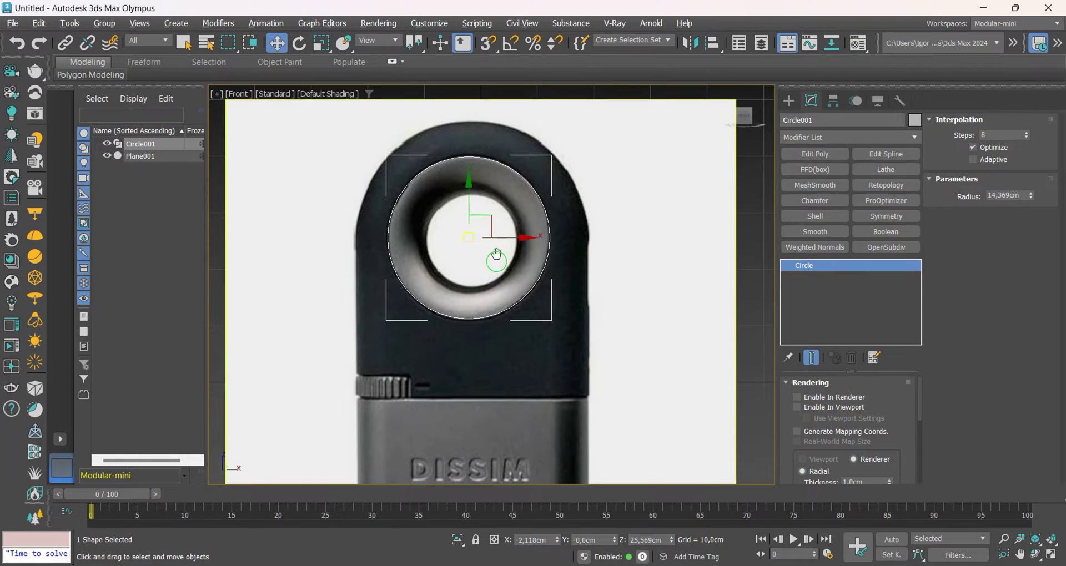
Create an enlarged copy of the circle and align it with the outer rounded edge of the lighter in the reference image
key("r")
left_click_drag(472, 220, 471, 198, "shift")
key("space")
key("w")
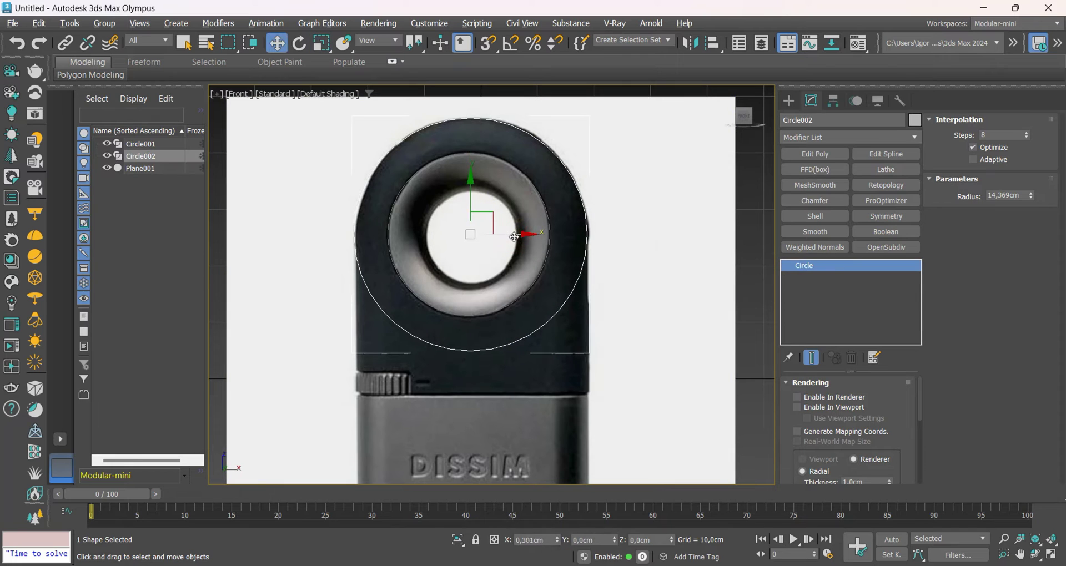
middle_click_drag(516, 236, 512, 231)
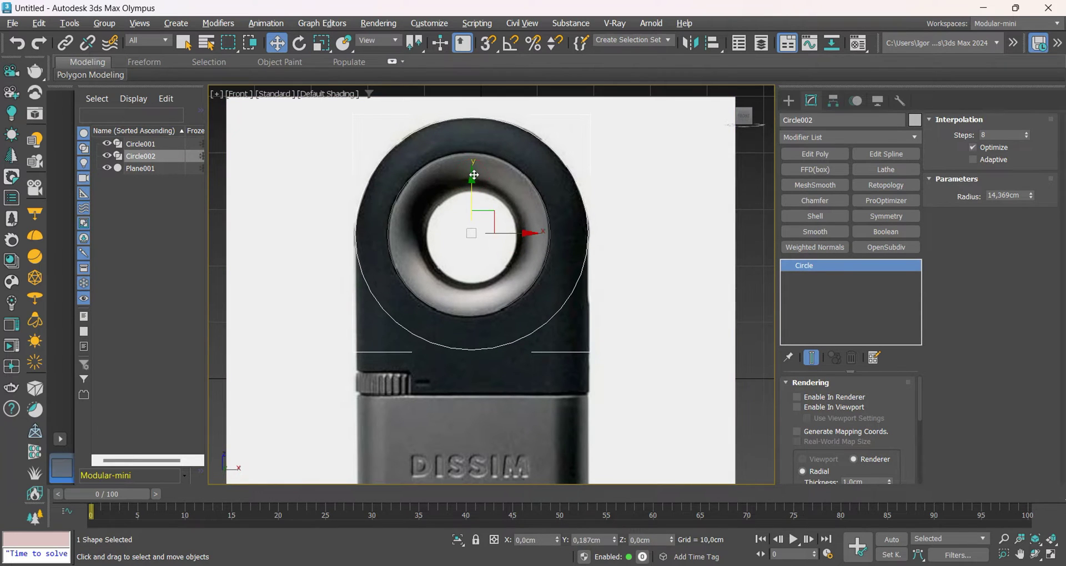
key("F3")
key("F3")
Add an Edit Spline modifier to the larger circle and attach the inner circle to it
left_click(865, 154)
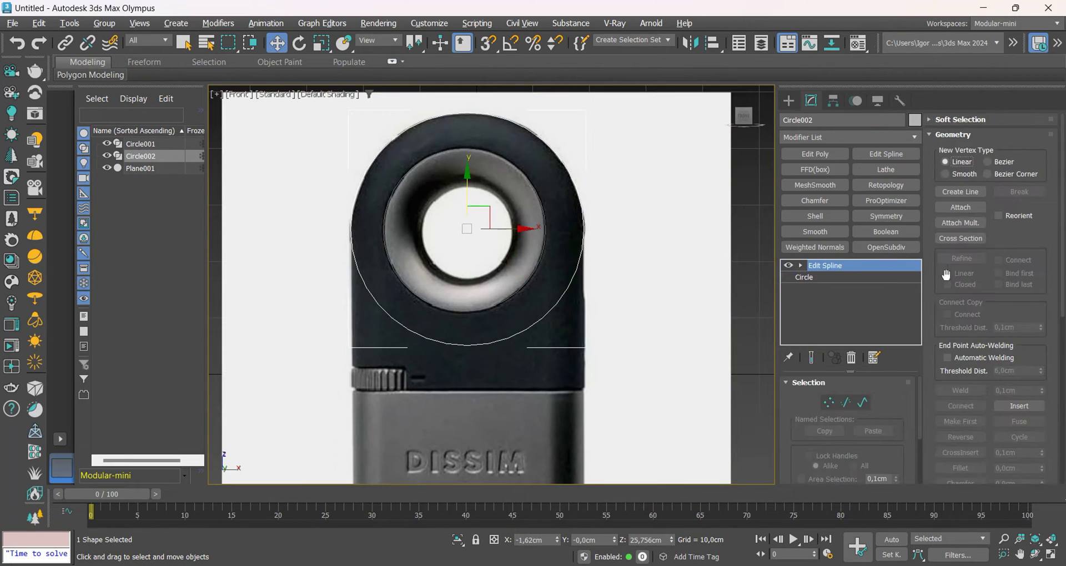
left_click(956, 209)
left_click(545, 228)
key("w")
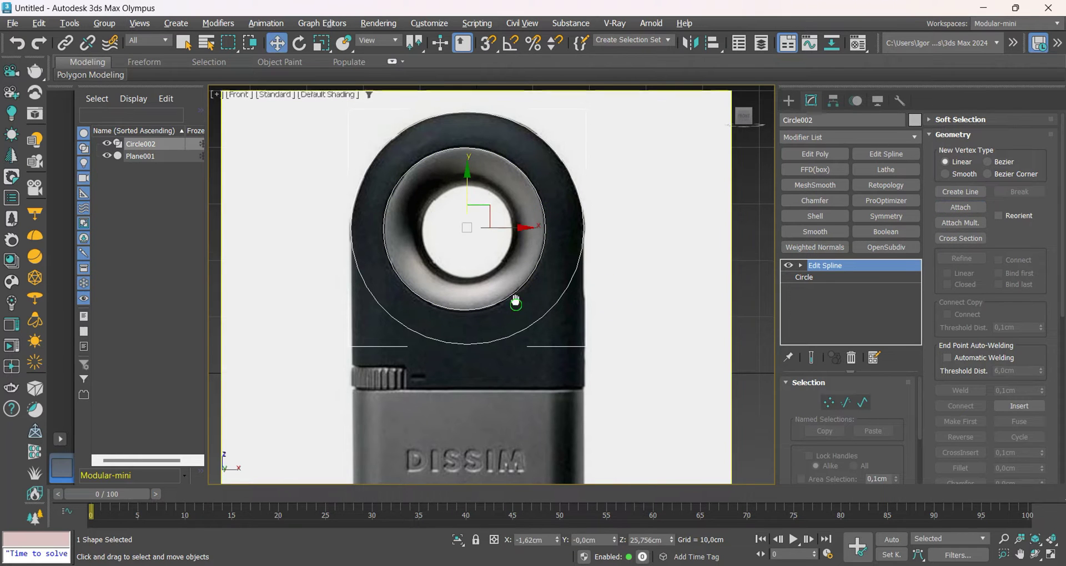
middle_click_drag(514, 299, 513, 287)
Convert the combined circles to an Editable Poly to get a flat ring surface
right_click(498, 246)
mouse_move(581, 443)
left_click(659, 468)
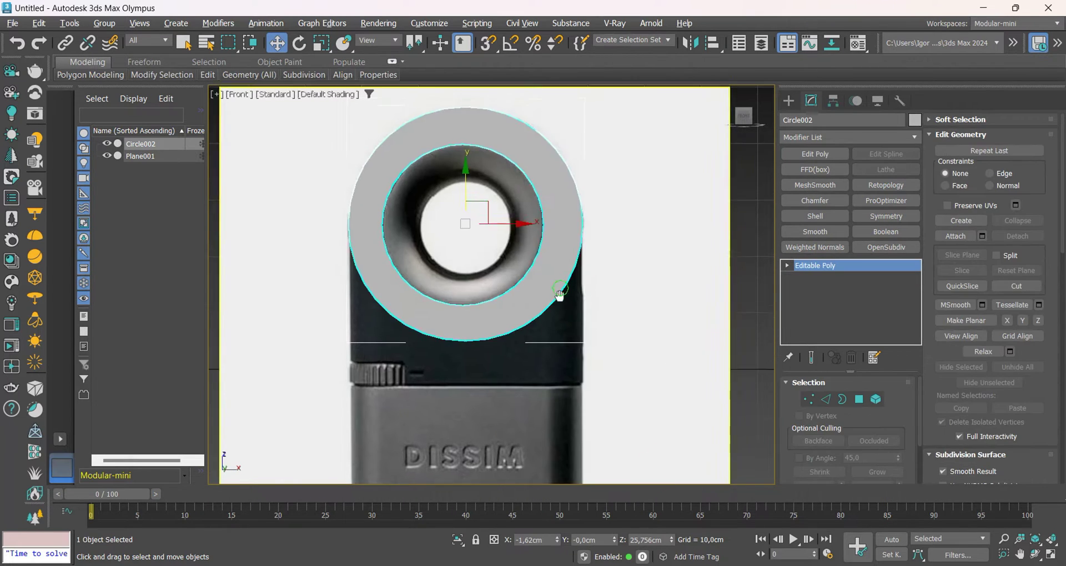
key("F3")
key("F3")
Select the lower vertices of the outer circle and flatten them into a straight horizontal row
key("1")
key("F4")
key("F3")
middle_click_drag(562, 277, 564, 277)
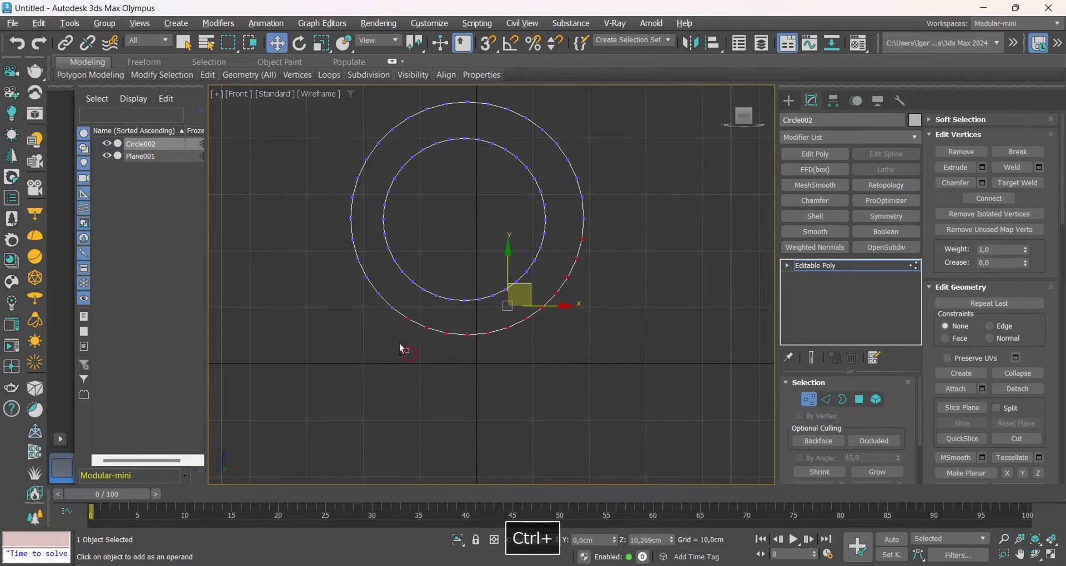
middle_click_drag(430, 322, 424, 302, "ctrl")
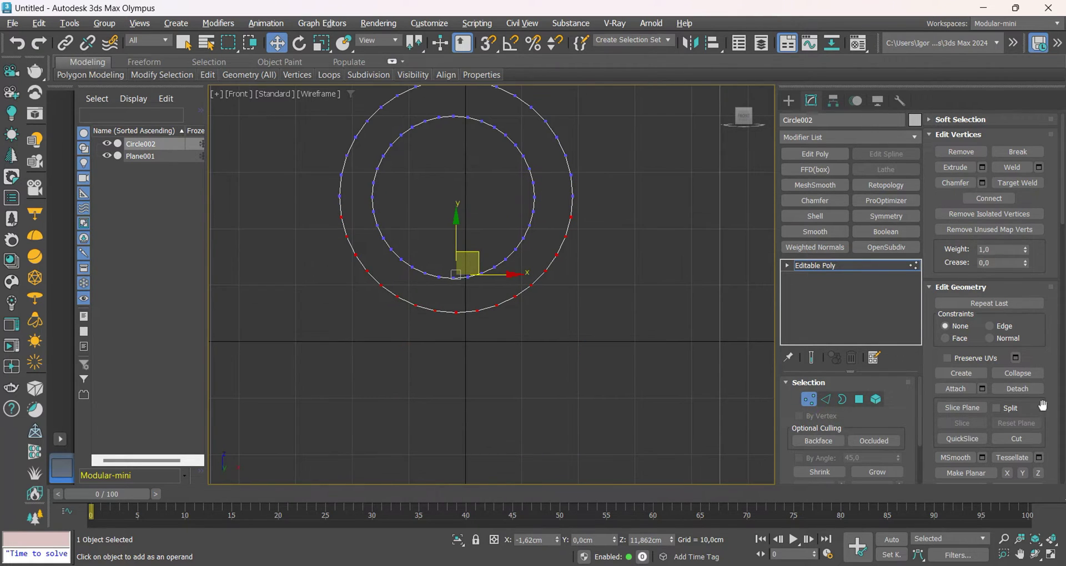
scroll(1031, 404, "down", 3)
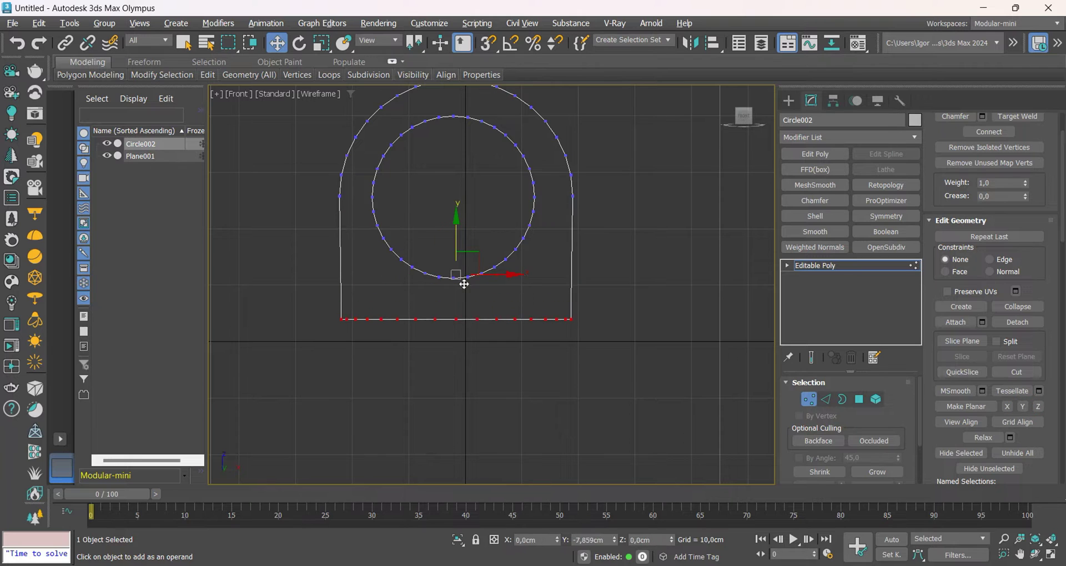
Move the flattened vertex row down to the black cap's bottom edge and snap its corner vertices in line with the arch's side vertices
key("F3")
left_click_drag(464, 286, 467, 321)
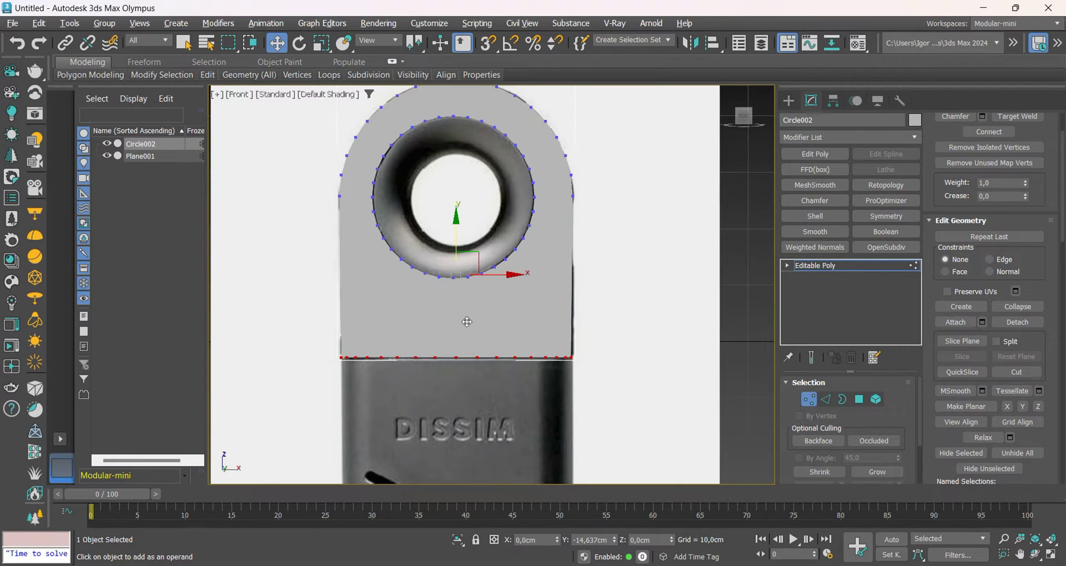
key("F3")
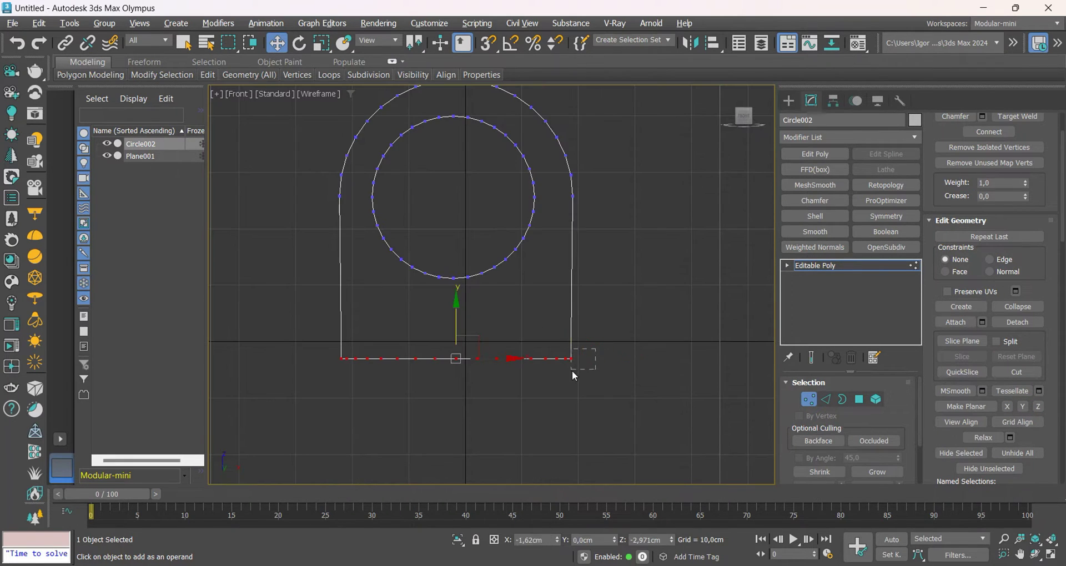
left_click_drag(583, 207, 572, 198)
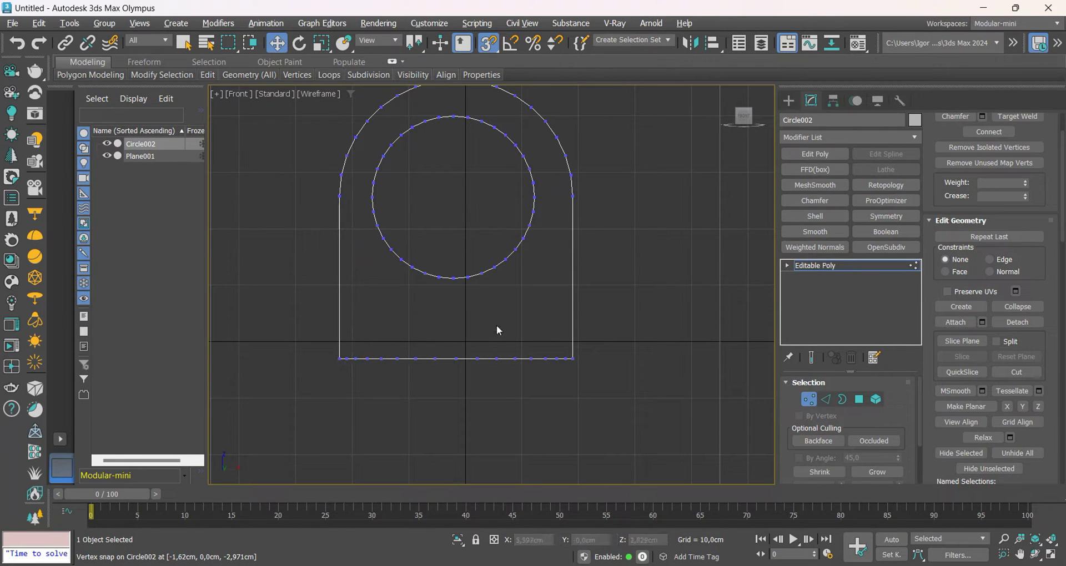
Connect the hole's bottom vertex to the middle of the bottom edge, and its two side vertices to the outer contour
left_click_drag(453, 283, 453, 357)
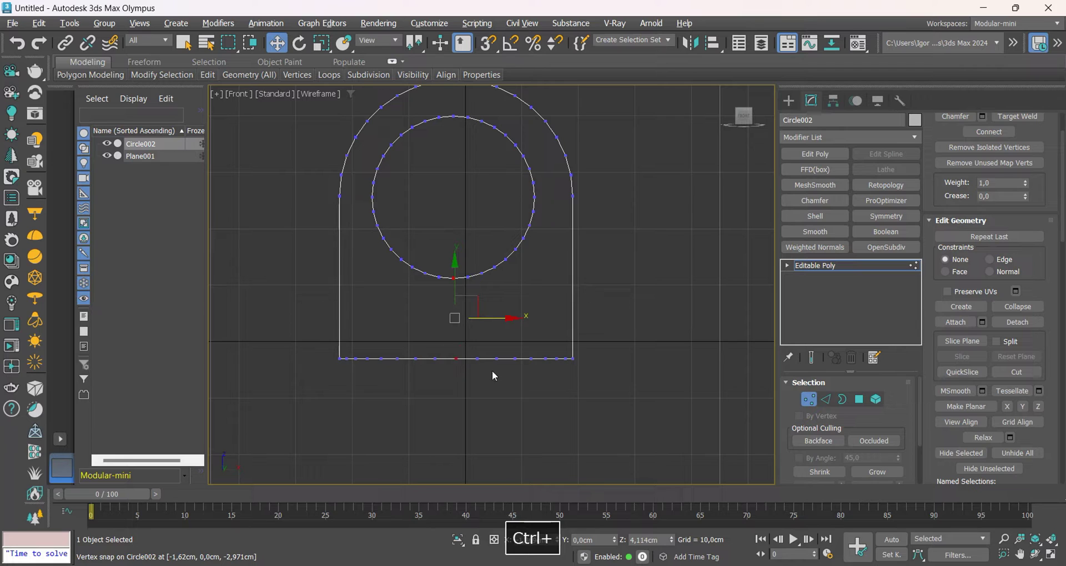
key("ctrl+shift+e")
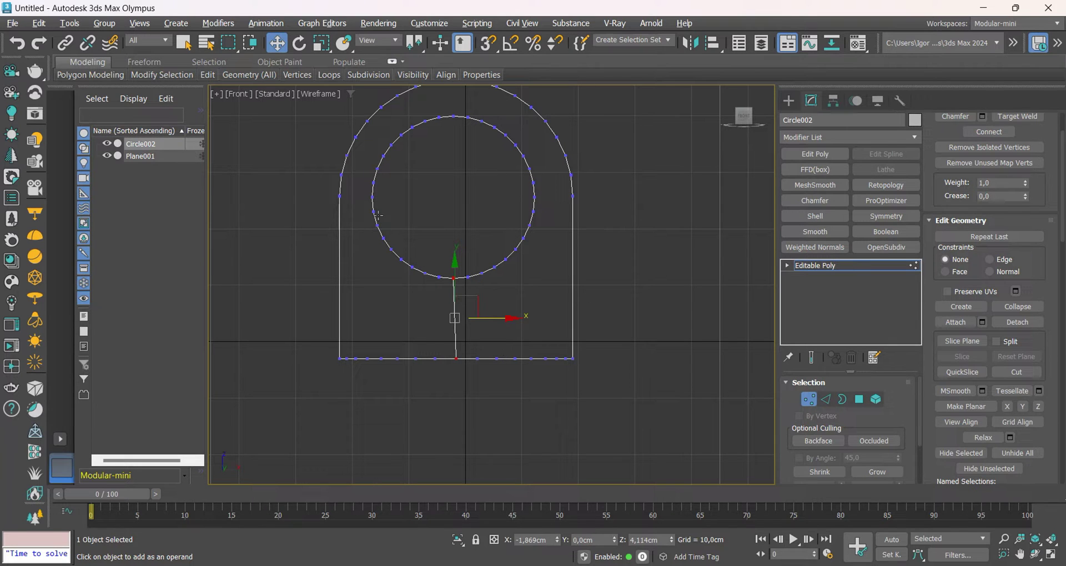
left_click(339, 196, "ctrl")
key("ctrl+shift+e")
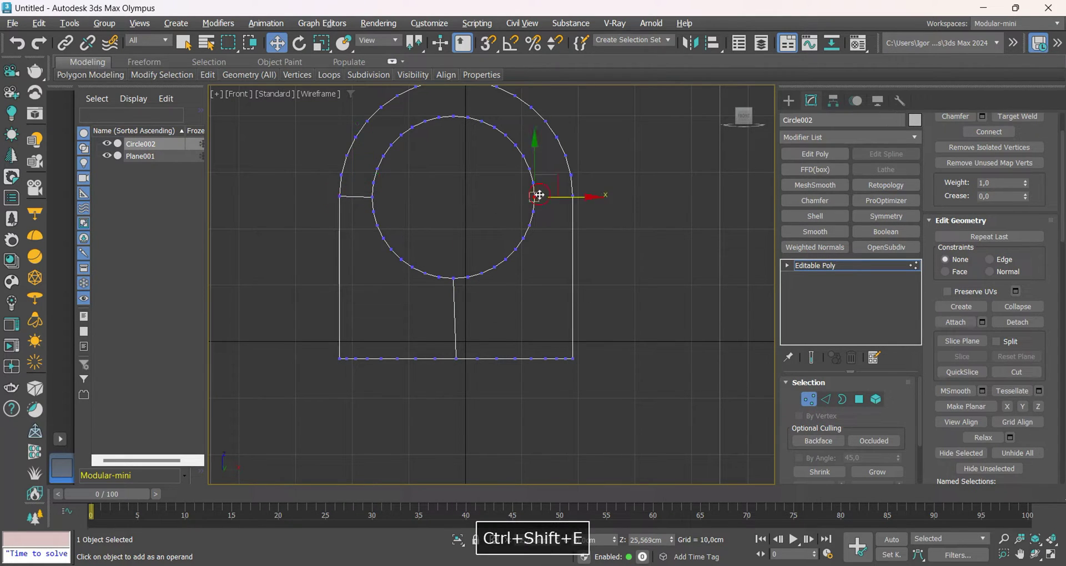
left_click(572, 196, "ctrl")
key("ctrl+shift+e")
Remove the extra vertices along the bottom edge, keeping only the two corners and the middle vertex
scroll(570, 374, "up", 2)
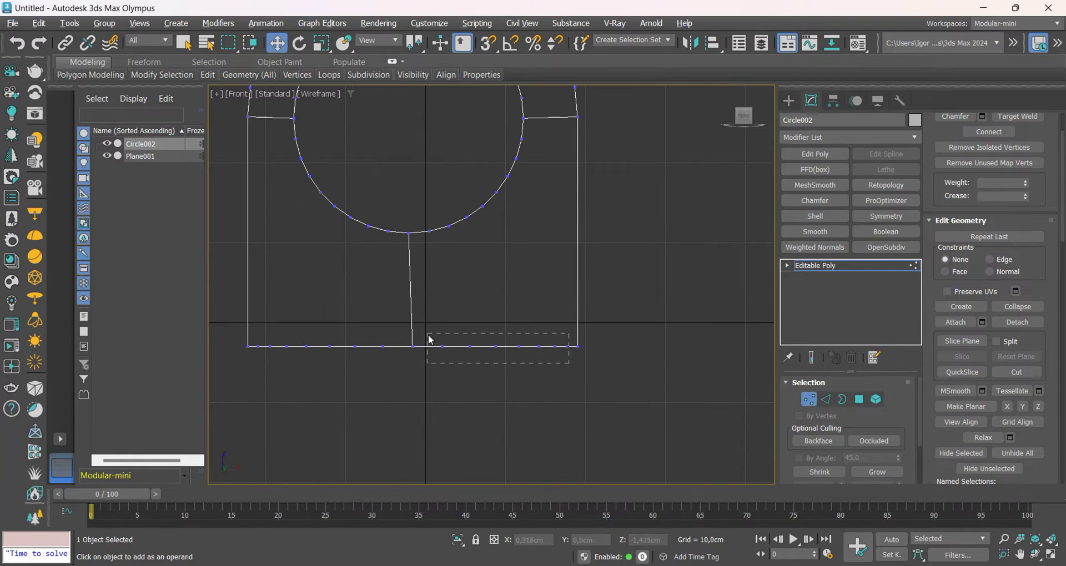
key("BackSpace")
left_click_drag(392, 364, 263, 337)
key("BackSpace")
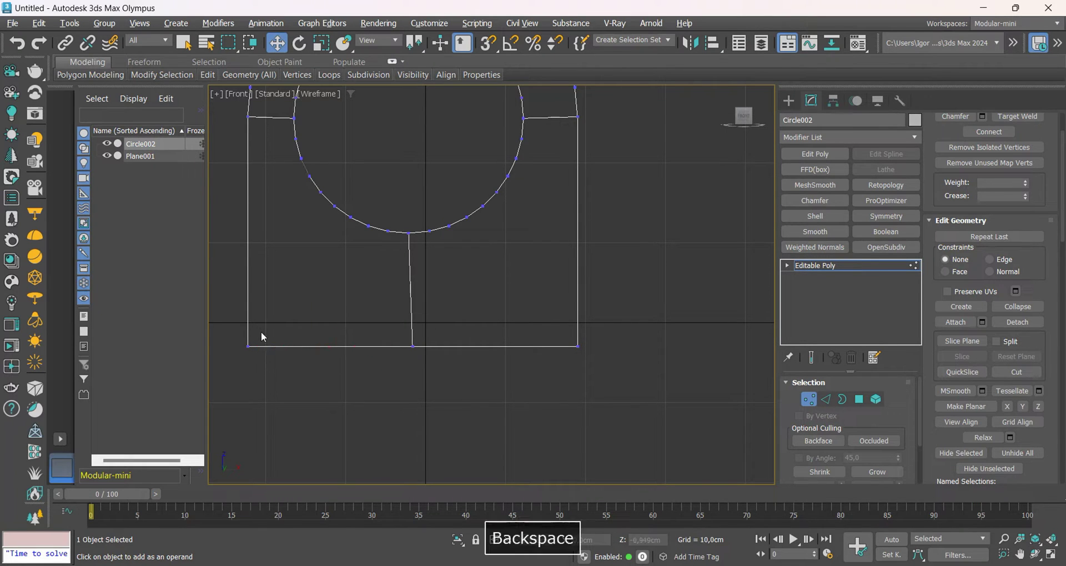
middle_click_drag(395, 302, 414, 318)
key("ctrl+z")
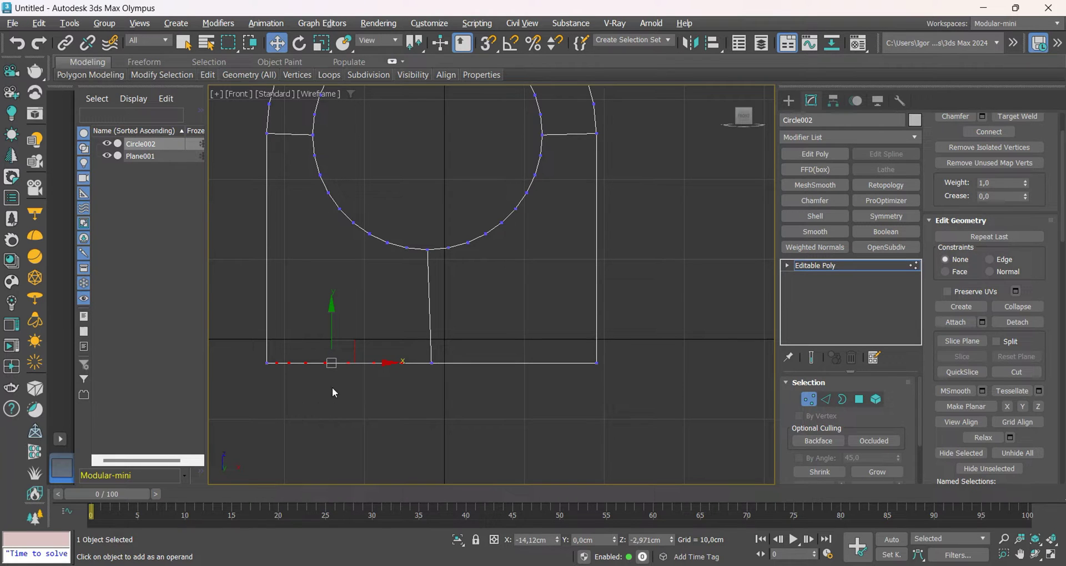
key("BackSpace")
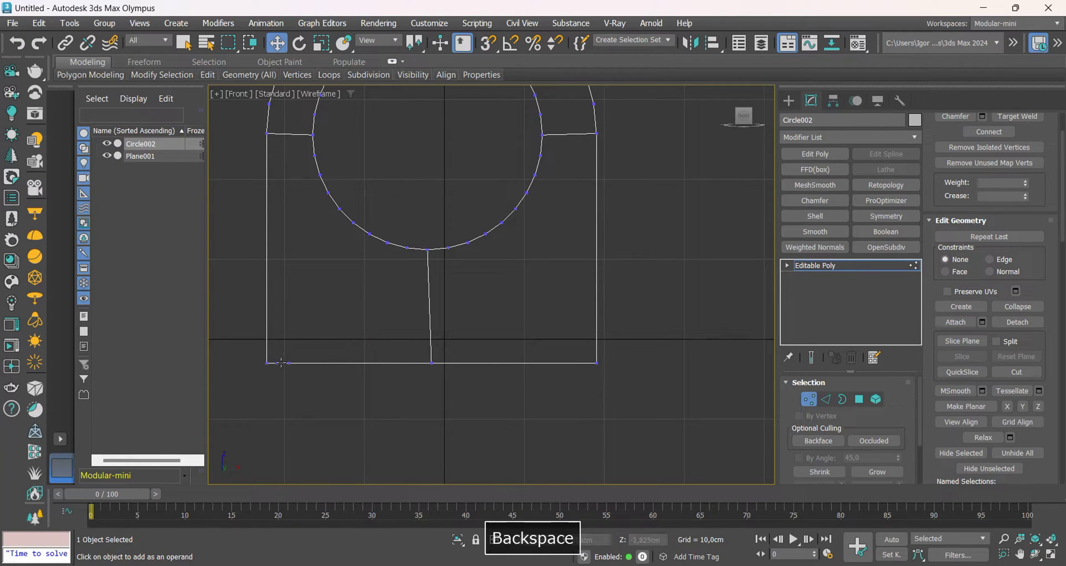
key("ctrl+z")
key("BackSpace")
key("ctrl+z")
key("F3")
key("F3")
key("1")
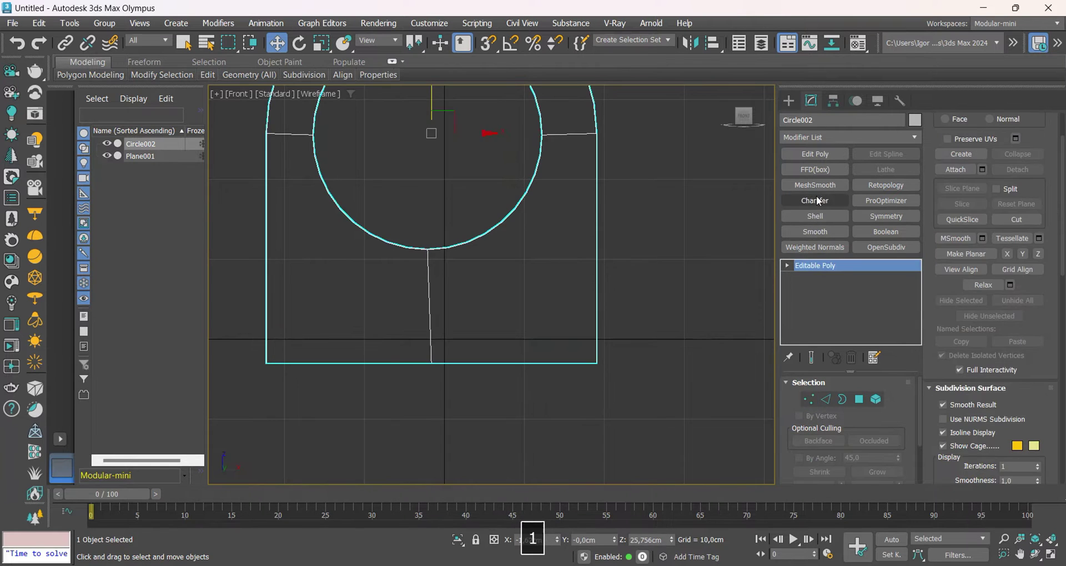
Add a Shell modifier to the flat body and move the reference image plane back behind it
left_click(814, 216)
scroll(487, 304, "down", 2)
middle_click_drag(450, 303, 493, 322, "alt")
key("F3")
middle_click_drag(426, 294, 436, 297, "alt")
left_click(343, 255)
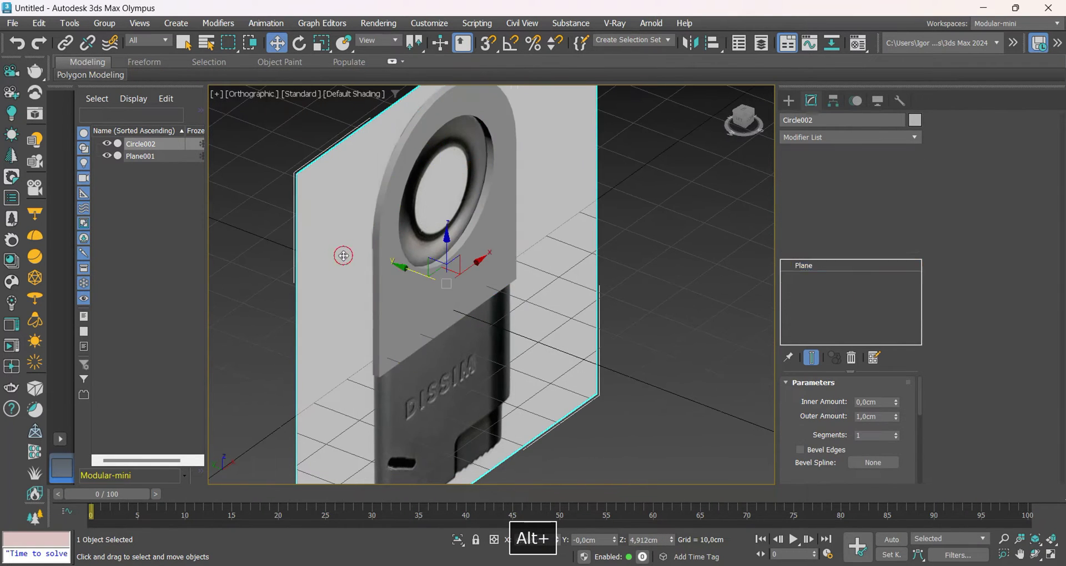
left_click_drag(404, 267, 347, 247)
Set the Shell's inner and outer amounts to 4 cm and show edged faces
left_click(448, 276)
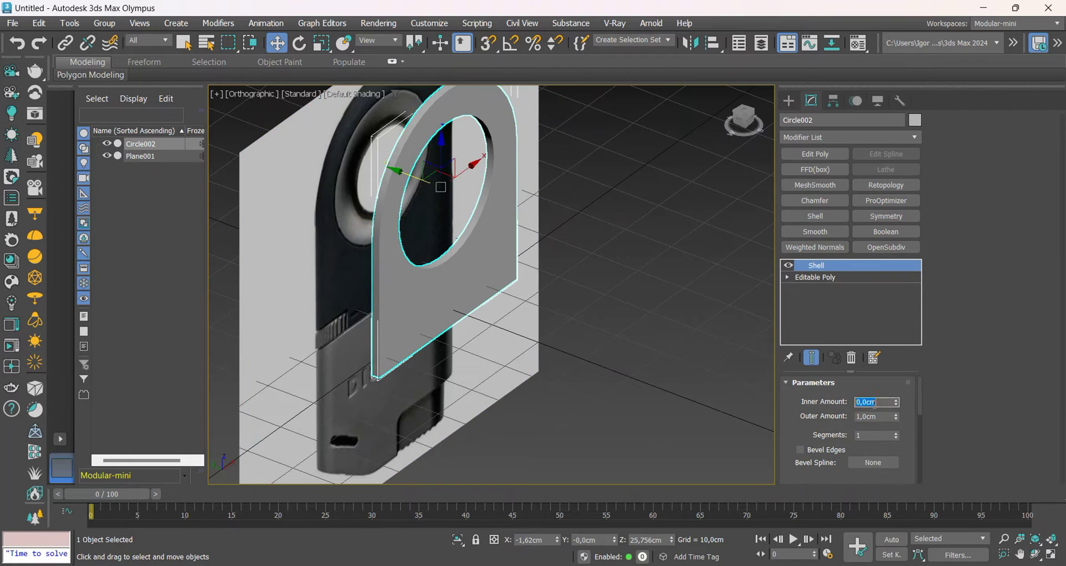
type("4")
key("Return")
key("Return")
middle_click_drag(530, 303, 438, 295)
key("F4")
key("F4")
key("F4")
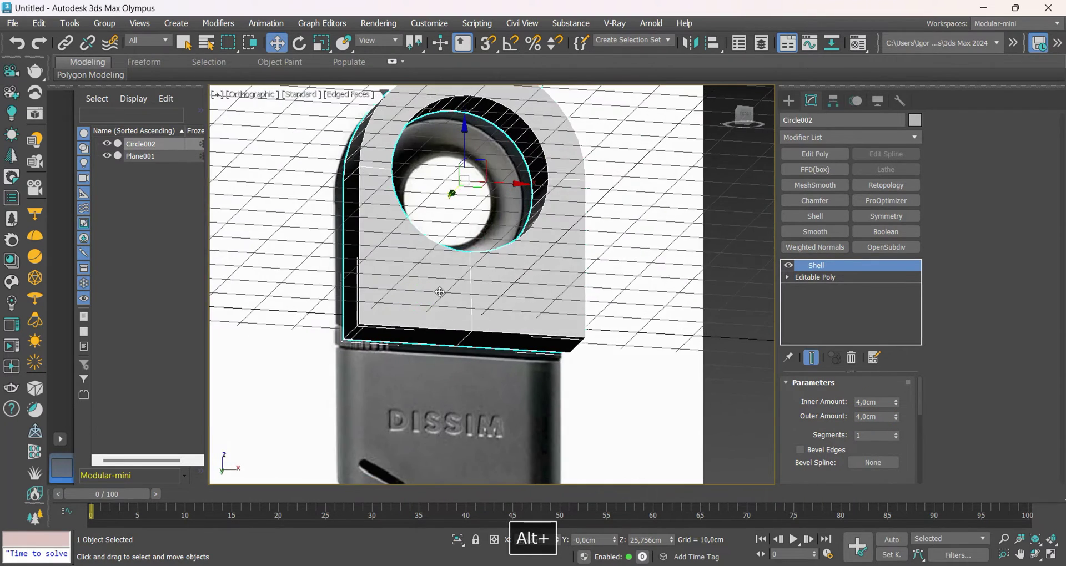
Convert the shelled body to an Editable Poly and hide the viewport grid
key("2")
scroll(357, 328, "up", 5)
key("g")
left_click(368, 336)
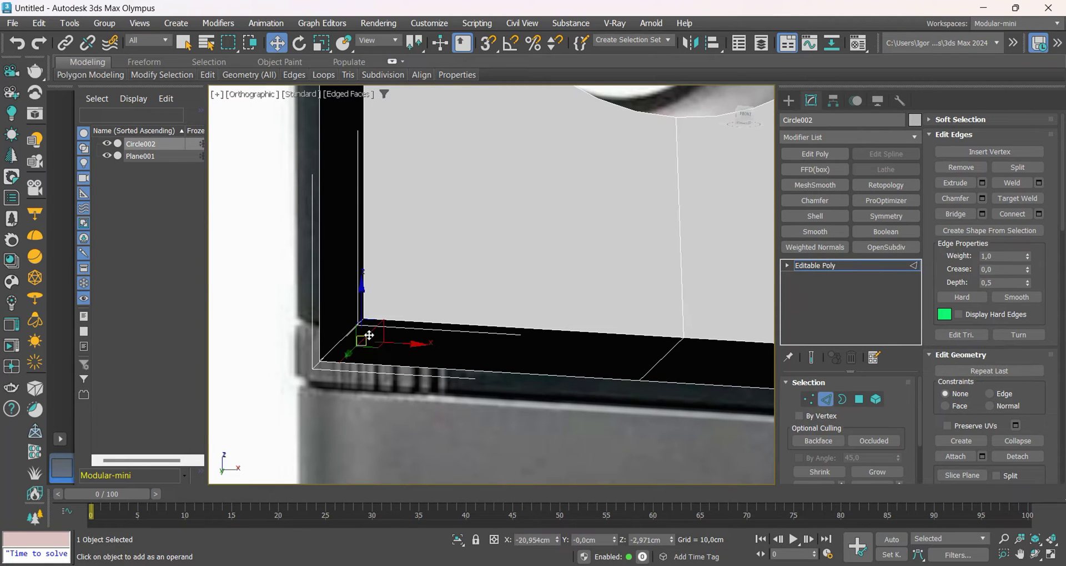
key("ctrl+BackSpace")
key("F3")
key("F3")
scroll(369, 336, "down", 3)
middle_click_drag(447, 294, 515, 330, "alt")
Select all the polygons on the front and back faces of the body
key("4")
left_click(474, 281)
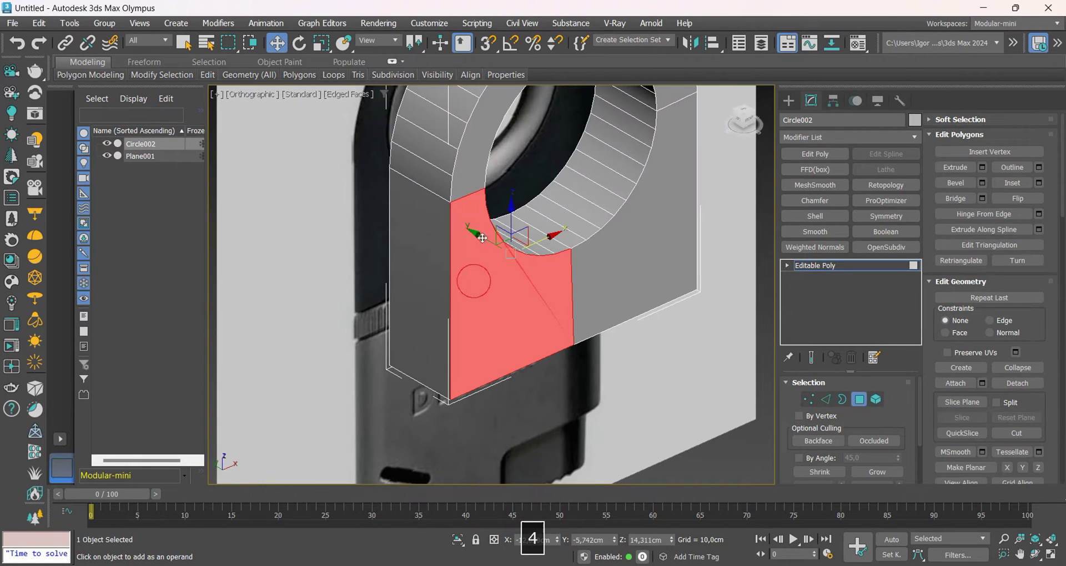
left_click(471, 173, "ctrl")
left_click(638, 267, "ctrl")
middle_click_drag(638, 228, 631, 255)
scroll(621, 264, "down", 4)
middle_click_drag(556, 297, 589, 345, "alt")
key("F3")
left_click(611, 352, "ctrl")
left_click(610, 272, "ctrl")
left_click(527, 323, "ctrl")
Convert the polygon selection to edges and keep only the outer arch and side edges selected
key("F3")
left_click(825, 399, "ctrl")
key("f")
key("z")
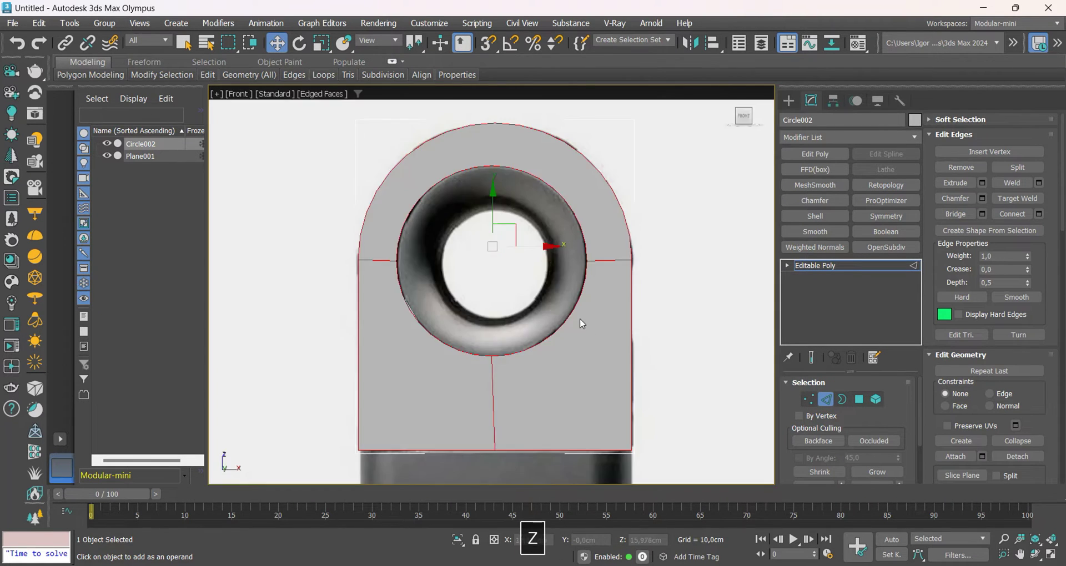
key("F3")
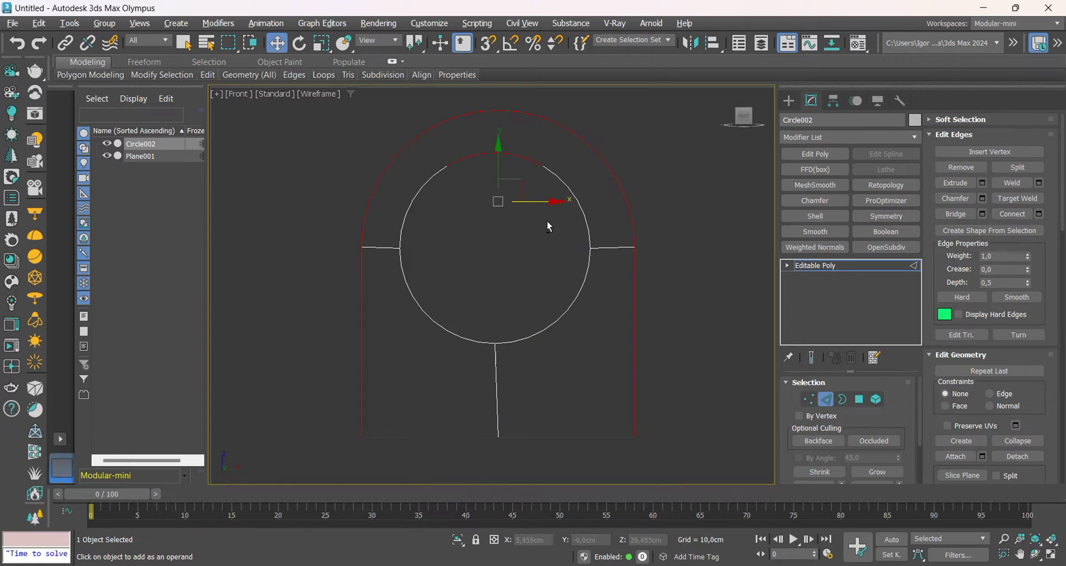
key("F3")
mouse_move(451, 352)
middle_mouse_down("alt")
mouse_move(535, 352)
mouse_move(388, 339)
middle_mouse_up("alt")
Chamfer the selected outer edges by about 3.635 cm with one segment
key("ctrl+shift+c")
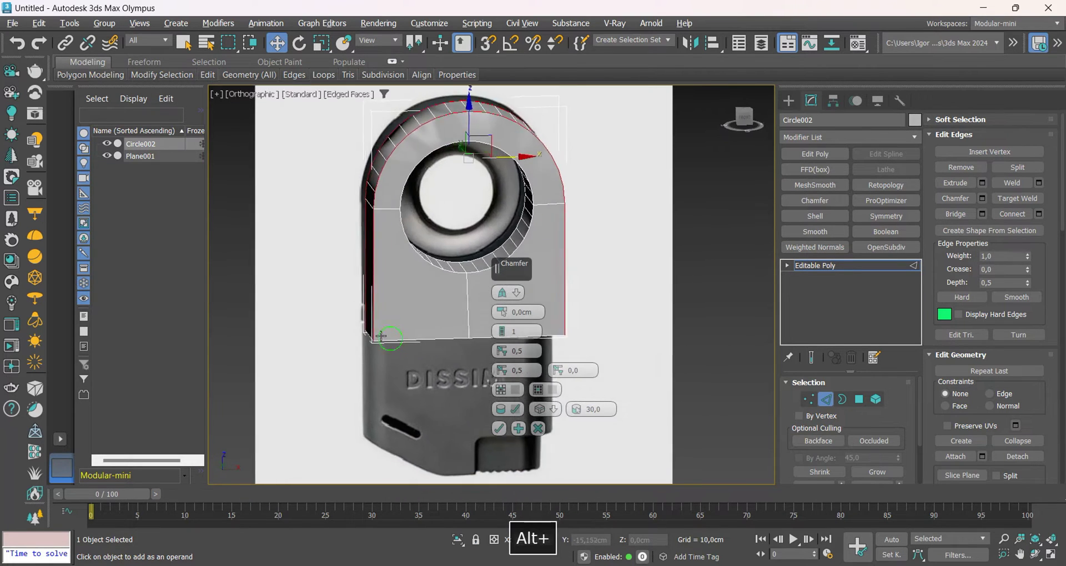
key("f")
scroll(449, 258, "up", 4)
middle_click_drag(413, 295, 410, 332)
left_click_drag(501, 312, 498, 290)
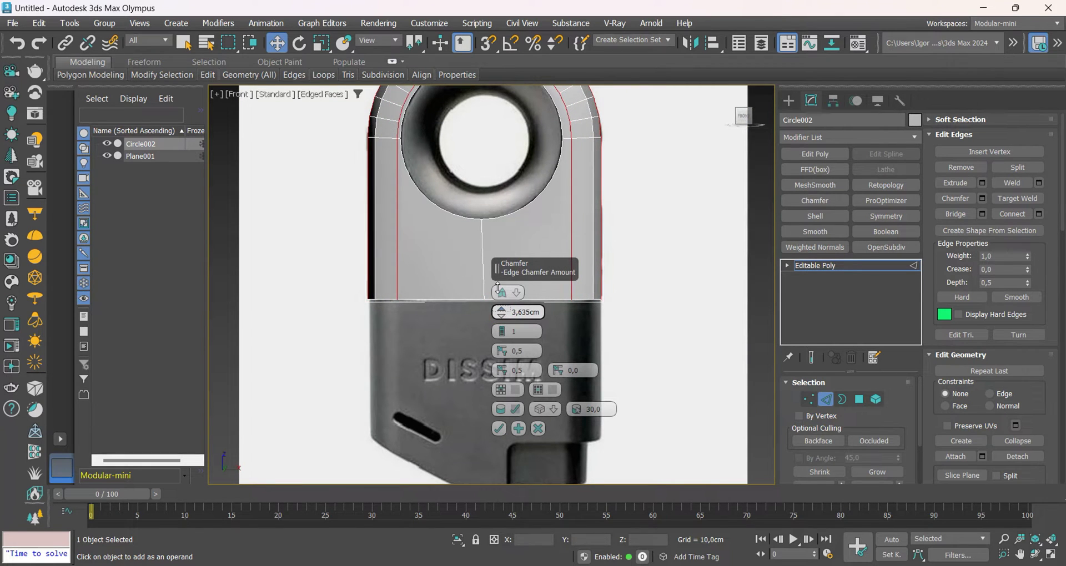
left_click(499, 428)
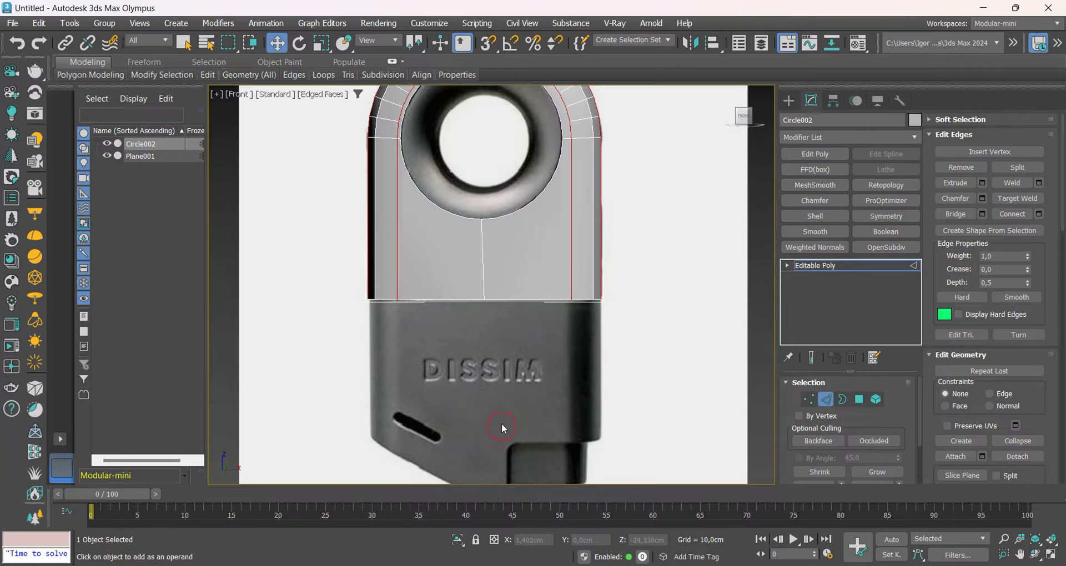
Select the edge ring of the narrow strip around the body's side and connect it with one central loop
middle_click_drag(502, 423, 464, 334, "alt")
key("alt+x")
scroll(436, 275, "up", 4)
key("2")
scroll(433, 273, "up", 4)
key("2")
left_click(429, 272)
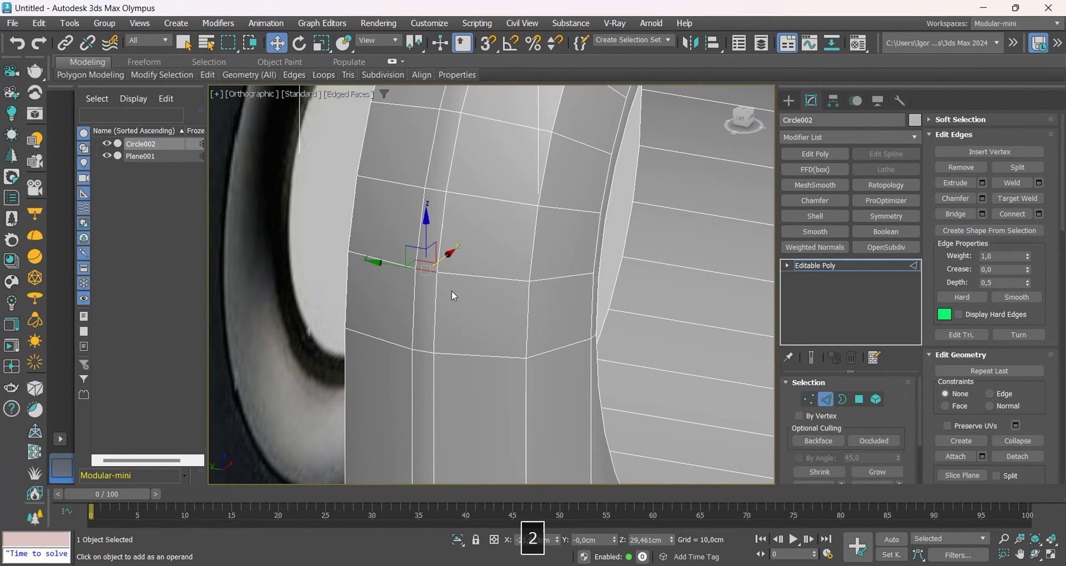
key("alt+r")
key("ctrl+c")
key("Return")
scroll(452, 292, "down", 4)
middle_click_drag(453, 333, 449, 303)
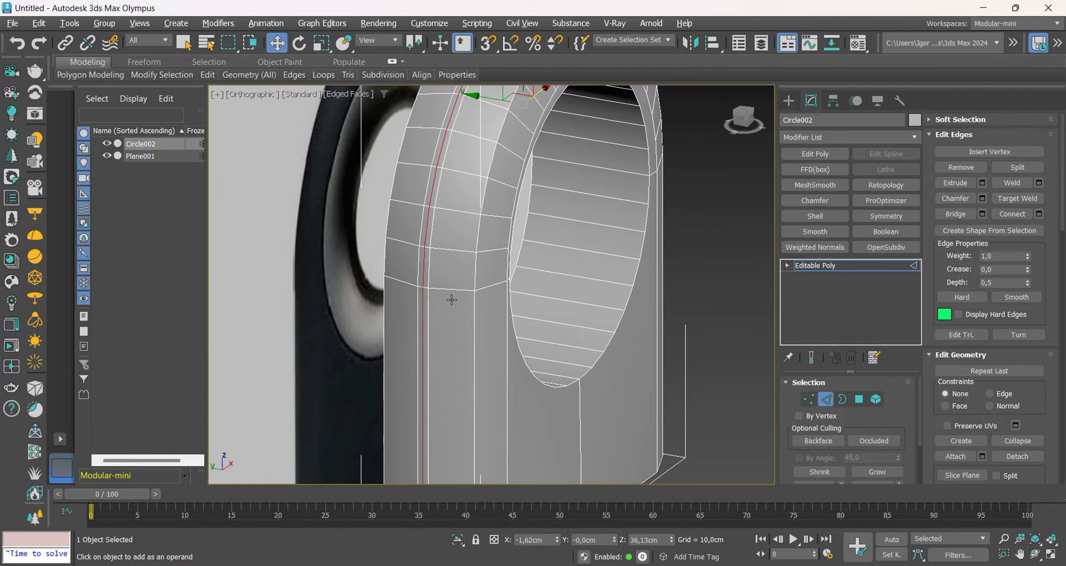
Respace the edge loops on both sides of the central loop to even out the curvature of the rounded side
key("alt+2")
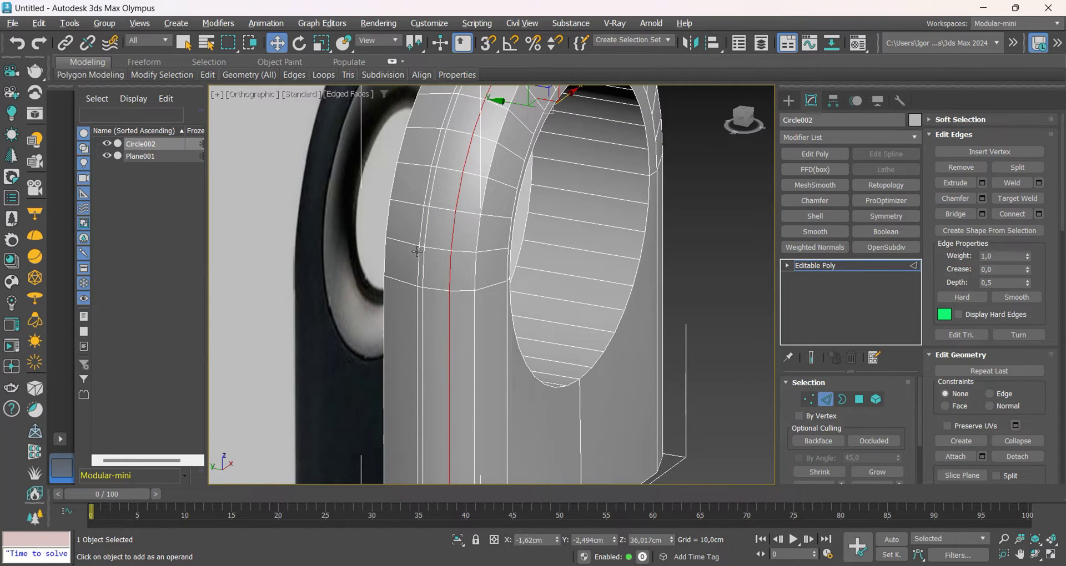
double_click(417, 251)
key("alt+2")
scroll(441, 253, "down", 4)
middle_click_drag(481, 281, 478, 333, "alt")
key("F4")
Detach the body's bottom polygons as a separate object and hide that object, returning to the front view
scroll(389, 344, "up", 3)
key("4")
left_click(384, 359, "ctrl")
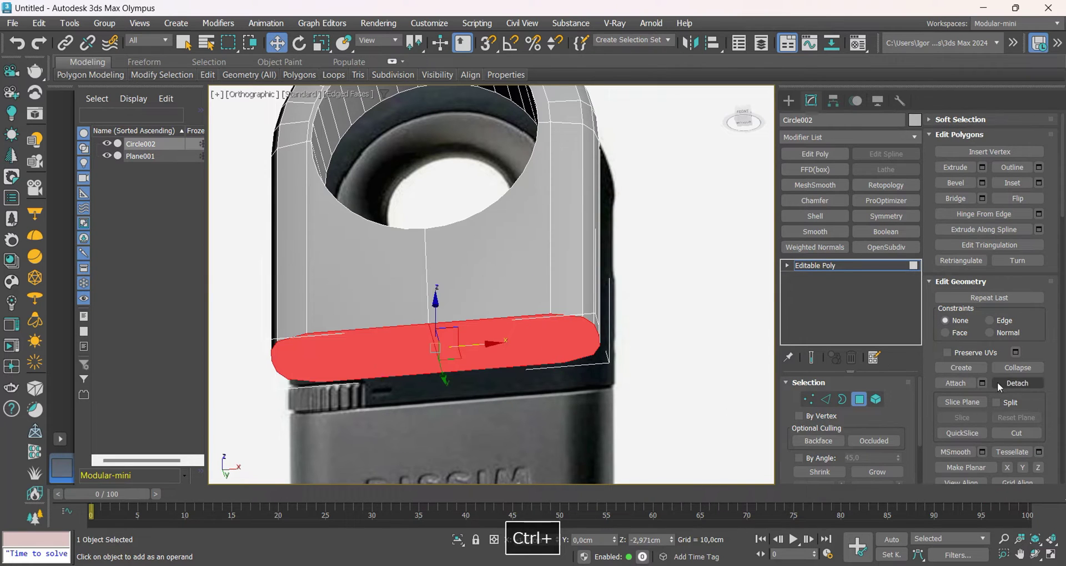
left_click(1000, 387)
left_click(580, 295)
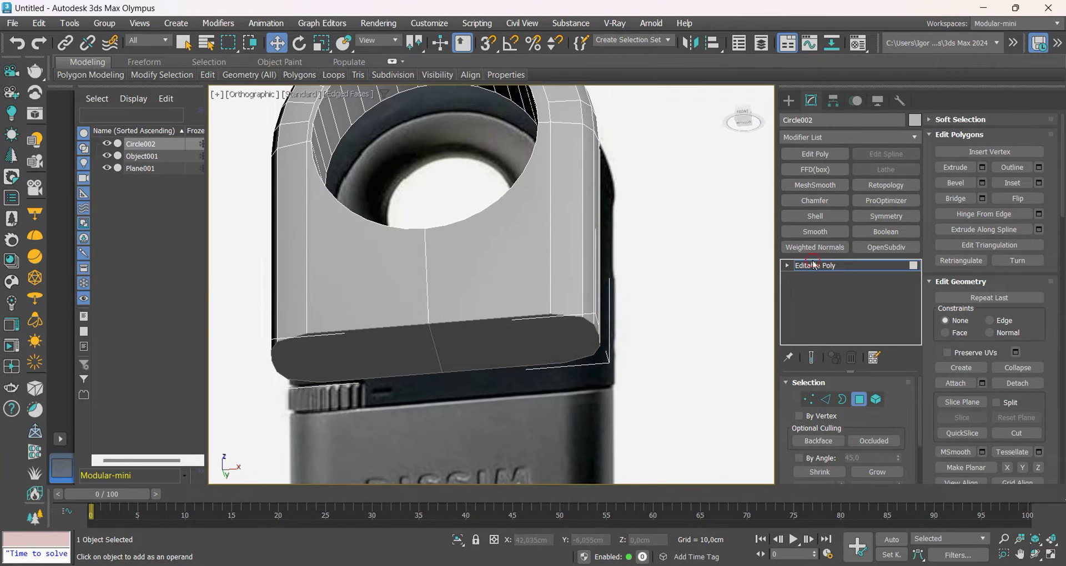
key("4")
middle_click_drag(472, 300, 502, 345, "alt")
key("f")
key("F4")
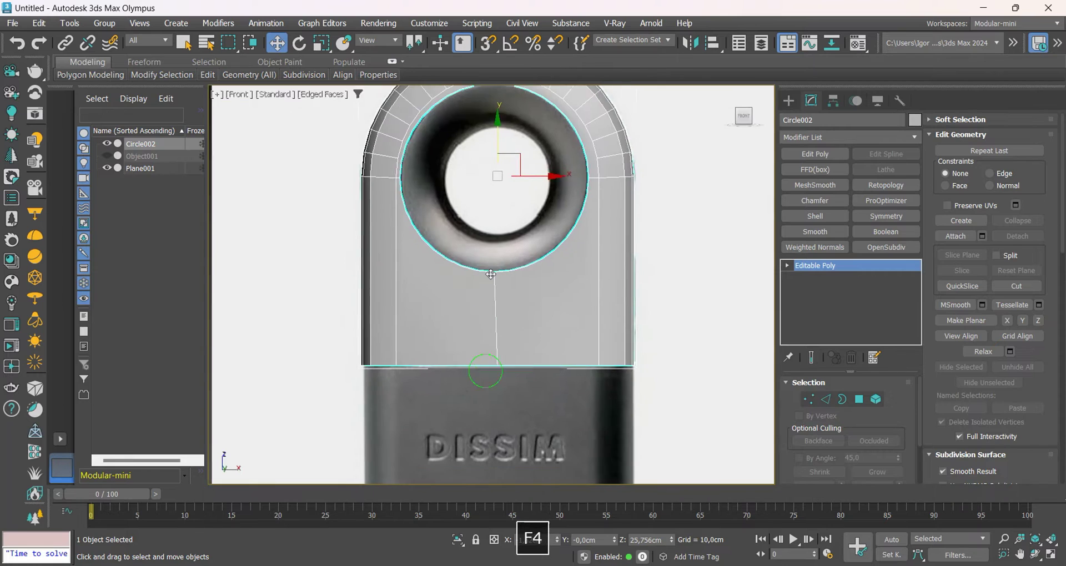
Make the body see-through and draw a box about 10.1 by 4.8 cm over the serrated wheel at its lower corner
key("F3")
key("F3")
left_click(445, 390)
scroll(399, 347, "up", 5)
left_click(400, 340)
key("alt+x")
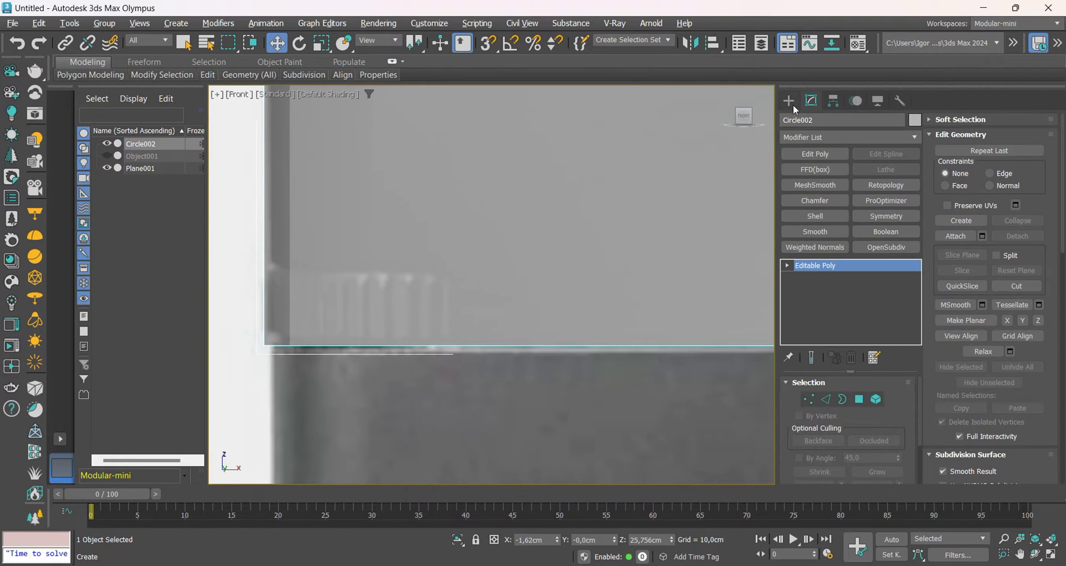
left_click(788, 100)
left_click(816, 189)
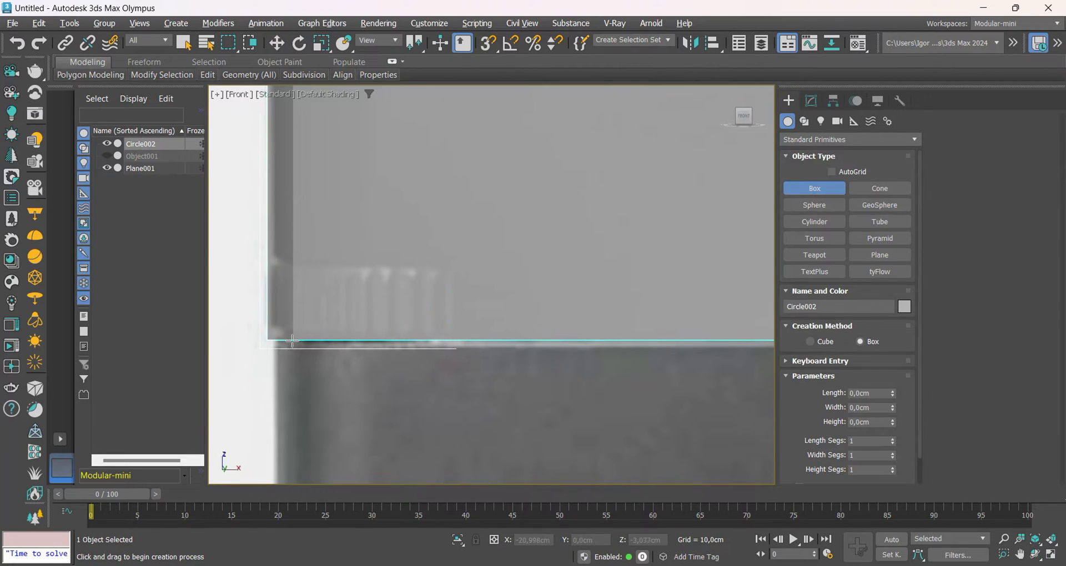
left_click_drag(260, 353, 448, 265)
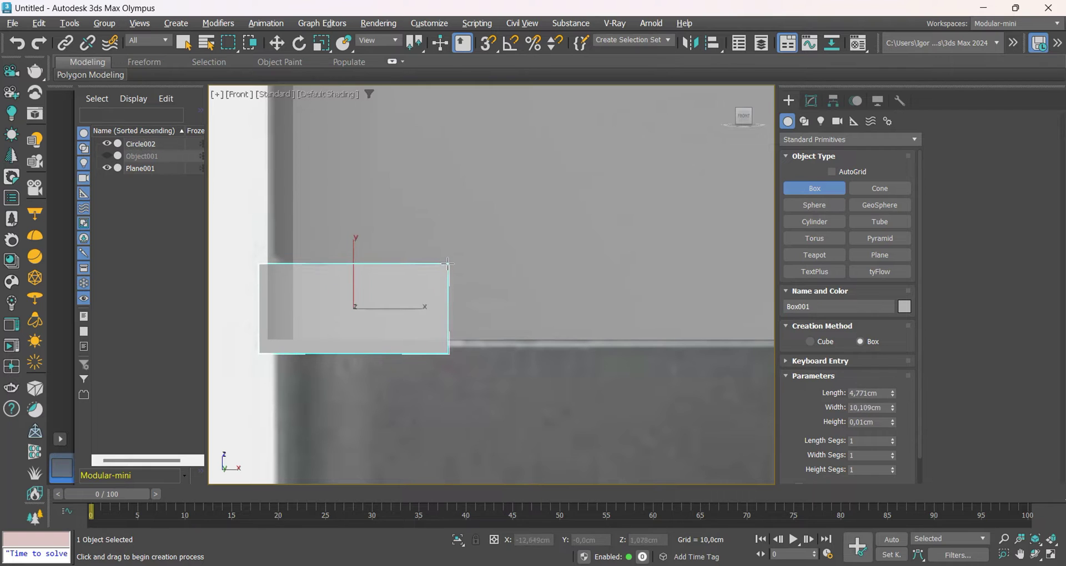
left_click(438, 141)
key("w")
Convert the box to an editable polygon object and shift its end face along the depth so it spans the body
middle_click_drag(600, 255, 328, 287, "alt")
key("ctrl+t")
key("4")
left_click(385, 286)
left_click_drag(357, 291, 405, 295)
key("alt+x")
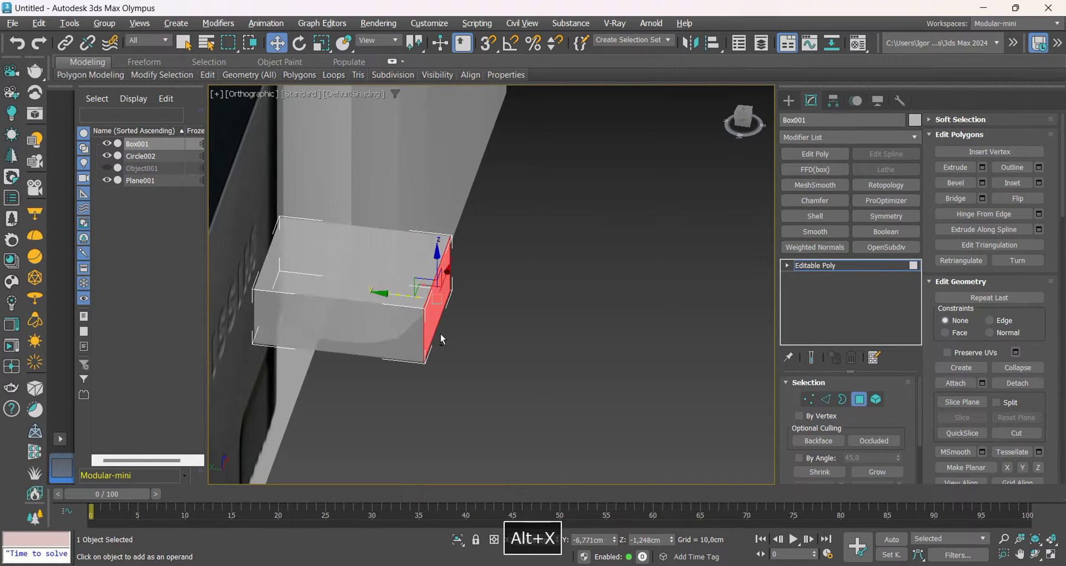
key("alt+x")
key("4")
Subtract the box from the upper body with a Boolean to cut the notch for the serrated wheel
left_click(455, 212)
key("alt+x")
scroll(451, 345, "down", 4)
middle_click_drag(480, 344, 407, 330, "alt")
key("F4")
key("F4")
middle_click_drag(438, 282, 487, 328)
key("F4")
scroll(491, 341, "down", 2)
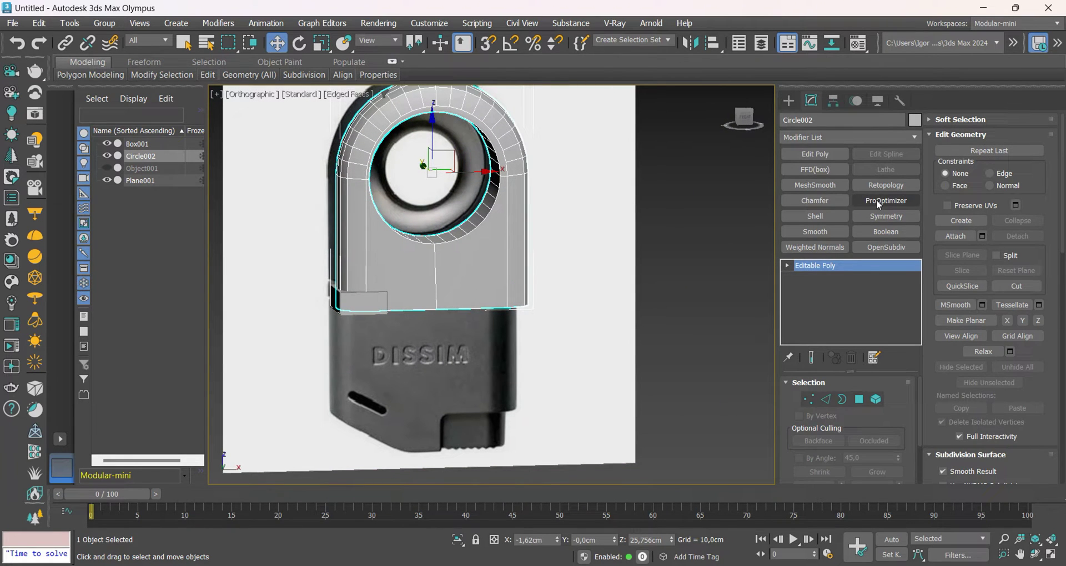
left_click(885, 231)
left_click(361, 302)
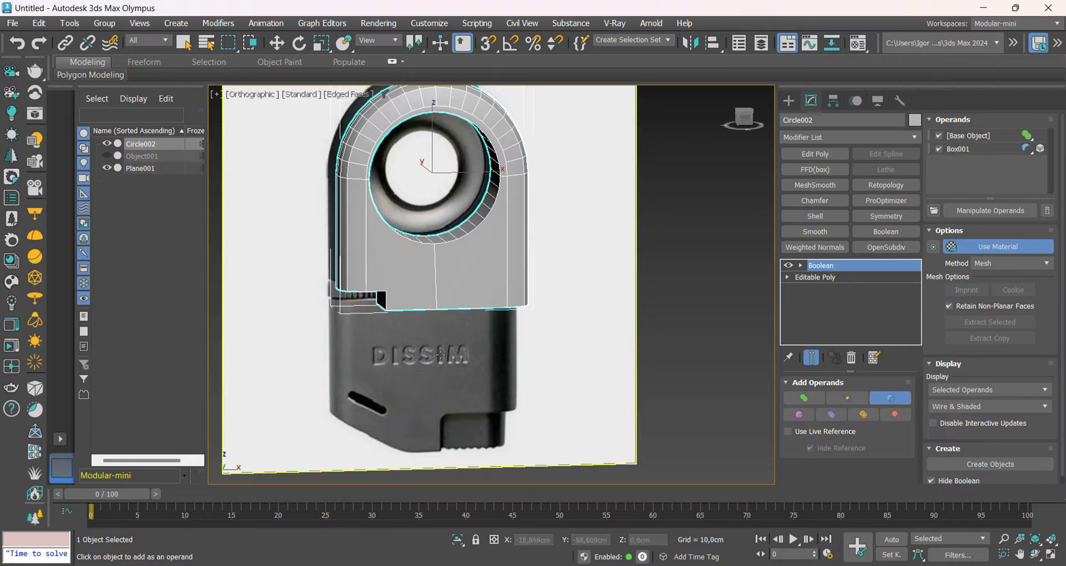
middle_click_drag(361, 302, 420, 308, "alt")
key("z")
key("f")
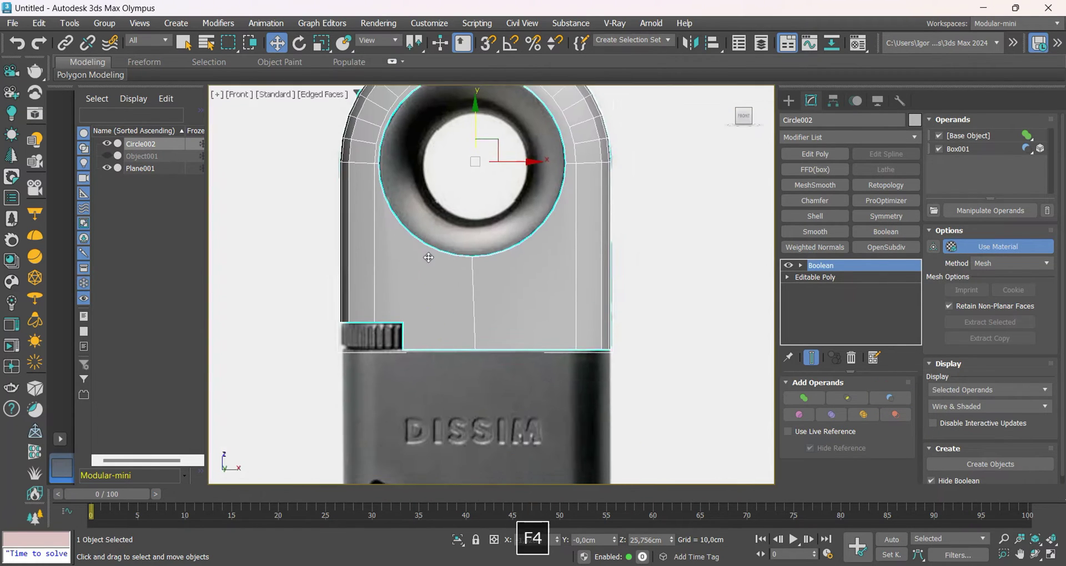
Show only the detached bottom piece over the reference, thicken it with a Shell outer amount of 23.47 cm, and collapse it to editable polygons
left_click(107, 156)
left_click(108, 143)
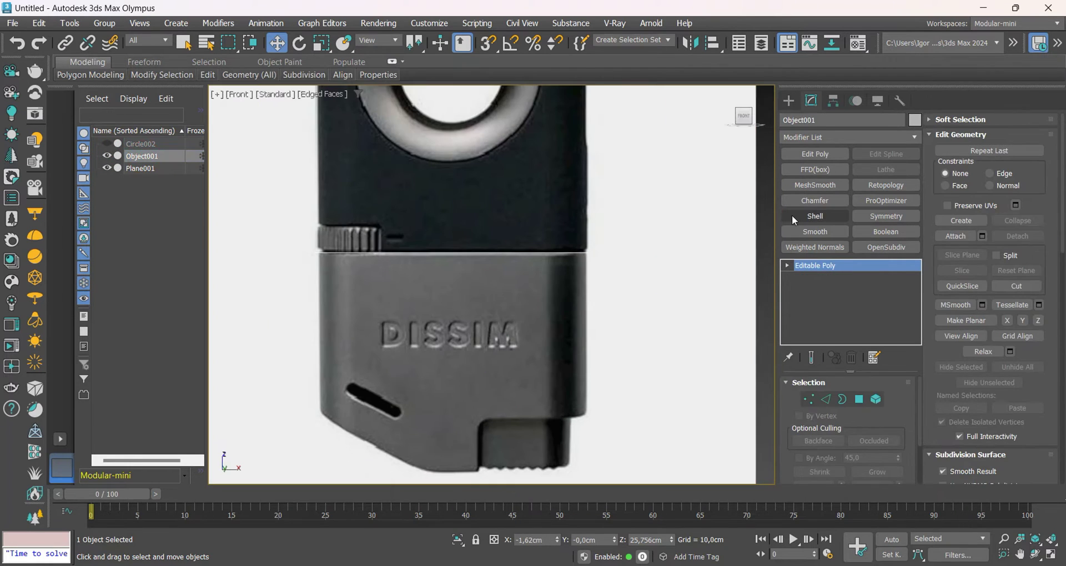
left_click(793, 216)
right_click(895, 403)
middle_click_drag(599, 357, 594, 331)
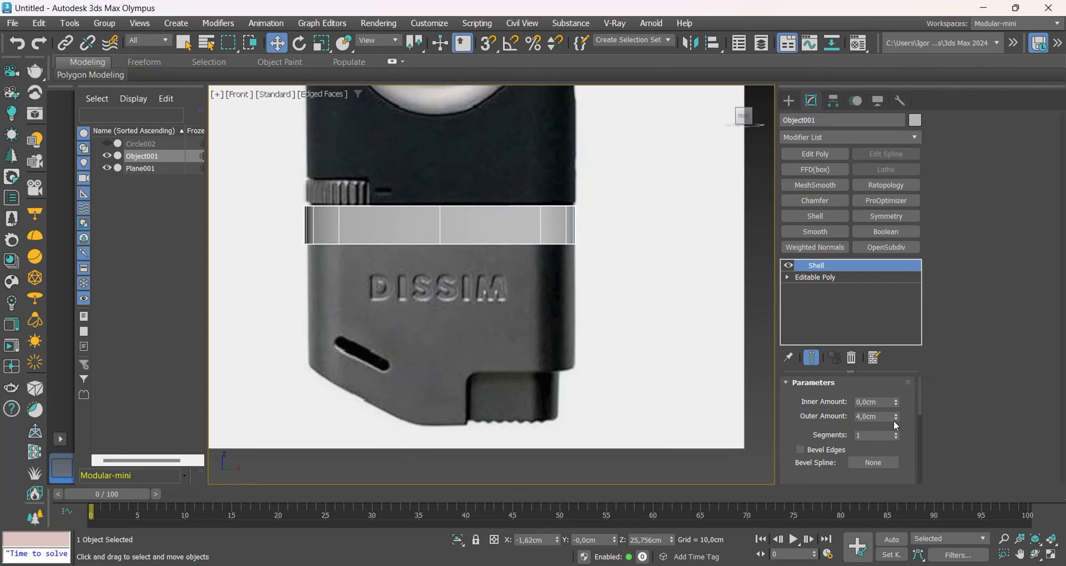
left_click_drag(896, 418, 731, 497)
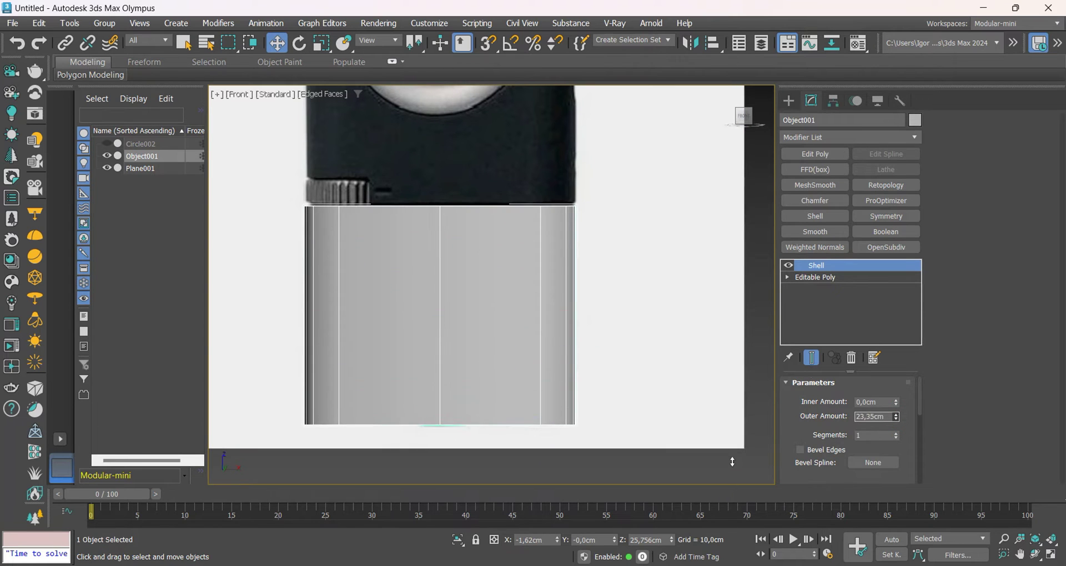
middle_click_drag(597, 414, 595, 389)
key("alt+x")
scroll(452, 387, "up", 2)
scroll(455, 383, "down", 2)
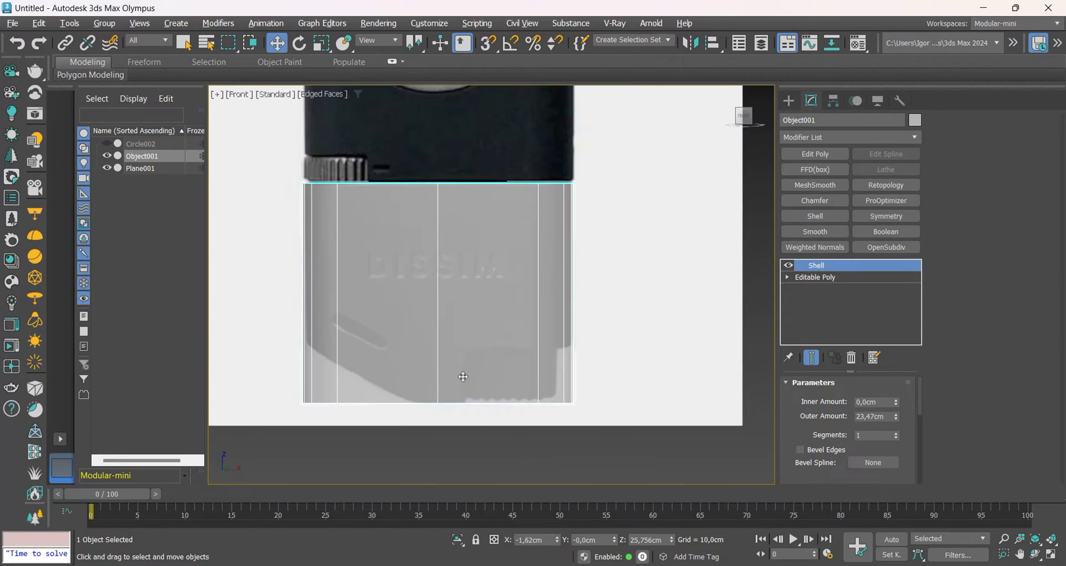
key("ctrl+t")
Draw a box about 19.35 by 11.48 cm and 18.69 cm high over the button notch at the lower body's bottom corner
middle_click_drag(462, 376, 445, 347)
left_click(788, 100)
left_click(814, 188)
scroll(505, 358, "up", 2)
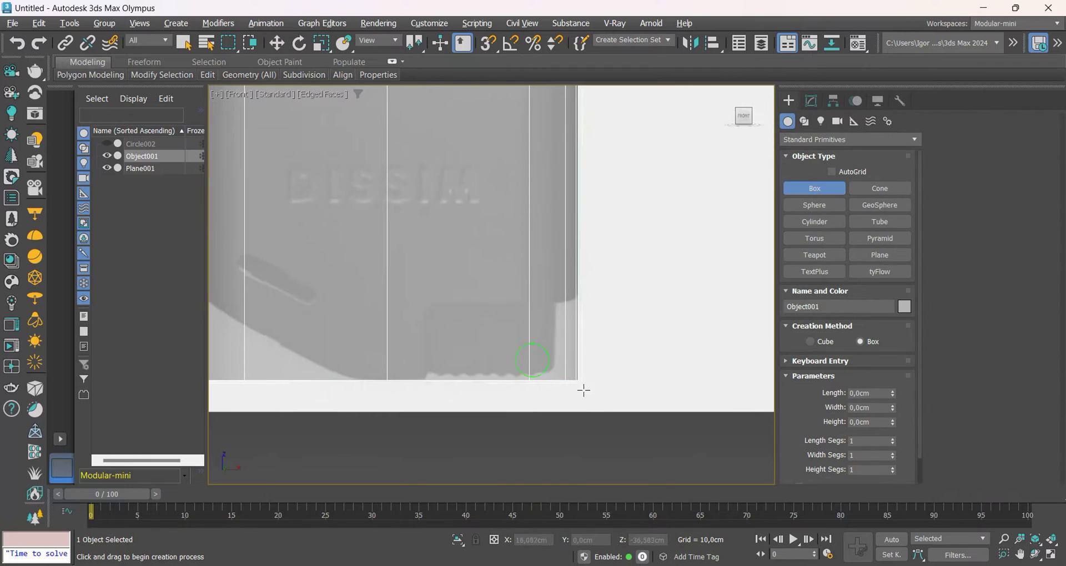
left_click_drag(600, 405, 421, 299)
left_click(430, 203)
scroll(430, 203, "down", 2)
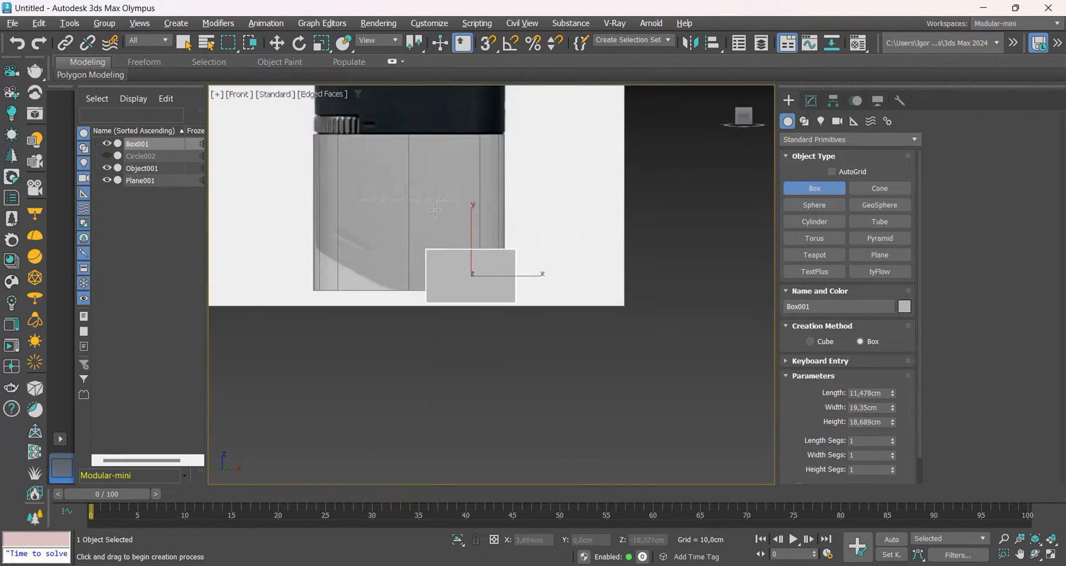
key("w")
Move the notch box along the depth axis so it passes through the whole lower body
middle_click_drag(431, 203, 525, 252, "alt")
scroll(525, 253, "up", 1)
left_click_drag(541, 259, 587, 253)
middle_click_drag(392, 312, 468, 304, "alt")
key("f")
key("z")
scroll(447, 315, "down", 3)
middle_click_drag(339, 266, 500, 290)
scroll(532, 286, "down", 2)
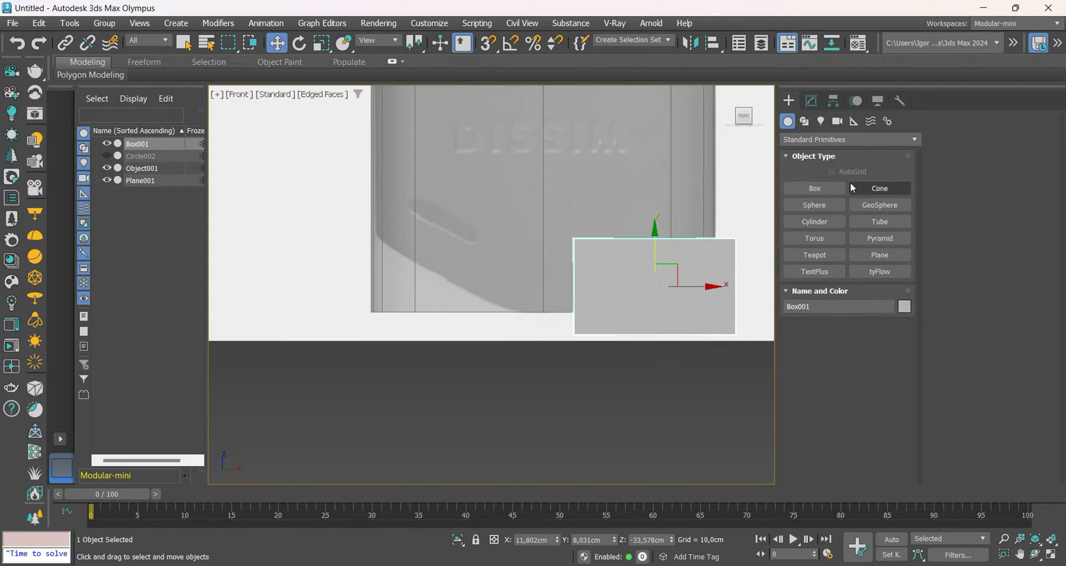
Trace a closed line around the waste area below the reference's slanted bottom corner and convert it to an editable polygon shape
left_click(803, 122)
left_click(814, 205)
scroll(476, 294, "up", 2)
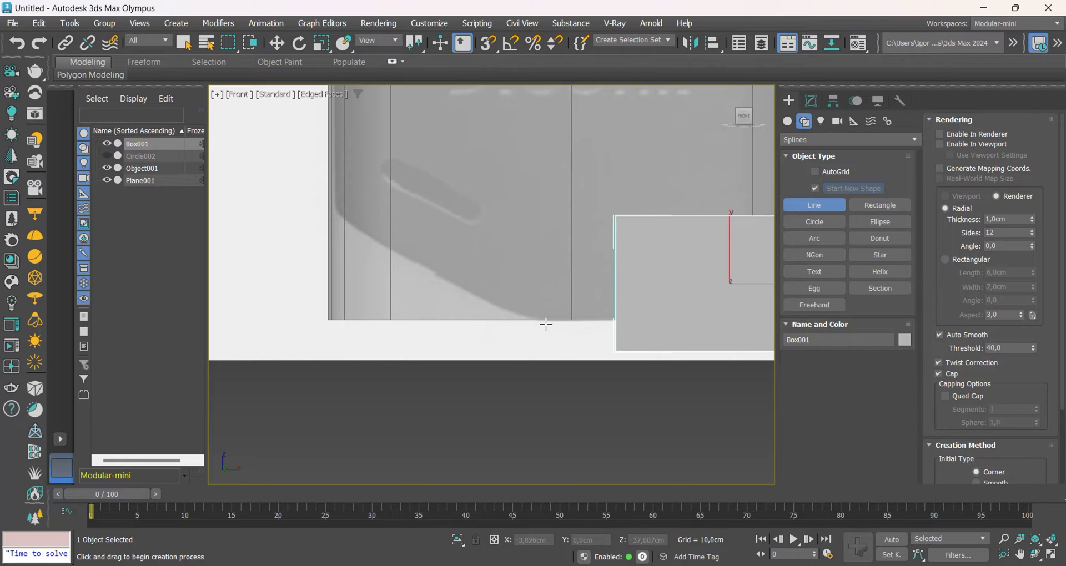
left_click(547, 323)
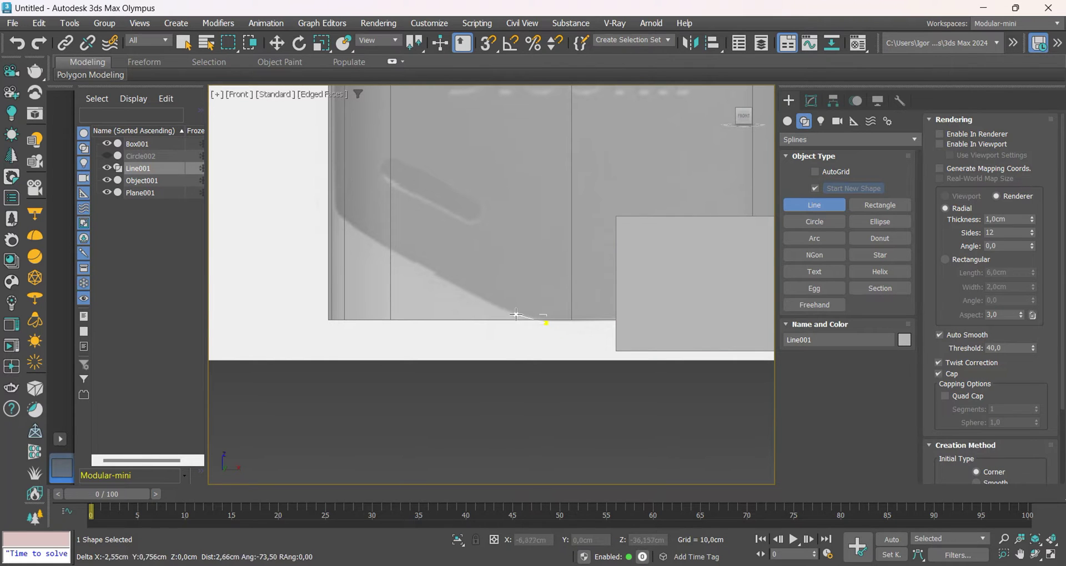
left_click(548, 325)
left_click(505, 299)
scroll(516, 306, "down", 2)
right_click(517, 308)
key("F3")
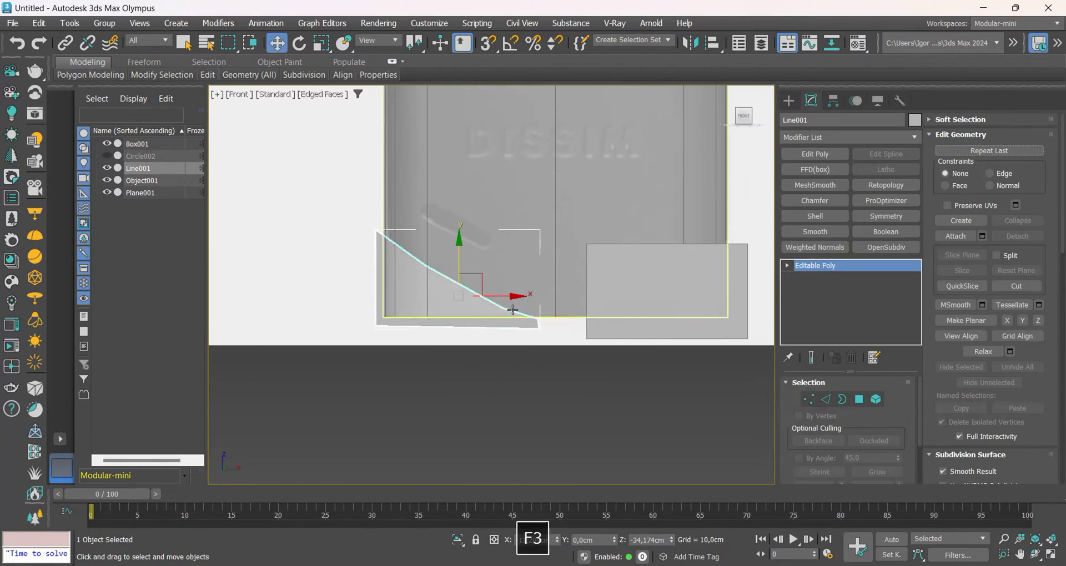
Move the traced shape in front of the lower body and thicken it with a 23.47 cm Shell so it passes through
mouse_move(512, 310)
middle_mouse_down("alt")
mouse_move(549, 323)
mouse_move(553, 338)
middle_mouse_up("alt")
key("F3")
left_click_drag(436, 287, 380, 286)
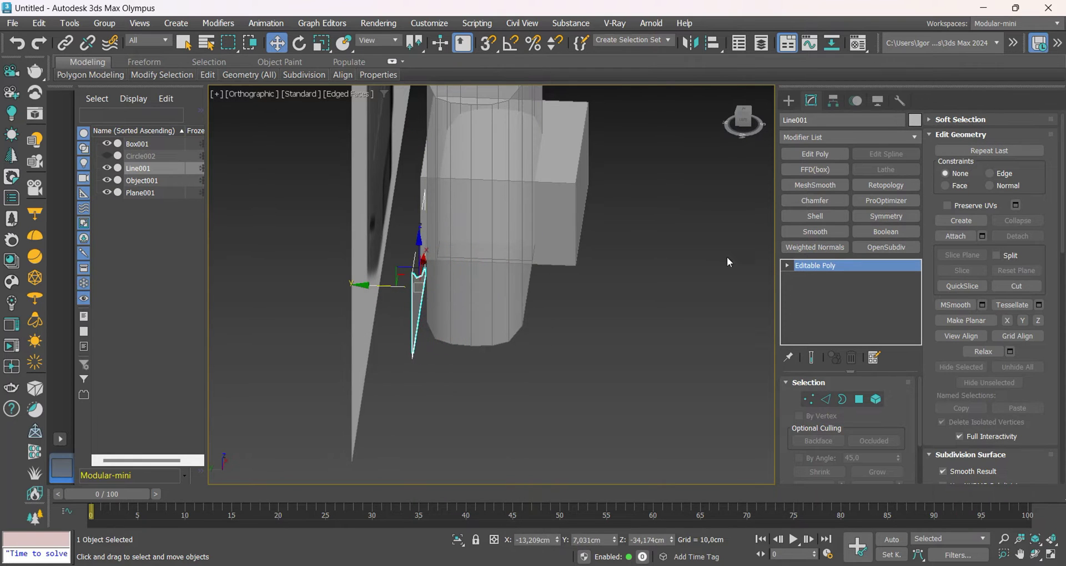
left_click(815, 216)
middle_click_drag(649, 341, 517, 298, "alt")
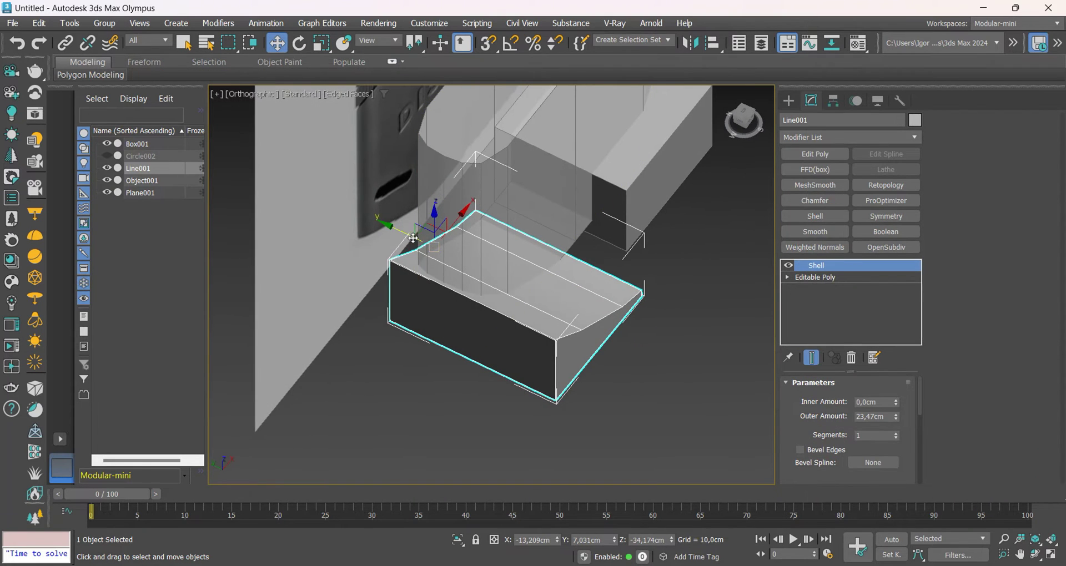
mouse_move(523, 335)
middle_mouse_down("alt")
mouse_move(515, 311)
mouse_move(505, 329)
mouse_move(528, 332)
middle_mouse_up("alt")
key("f")
key("z")
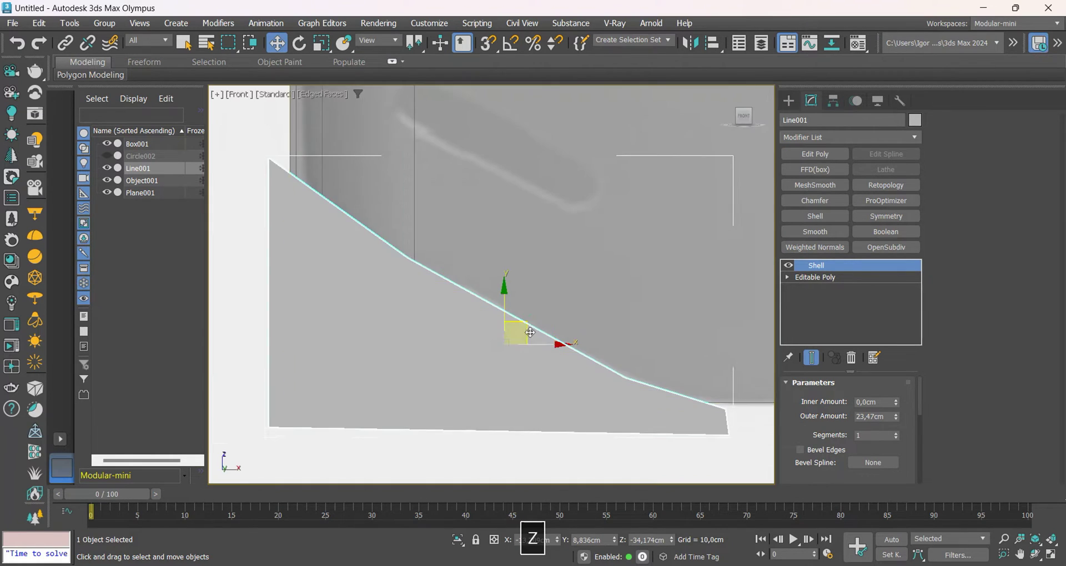
Subtract the box and the slanted shape from the lower body with a Boolean and collapse the result to editable polygons
scroll(530, 333, "down", 5)
left_click(648, 286)
scroll(650, 289, "down", 2)
left_click(881, 233)
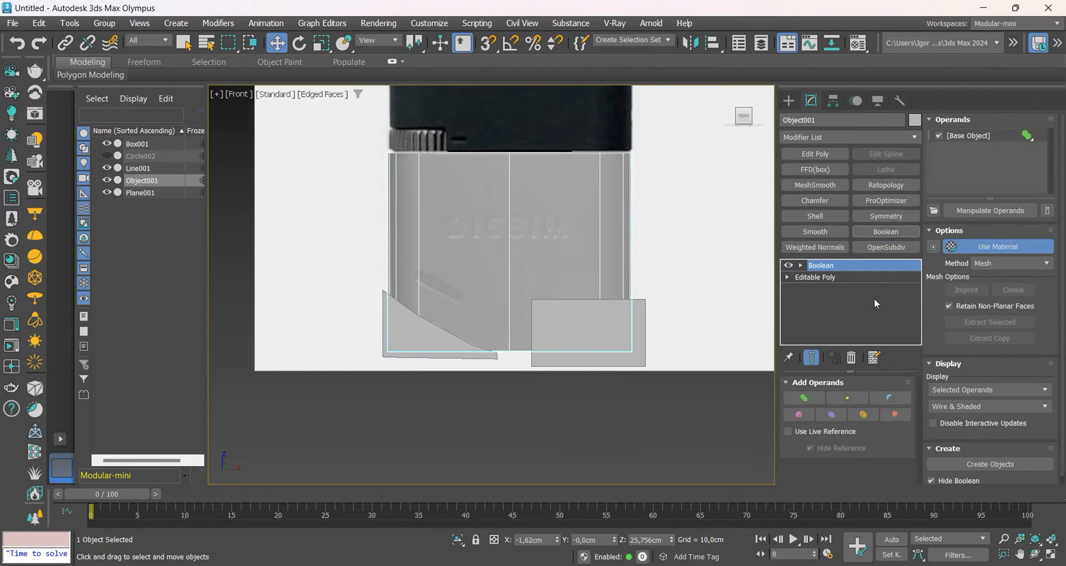
left_click(882, 397)
left_click(639, 344)
left_click(445, 347)
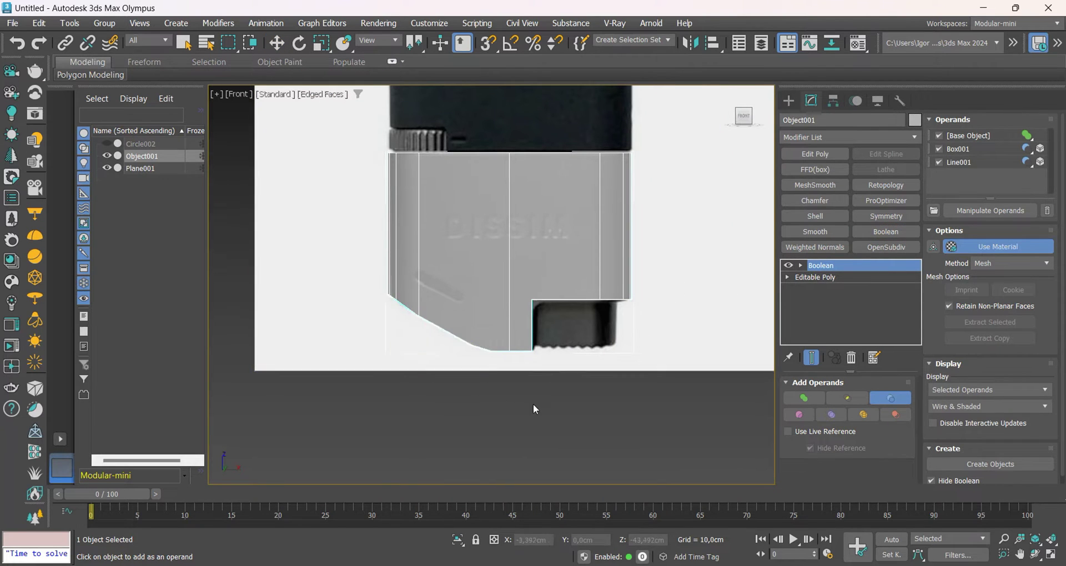
right_click(532, 408)
key("F4")
key("F4")
middle_click_drag(497, 319, 449, 417)
key("ctrl+t")
scroll(449, 416, "down", 3)
Isolate the upper body and collapse its Boolean result to editable polygons
middle_click_drag(462, 318, 553, 329, "alt")
left_click(474, 276)
key("alt+q")
key("f")
key("z")
key("F4")
key("ctrl+t")
Retopologize the upper body with a face count of 500 and collapse the result to editable polygons
left_click(879, 188)
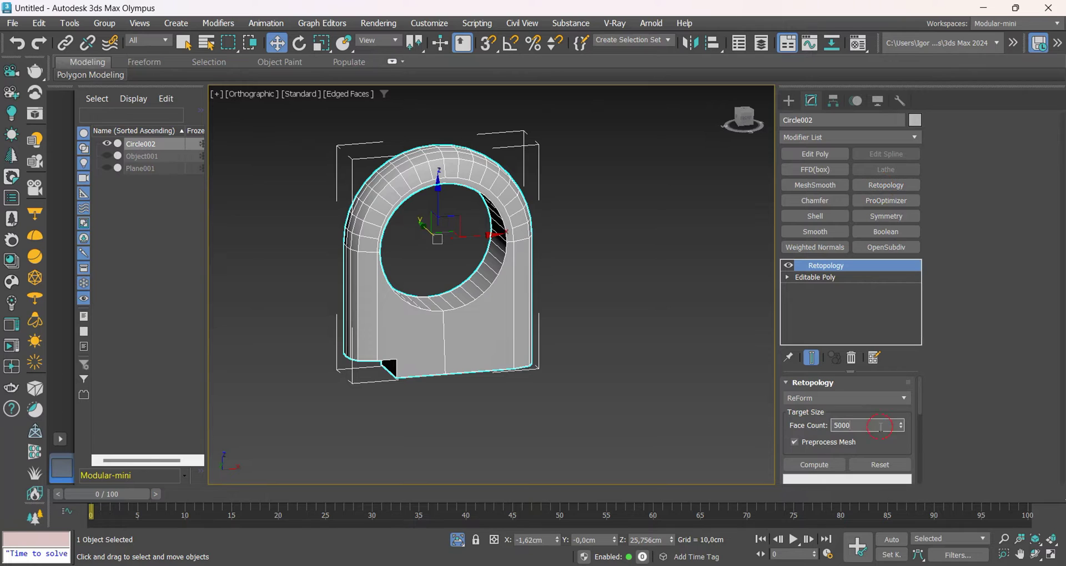
key("BackSpace")
key("Return")
scroll(803, 431, "down", 6)
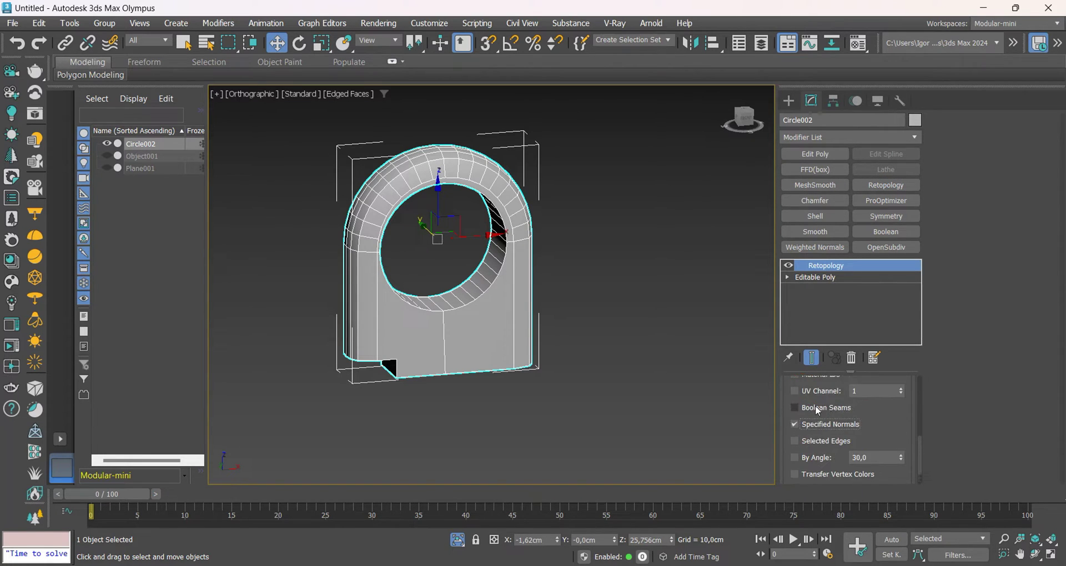
scroll(813, 413, "up", 6)
left_click(821, 432)
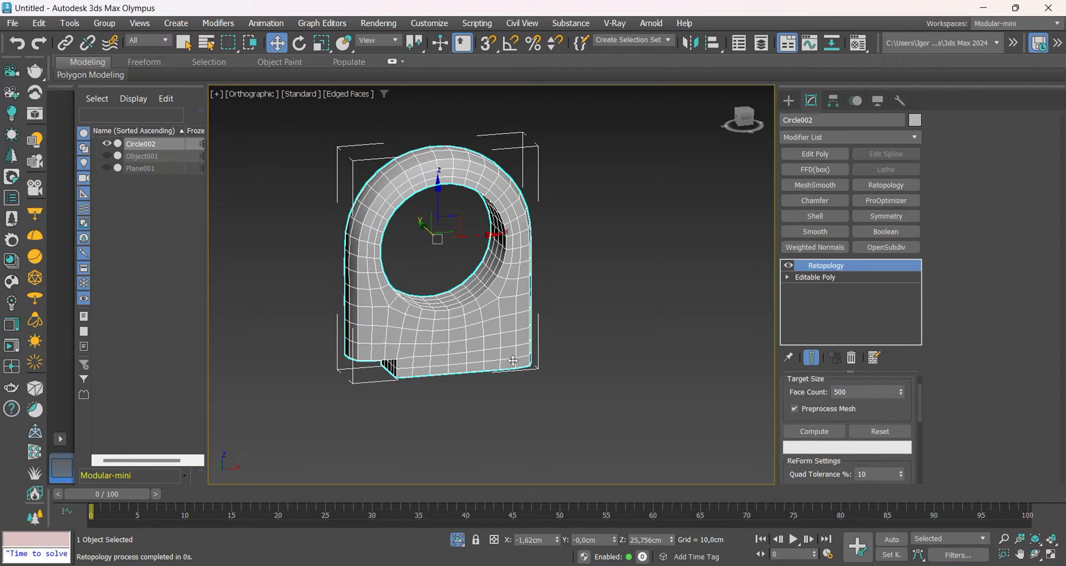
middle_click_drag(444, 365, 423, 350, "alt")
key("F4")
key("F4")
key("ctrl+t")
Remove the extra edge loops running around the inner wall of the round hole
scroll(455, 340, "up", 5)
key("2")
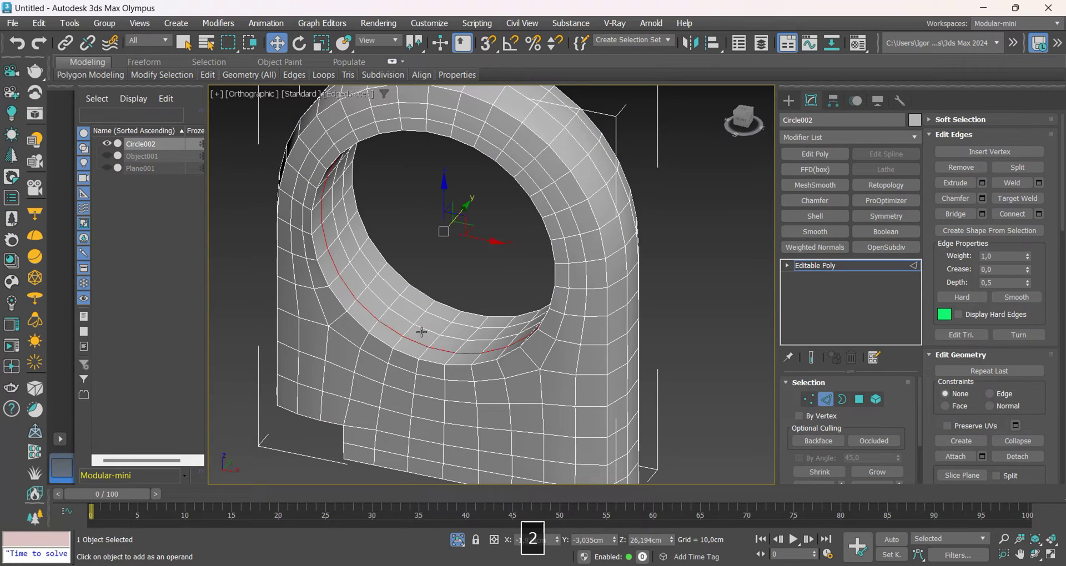
double_click(437, 314, "ctrl")
key("ctrl+BackSpace")
Select the ring of polygons inside the hole, leave isolation, and move the ring slightly down to match the reference
key("4")
left_click(428, 323)
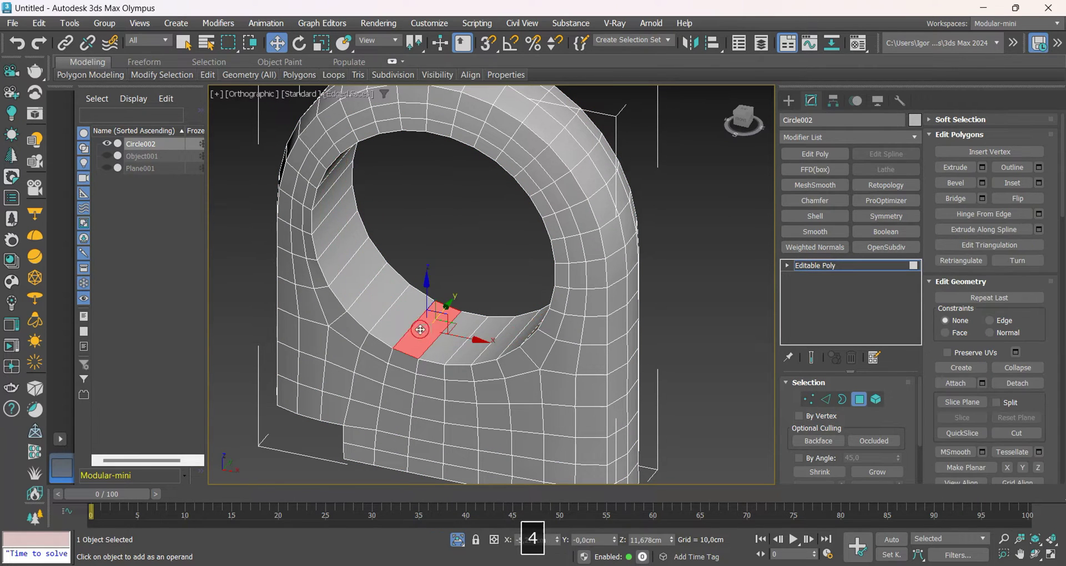
double_click(401, 321, "ctrl")
key("f")
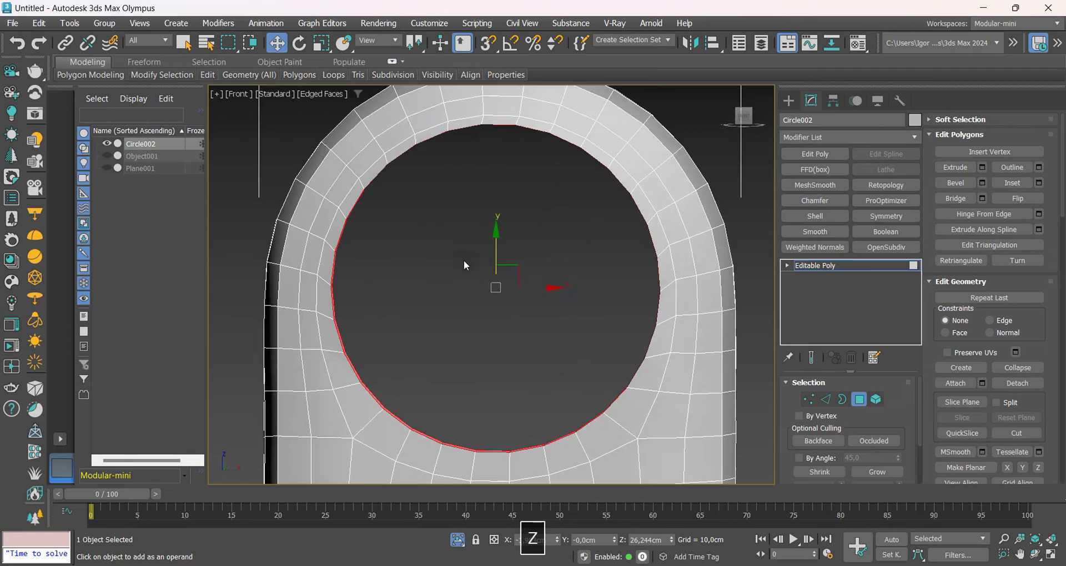
key("alt+q")
left_click_drag(469, 237, 469, 244)
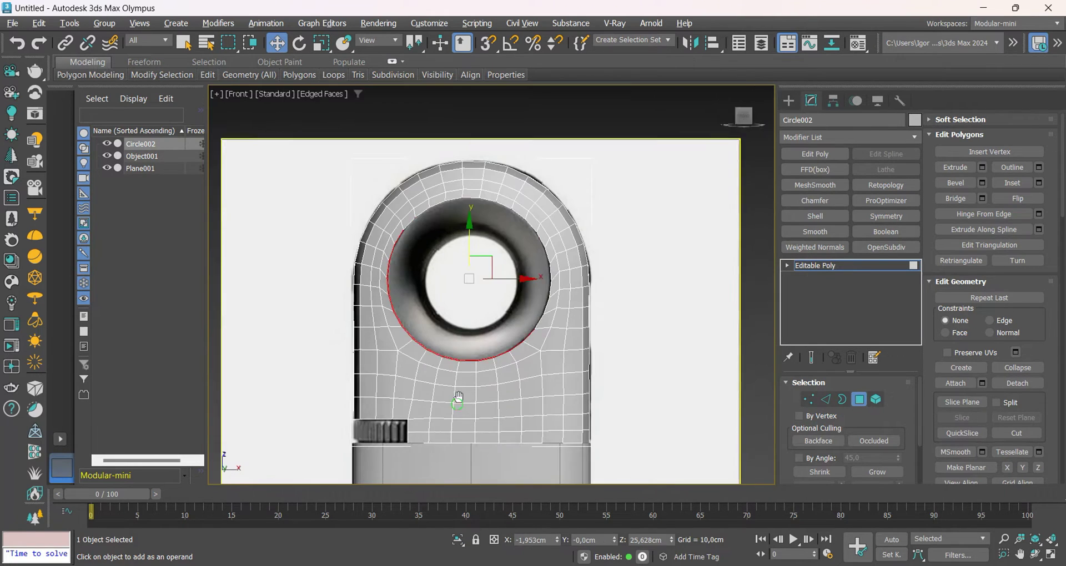
Chamfer the inner corner edges of the wheel notch by 0.737 cm with one segment
middle_click_drag(460, 394, 489, 355, "alt")
scroll(447, 312, "up", 5)
key("2")
key("F3")
key("F3")
scroll(447, 312, "up", 3)
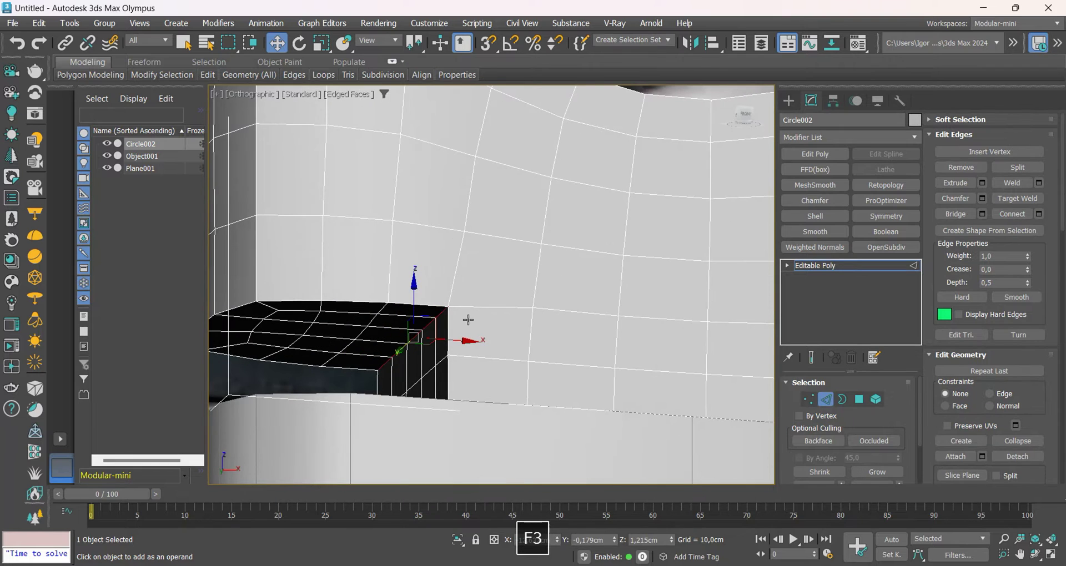
key("ctrl+shift+c")
key("f")
key("z")
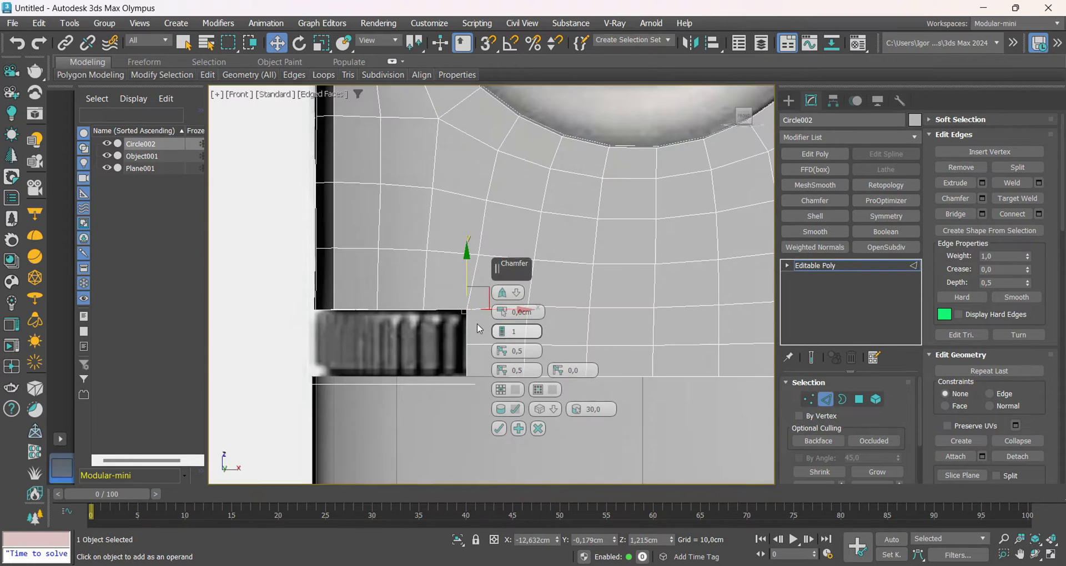
left_click(108, 144)
left_click(107, 145)
scroll(456, 322, "down", 3)
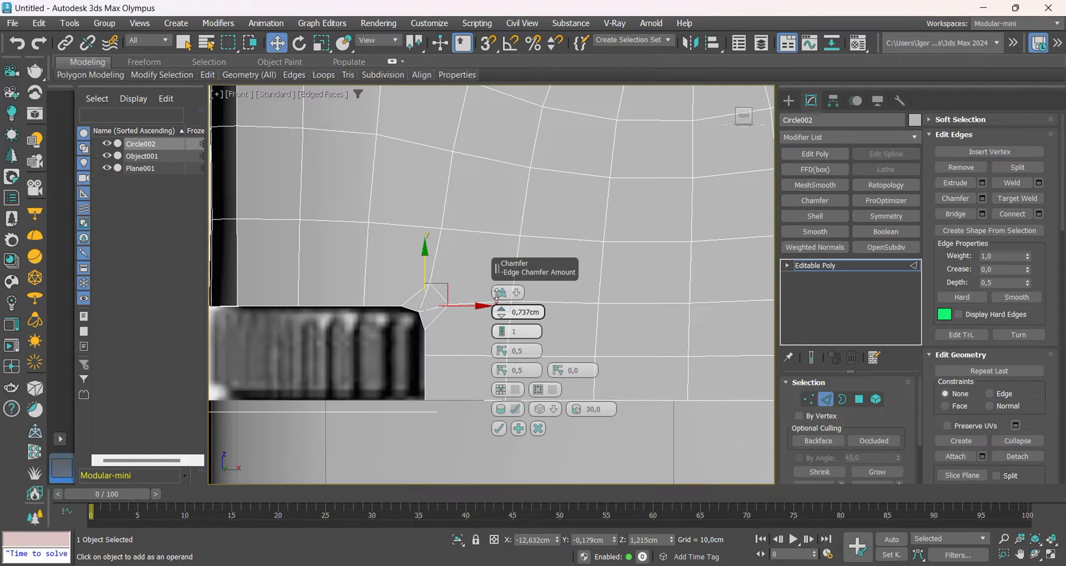
left_click(498, 428)
Remove the surplus triangle edges around the chamfered notch corner on the front face
scroll(449, 312, "up", 2)
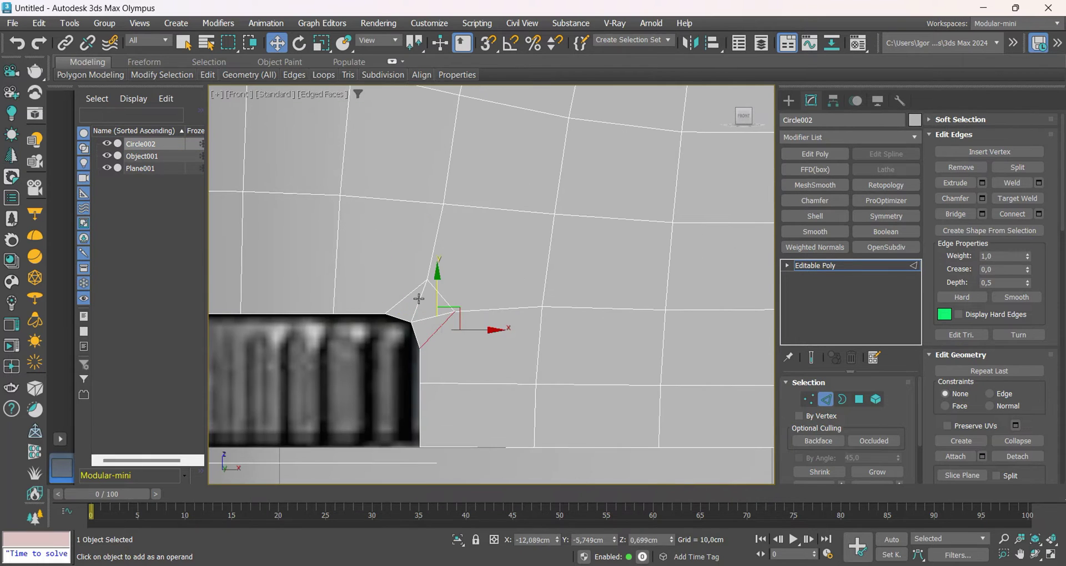
left_click(437, 314, "ctrl")
key("ctrl+BackSpace")
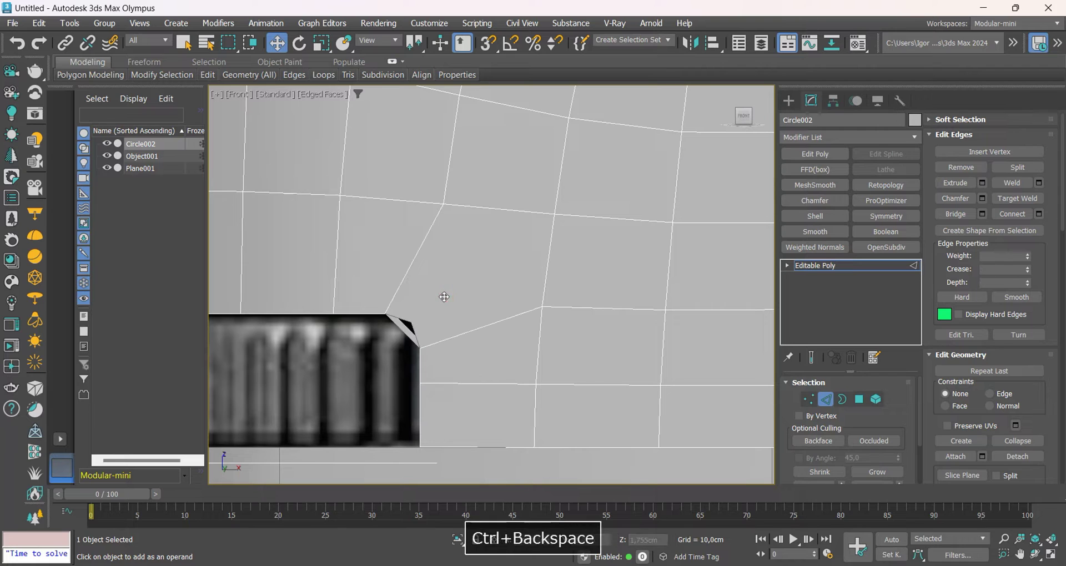
Connect the chamfered notch corner's vertex to the diagonally opposite grid vertex on the front face
key("1")
left_click(555, 213)
left_click(413, 320, "ctrl")
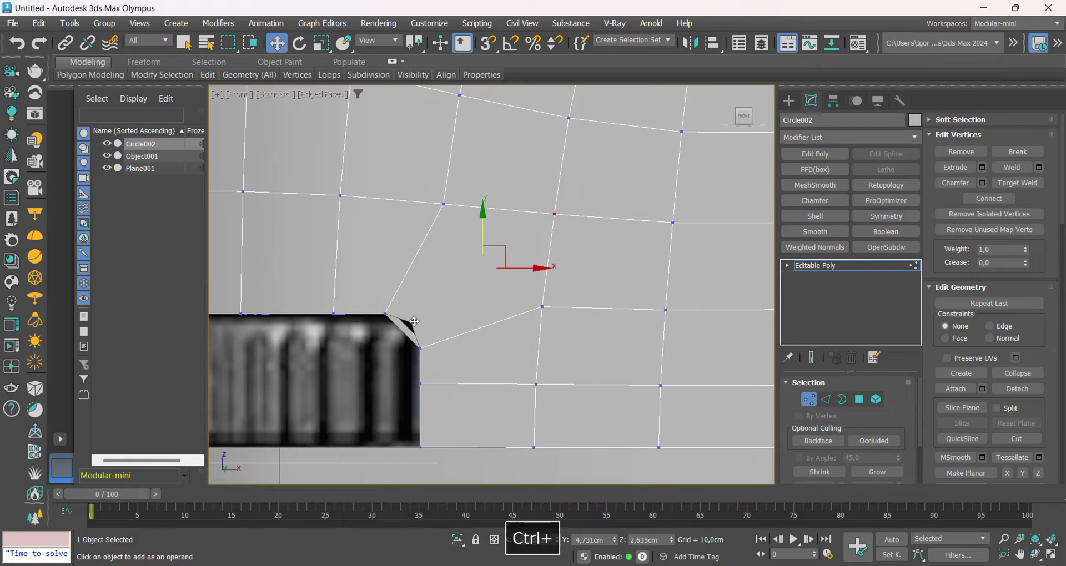
key("ctrl+shift+e")
left_click(416, 321)
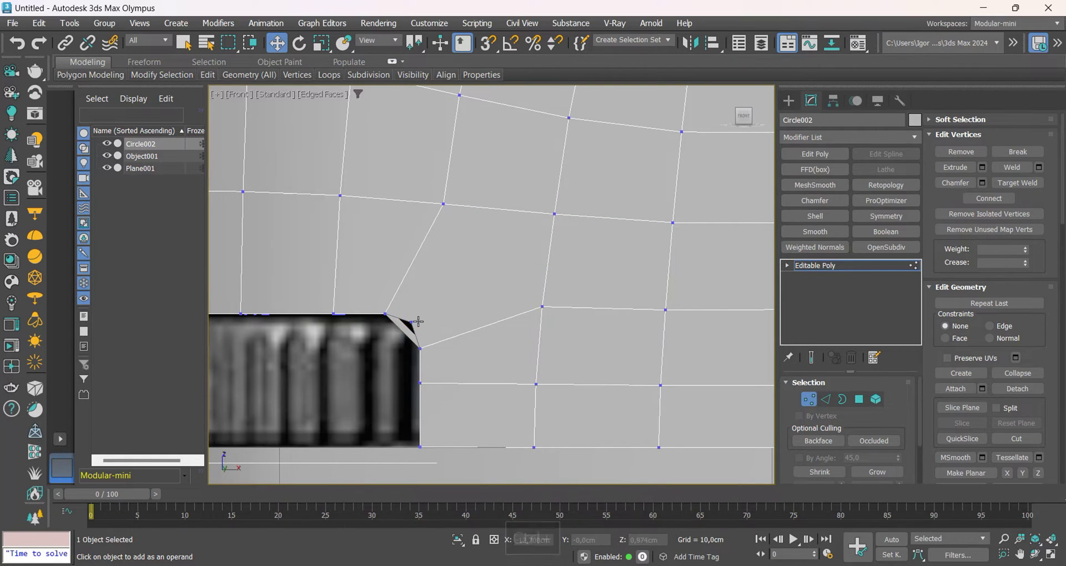
left_click(413, 321)
middle_click_drag(414, 320, 424, 312, "alt")
left_click(423, 312)
scroll(423, 315, "up", 2)
left_click(424, 315)
left_click(618, 169, "ctrl")
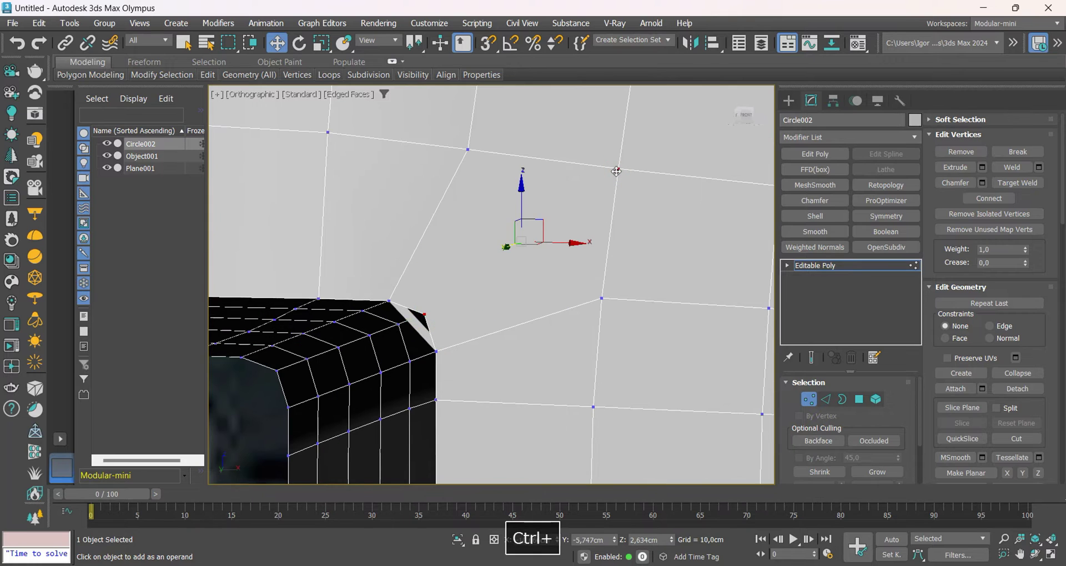
key("ctrl+shift+e")
Remove the surplus triangle edges around the chamfered notch corner on the back face
scroll(545, 290, "down", 5)
middle_click_drag(544, 290, 585, 347, "alt")
key("F3")
middle_click_drag(496, 341, 508, 336, "alt")
scroll(483, 303, "up", 4)
key("2")
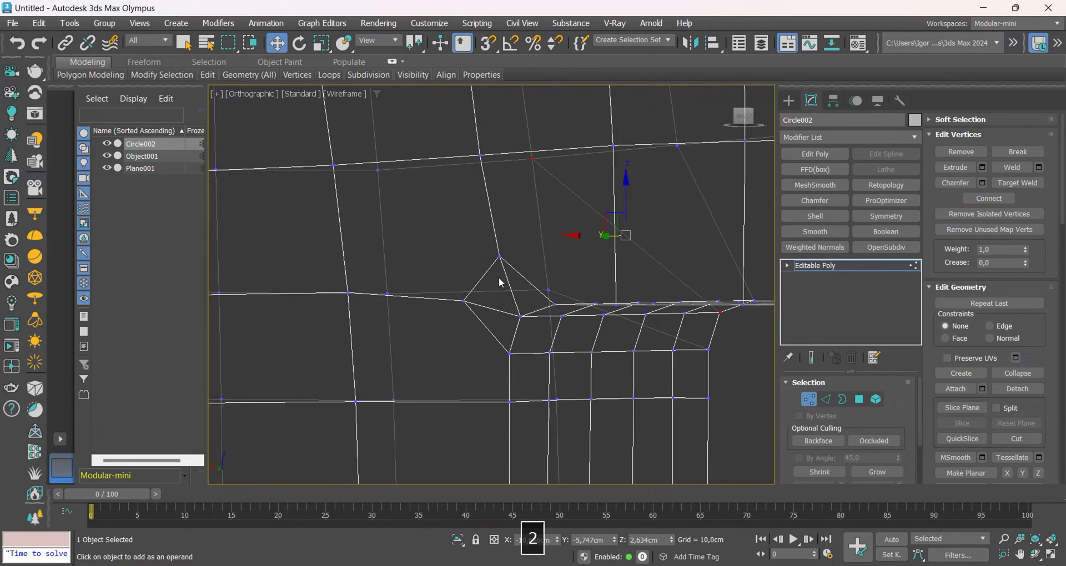
key("ctrl+z")
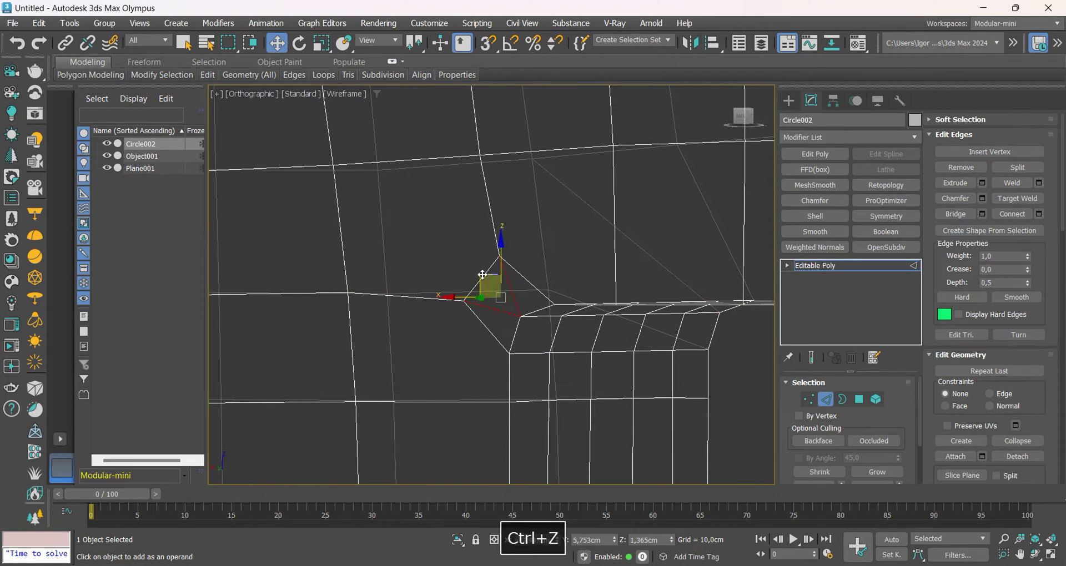
Connect the notch corner's middle vertex to the diagonally opposite grid vertex on the back face
key("1")
left_click(523, 316)
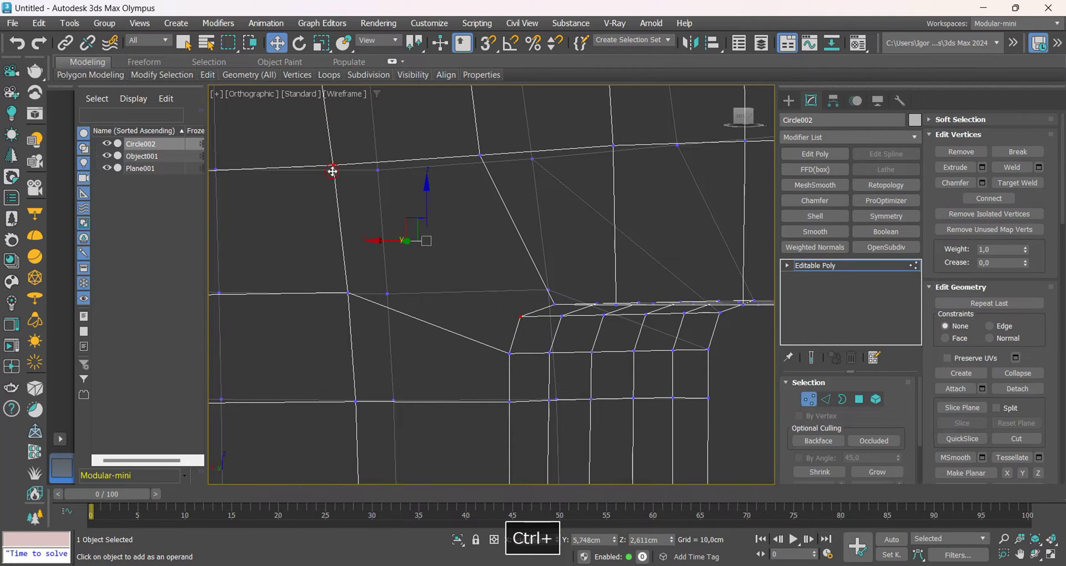
mouse_move(344, 192)
middle_mouse_down("alt")
mouse_move(424, 269)
mouse_move(492, 306)
mouse_move(469, 294)
mouse_move(477, 289)
middle_mouse_up("alt")
Insert supporting edge loops close to the wheel notch outline and along the upper body's bottom edge
key("alt+1")
scroll(441, 320, "up", 4)
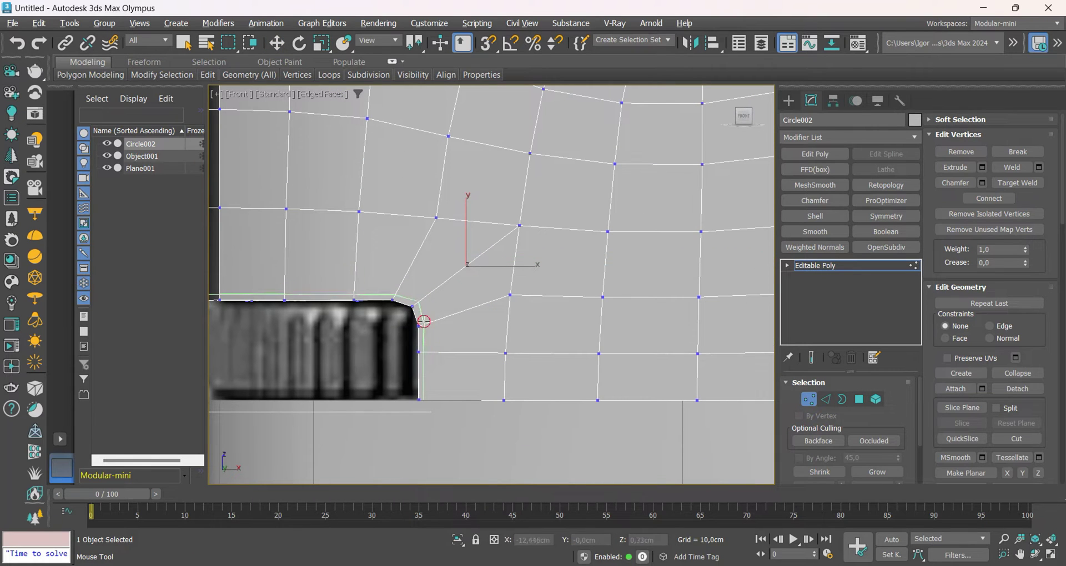
left_click(424, 322)
middle_click_drag(427, 395, 427, 339)
scroll(430, 339, "up", 2)
left_click(418, 340)
right_click(418, 339)
scroll(418, 336, "down", 5)
middle_click_drag(523, 284, 421, 343)
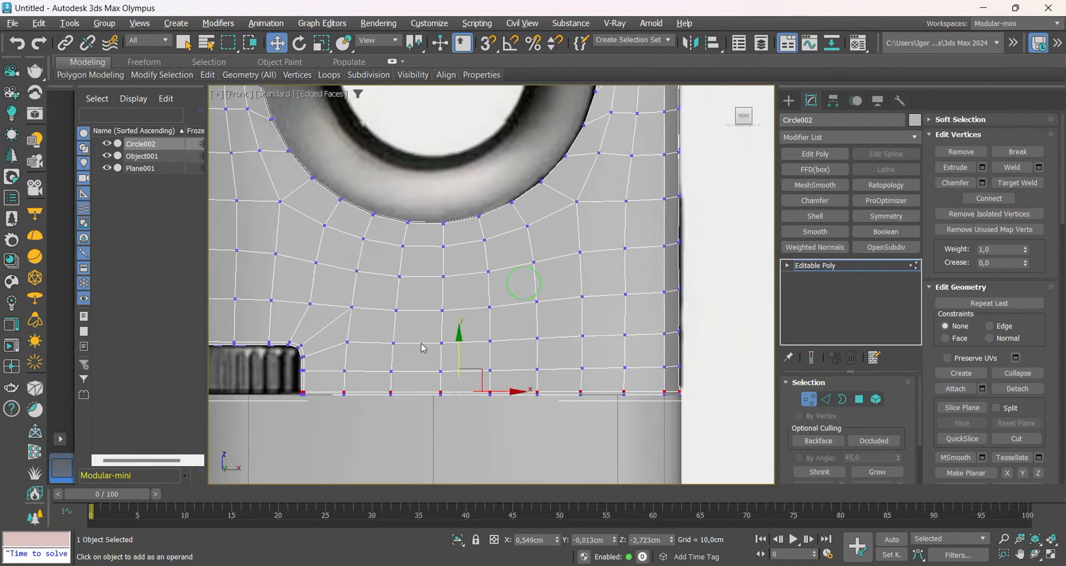
key("F3")
key("F3")
scroll(421, 343, "down", 4)
key("1")
Select the full ring of polygons inside the round hole and detach it as a cloned separate object
middle_click_drag(404, 283, 423, 309)
scroll(424, 309, "up", 4)
middle_click_drag(452, 277, 607, 318, "alt")
key("4")
left_click(574, 248)
double_click(560, 271, "ctrl")
left_click(1016, 384)
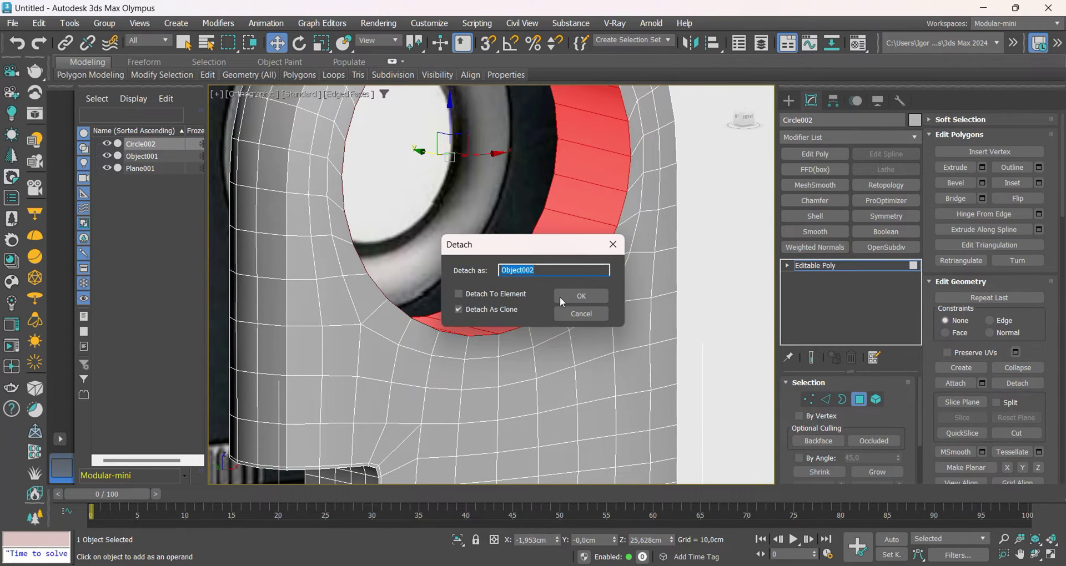
left_click(562, 298)
Chamfer the front and back rim edges of the upper body's hole by 0.124 cm with one segment
key("2")
scroll(583, 272, "up", 3)
key("F3")
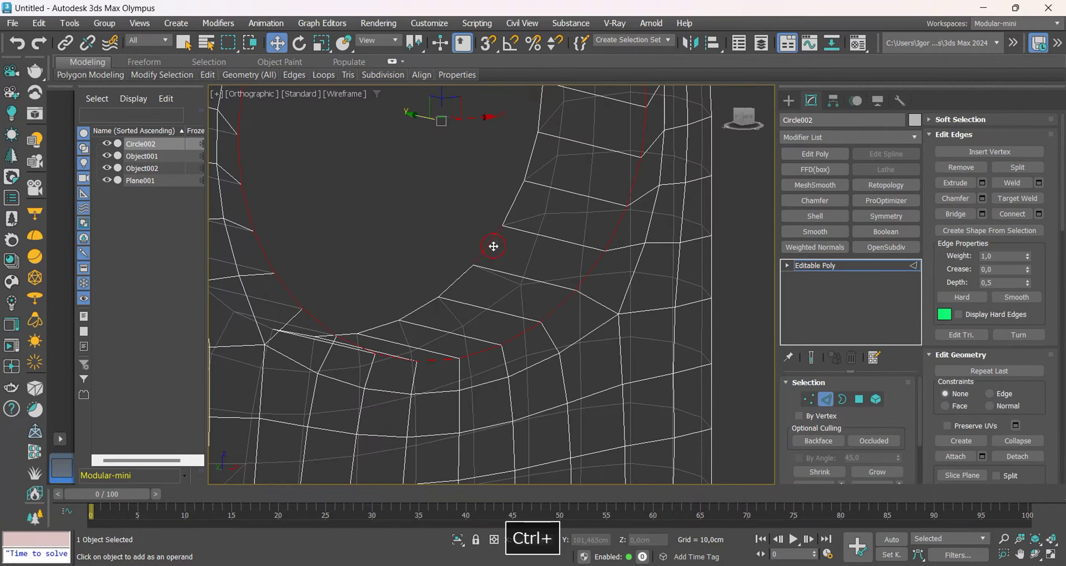
key("F3")
scroll(581, 295, "up", 5)
key("ctrl+shift+c")
key("F3")
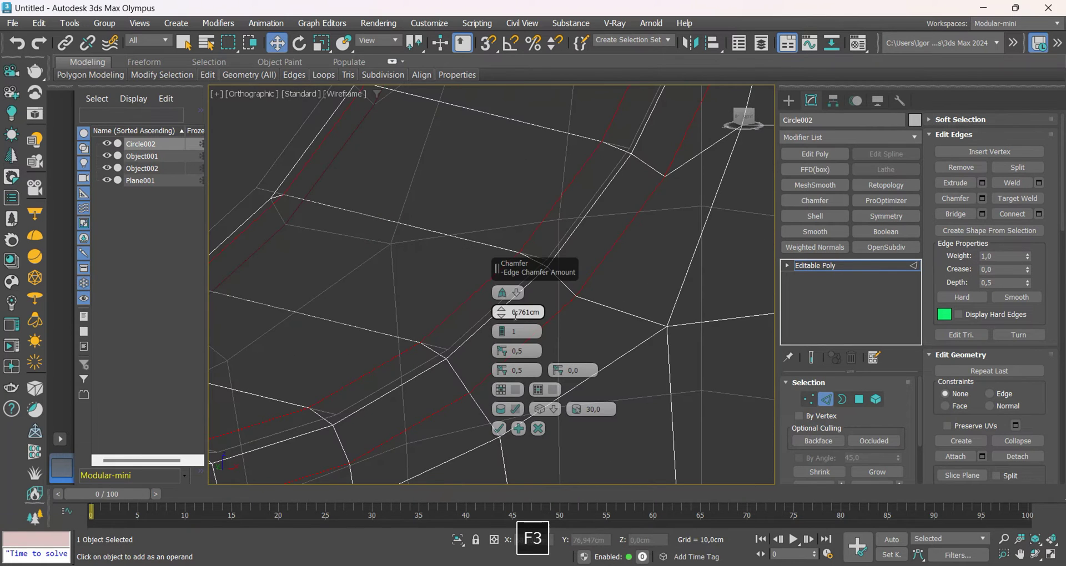
left_click_drag(502, 312, 503, 343)
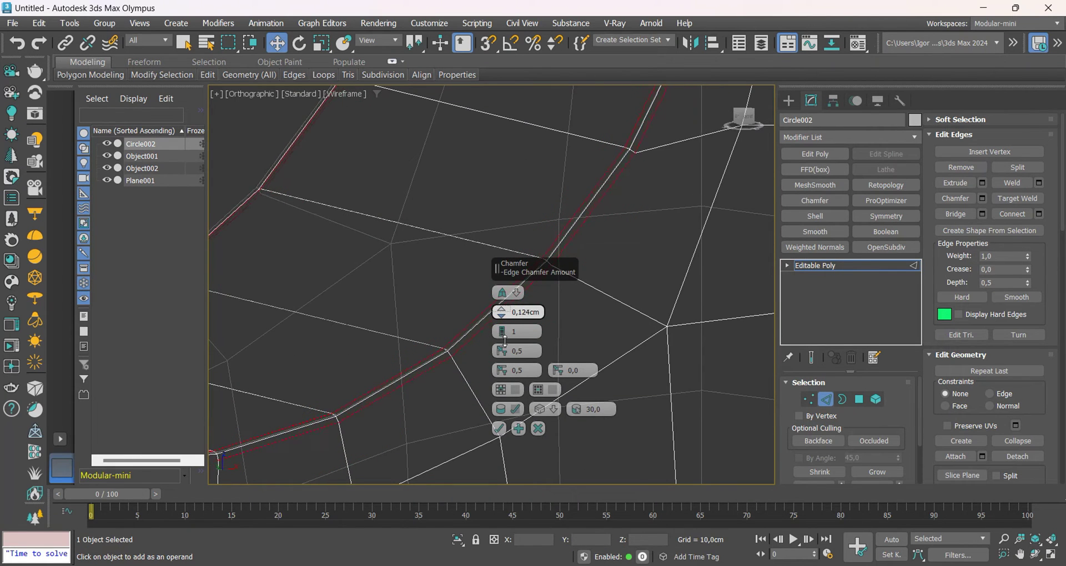
key("F3")
left_click(499, 429)
scroll(559, 349, "down", 3)
key("2")
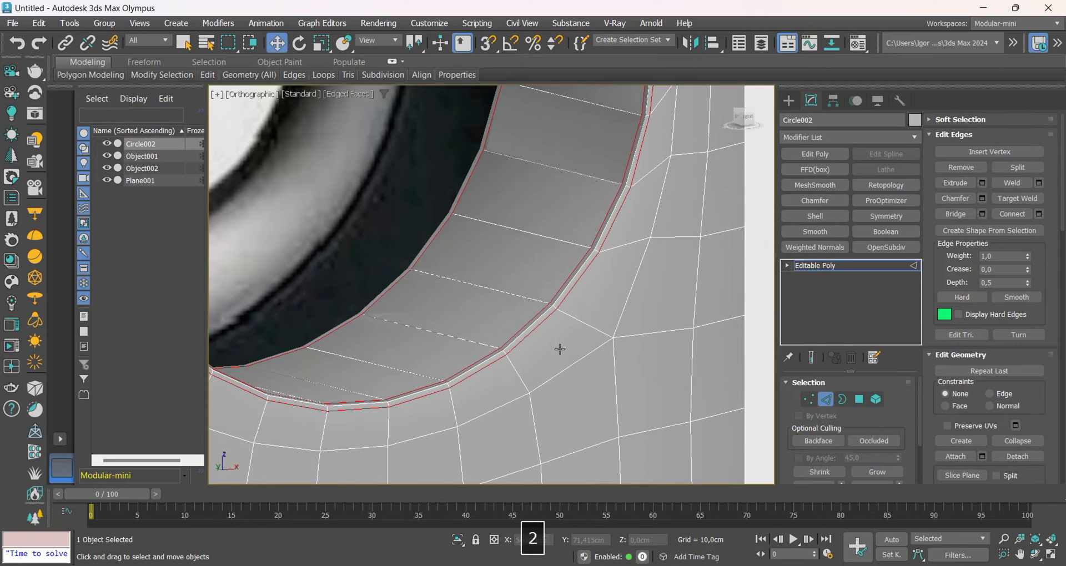
Select the detached hole ring and apply a Shell modifier with an outer amount of 4.1 cm
left_click(549, 276)
scroll(545, 311, "down", 3)
key("f")
key("z")
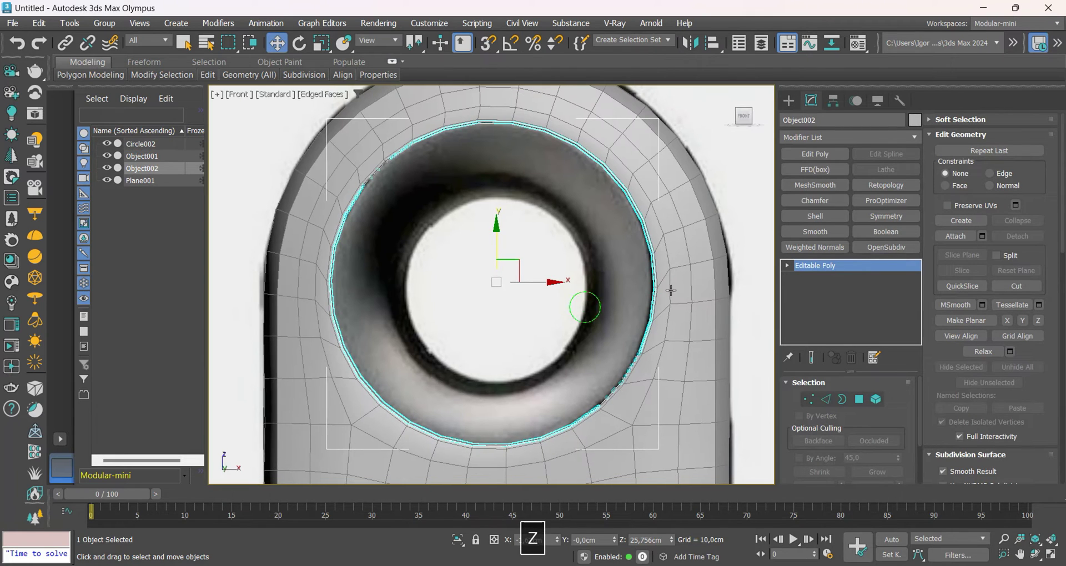
left_click(815, 216)
left_click_drag(895, 419, 835, 188)
key("F3")
key("F3")
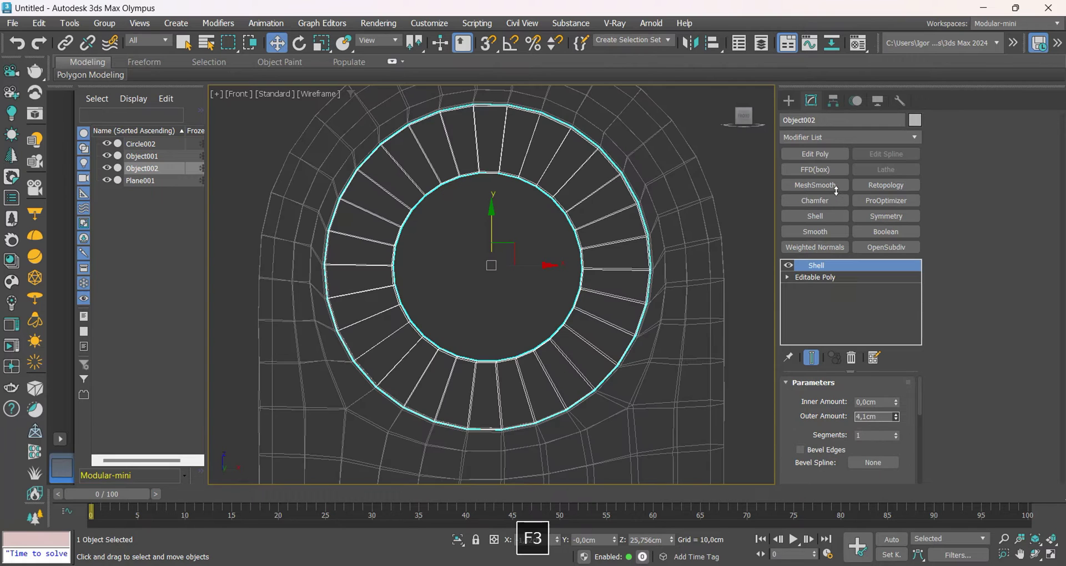
Compare the shelled ring with the reference in see-through display and collapse it to an editable poly
key("alt+x")
middle_click_drag(549, 254, 508, 337, "alt")
key("F3")
key("F3")
scroll(472, 347, "up", 3)
key("alt+x")
key("ctrl+t")
middle_click_drag(643, 342, 637, 317)
middle_click_drag(516, 342, 517, 355)
Chamfer the ring's front and back inner rim edges by 3.768 cm with two segments
key("2")
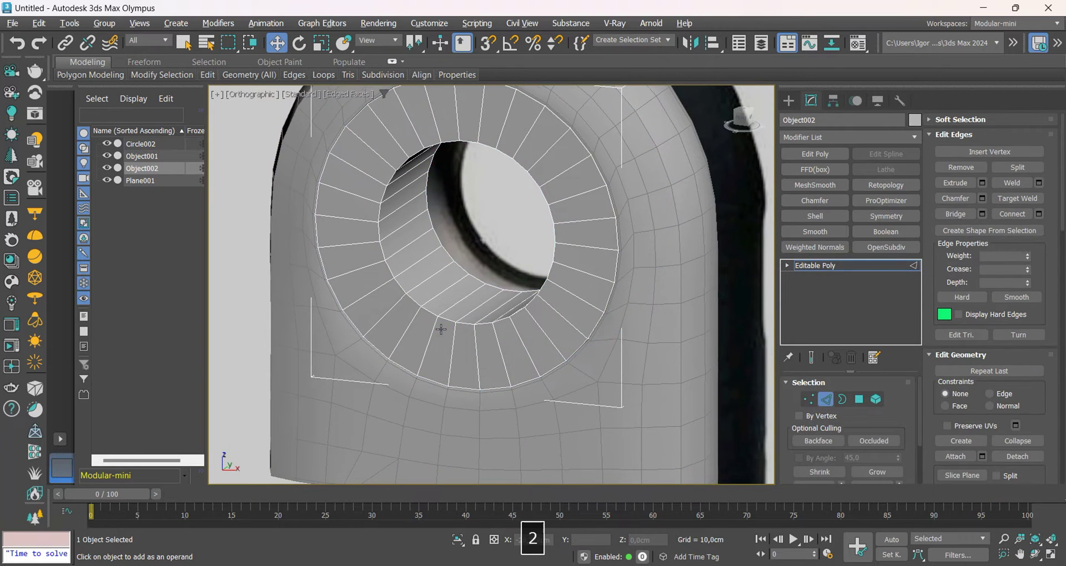
middle_click_drag(440, 328, 446, 335, "alt")
double_click(450, 323)
left_click(476, 268, "ctrl")
key("ctrl+shift+c")
middle_click_drag(477, 269, 440, 267)
left_click_drag(501, 312, 491, 267)
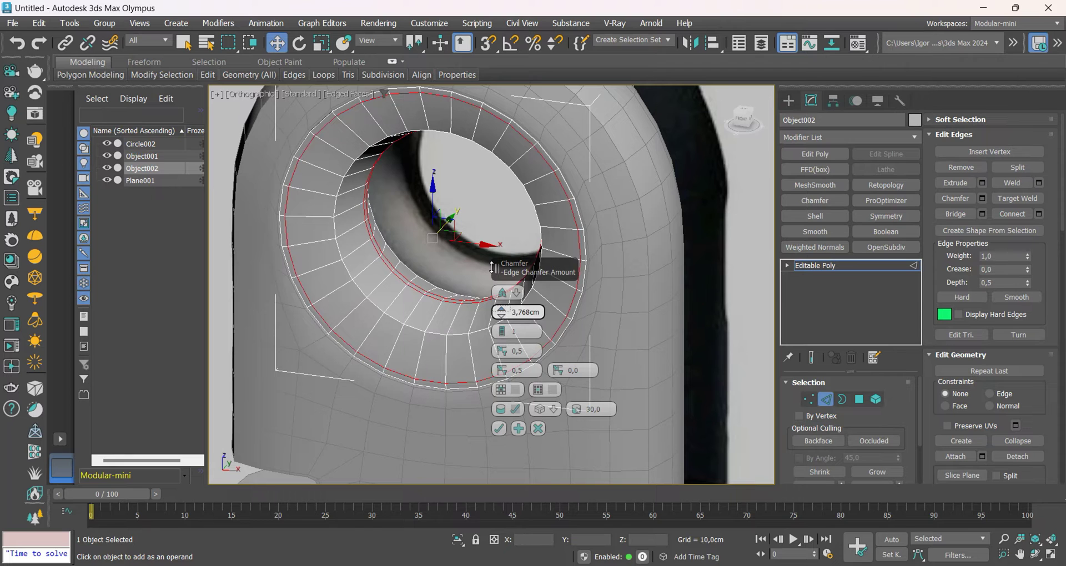
left_click(499, 331)
left_click(499, 429)
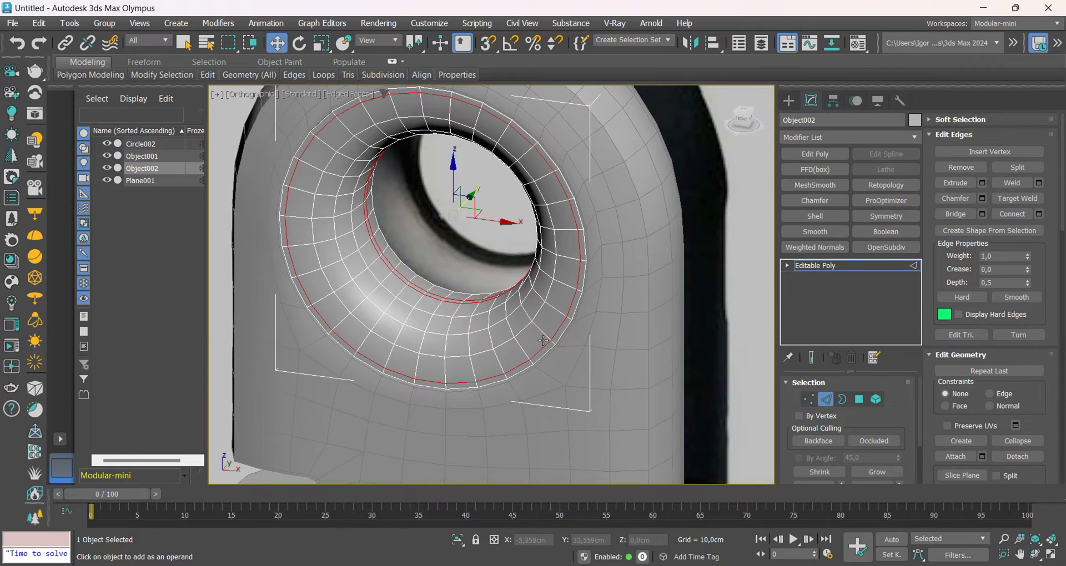
Isolate the ring and chamfer its front and back outer rim edges by 0.171 cm with one segment
key("alt+q")
middle_click_drag(584, 188, 586, 202, "alt")
scroll(586, 203, "up", 2)
double_click(572, 213)
double_click(624, 122, "ctrl")
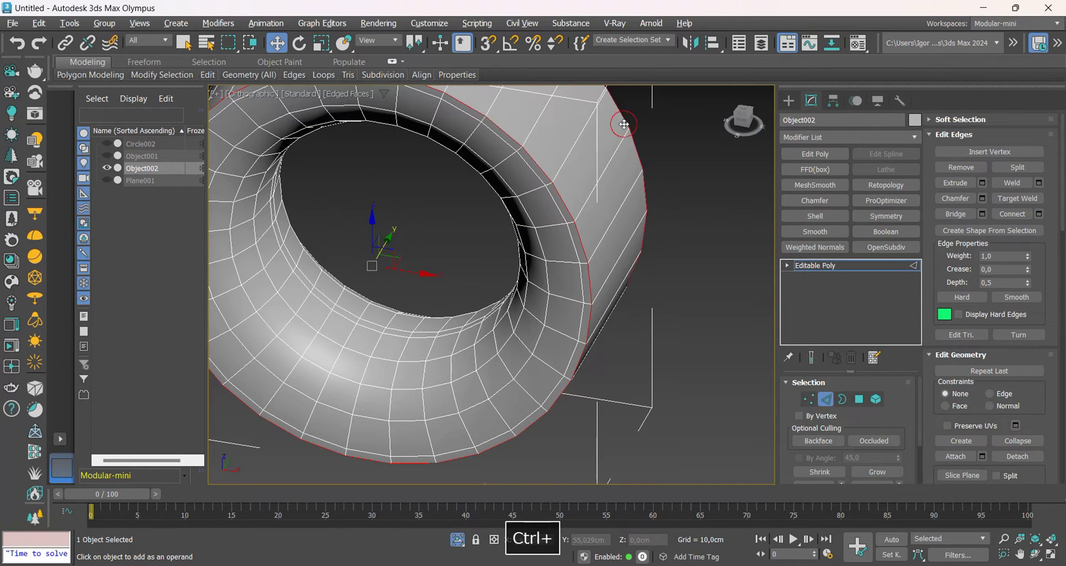
key("ctrl+shift+c")
scroll(572, 233, "up", 3)
right_click(501, 312)
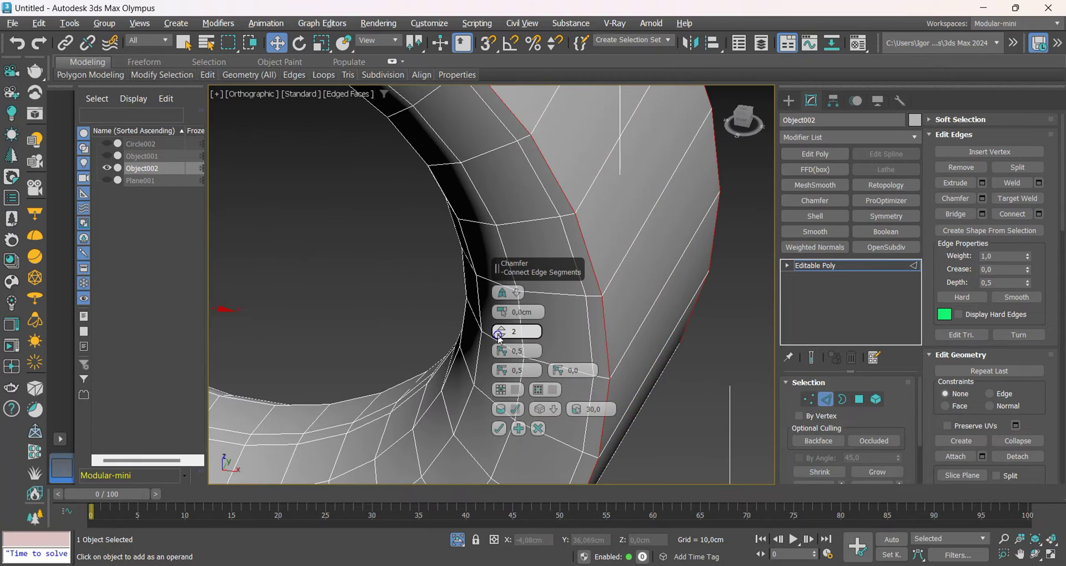
right_click(501, 331)
left_click_drag(502, 309, 500, 280, "alt")
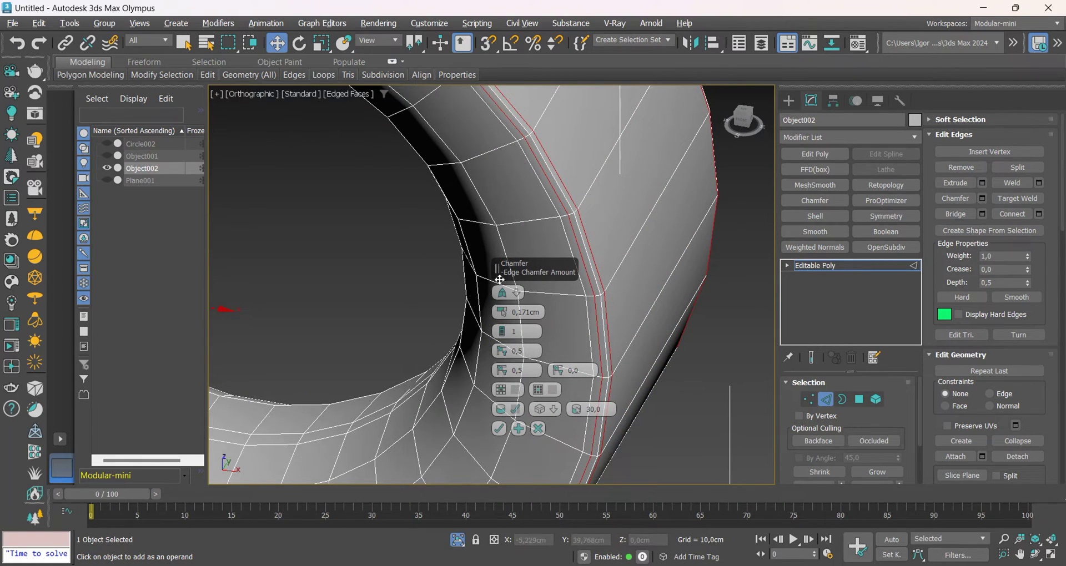
left_click(498, 430)
Apply an OpenSubdiv modifier to the ring and inspect the smoothed surface without edges
scroll(502, 388, "down", 4)
middle_click_drag(638, 372, 572, 381, "alt")
key("2")
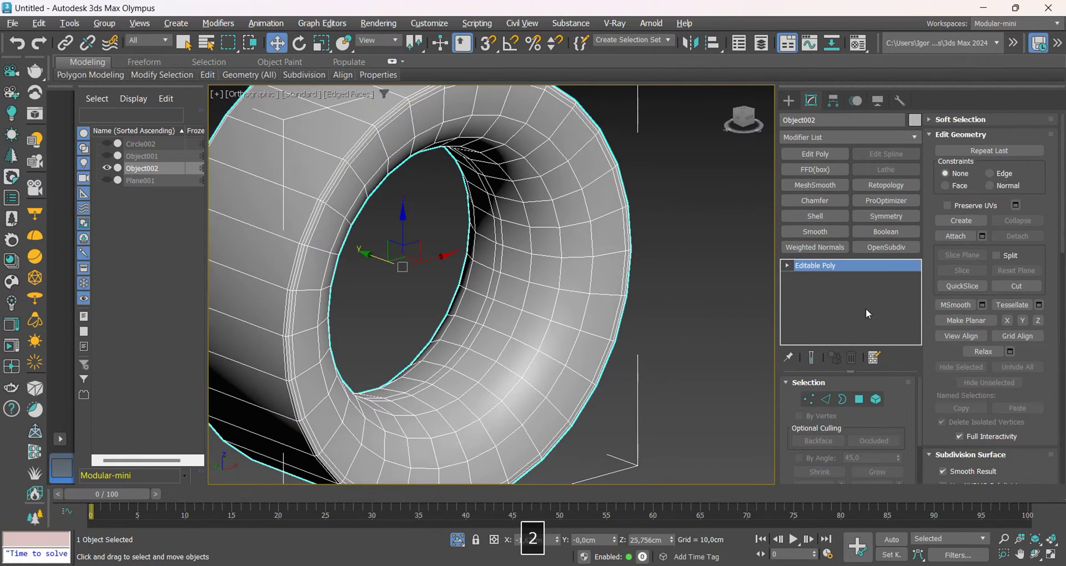
left_click(888, 251)
key("F4")
scroll(550, 340, "down", 3)
middle_click_drag(550, 343, 600, 334, "alt")
Turn off the ring's OpenSubdiv and connect the narrow band of edges around its inner wall with one segment
left_click(788, 266)
left_click(803, 278)
key("2")
key("F4")
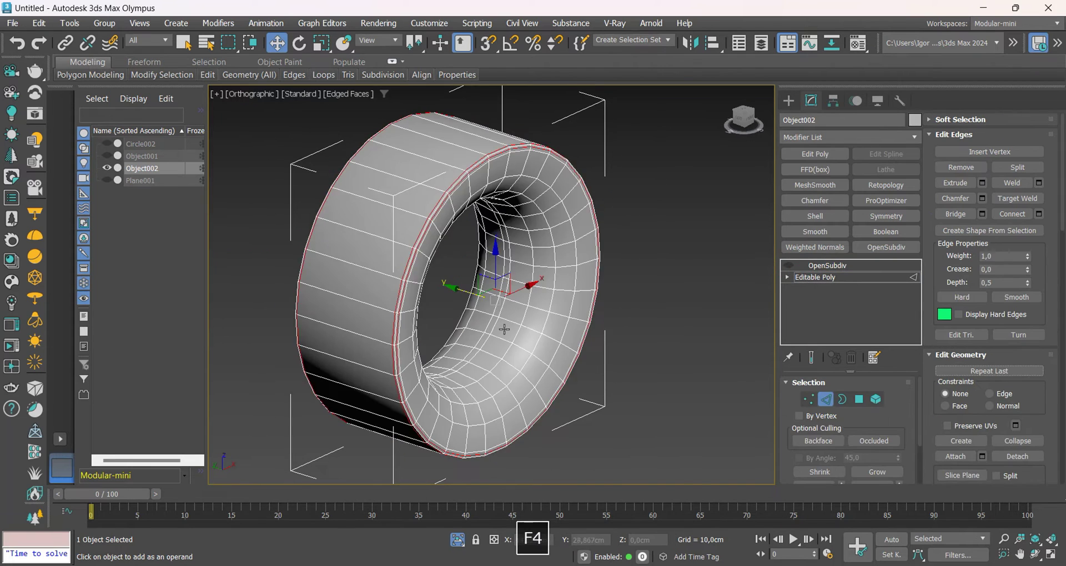
scroll(504, 329, "up", 5)
left_click(493, 291)
key("ctrl+r")
left_click(492, 294)
key("ctrl+r")
key("ctrl+c")
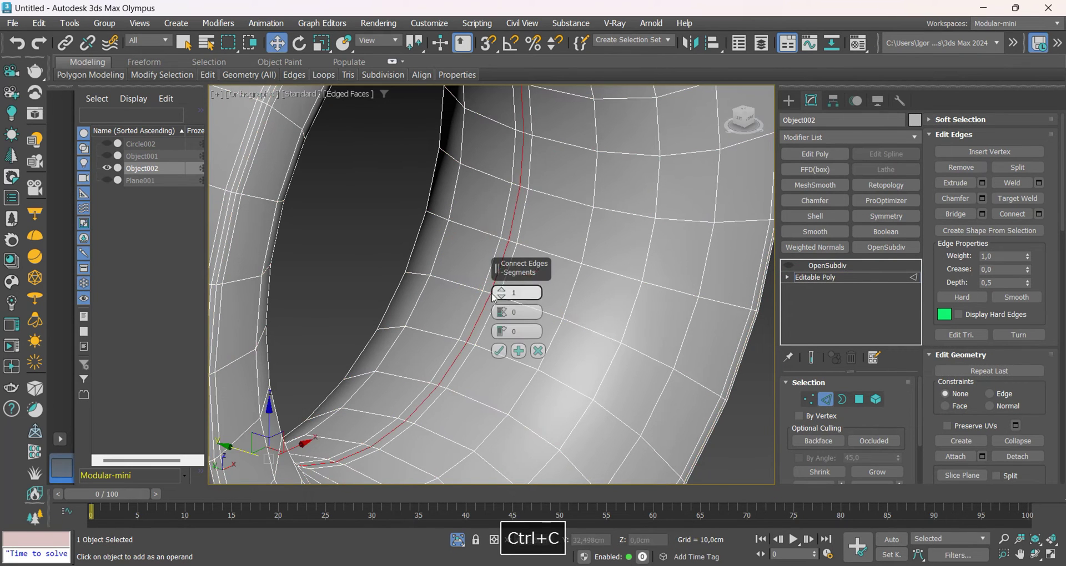
key("Return")
Turn the ring's OpenSubdiv back on and leave isolation to show it with the other parts
scroll(505, 284, "down", 3)
middle_click_drag(500, 278, 490, 317, "alt")
key("2")
key("F4")
left_click(788, 266)
scroll(551, 299, "down", 4)
scroll(498, 329, "up", 5)
scroll(495, 308, "down", 3)
Select the upper body and change its object color to dark grey
left_click(598, 291)
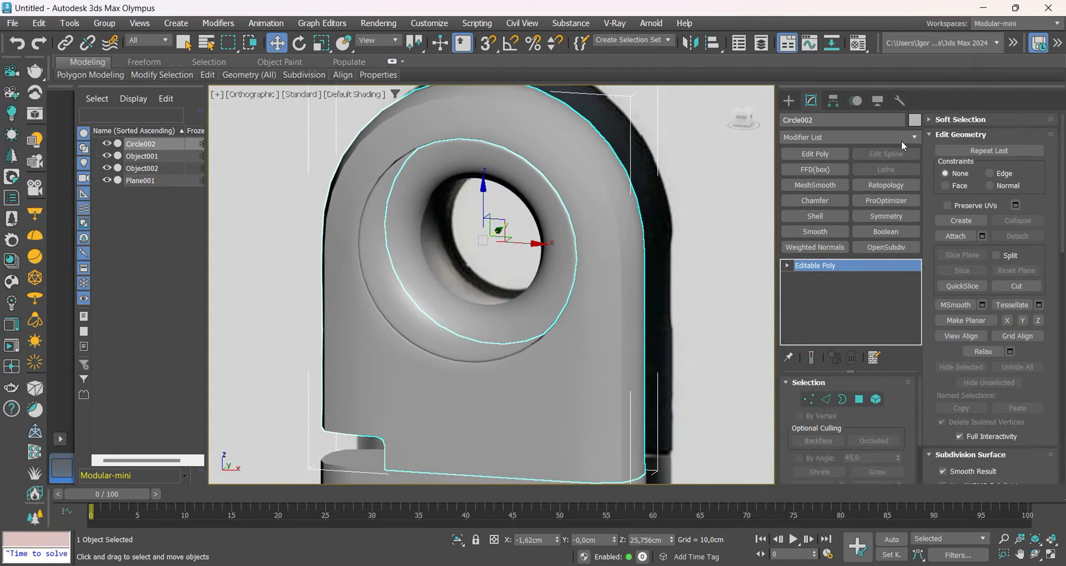
left_click(915, 121)
left_click(490, 320)
left_click(607, 364)
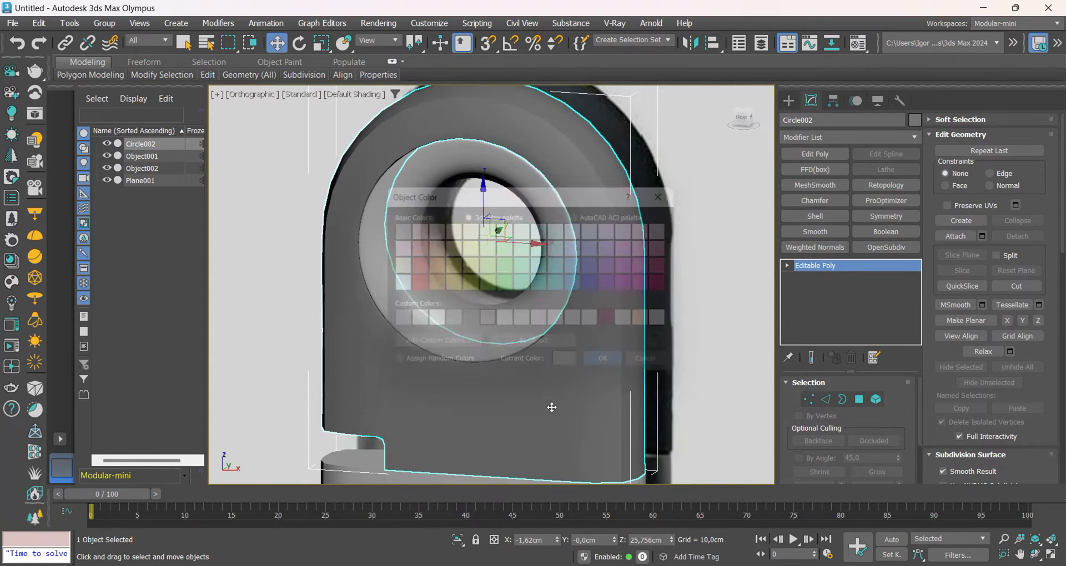
key("F4")
key("F4")
Apply an OpenSubdiv modifier to the upper body and inspect its smoothing around the notch and hole
middle_click_drag(529, 427, 535, 331)
left_click(866, 250)
key("F4")
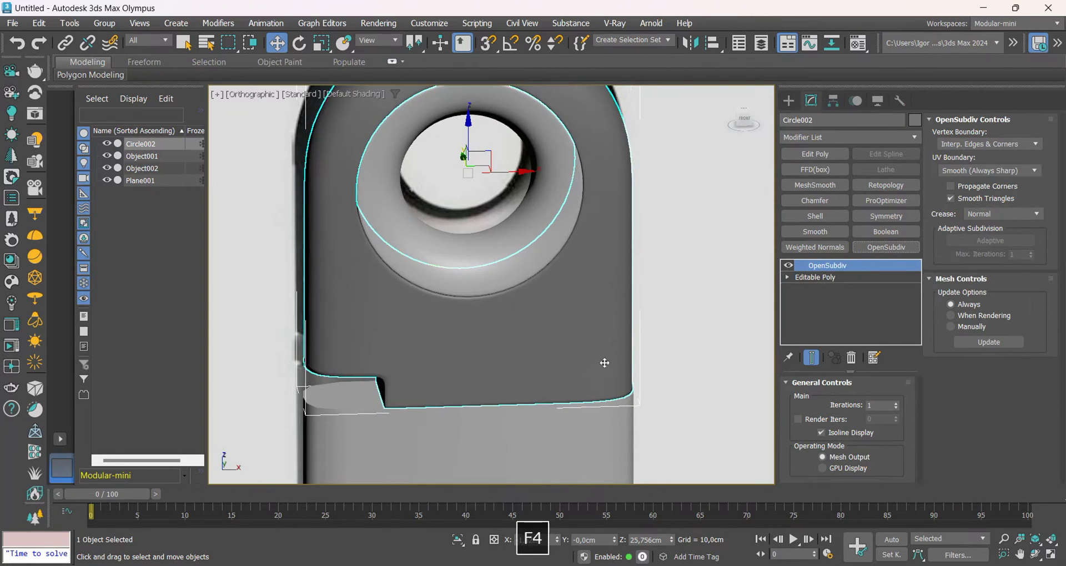
middle_click_drag(604, 362, 501, 319, "alt")
key("F4")
scroll(537, 327, "down", 2)
key("F3")
left_click(742, 339)
key("F3")
key("F4")
Select the lower body and isolate it together with the reference plane
left_click(570, 333)
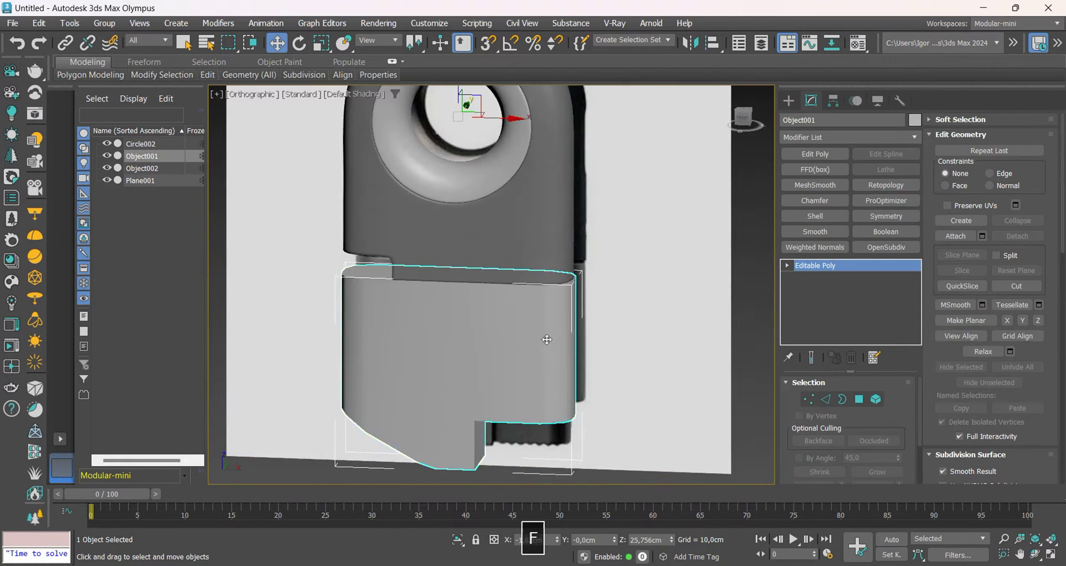
key("z")
middle_click_drag(523, 352, 555, 333, "alt")
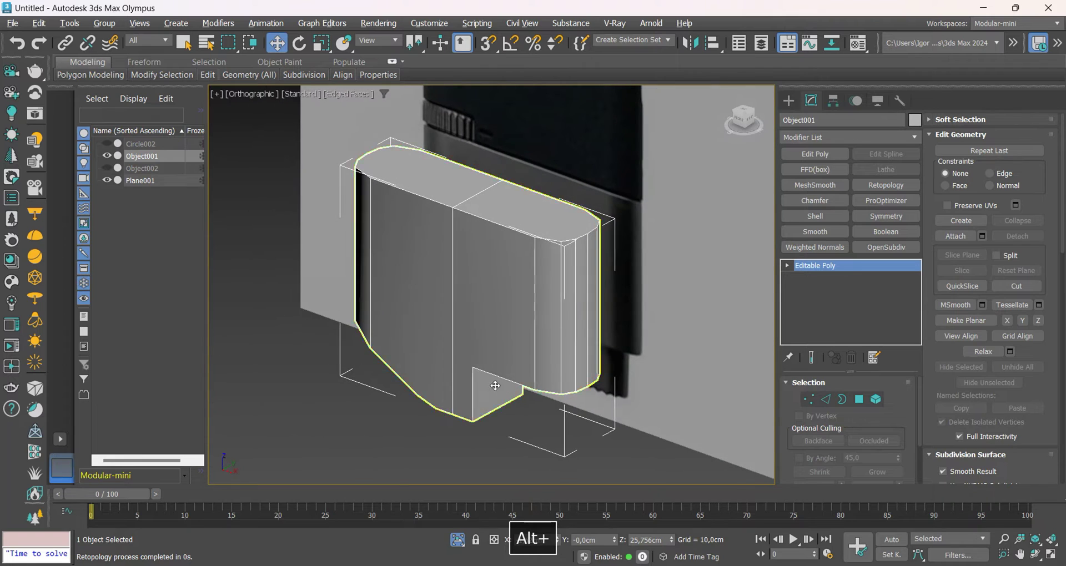
Apply a Symmetry modifier on the Z axis to the lower body and collapse it to an editable poly
left_click(886, 216)
left_click(827, 426)
left_click(817, 462)
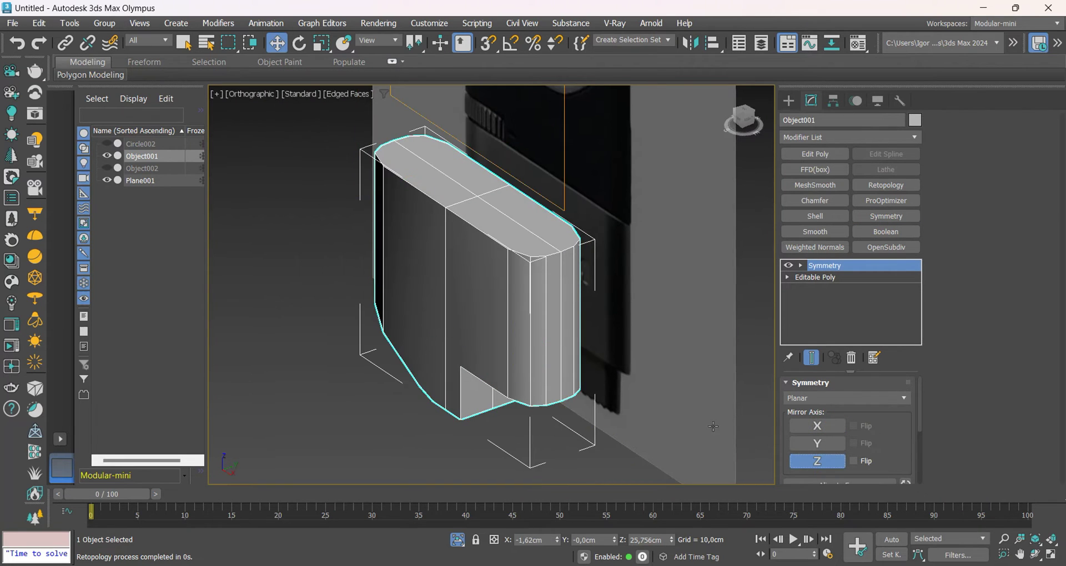
middle_click_drag(561, 383, 550, 381, "alt")
key("ctrl+t")
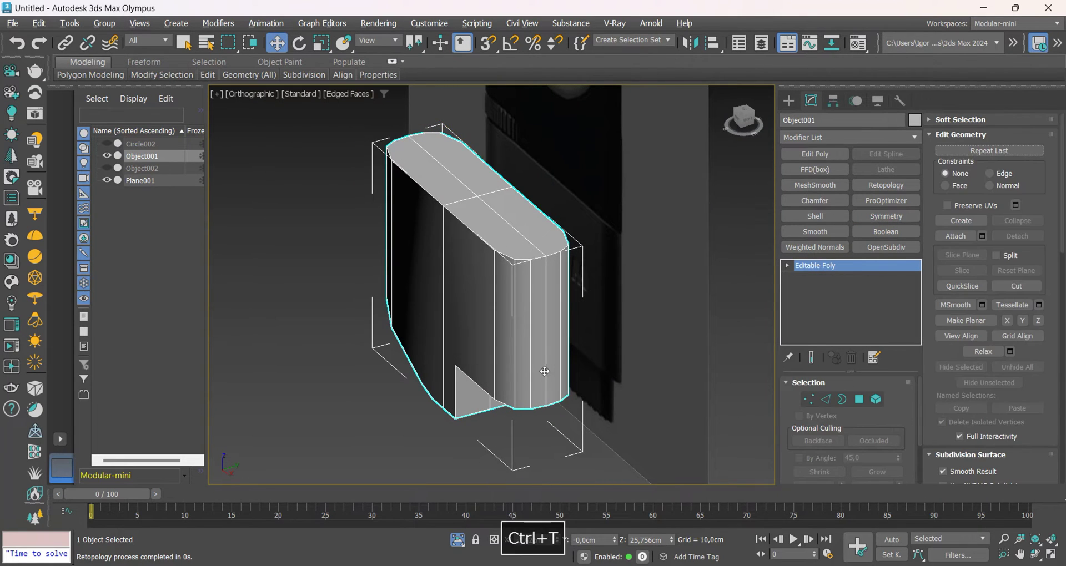
Delete the vertices of the lower body's back half in the Top view, leaving the centerline
key("t")
key("z")
key("1")
scroll(530, 329, "down", 3)
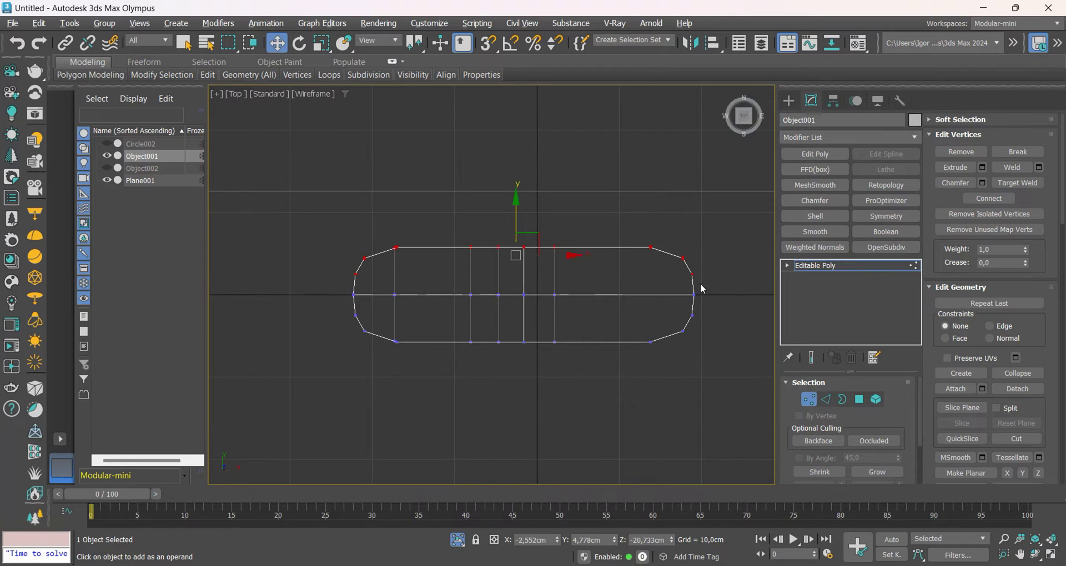
key("Delete")
mouse_move(688, 288)
middle_mouse_down("alt")
mouse_move(611, 266)
mouse_move(552, 231)
mouse_move(621, 271)
mouse_move(597, 243)
middle_mouse_up("alt")
key("g")
Apply a Retopology modifier to the lower body half with a face count of 250 and compute it
left_click(886, 185)
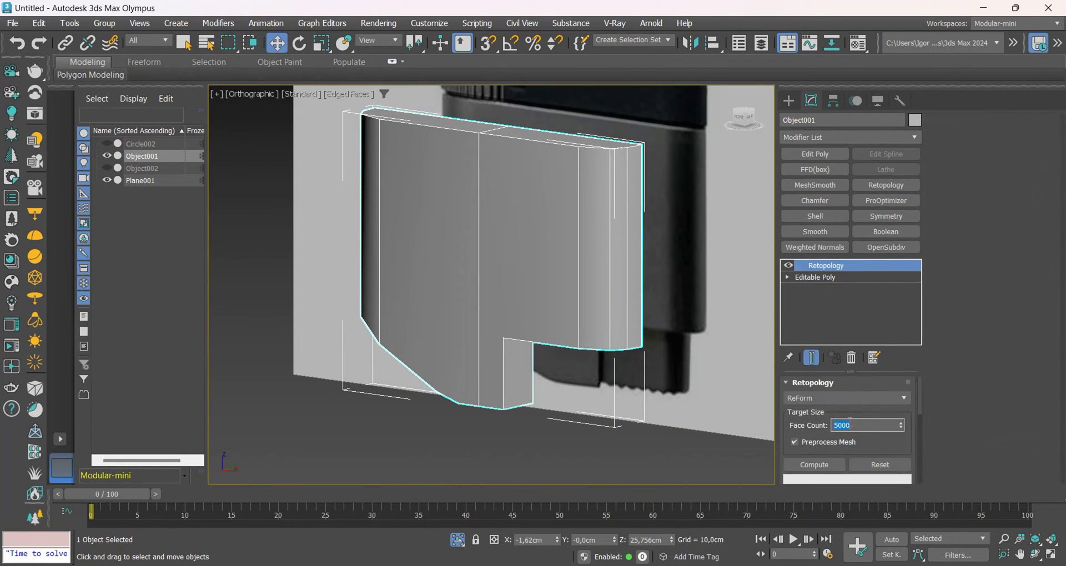
scroll(824, 436, "down", 5)
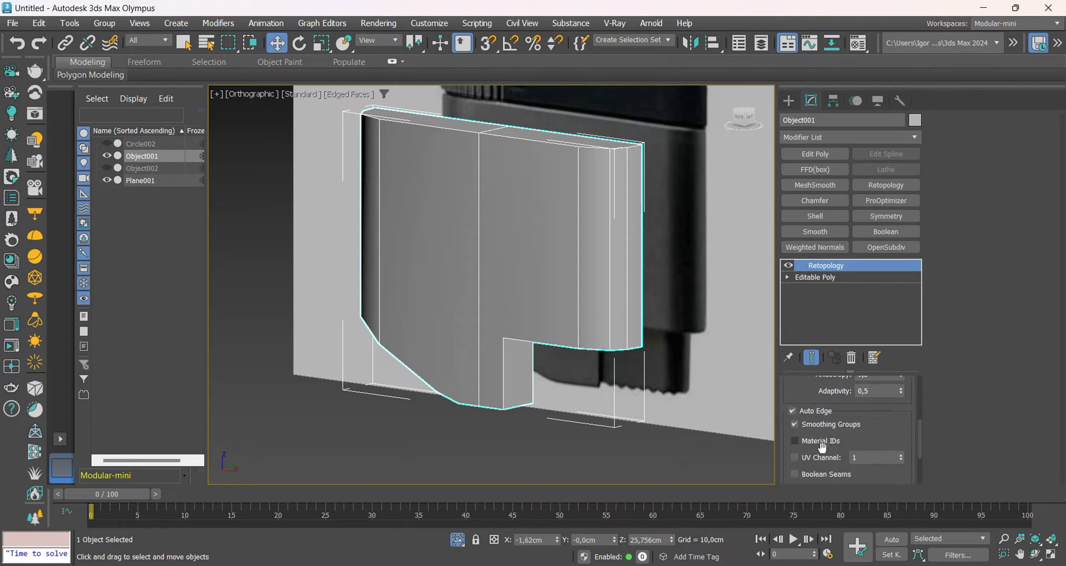
scroll(824, 458, "up", 3)
scroll(824, 458, "up", 2)
left_click(814, 415)
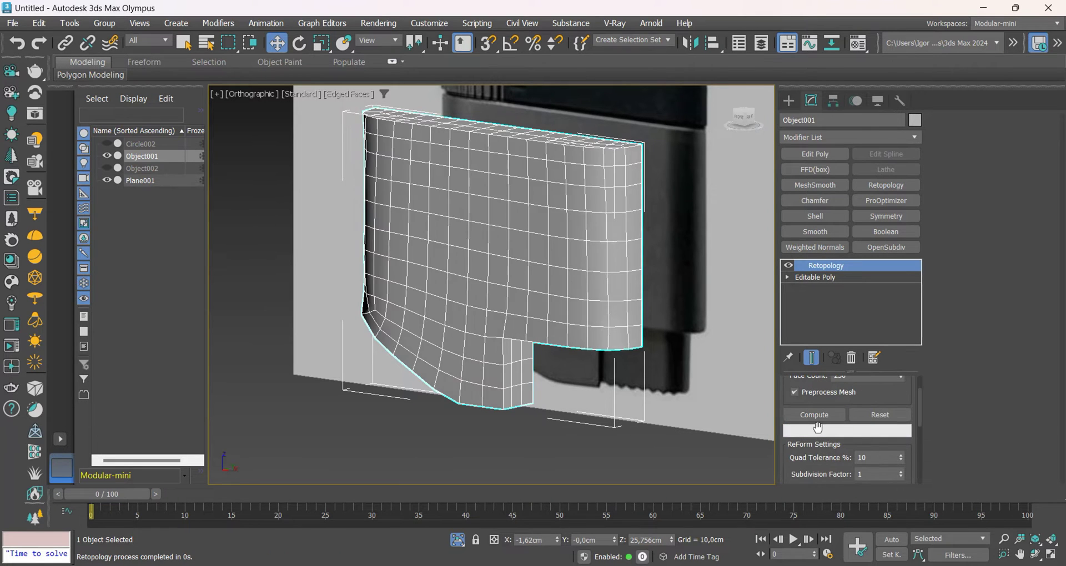
Inspect the retopologized lower body, reset the Retopology result, and open the base mesh's vertices for editing
middle_click_drag(555, 266, 520, 370, "alt")
key("F4")
left_click(871, 420)
middle_click_drag(379, 332, 386, 295, "alt")
scroll(378, 285, "up", 3)
left_click(818, 279)
key("1")
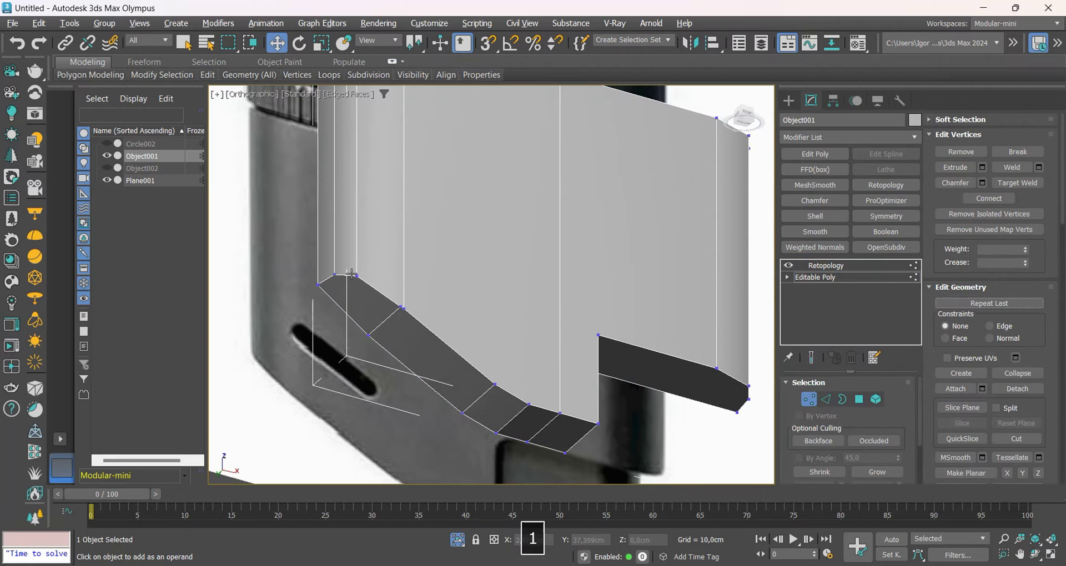
Cut an edge across the underside of the lower body's left rounded corner and target-weld its vertices
key("alt+c")
scroll(351, 282, "up", 2)
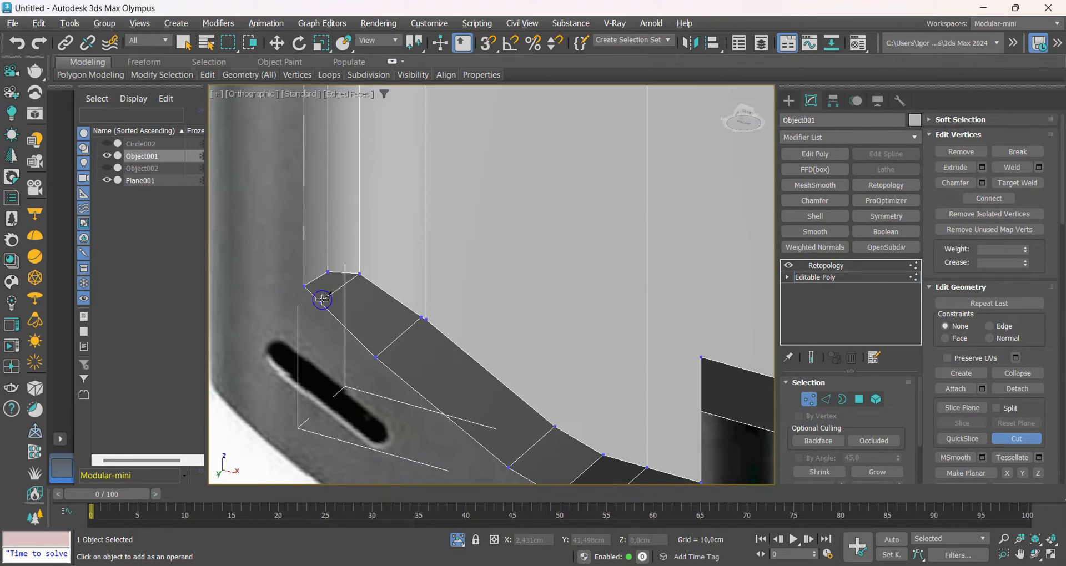
scroll(429, 341, "up", 2)
key("ctrl+shift+w")
scroll(425, 302, "down", 5)
right_click(502, 378)
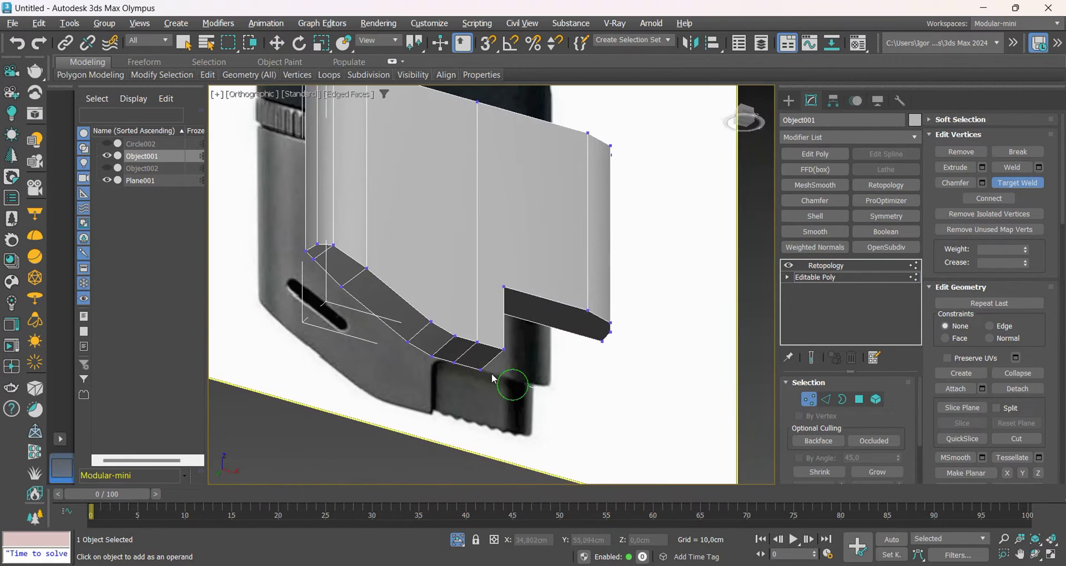
Cut an edge across the underside of the lower body's right rounded corner beside the notch
middle_click_drag(483, 336, 472, 282, "alt")
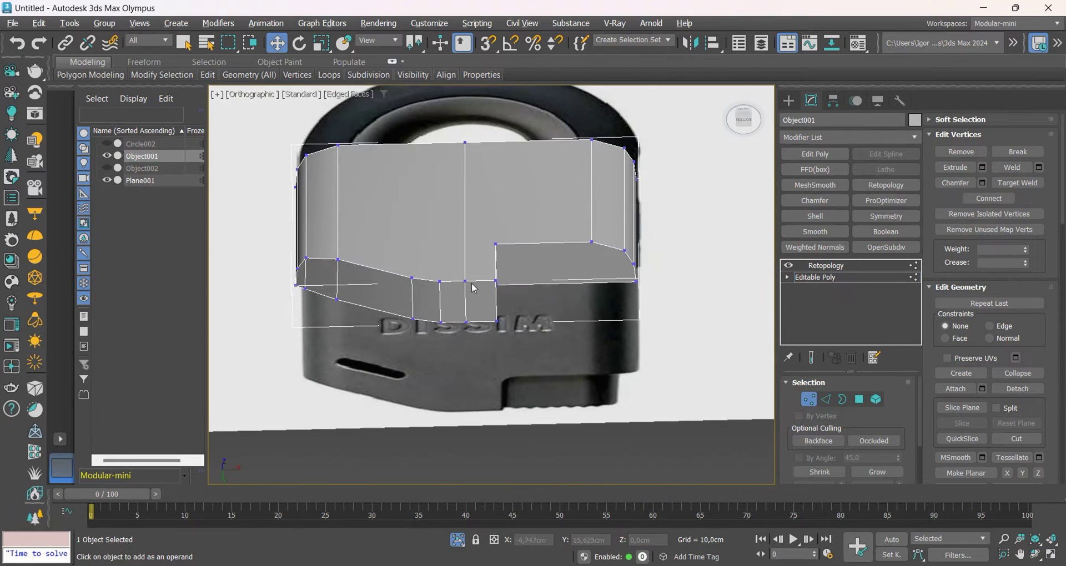
scroll(616, 253, "up", 2)
key("alt+c")
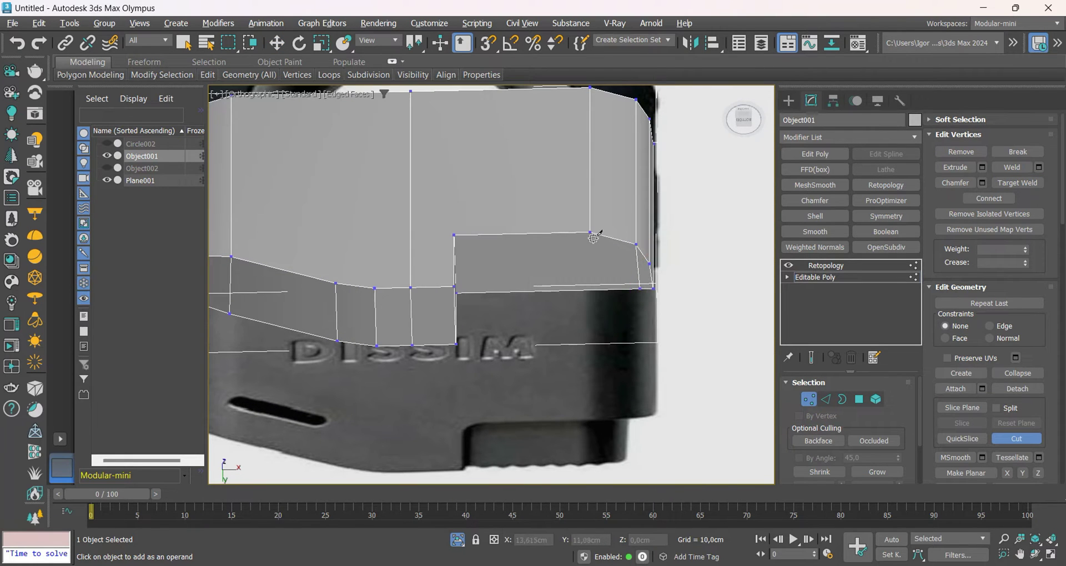
right_click(593, 296)
scroll(593, 296, "down", 4)
middle_click_drag(577, 311, 497, 326, "alt")
key("1")
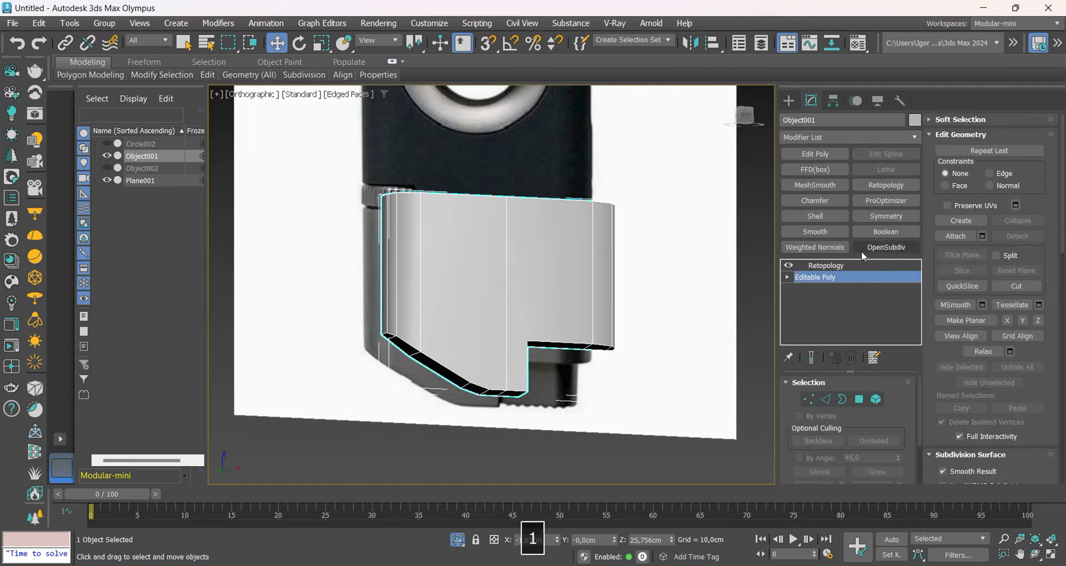
Set the Retopology face count to 300, recompute it, and check the result against the front reference
left_click(826, 265)
type("300")
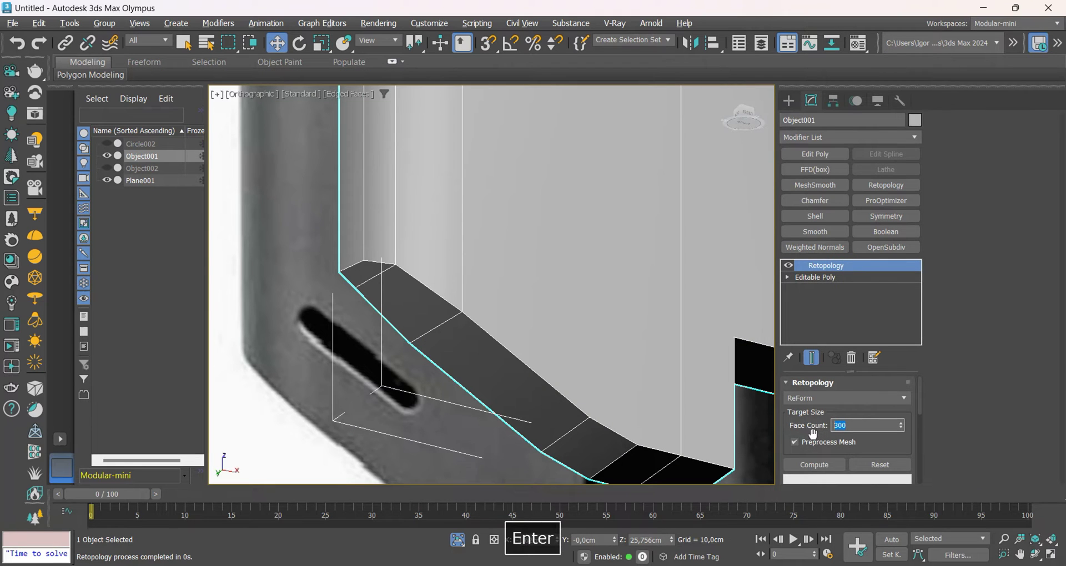
left_click(825, 466)
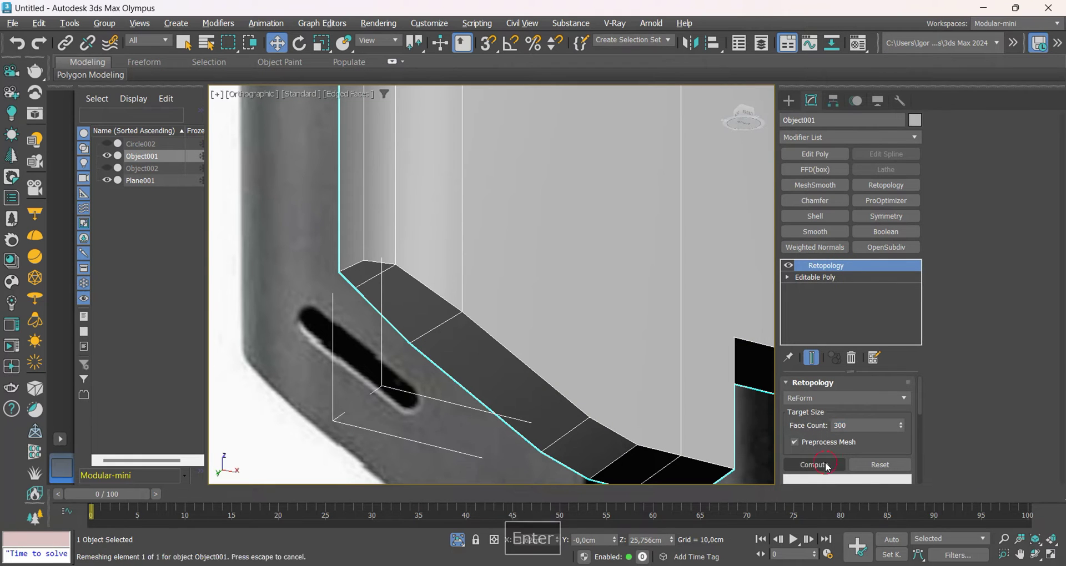
scroll(409, 295, "down", 4)
middle_click_drag(410, 294, 435, 338, "alt")
key("F4")
key("F4")
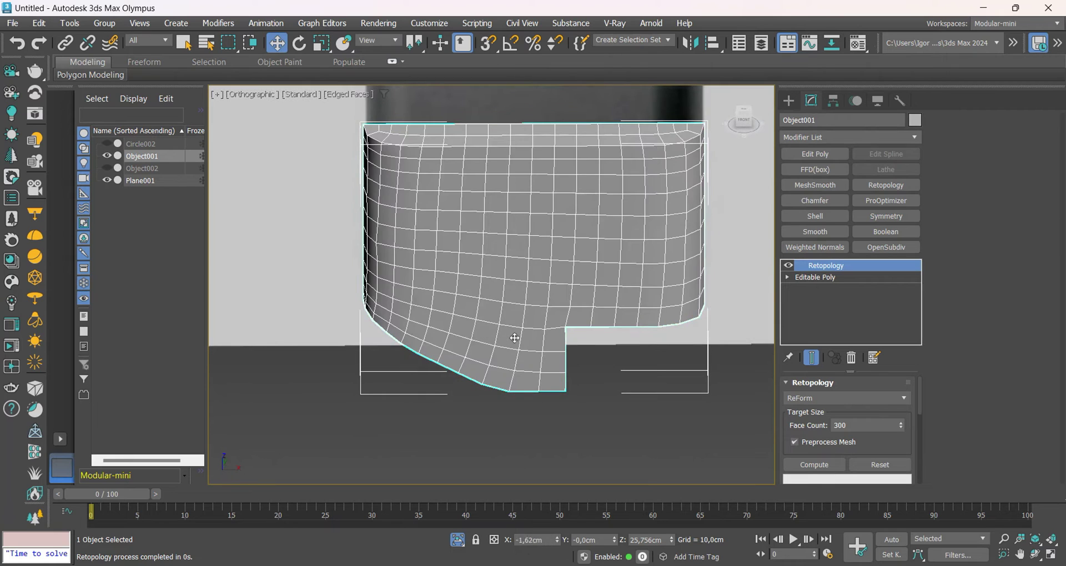
key("F4")
middle_click_drag(516, 338, 564, 319, "alt")
key("f")
key("F4")
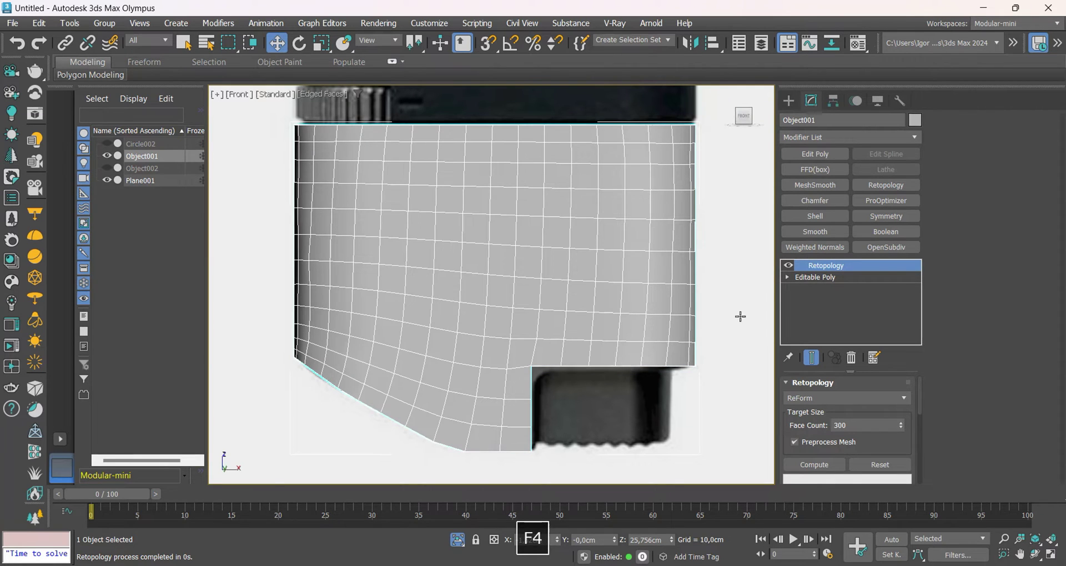
middle_click_drag(688, 268, 680, 257)
Collapse the lower body to an editable poly and chamfer the edge at the notch's inner corner
key("alt+e")
key("2")
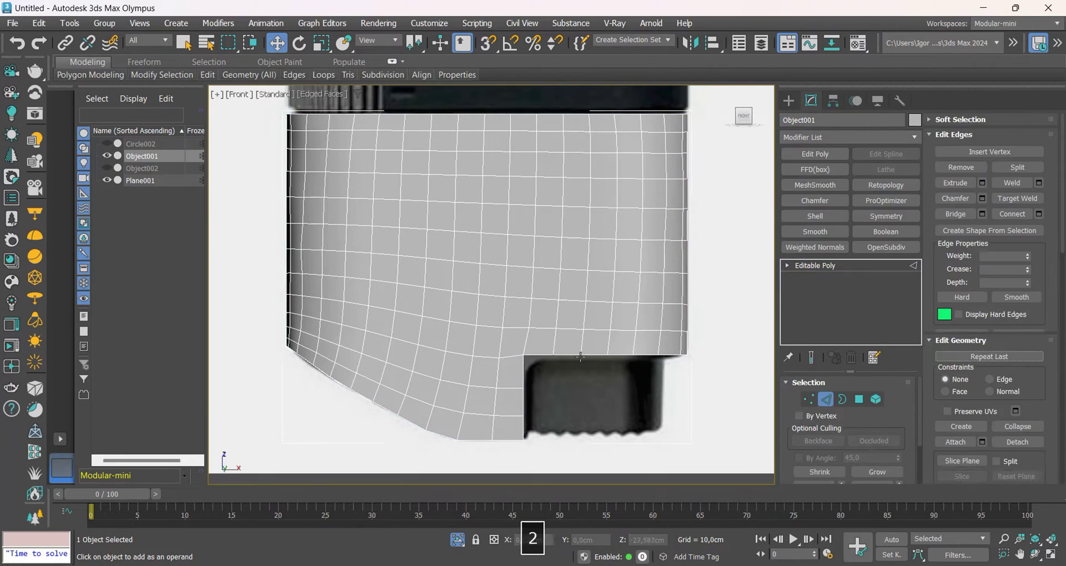
middle_click_drag(549, 358, 513, 335, "alt")
scroll(513, 336, "up", 4)
key("F3")
key("ctrl+shift+c")
key("F3")
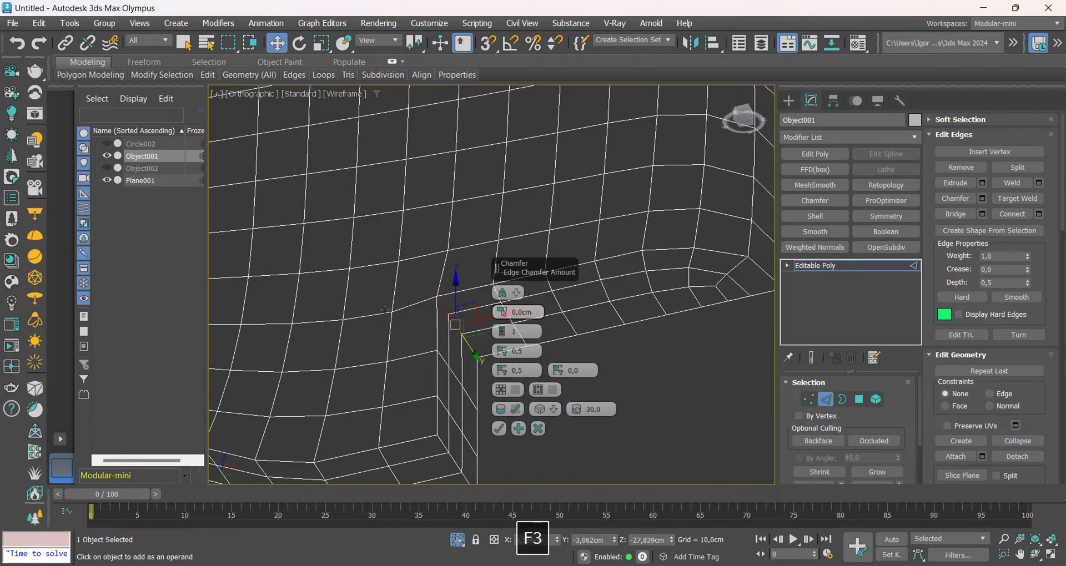
left_click_drag(501, 312, 495, 298)
middle_click_drag(419, 327, 491, 330, "alt")
left_click(499, 428)
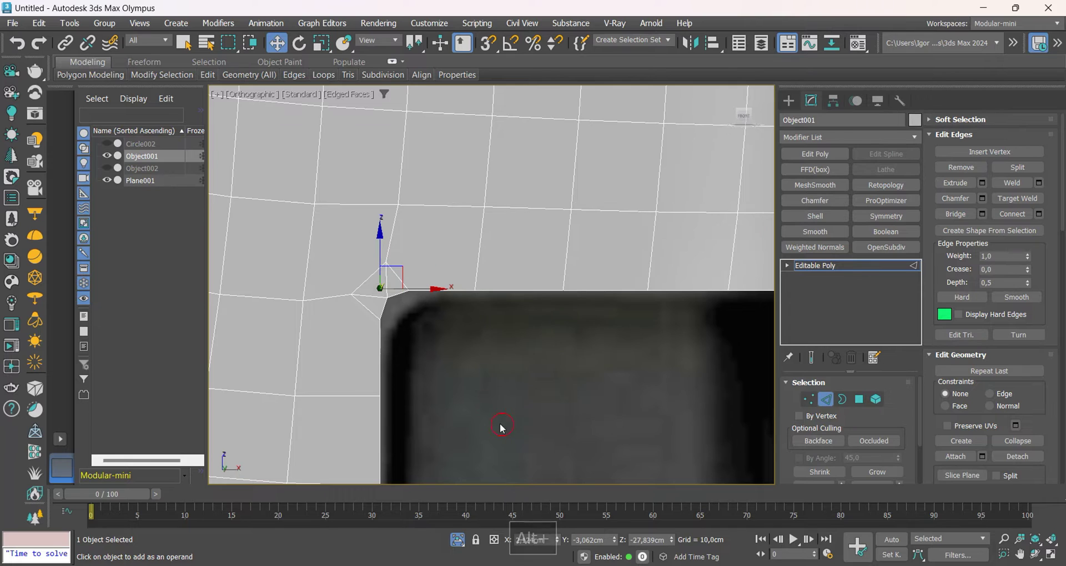
Remove the surplus edges around the chamfered notch corner and connect the corner to the neighbouring grid vertex
middle_click_drag(500, 428, 359, 293, "alt")
key("ctrl+BackSpace")
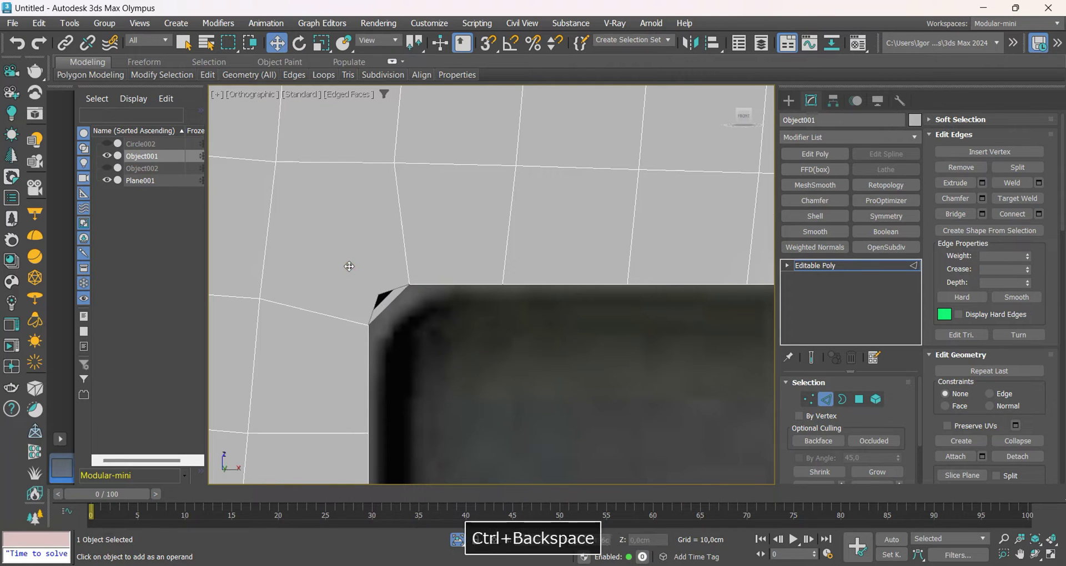
key("1")
left_click(273, 167)
middle_click_drag(318, 239, 422, 317, "alt")
key("ctrl+shift+e")
scroll(389, 297, "down", 4)
key("1")
key("F4")
scroll(478, 303, "down", 3)
key("f")
key("z")
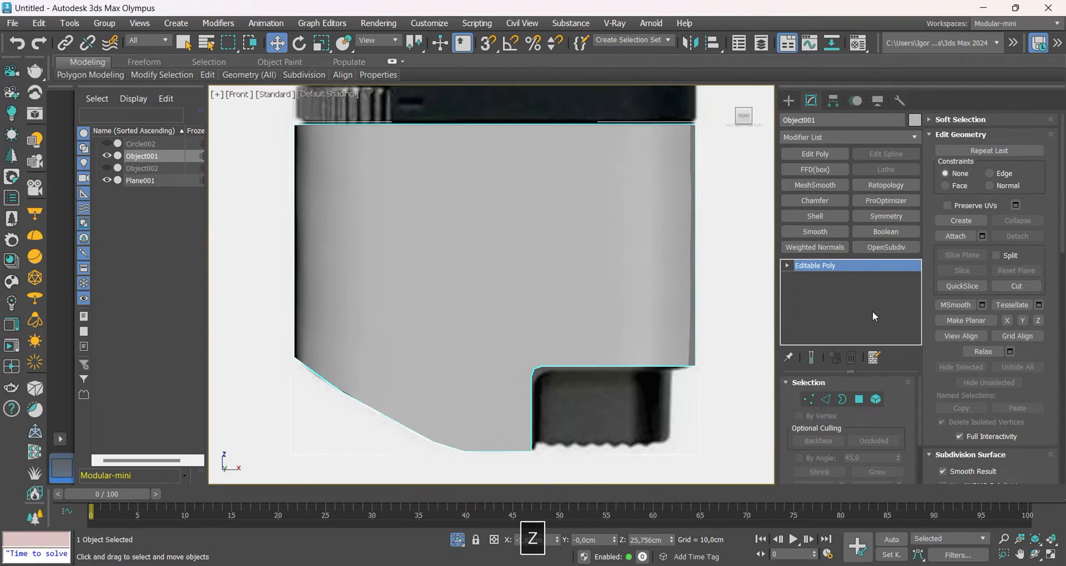
key("F4")
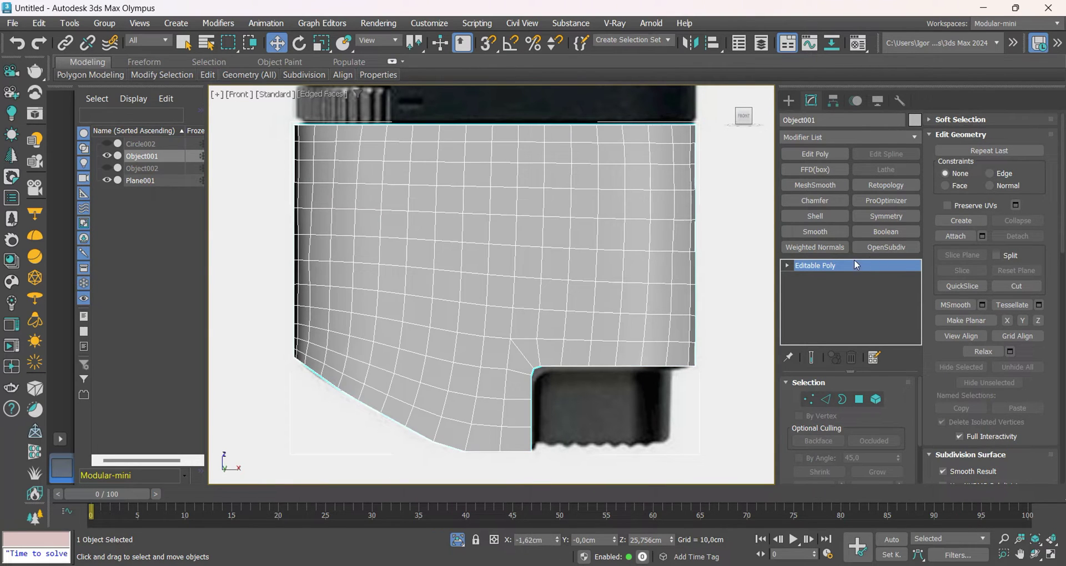
Straighten the vertical edge loops on the right part of the lower body by making each one planar in X
key("2")
scroll(1007, 393, "down", 3)
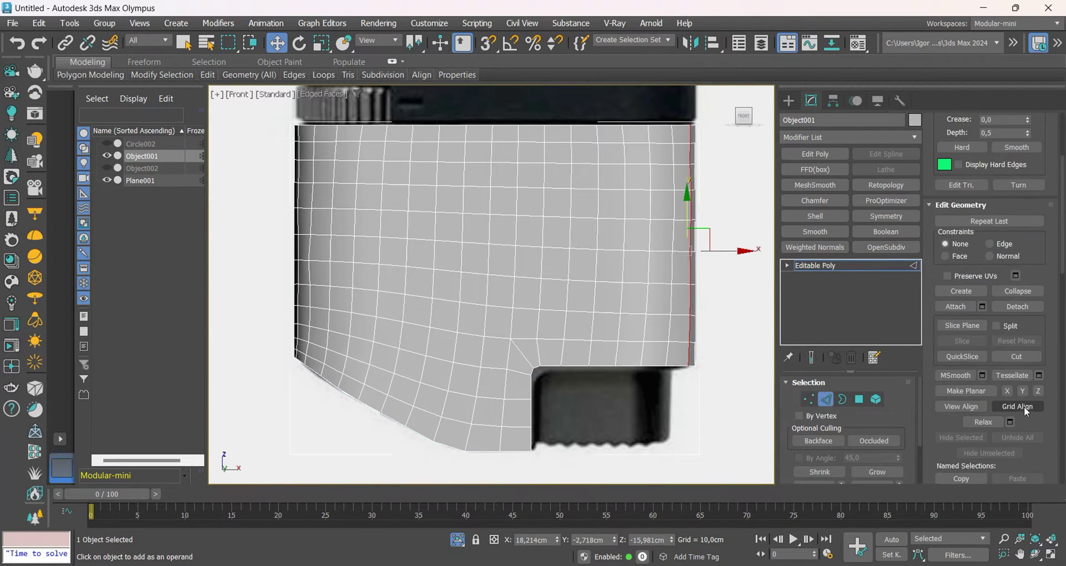
left_click(1007, 391)
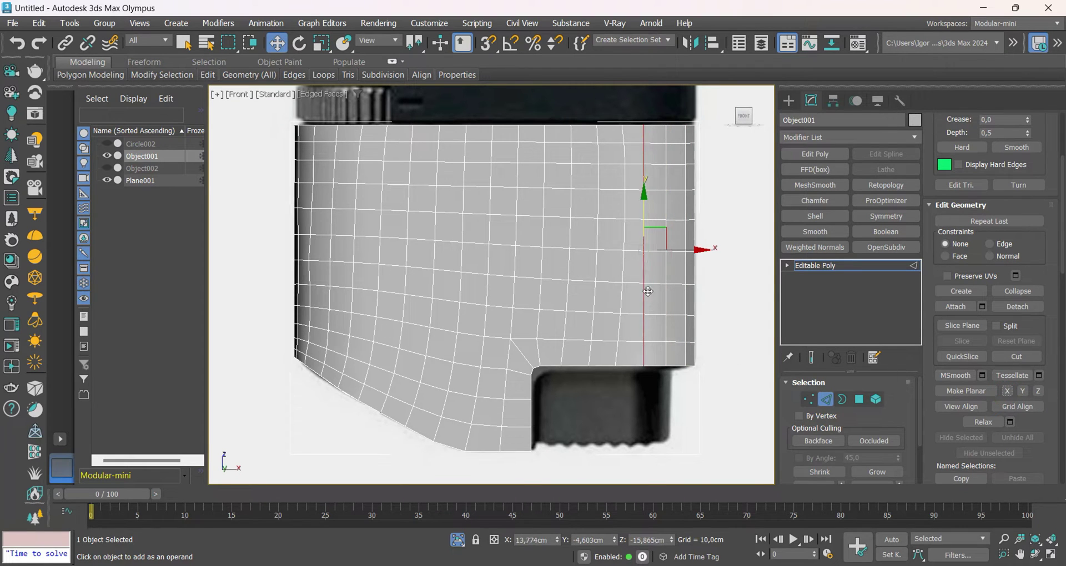
key("alt+x")
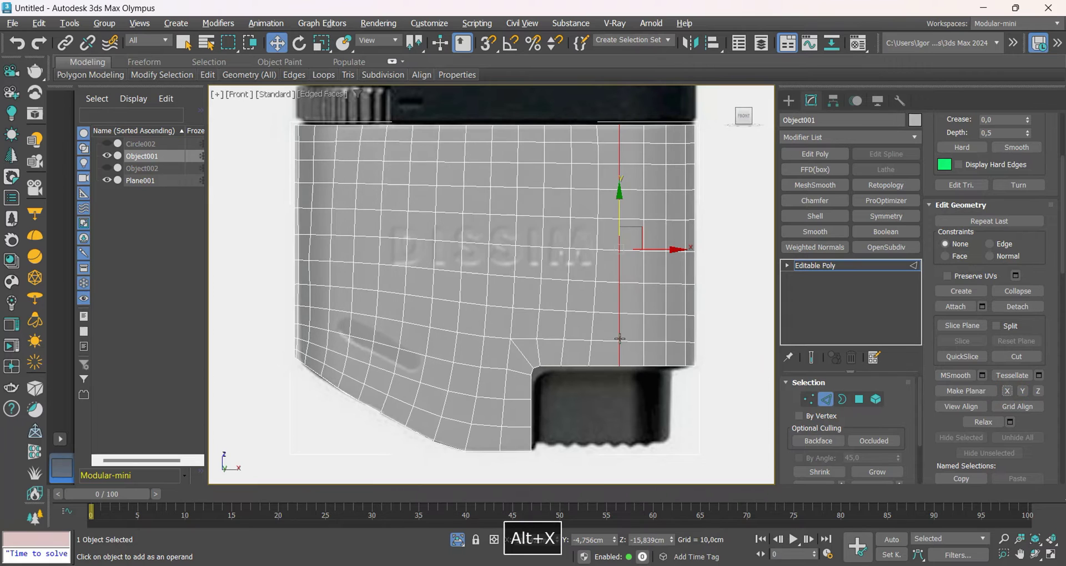
middle_click_drag(594, 321, 579, 340)
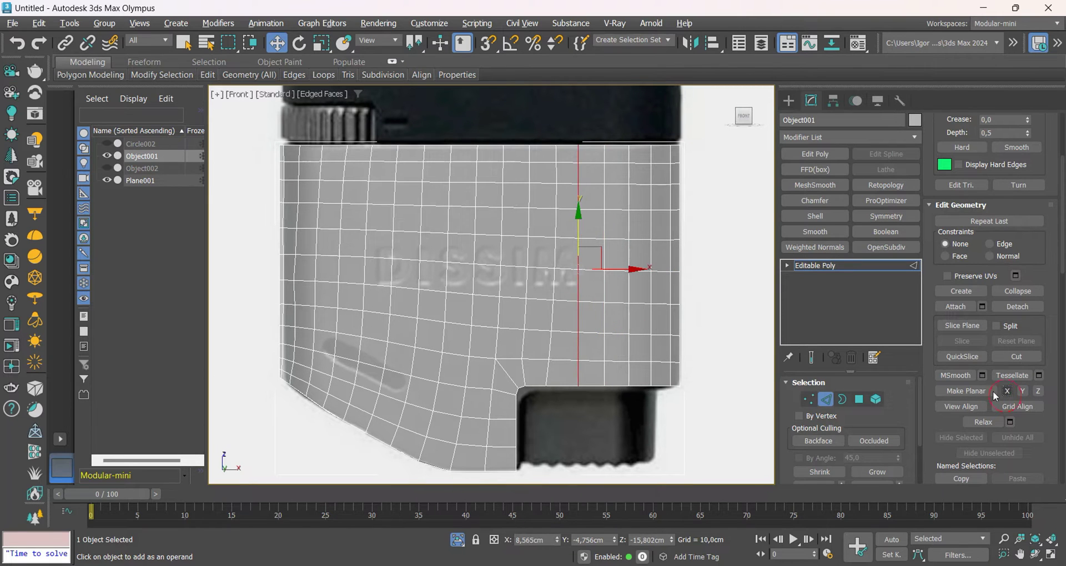
key("alt+x")
key("F4")
key("F4")
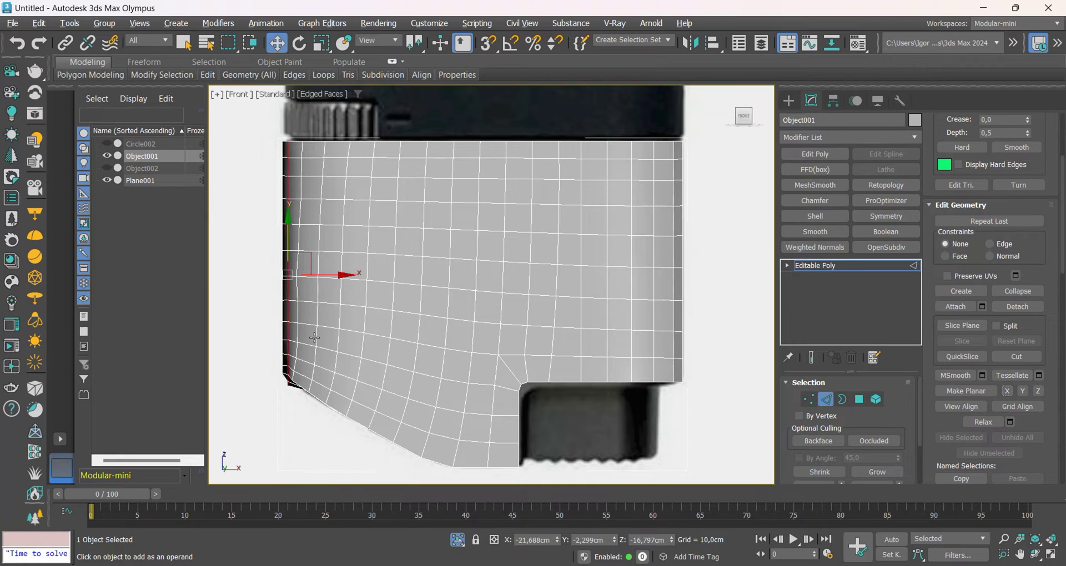
Undo the last planar alignment and make the left-side vertical edge loops planar in X, excluding their underside edges
key("ctrl+z")
middle_click_drag(338, 371, 361, 343, "alt")
scroll(277, 371, "up", 4)
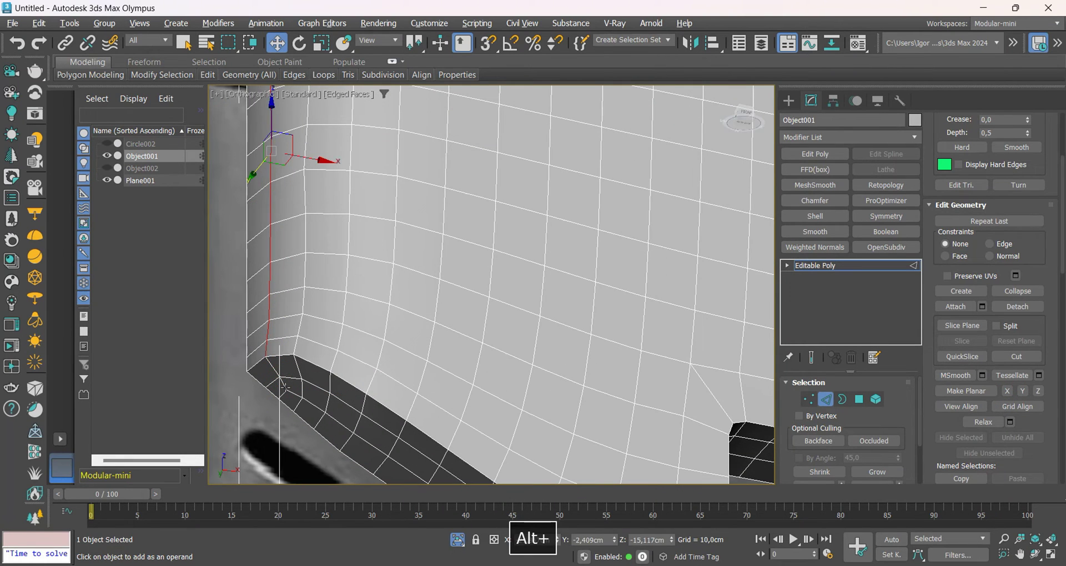
left_click(1007, 390)
double_click(303, 300)
left_click(297, 369, "alt")
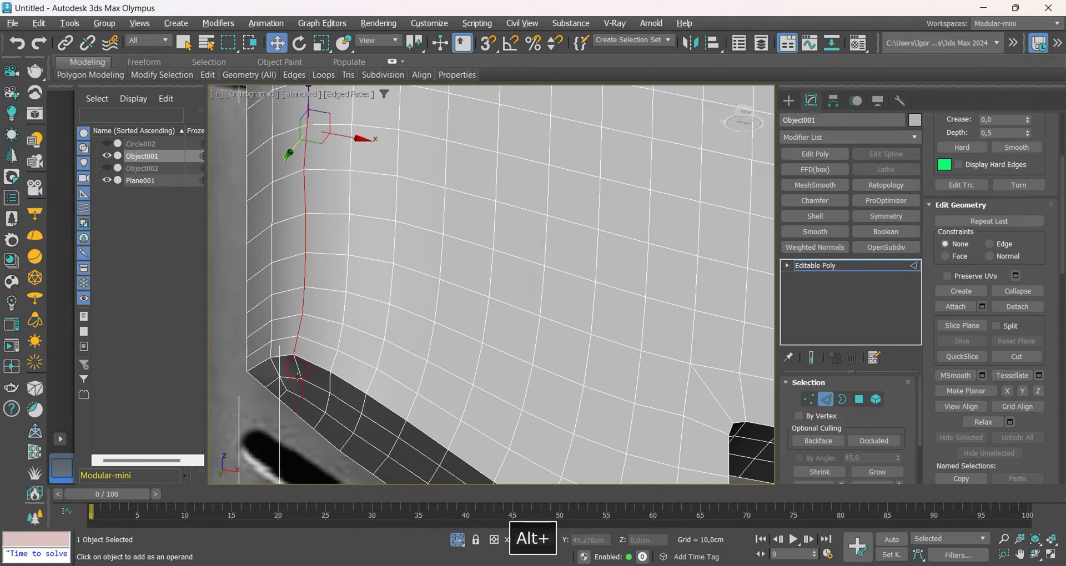
left_click(1007, 391)
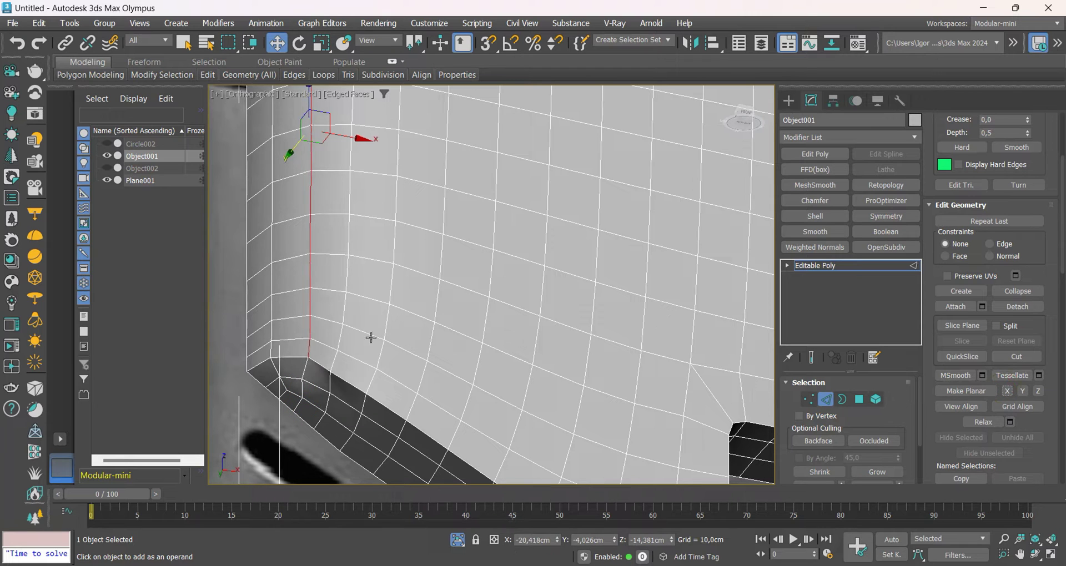
double_click(341, 340)
left_click(331, 382, "alt")
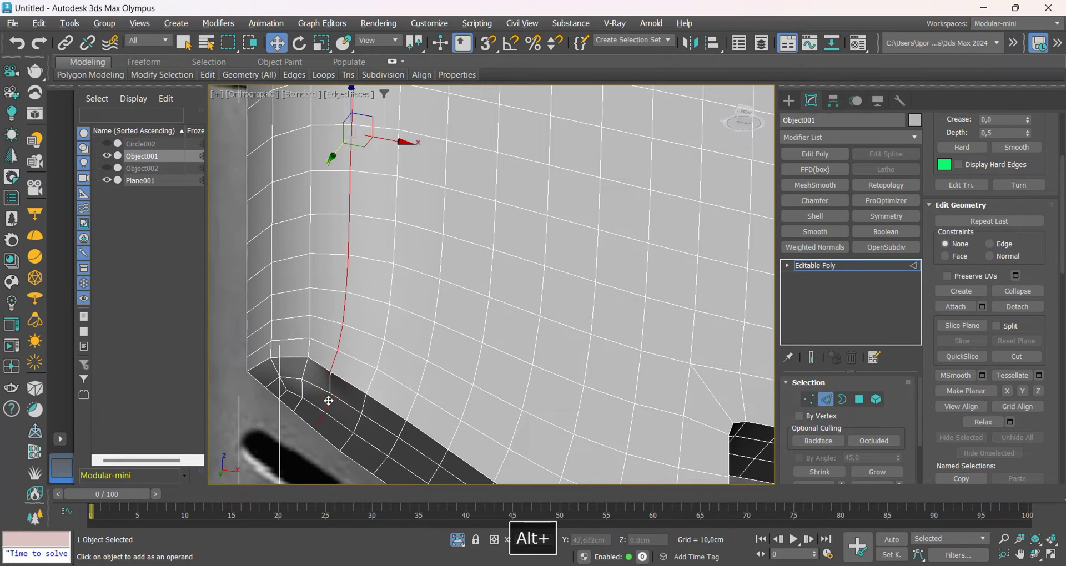
left_click(1008, 393)
Examine the straightened left loops and the slanted bottom edge in the Front view, with and without edges
middle_click_drag(436, 294, 358, 316, "alt")
key("f")
key("z")
key("F4")
key("F4")
middle_click_drag(523, 427, 423, 355)
key("alt+x")
scroll(428, 361, "up", 3)
key("1")
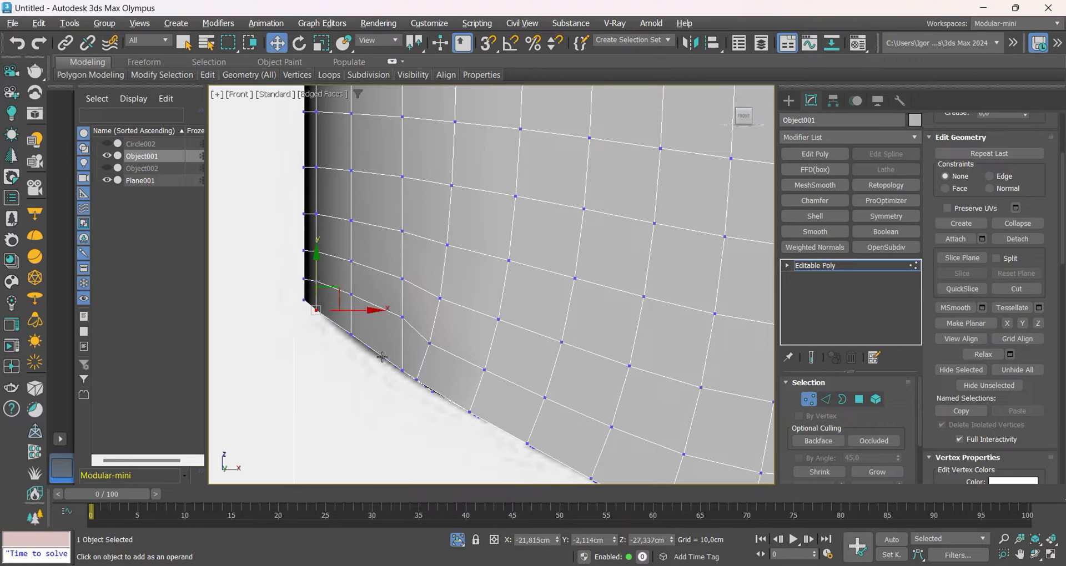
key("2")
scroll(431, 324, "down", 2)
scroll(442, 360, "down", 3)
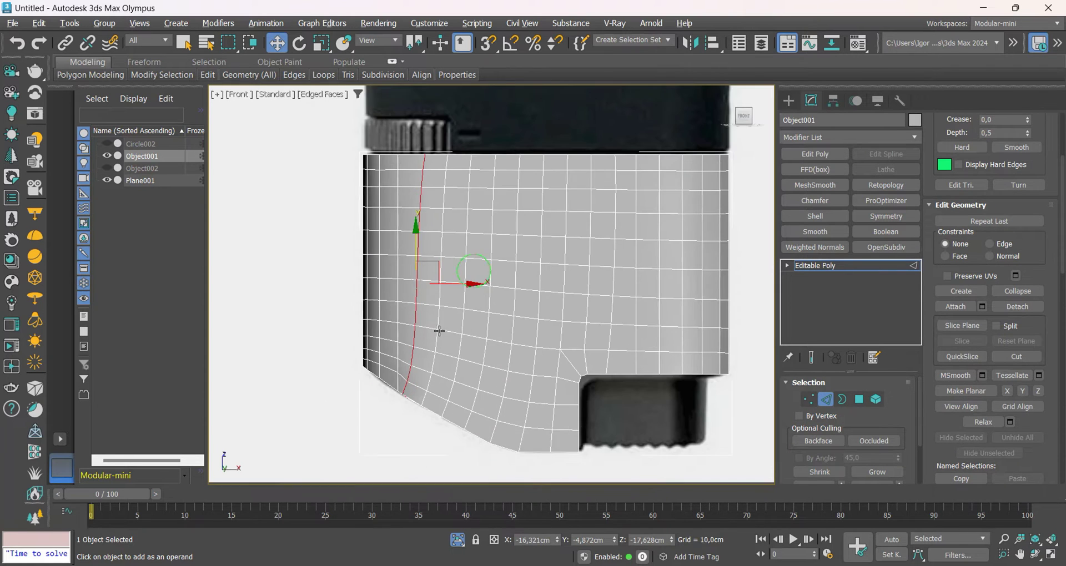
Turn on the Edge constraint and slide the lower vertices of the next uneven vertical loop into even spacing
scroll(435, 331, "up", 5)
key("1")
scroll(377, 396, "up", 4)
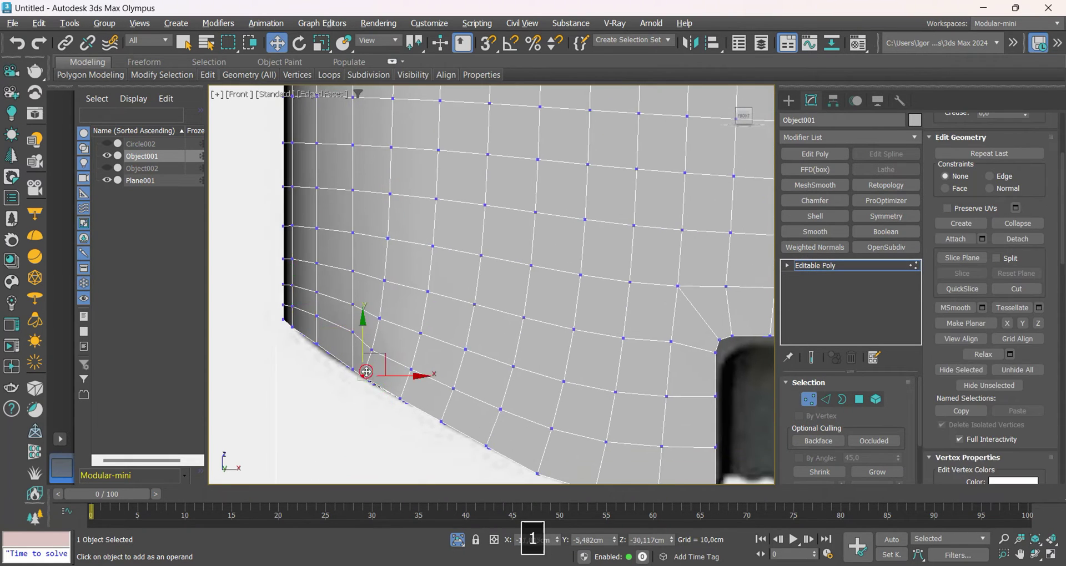
key("ctrl+shift+e")
key("ctrl+z")
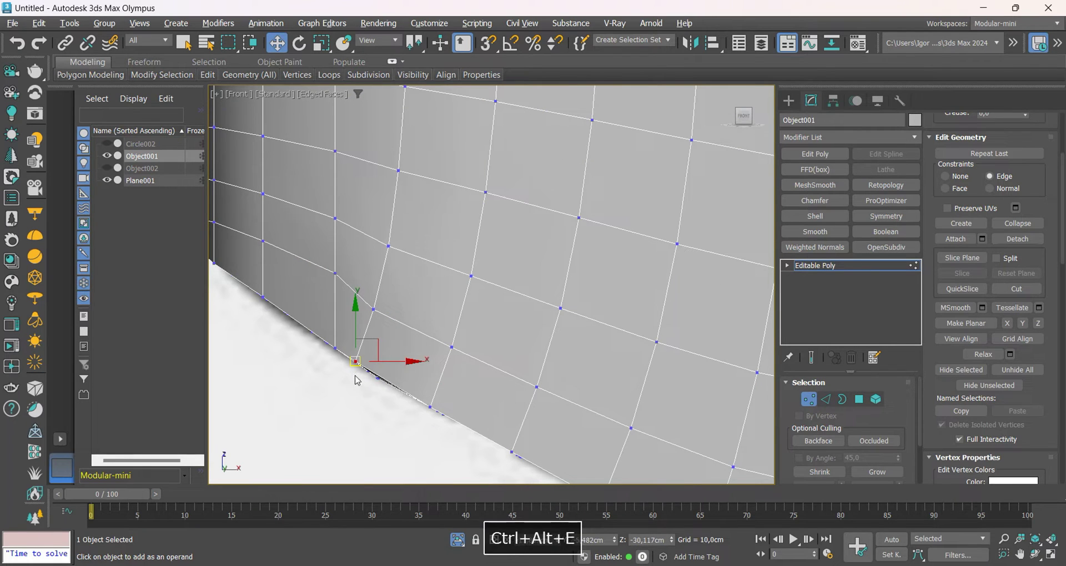
left_click_drag(356, 363, 394, 379)
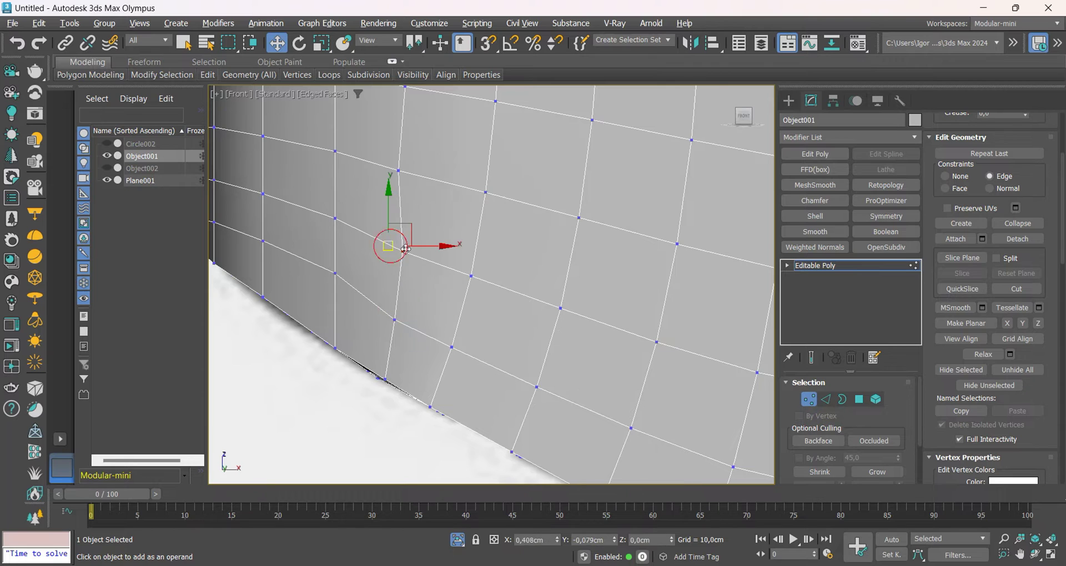
left_click_drag(406, 249, 405, 250)
middle_click_drag(436, 179, 431, 335)
scroll(430, 336, "down", 2)
scroll(410, 332, "down", 3)
middle_click_drag(433, 231, 424, 365)
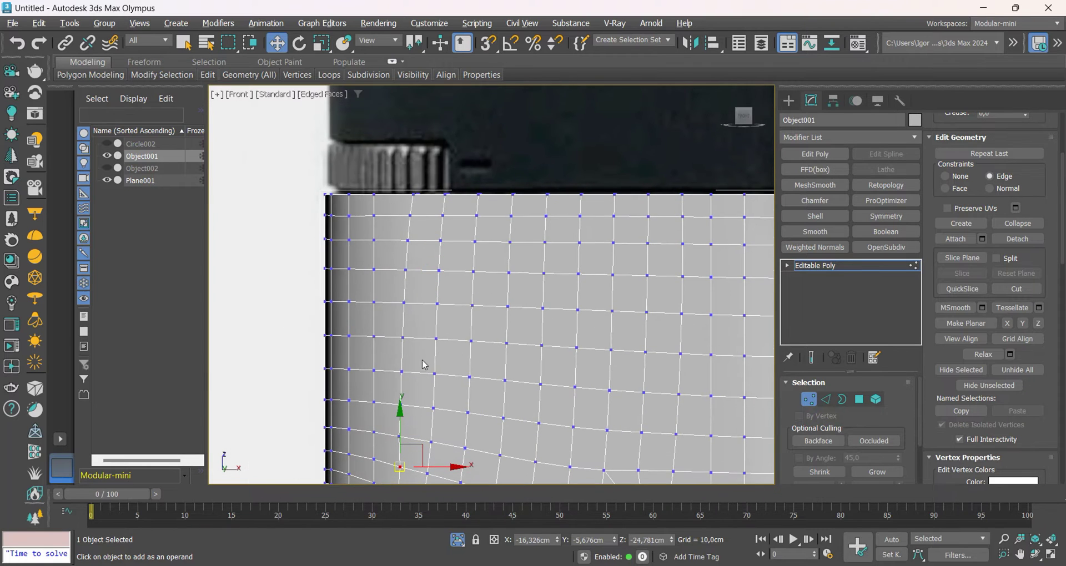
scroll(412, 199, "down", 3)
middle_click_drag(422, 303, 395, 254)
Check the slanted bottom silhouette and slide the vertices at the lower body's bottom-left corner along their edges
key("1")
key("F4")
key("F4")
scroll(366, 325, "up", 6)
key("F4")
key("F4")
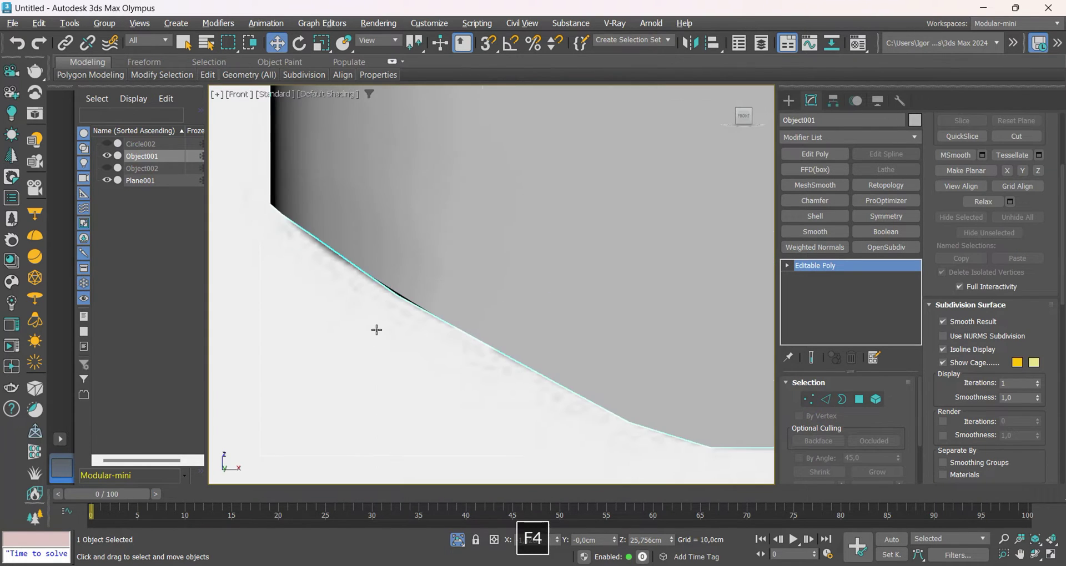
scroll(376, 330, "down", 3)
scroll(387, 331, "up", 3)
key("1")
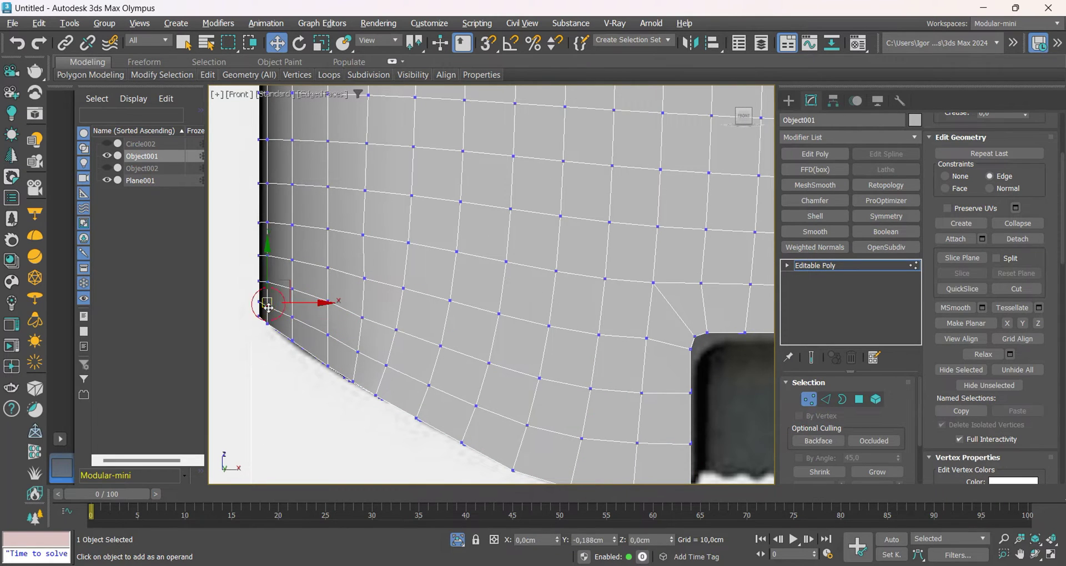
Apply a Symmetry modifier on the Z axis to the lower body and inspect the top seam
key("1")
scroll(381, 359, "down", 5)
key("F4")
left_click(885, 219)
middle_click_drag(560, 266, 539, 298, "alt")
left_click(818, 427)
left_click(822, 460)
key("F4")
scroll(565, 279, "up", 5)
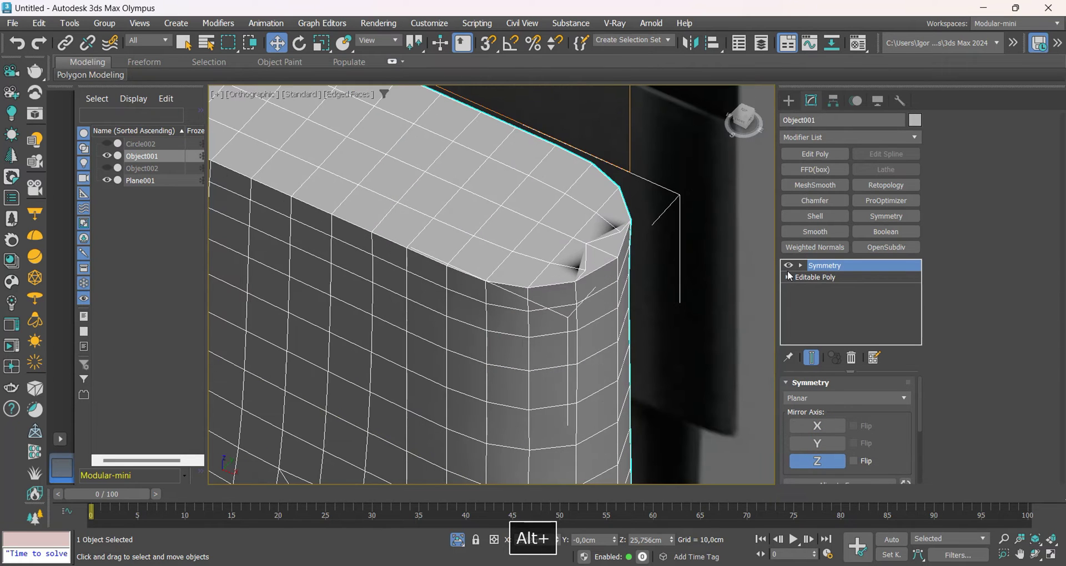
Slide the inner corner vertex on the lower body's top face along its edge and check the mirrored result
left_click(825, 277)
key("1")
scroll(583, 274, "up", 3)
left_click(576, 264)
middle_click_drag(589, 272, 622, 281, "alt")
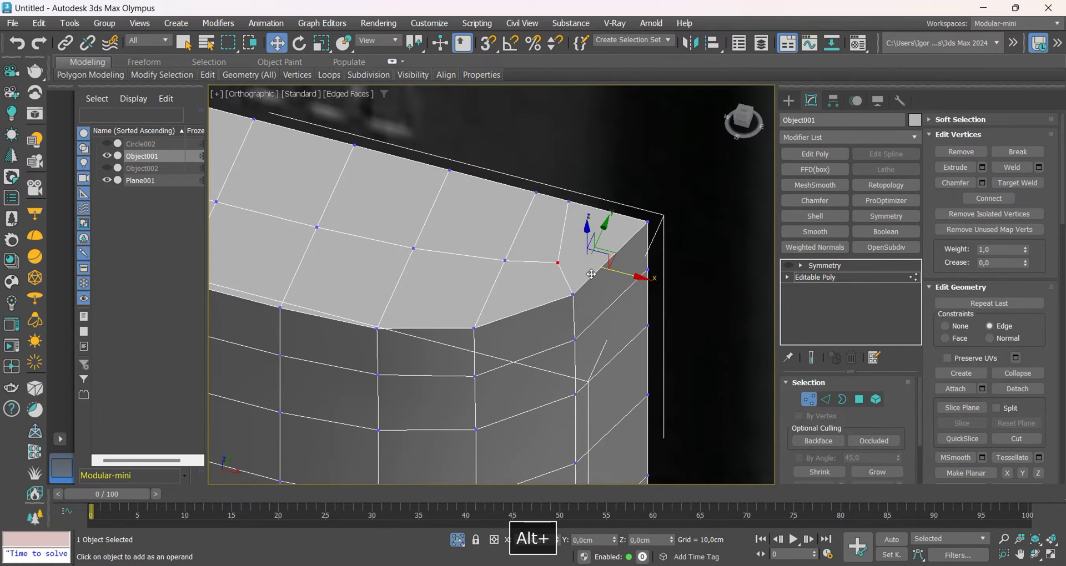
key("1")
scroll(627, 250, "down", 3)
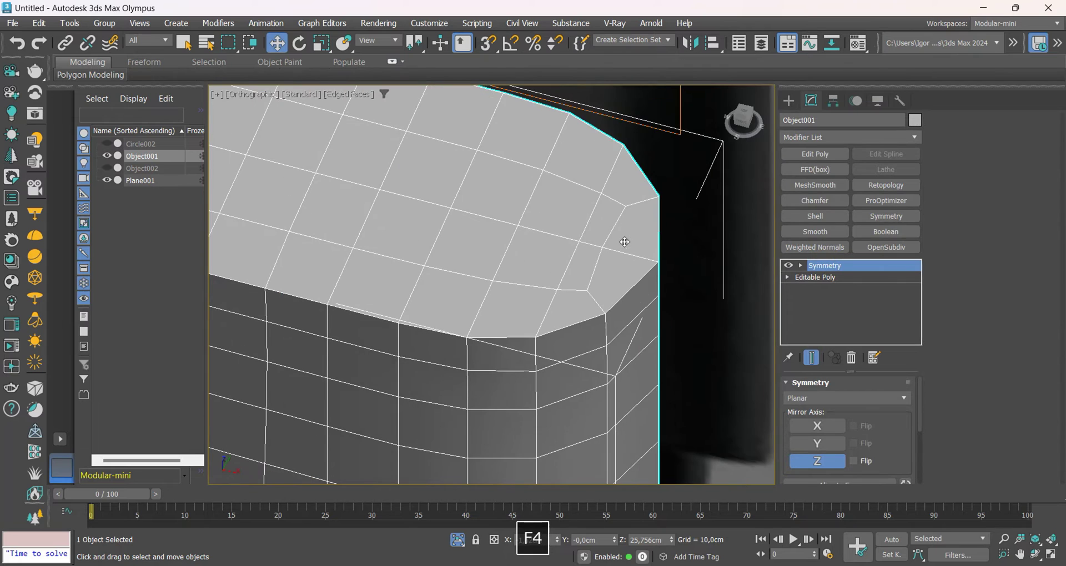
Slide the mirror-seam vertex at the right corner of the lower body's top face along the seam
left_click(821, 277)
key("1")
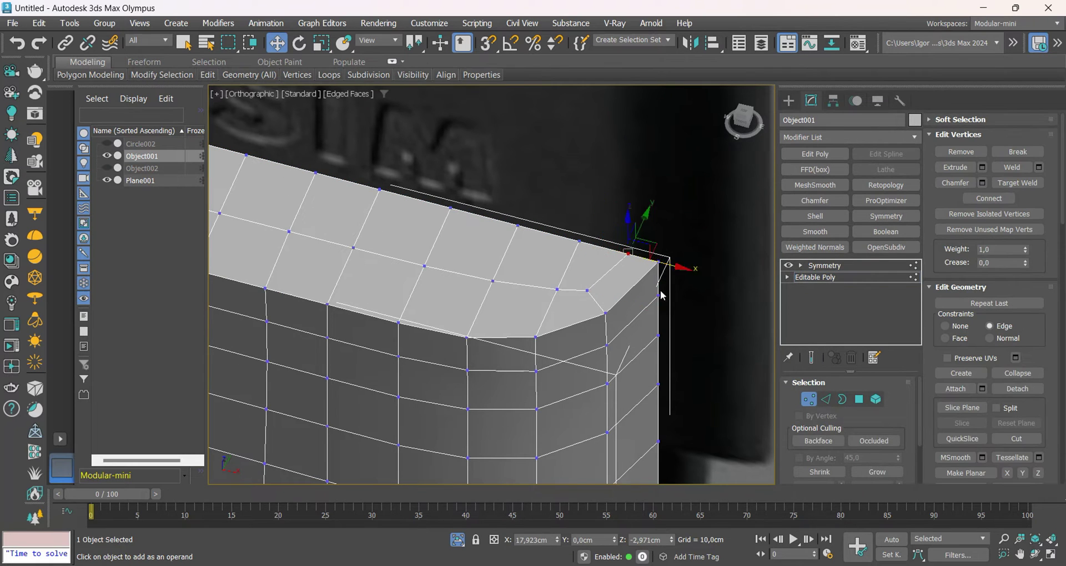
scroll(660, 295, "down", 5)
middle_click_drag(661, 295, 674, 293, "alt")
scroll(397, 273, "up", 5)
Separate the crowded seam vertices at the left corner of the top face and check the mirrored result
left_click(376, 271)
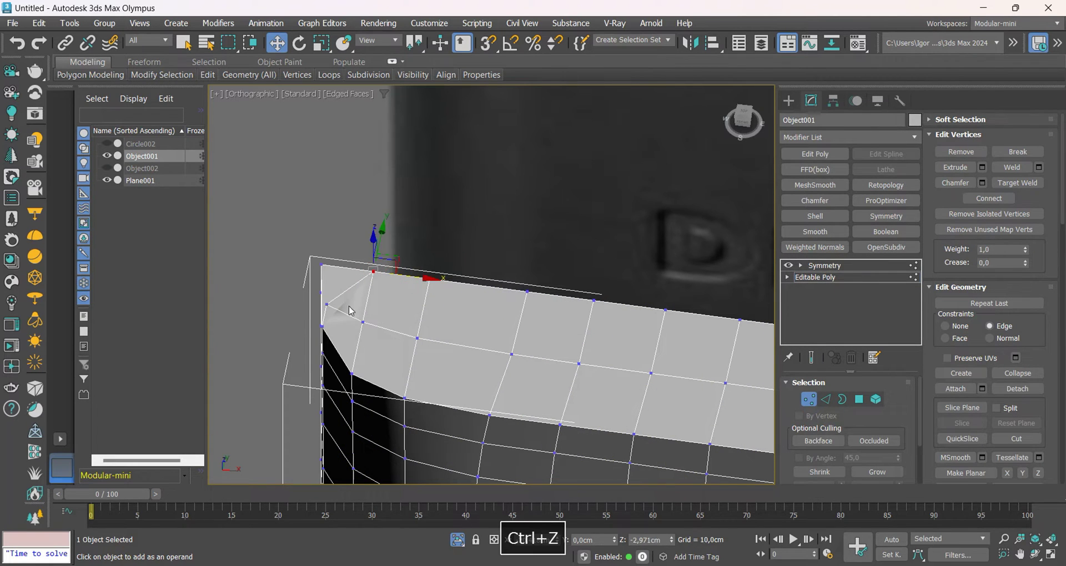
scroll(386, 317, "up", 2)
left_click(369, 262)
scroll(362, 272, "up", 5)
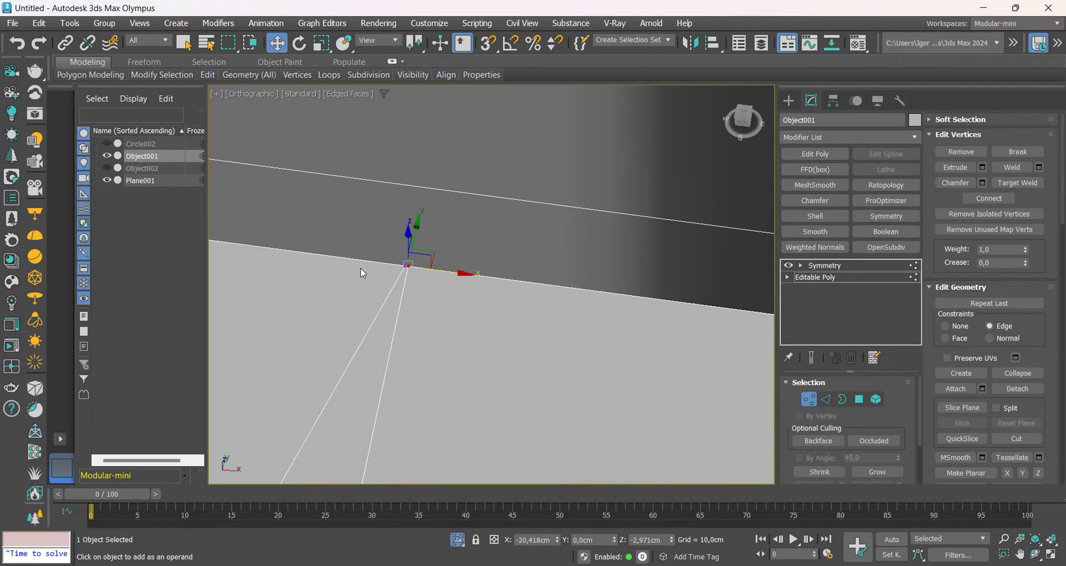
scroll(399, 267, "down", 3)
scroll(330, 255, "down", 6)
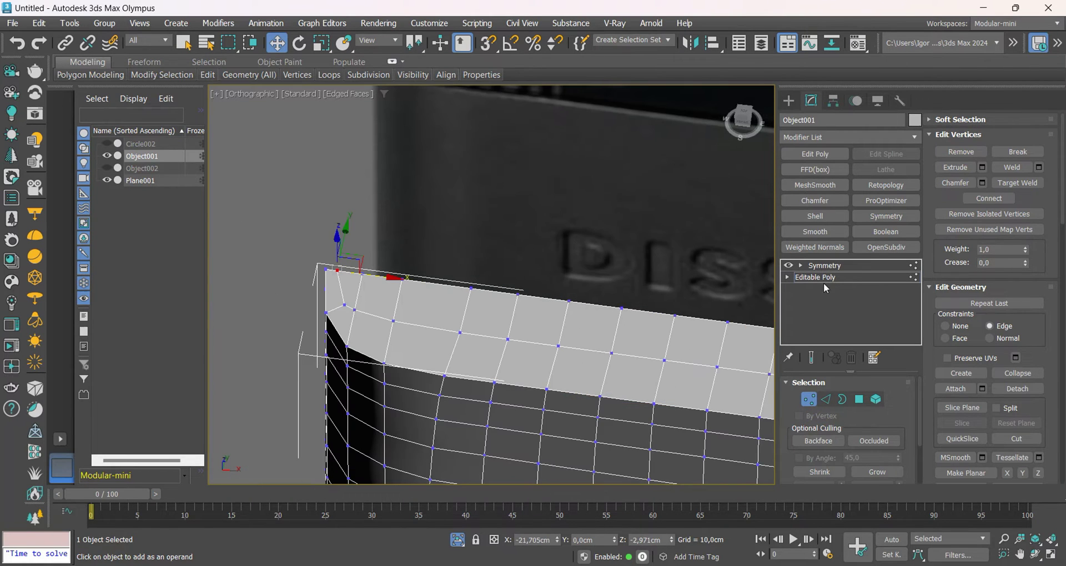
key("1")
left_click(824, 266)
key("F4")
key("F4")
Slide the inner and seam vertices at the right corner of the lower body's underside into cleaner spacing
scroll(444, 300, "down", 4)
middle_click_drag(511, 391, 503, 258, "alt")
scroll(538, 254, "up", 5)
left_click(815, 278)
key("1")
scroll(583, 230, "up", 4)
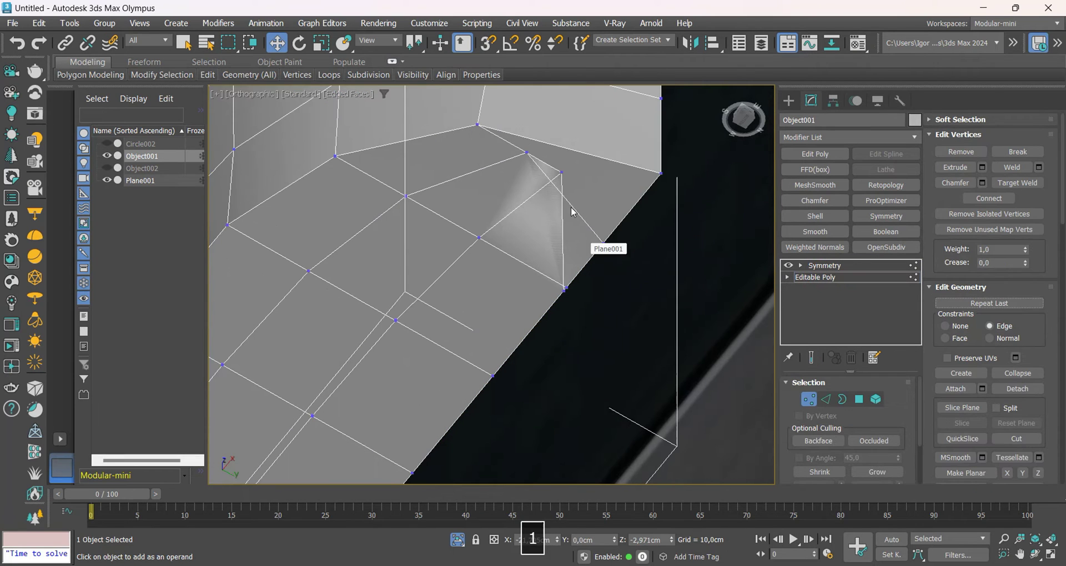
left_click_drag(561, 174, 533, 198)
scroll(565, 293, "up", 3)
left_click_drag(561, 288, 586, 250)
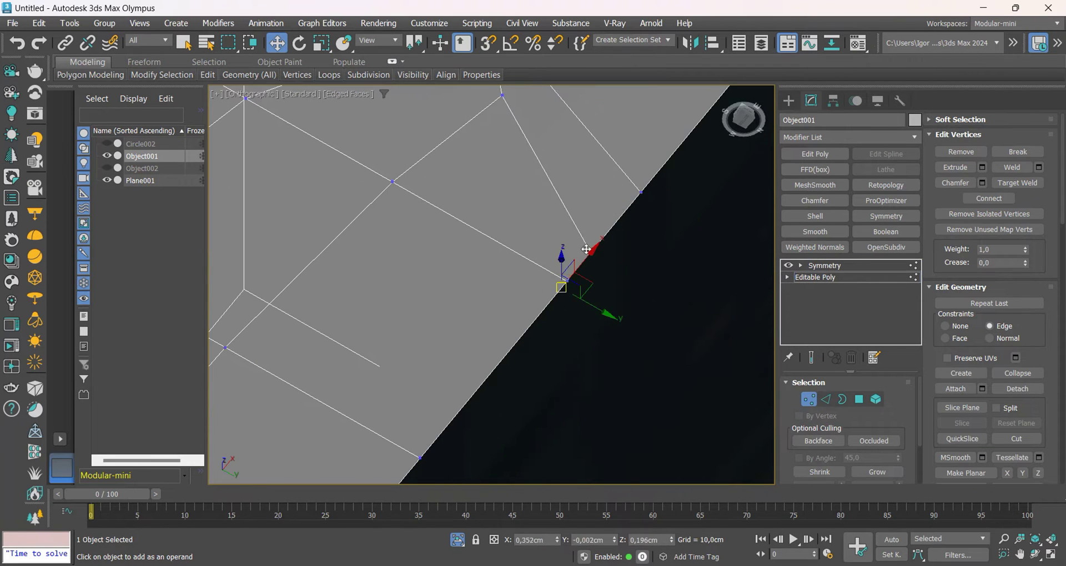
scroll(616, 200, "down", 2)
middle_click_drag(689, 192, 638, 301)
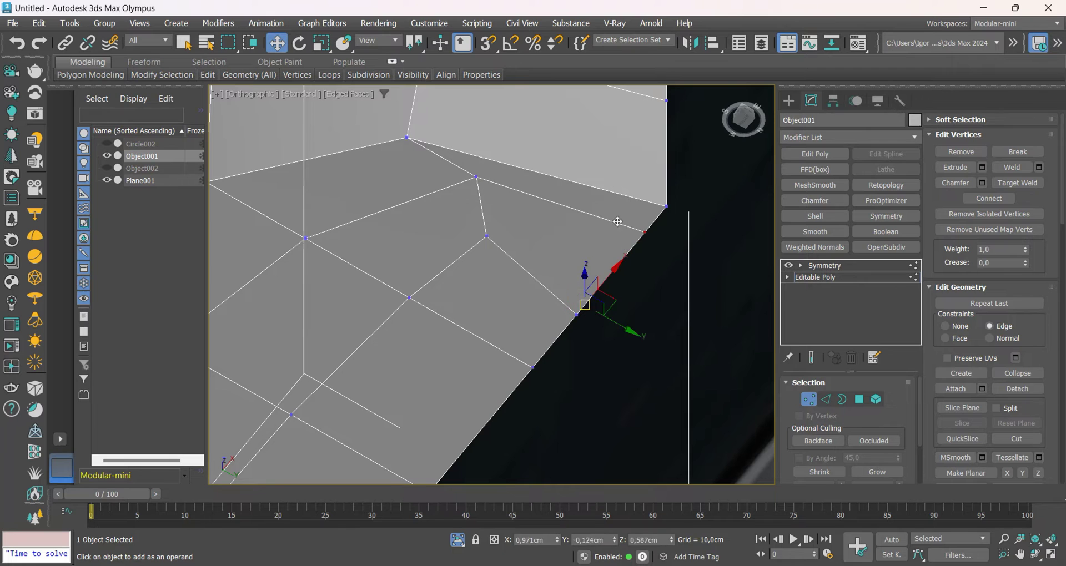
left_click_drag(476, 180, 478, 223)
Slide the seam and inner vertices at the left corner of the slanted underside into cleaner spacing
scroll(524, 227, "down", 7)
middle_click_drag(525, 226, 600, 157)
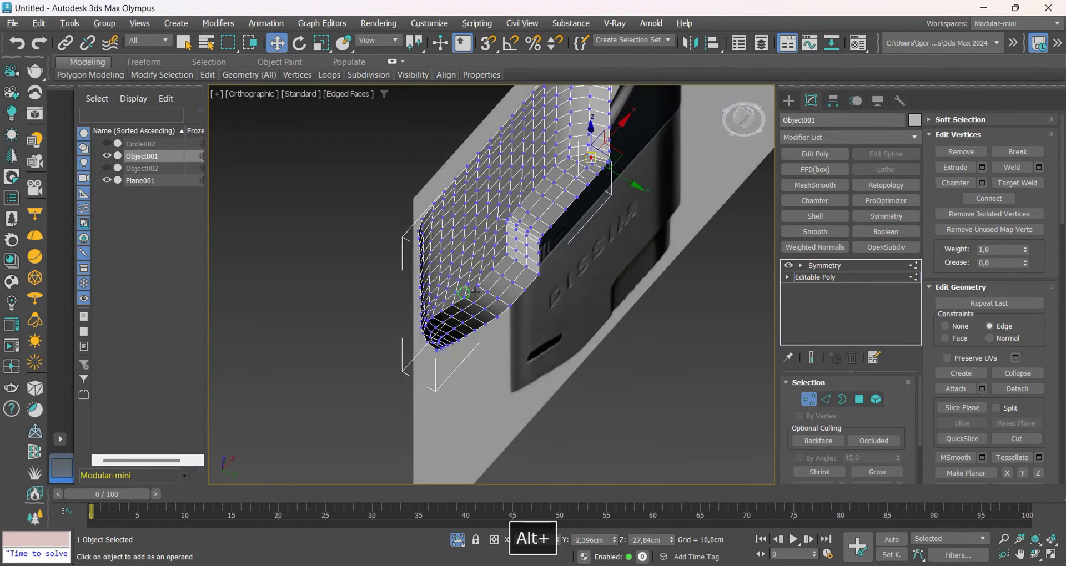
middle_click_drag(427, 138, 516, 219, "alt")
middle_click_drag(516, 220, 637, 432)
scroll(492, 269, "up", 11)
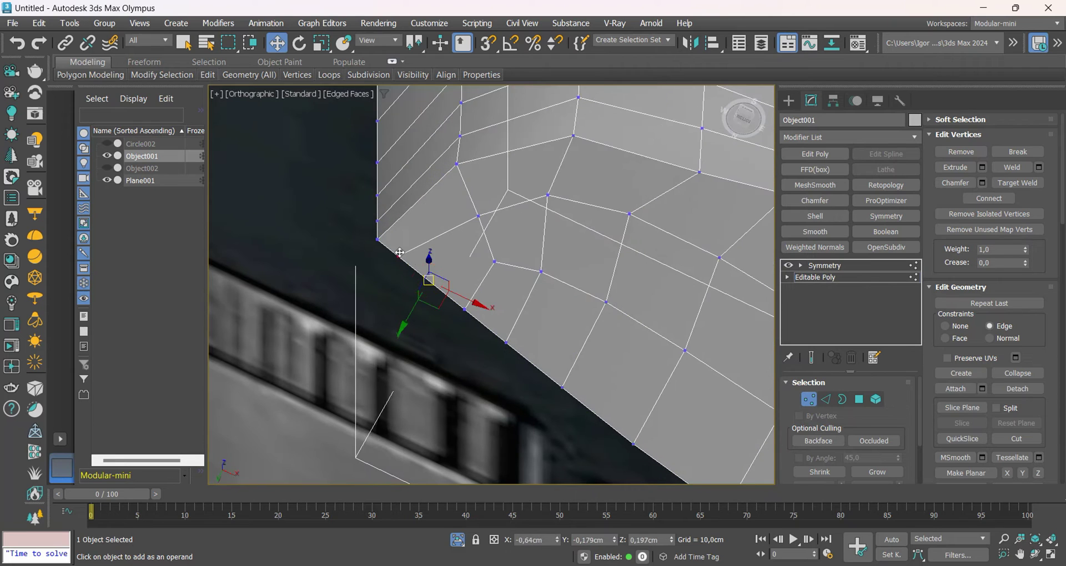
left_click(555, 177)
middle_click_drag(641, 225, 520, 289)
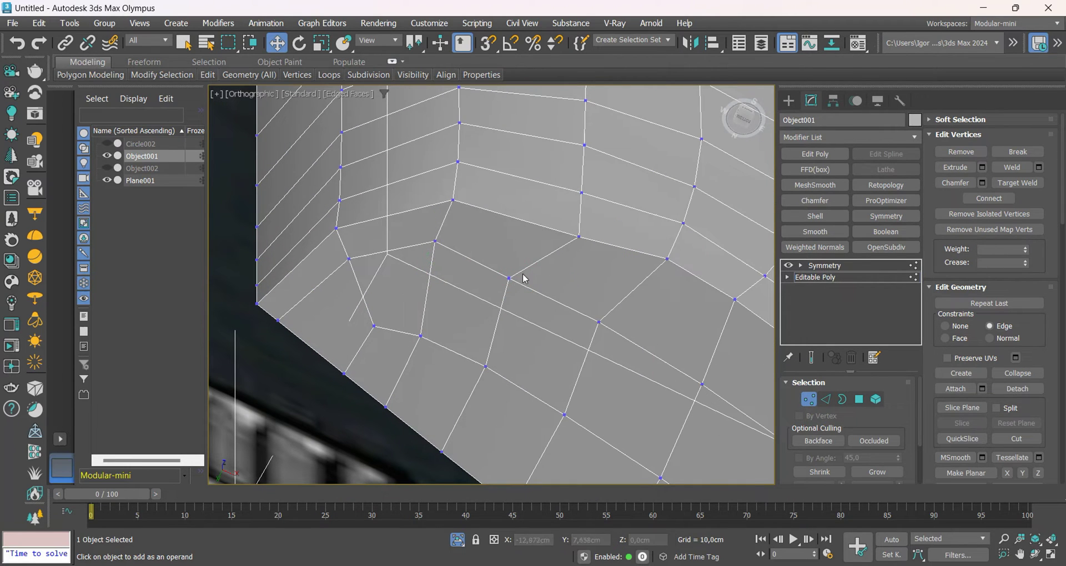
Slide the vertices along the inner row of the slanted underside to straighten its edge flow
scroll(555, 341, "down", 5)
middle_click_drag(555, 341, 486, 335, "alt")
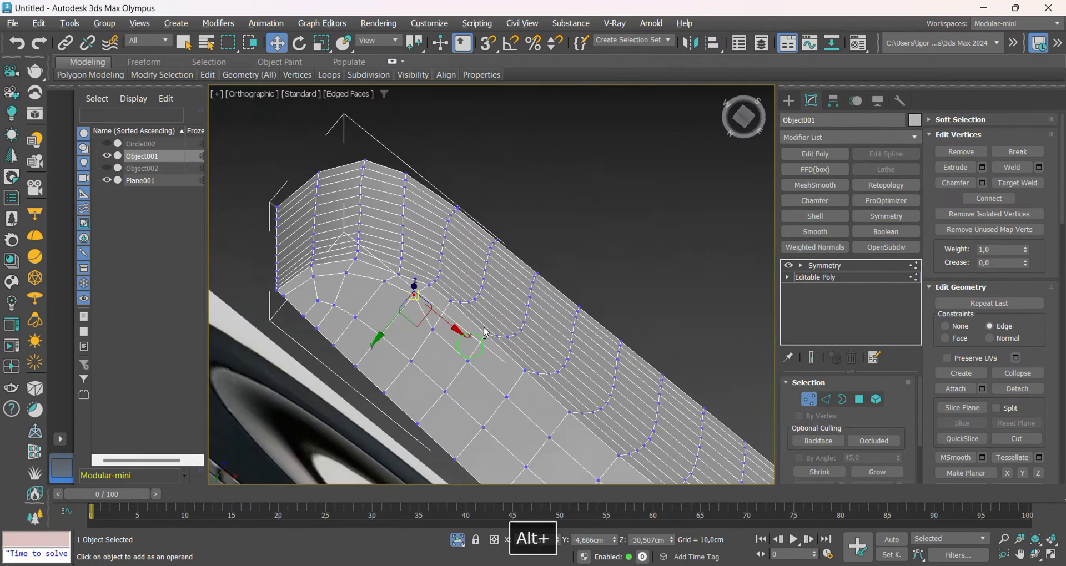
scroll(455, 335, "up", 3)
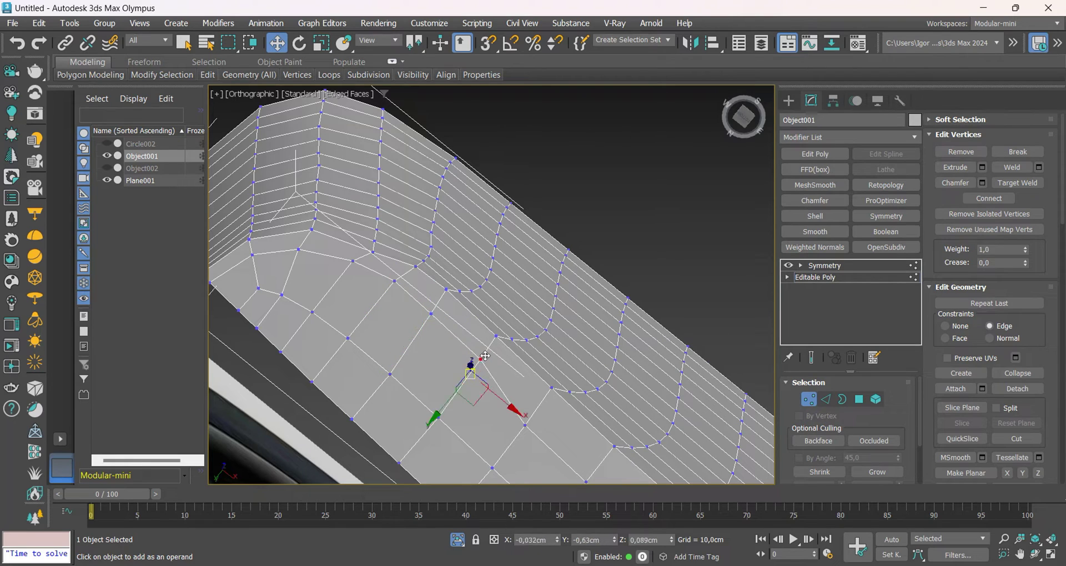
scroll(481, 354, "down", 3)
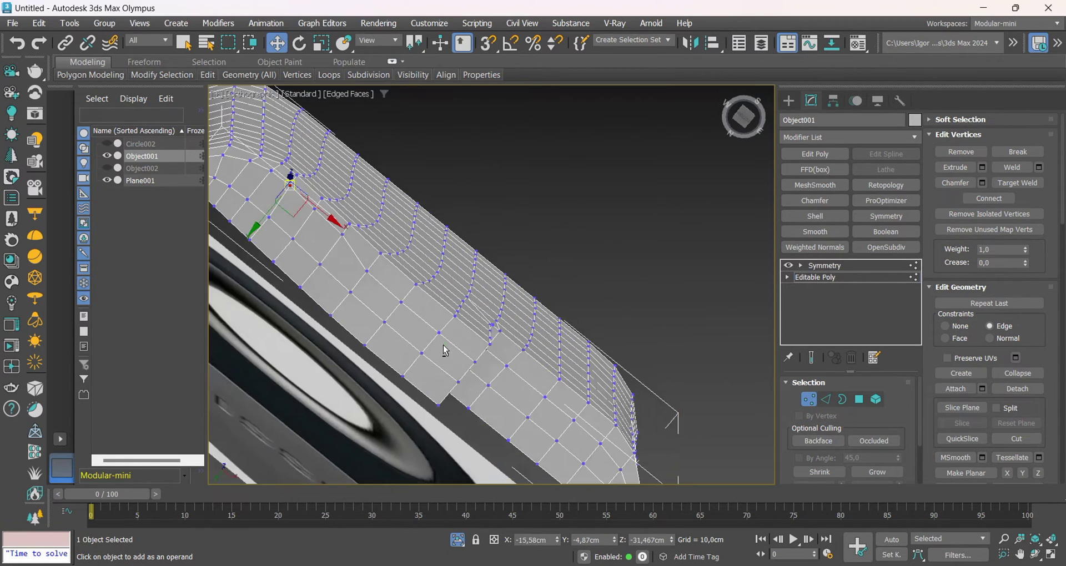
Adjust the lengthwise edge loop across the stepped underside and check the shading without edges
middle_click_drag(443, 352, 598, 232, "alt")
key("2")
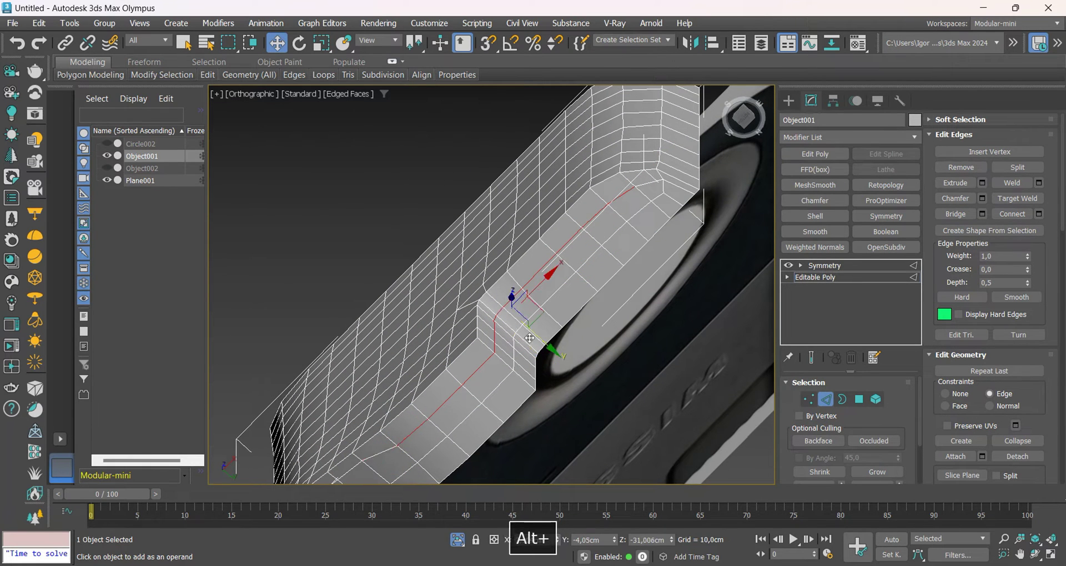
middle_click_drag(527, 338, 521, 364, "alt")
left_click(823, 280)
key("F4")
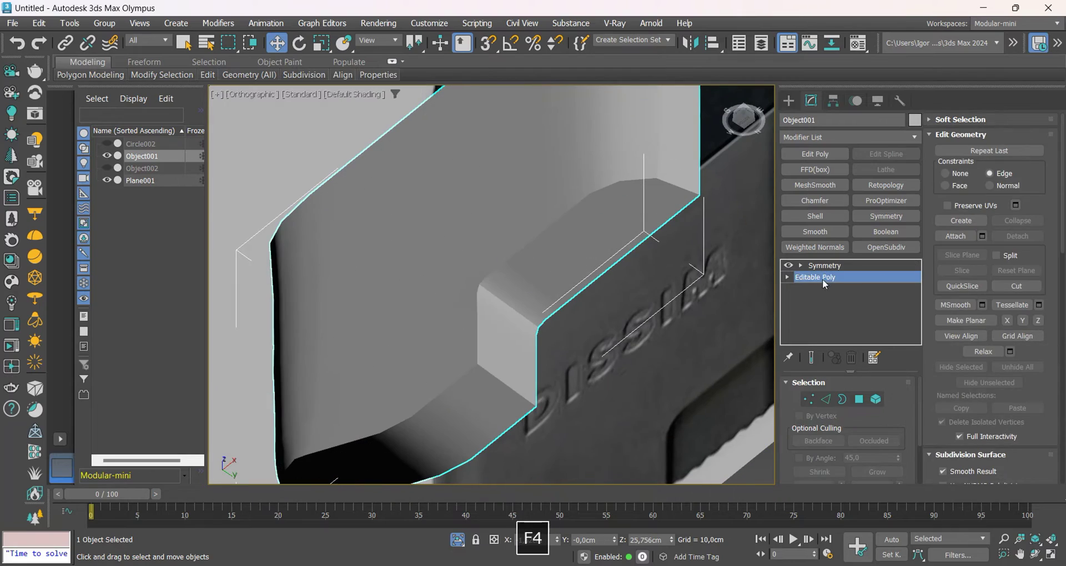
Add an Edit Poly modifier above the Symmetry modifier on the lower body
left_click(812, 266)
key("F4")
middle_click_drag(638, 272, 646, 283, "alt")
middle_click_drag(547, 319, 591, 320, "alt")
scroll(601, 297, "up", 4)
left_click(815, 155)
scroll(529, 292, "up", 3)
Insert support edge loops close to the lower body's notched bottom rim
key("alt+1")
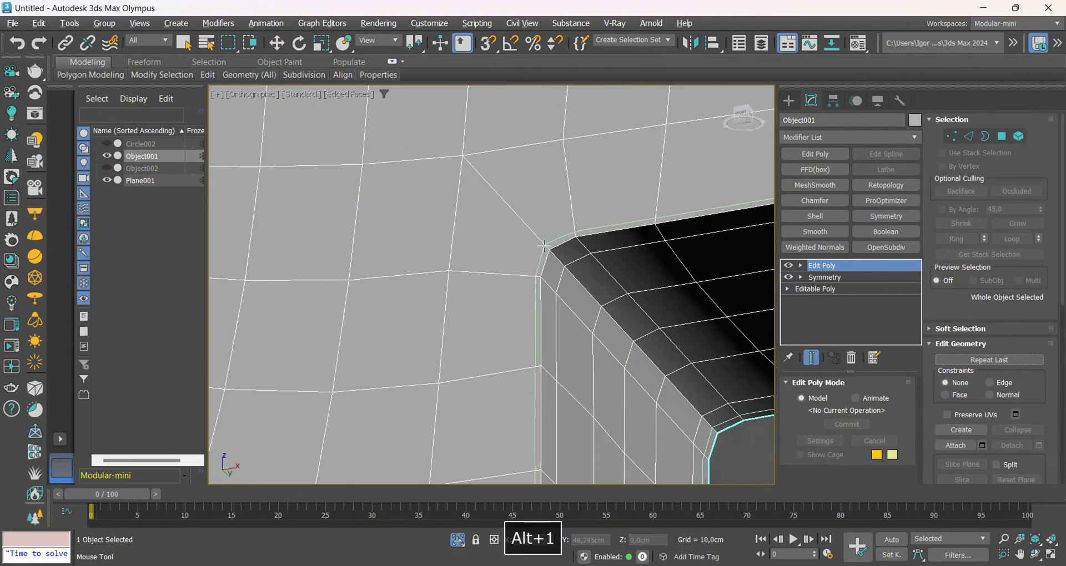
left_click(545, 245)
scroll(546, 247, "down", 5)
middle_click_drag(548, 255, 534, 382, "alt")
scroll(544, 329, "up", 2)
left_click(540, 329)
right_click(540, 339)
scroll(540, 340, "down", 5)
key("2")
key("2")
Insert a support edge loop close to the lower body's top rim
scroll(611, 152, "up", 5)
key("alt+1")
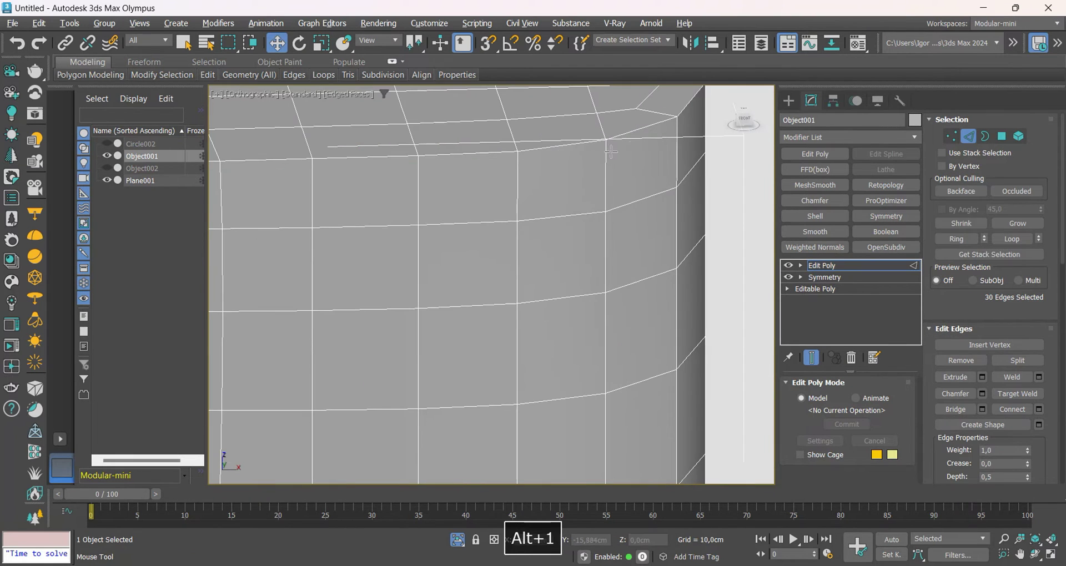
left_click(609, 146)
right_click(607, 152)
scroll(546, 253, "down", 6)
key("2")
key("F4")
Add an OpenSubdiv modifier to the lower body and show all hidden parts in the Front view
middle_click_drag(547, 258, 580, 305, "alt")
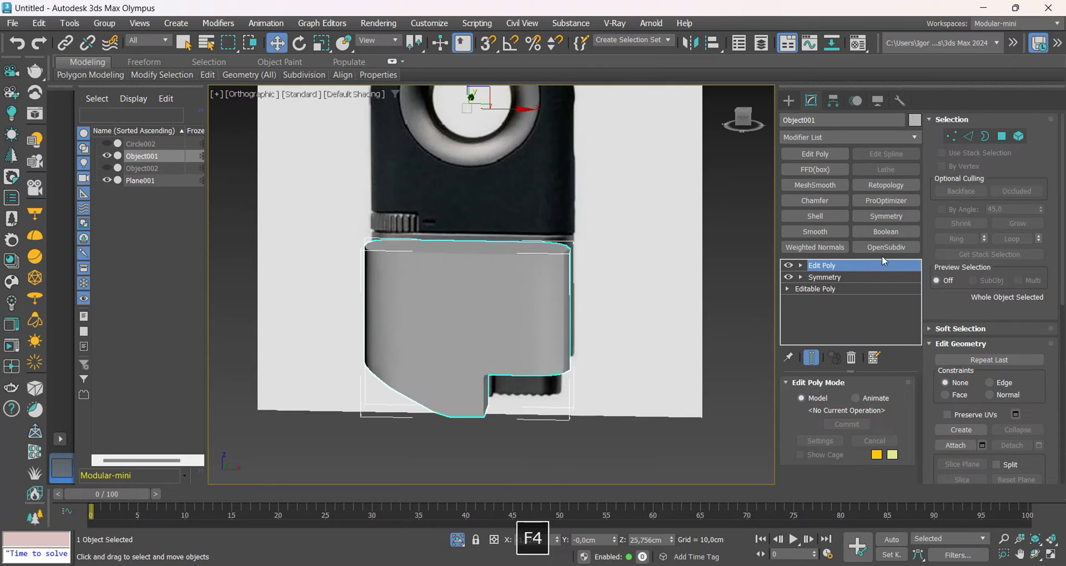
left_click(885, 250)
key("f")
key("alt+q")
key("alt+q")
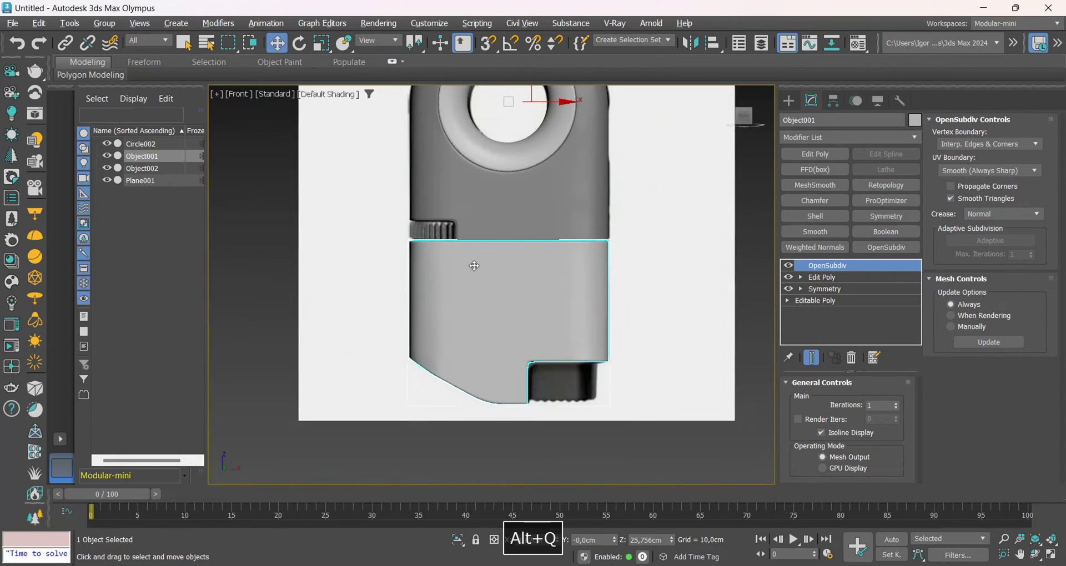
Isolate the upper body, ring and lower body and examine their smoothed shapes with and without edges
left_click(483, 196, "ctrl")
left_click(483, 196, "ctrl")
key("alt+q")
middle_click_drag(511, 304, 519, 302, "alt")
left_click(592, 299)
key("F4")
key("F4")
left_click(547, 333)
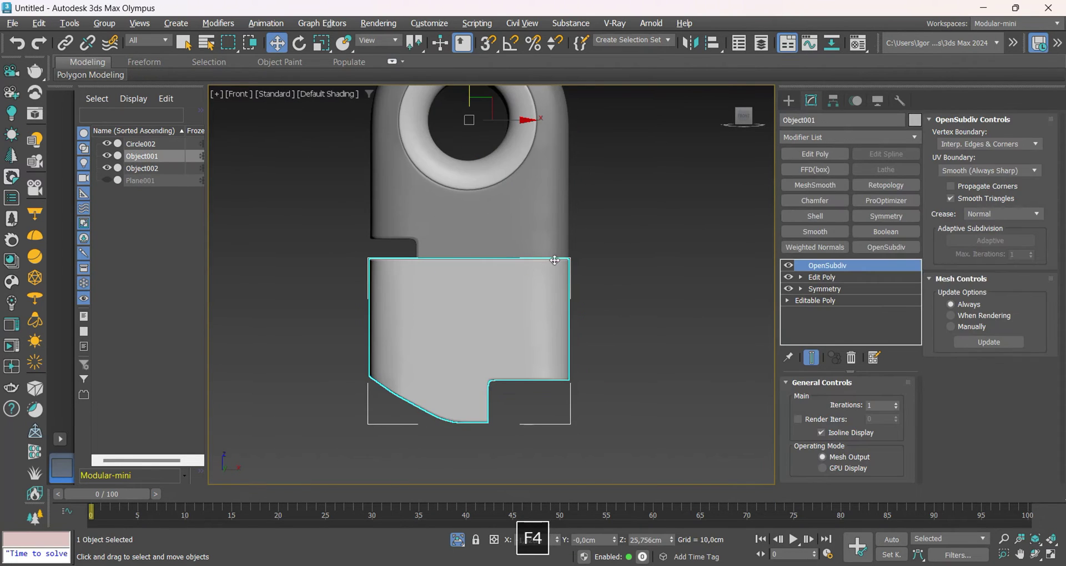
middle_click_drag(575, 358, 468, 374, "alt")
key("F4")
key("F4")
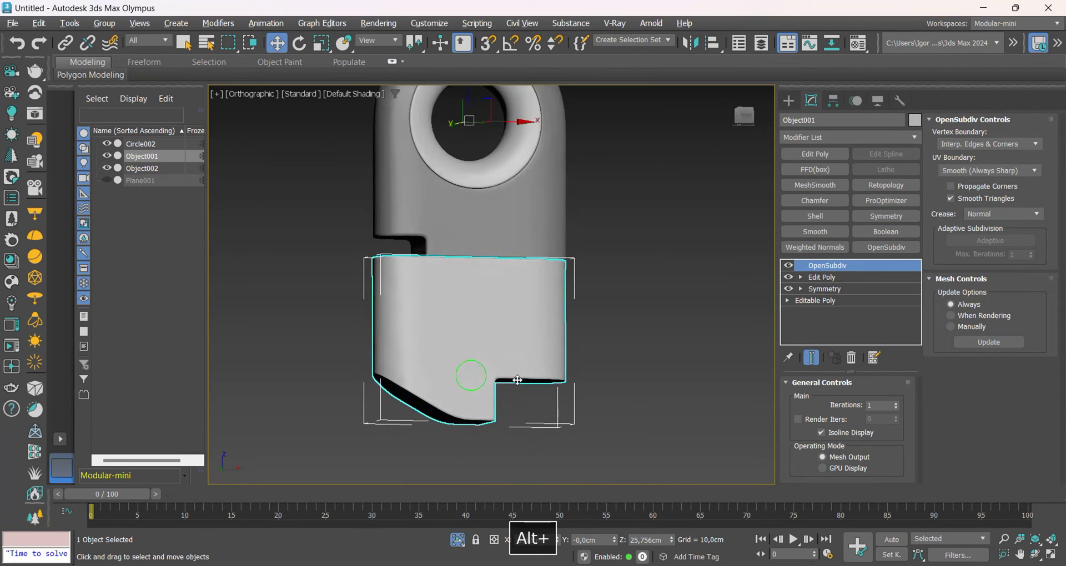
End the isolation and compare the body seam and thumbwheel slot with the reference in the Front view
key("f")
left_click(649, 363)
key("alt+q")
middle_click_drag(587, 362, 539, 338)
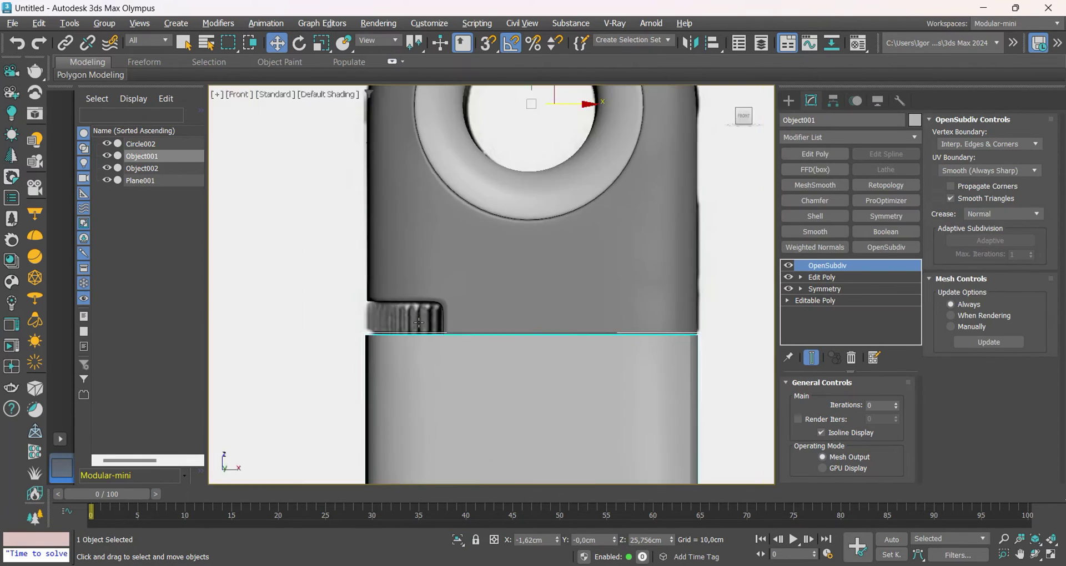
middle_click_drag(602, 285, 600, 274)
key("F3")
key("F3")
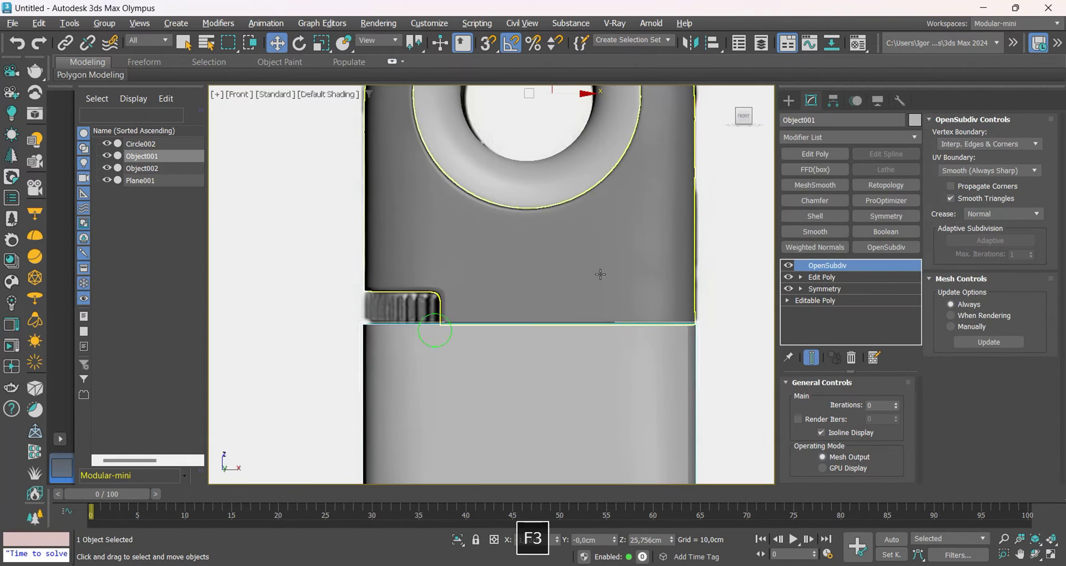
Draw a circle spline centred on the reference thumbwheel, about as wide as the wheel, in the Front view
left_click(789, 101)
left_click(804, 121)
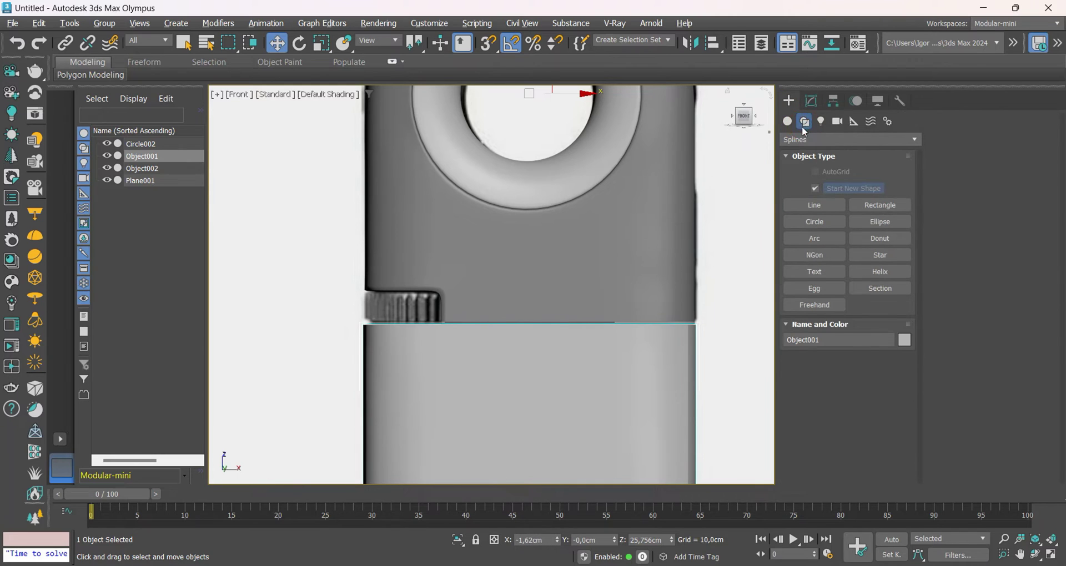
left_click(814, 221)
scroll(393, 296, "up", 2)
key("F3")
key("F3")
left_click_drag(413, 299, 454, 300)
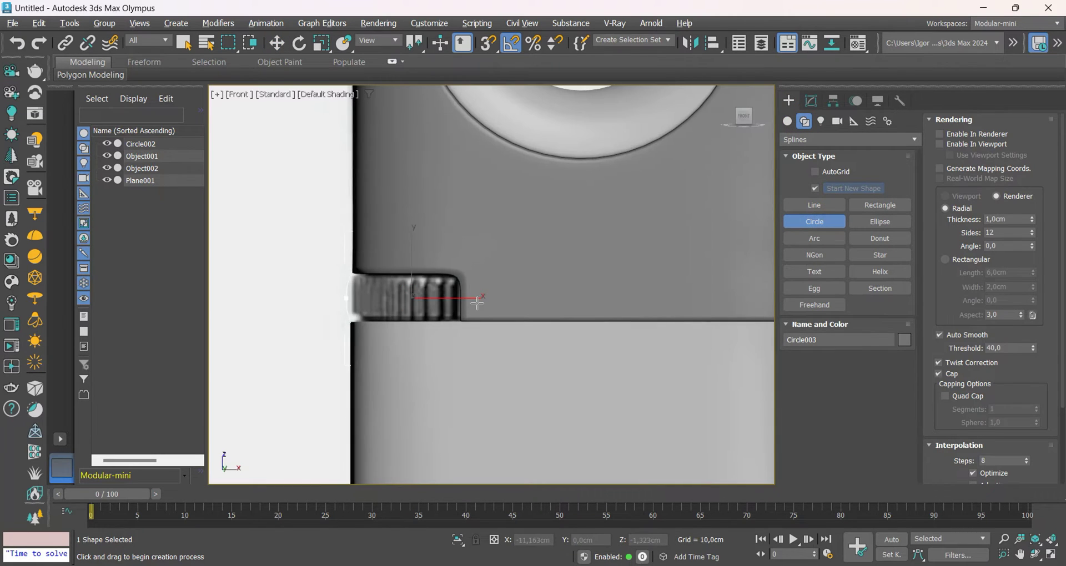
Rotate the thumbwheel circle 90° about the X axis with angle snapping
key("e")
key("a")
key("F3")
left_click_drag(412, 267, 412, 292)
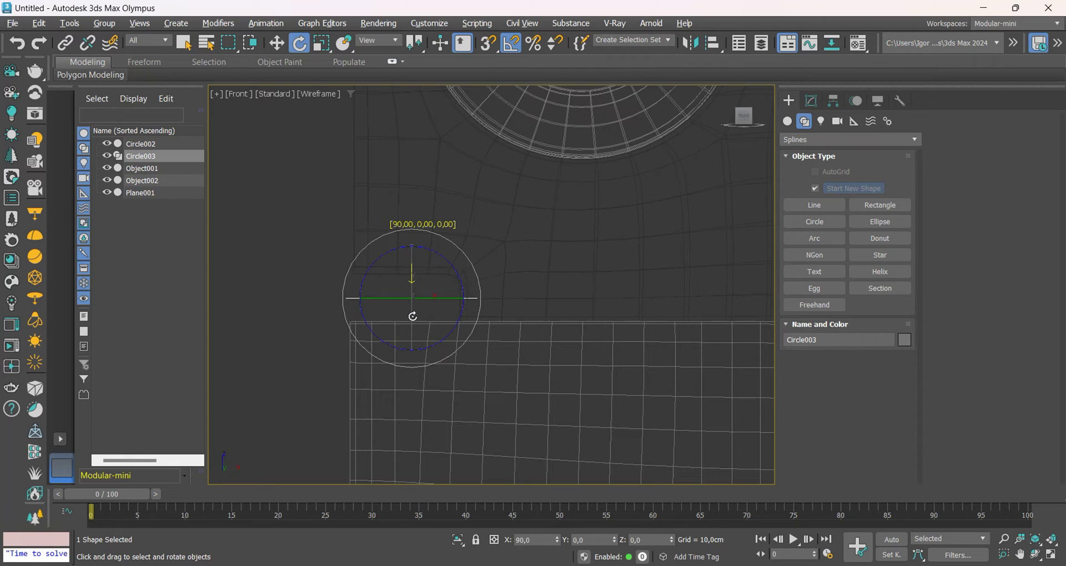
Fit the rotated circle to the width and height position of the reference thumbwheel
key("w")
key("F3")
key("r")
key("w")
left_click(450, 296)
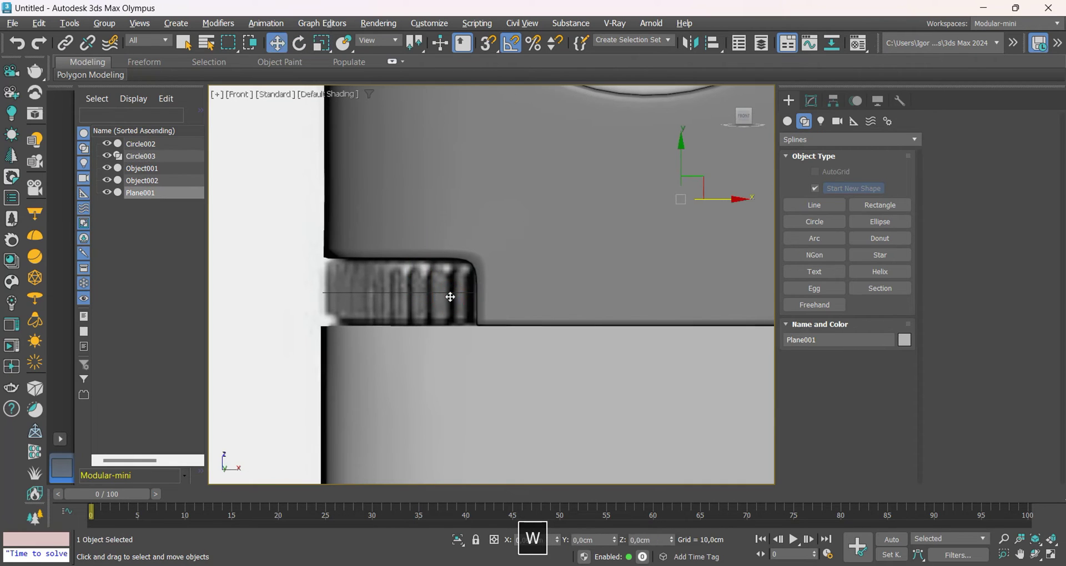
key("ctrl+z")
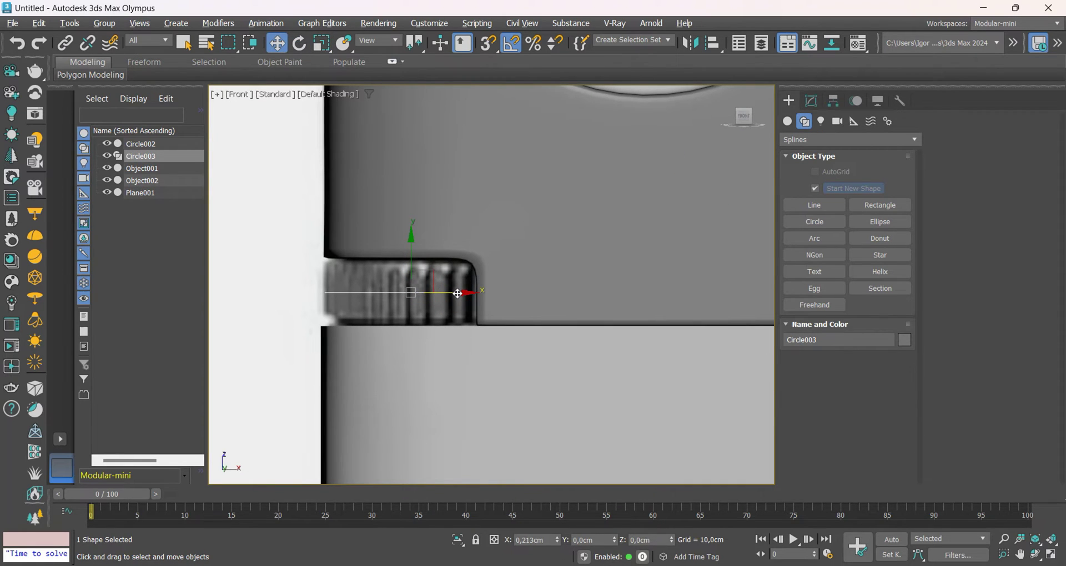
key("F3")
key("F3")
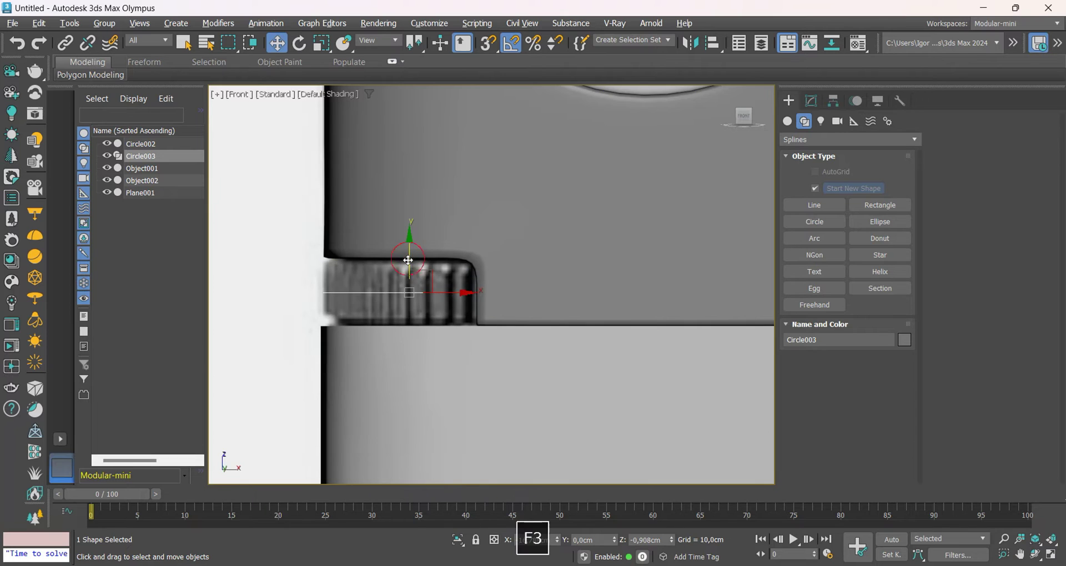
Convert the thumbwheel circle to an Editable Poly and add a Shell modifier
middle_click_drag(416, 273, 443, 322, "alt")
key("F3")
key("F3")
key("ctrl+t")
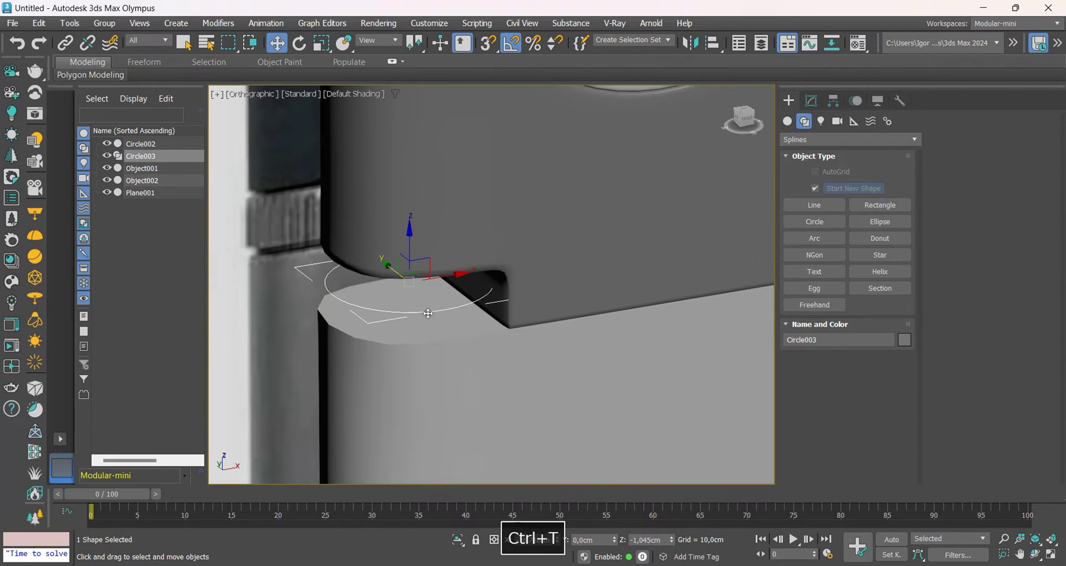
left_click(815, 216)
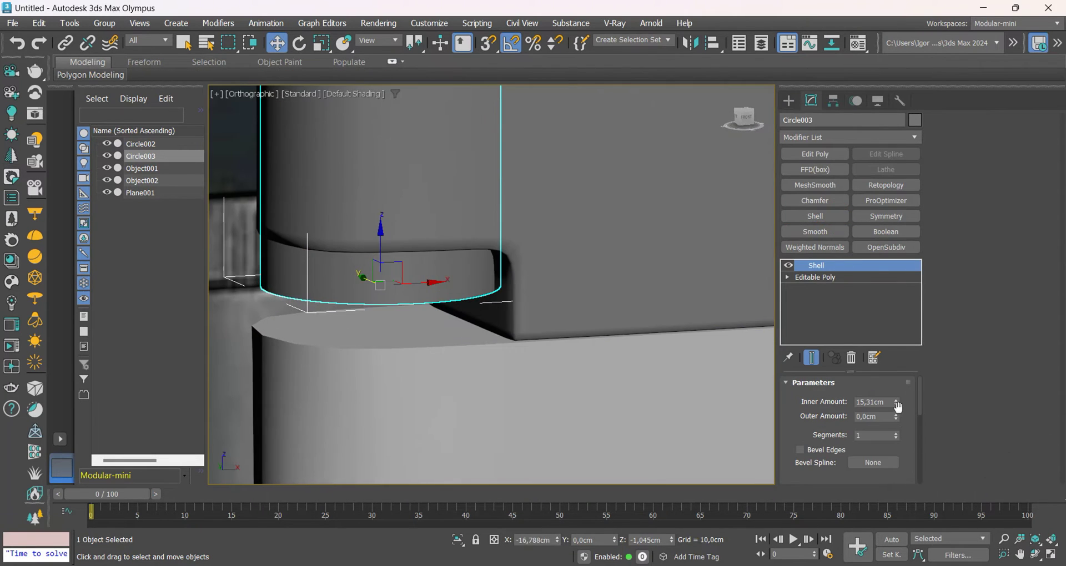
Reset the Shell amount and set its Inner Amount to 2,4 cm
right_click(898, 407)
left_click(896, 408)
right_click(896, 404)
middle_click_drag(487, 347, 487, 316, "alt")
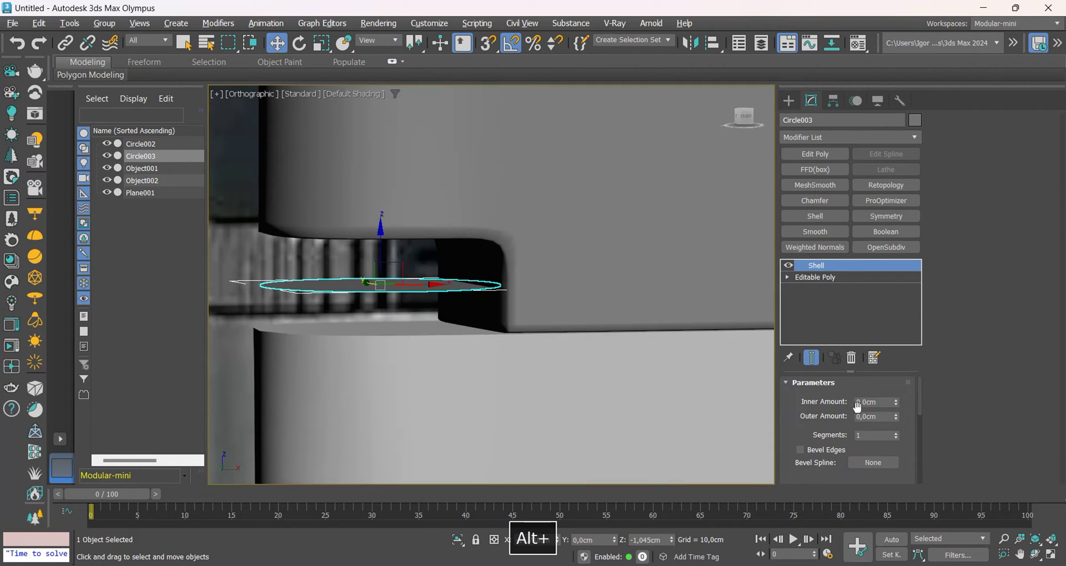
left_click_drag(895, 402, 877, 270)
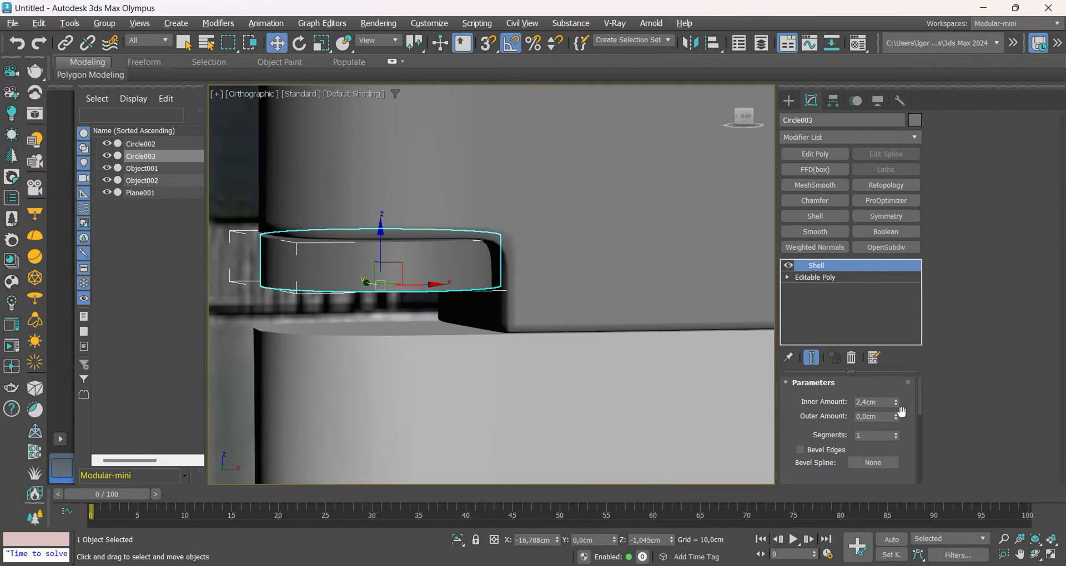
Set the Shell's Outer Amount to 2,08 cm and scale the thumbwheel to 99% along its height
left_click_drag(896, 417, 886, 305)
middle_click_drag(380, 321, 393, 261, "alt")
key("r")
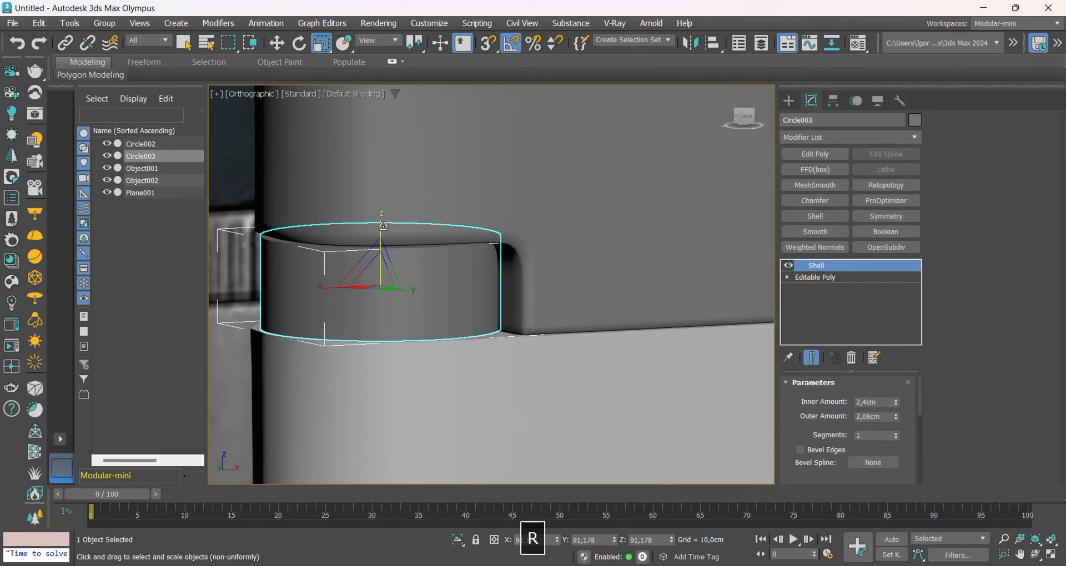
left_click_drag(383, 226, 384, 228)
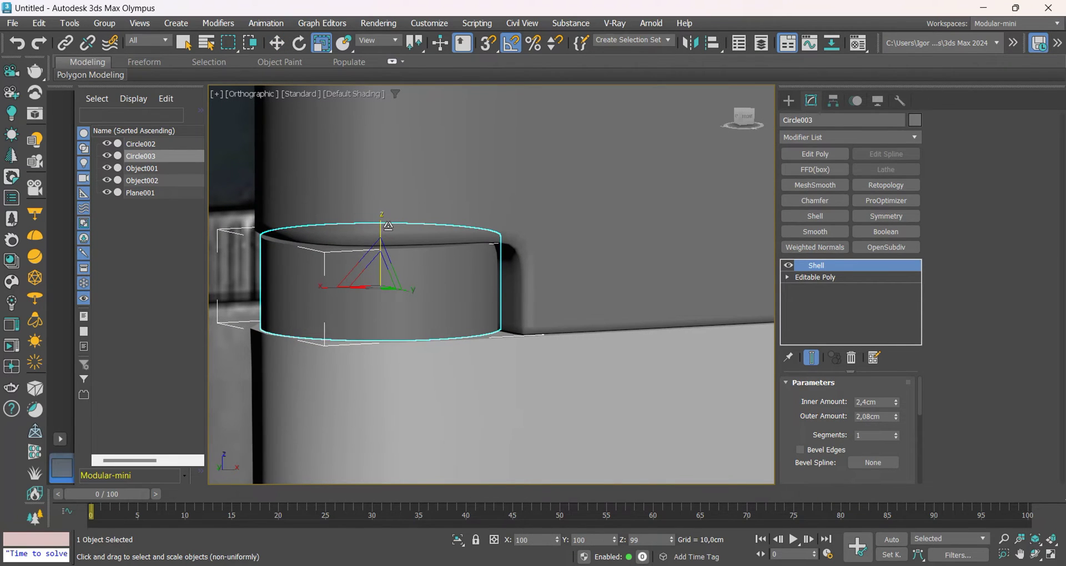
key("w")
Convert the thumbwheel to an Editable Poly and connect its vertical side edges with 2 segments and a pinch of 81
middle_click_drag(424, 298, 435, 329, "alt")
key("F4")
key("ctrl+e")
key("2")
scroll(428, 326, "up", 2)
key("F4")
left_click(428, 324)
key("ctrl+r")
key("ctrl+c")
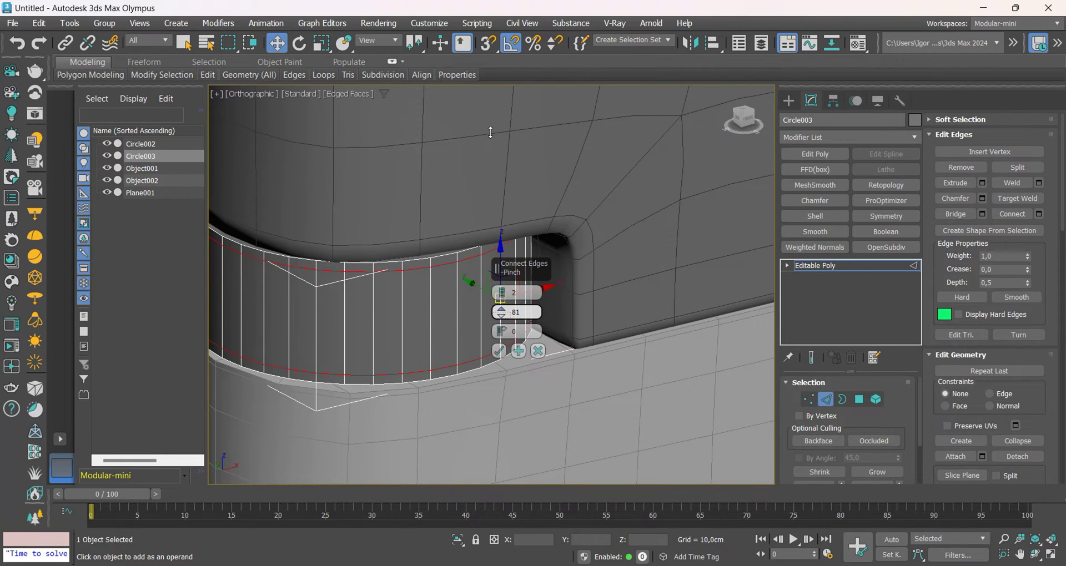
Bevel the thumbwheel's middle side polygons individually with a height of 0,171 cm and an outline of -0,366 cm
key("4")
left_click(439, 334)
double_click(472, 315, "ctrl")
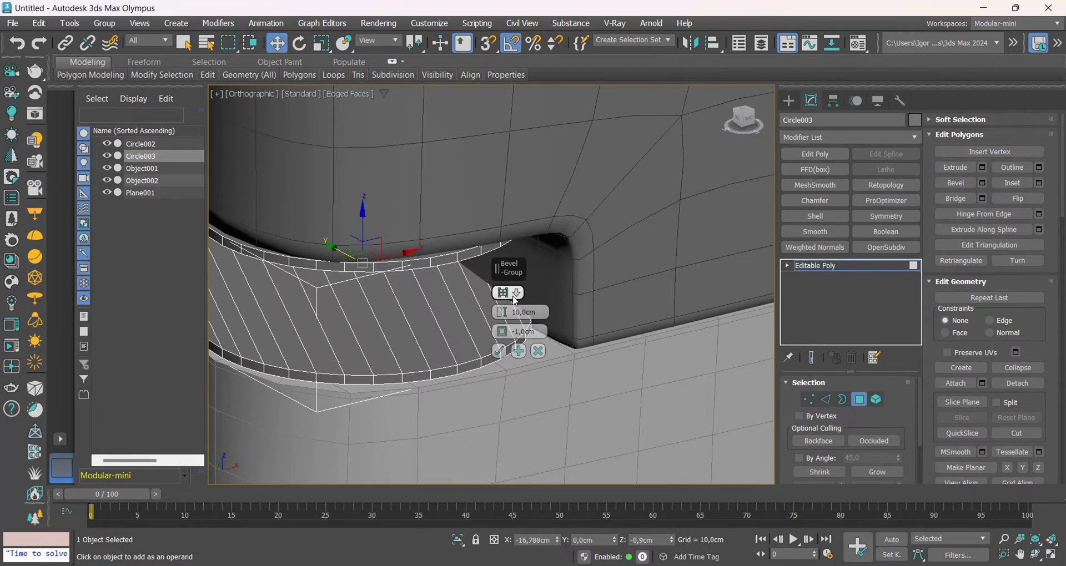
left_click(530, 336)
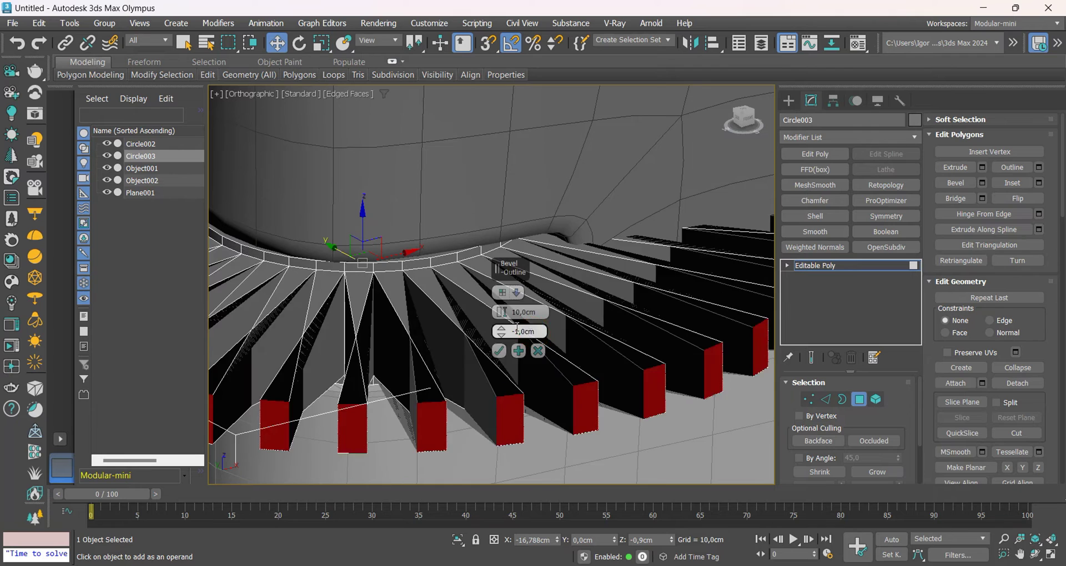
right_click(502, 313)
right_click(502, 332)
scroll(414, 335, "up", 2)
middle_click_drag(414, 335, 416, 319, "alt")
left_click_drag(501, 314, 500, 346)
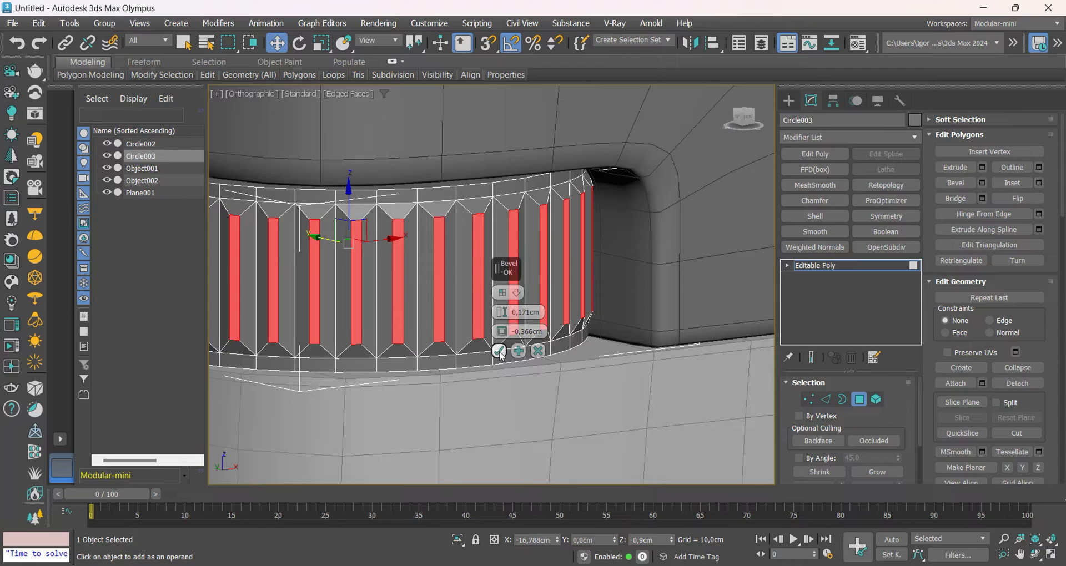
Isolate the thumbwheel and scale its top and bottom cap polygons slightly inward
scroll(499, 350, "down", 3)
middle_click_drag(499, 351, 543, 269, "alt")
key("2")
key("F4")
key("alt+q")
key("F4")
key("4")
left_click(547, 291, "ctrl")
scroll(543, 268, "up", 3)
key("r")
left_click_drag(475, 334, 475, 340)
Inset the cap polygons using an amount of 1,671 cm and collapse the innermost faces to a centre point
left_click(1038, 183)
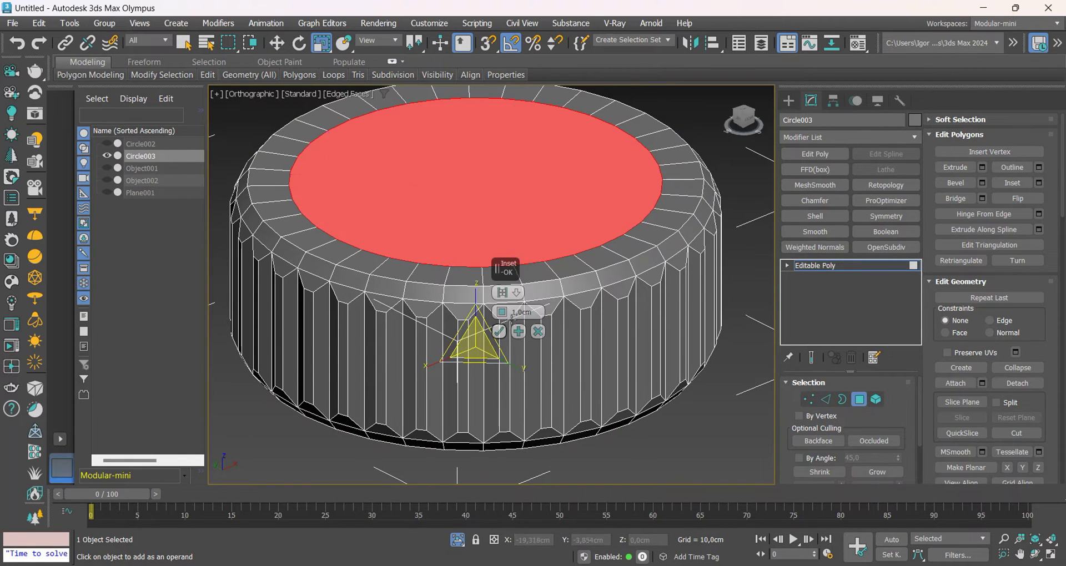
left_click_drag(502, 312, 502, 296)
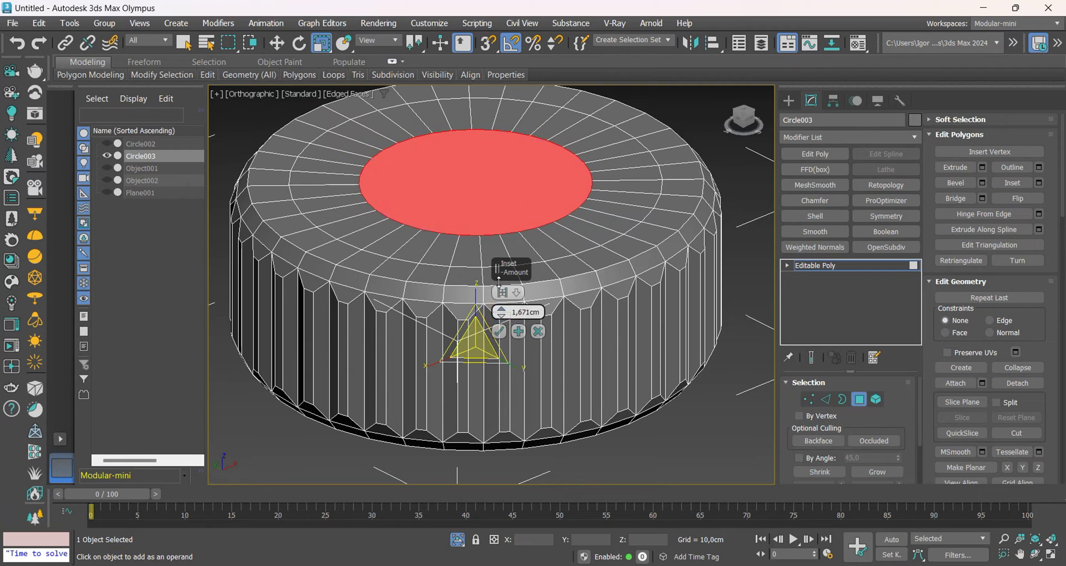
left_click(518, 332)
left_click(1007, 368)
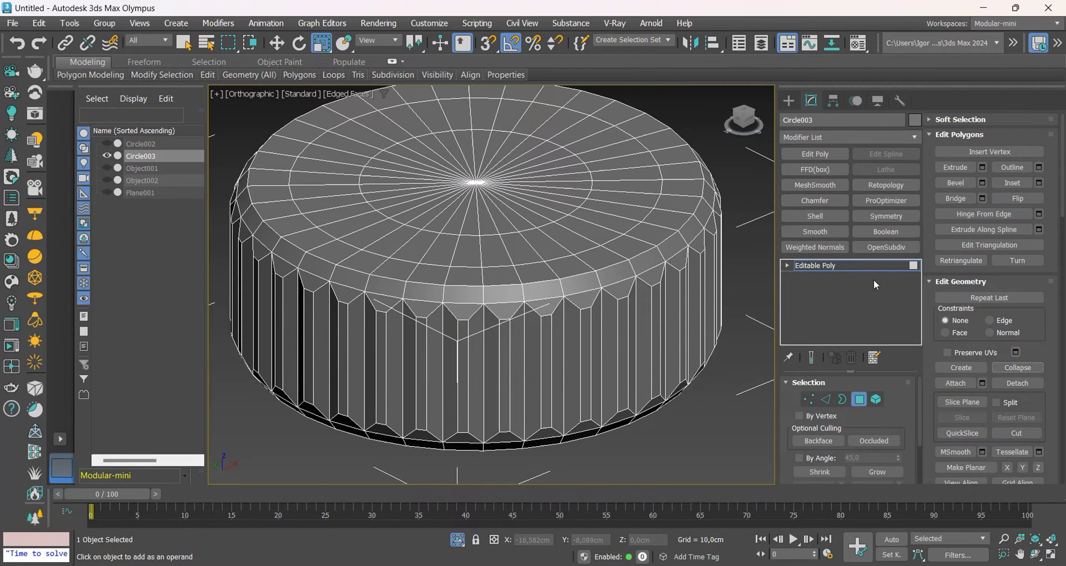
Connect the ring of vertical edges on the thumbwheel's grooves with 2 segments and a pinch of 81
left_click(871, 266)
key("2")
key("ctrl+r")
key("ctrl+c")
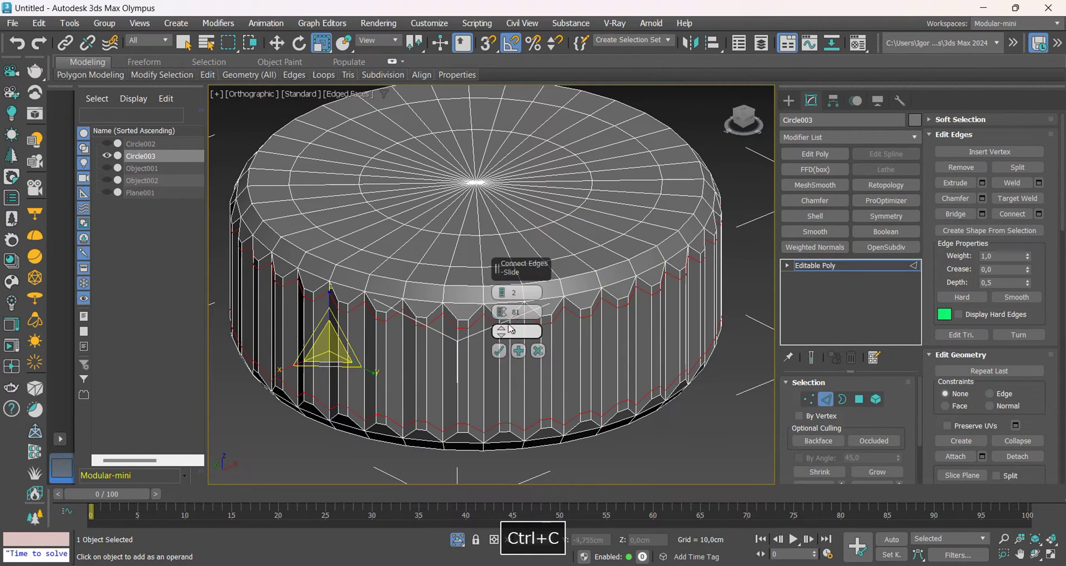
left_click(497, 351)
Smooth the thumbwheel with an OpenSubdiv modifier at 1 iteration and end its isolation
key("2")
key("F4")
key("w")
key("F4")
left_click(883, 248)
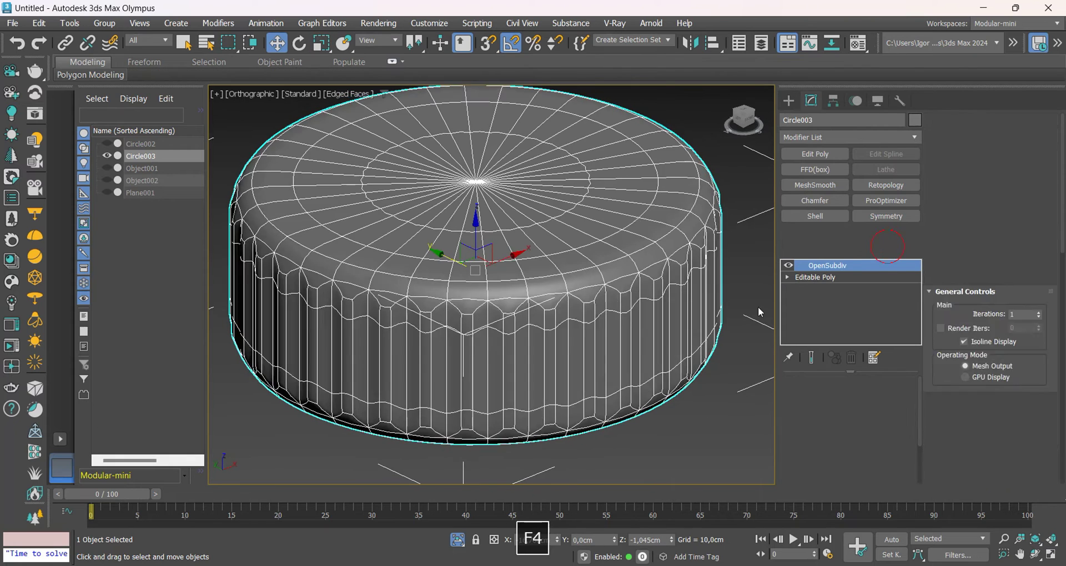
key("F4")
middle_click_drag(594, 356, 569, 337, "alt")
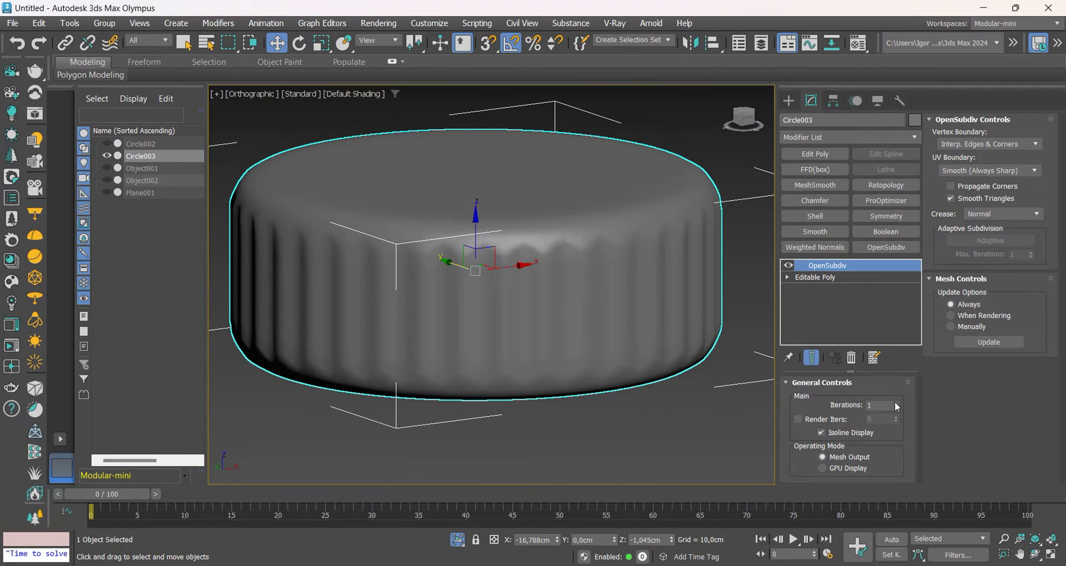
key("F4")
key("F4")
key("F4")
key("F4")
key("alt+q")
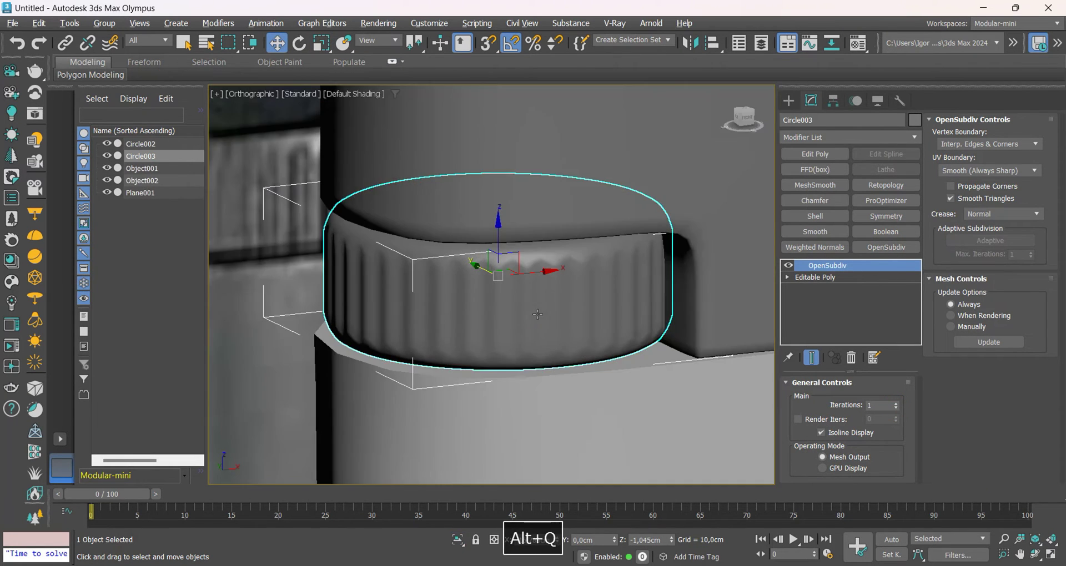
Inspect the smoothed thumbwheel's shading and wireframe in place between the lighter's upper and lower bodies
middle_click_drag(537, 314, 507, 391, "alt")
key("F4")
key("F4")
scroll(455, 275, "down", 5)
key("F4")
key("F4")
scroll(495, 306, "down", 4)
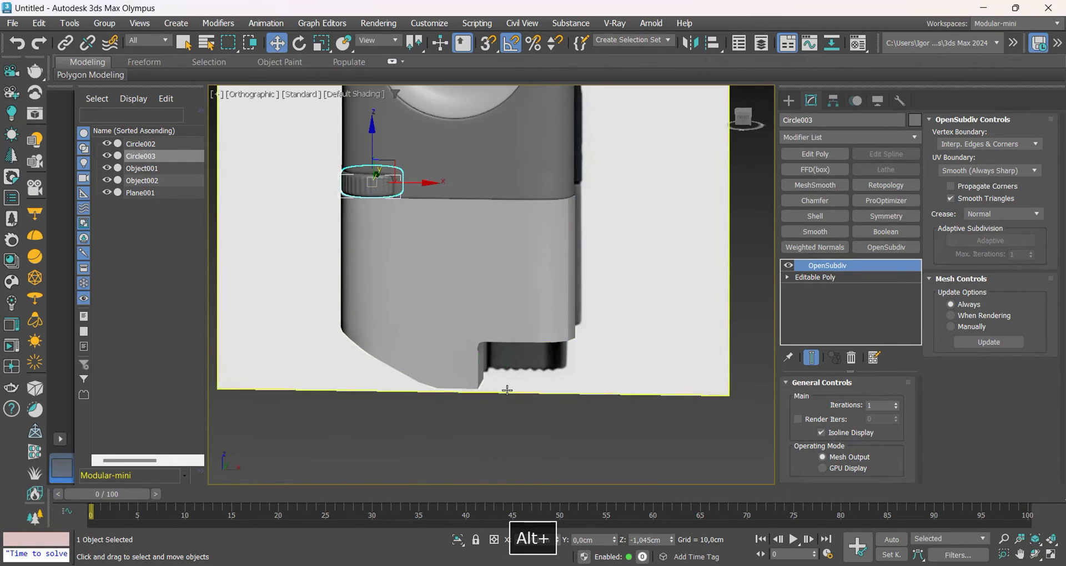
Draw a rectangle spline from the top view over the recess at the rounded end of the lower body
left_click(558, 428)
key("f")
key("z")
middle_click_drag(559, 428, 538, 358)
key("F4")
key("F4")
scroll(531, 352, "up", 4)
left_click(791, 102)
left_click(804, 121)
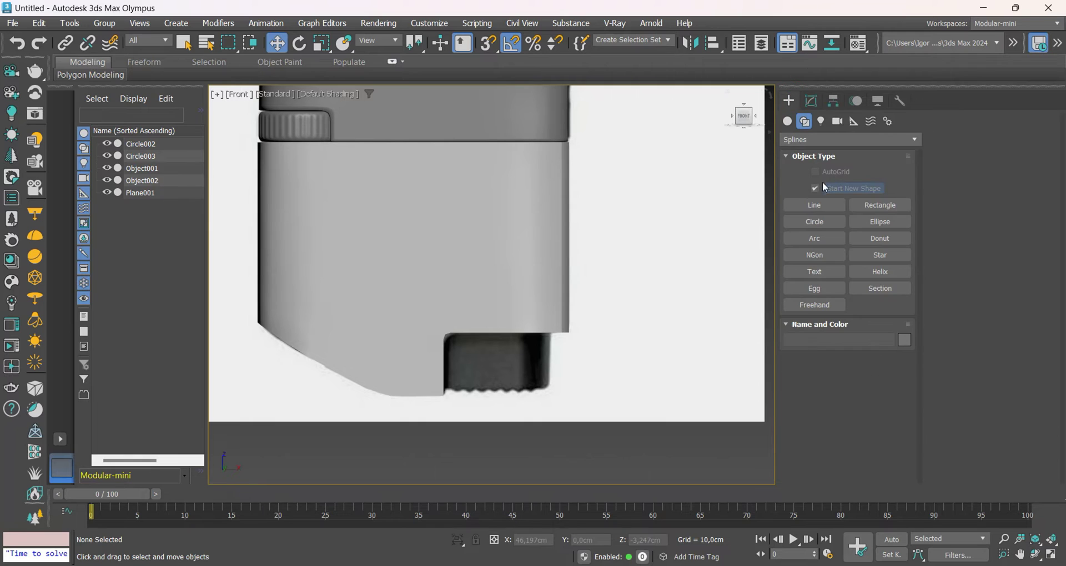
left_click(880, 205)
key("t")
key("z")
key("F3")
scroll(520, 316, "up", 2)
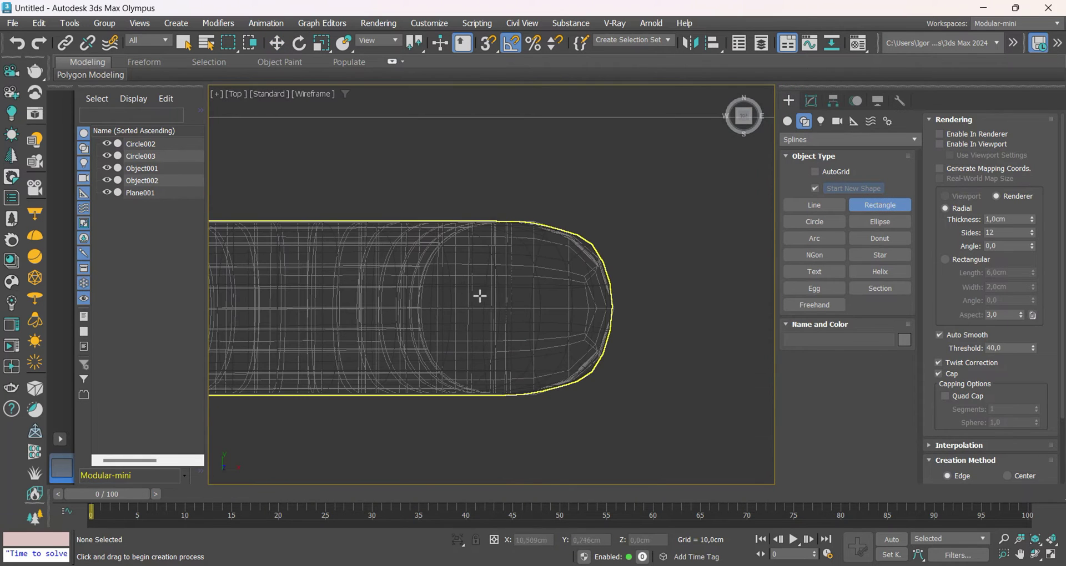
left_click_drag(419, 259, 538, 294)
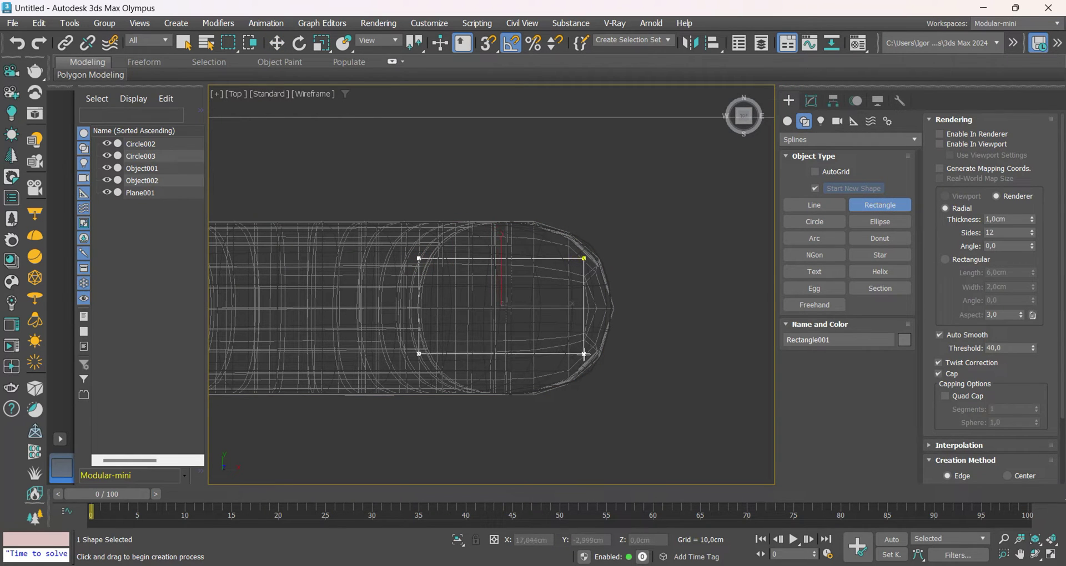
Lower the rectangle to the base of the lower body, at about Z -36,8 cm
key("w")
scroll(585, 359, "down", 3)
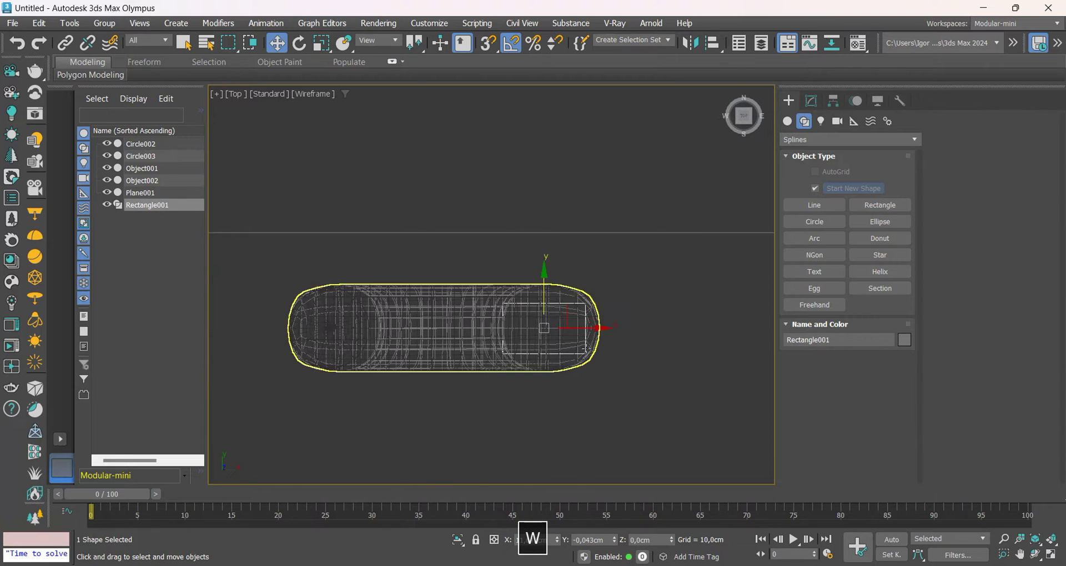
mouse_move(493, 355)
middle_mouse_down("alt")
mouse_move(498, 317)
mouse_move(541, 301)
mouse_move(500, 344)
middle_mouse_up("alt")
key("F3")
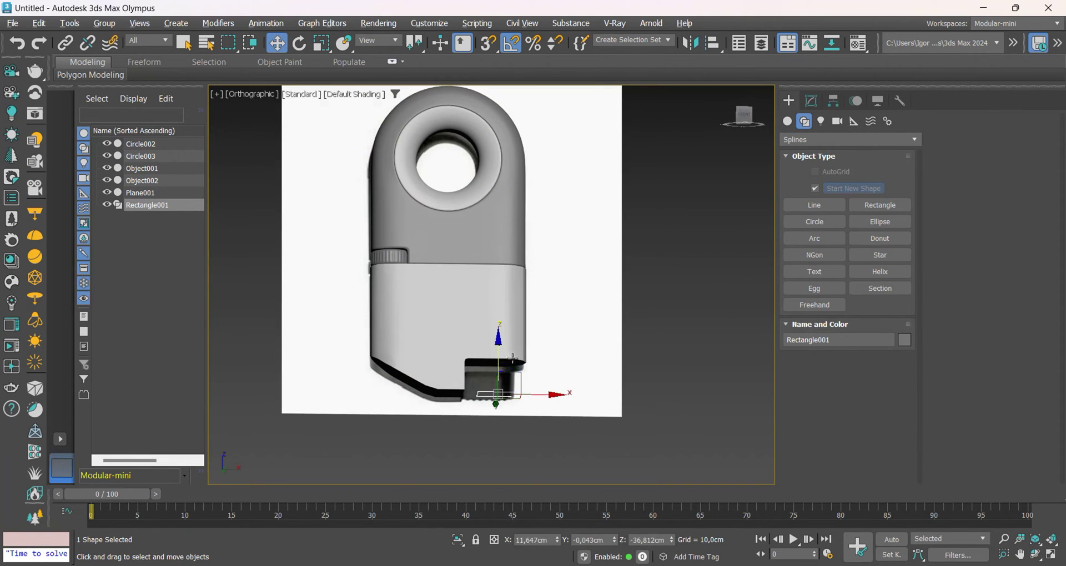
key("f")
key("z")
key("F3")
key("F3")
Add an Edit Spline modifier, convert the rectangle's vertices to Corner and extend its inner end to the recess wall
left_click(812, 101)
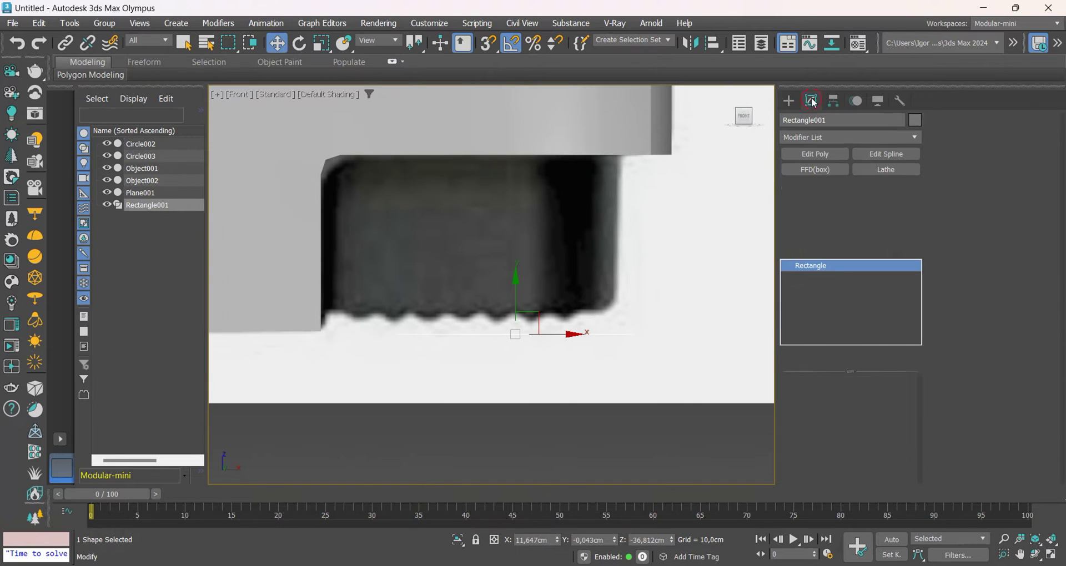
left_click(886, 154)
key("F3")
right_click(522, 316)
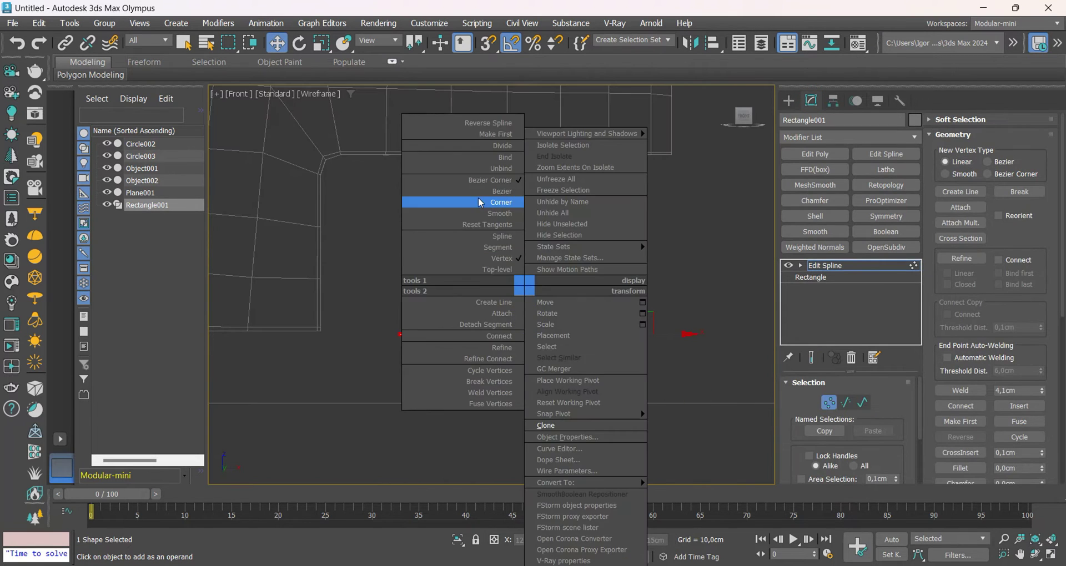
left_click(497, 202)
left_click_drag(466, 399, 375, 316)
key("F3")
key("1")
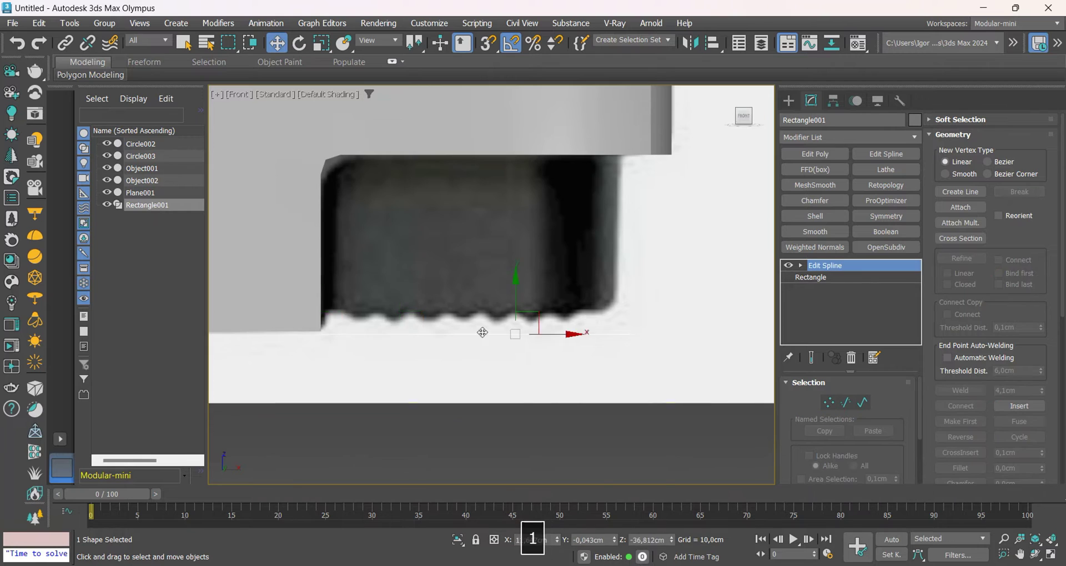
Raise the rectangle to Z -35,725 cm and align its outer vertices with the edge of the reference button
key("F3")
key("F3")
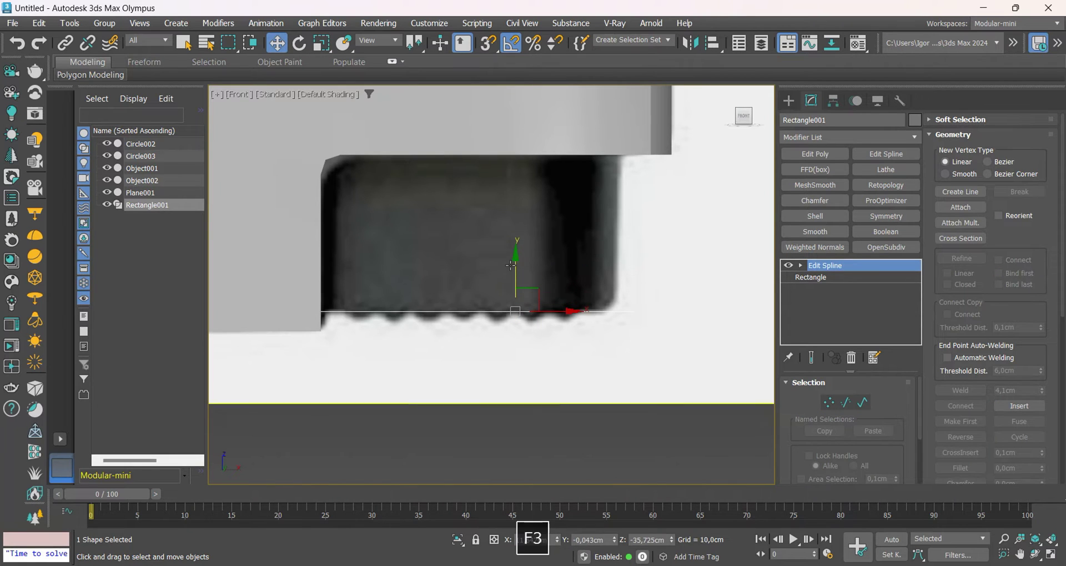
key("1")
key("F3")
key("F3")
key("F3")
key("F3")
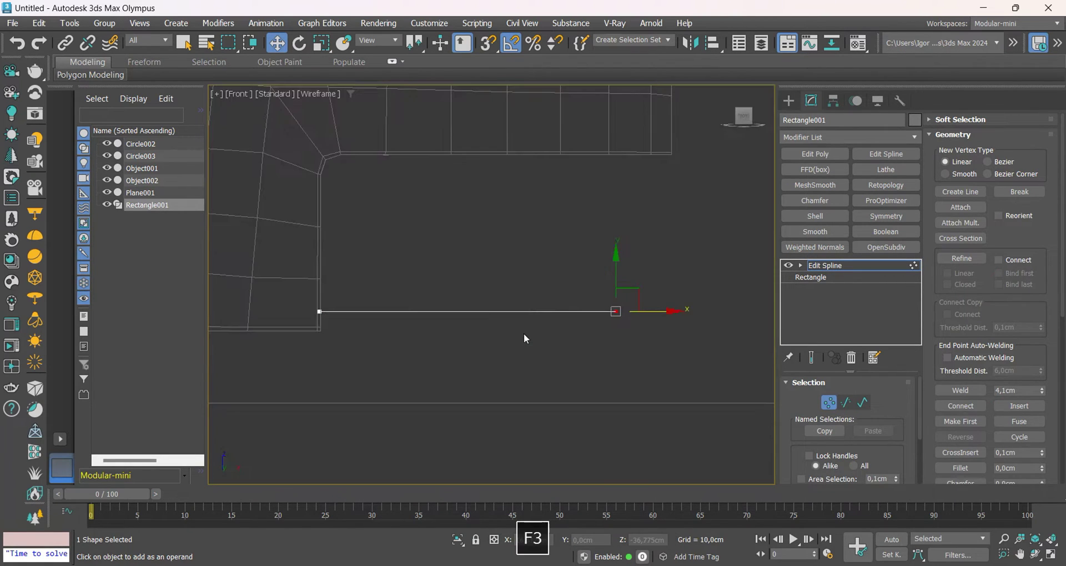
Fillet the rectangle's two outer corners by about 3,44 cm to form a rounded end
middle_click_drag(699, 329, 894, 293, "alt")
scroll(969, 341, "down", 2)
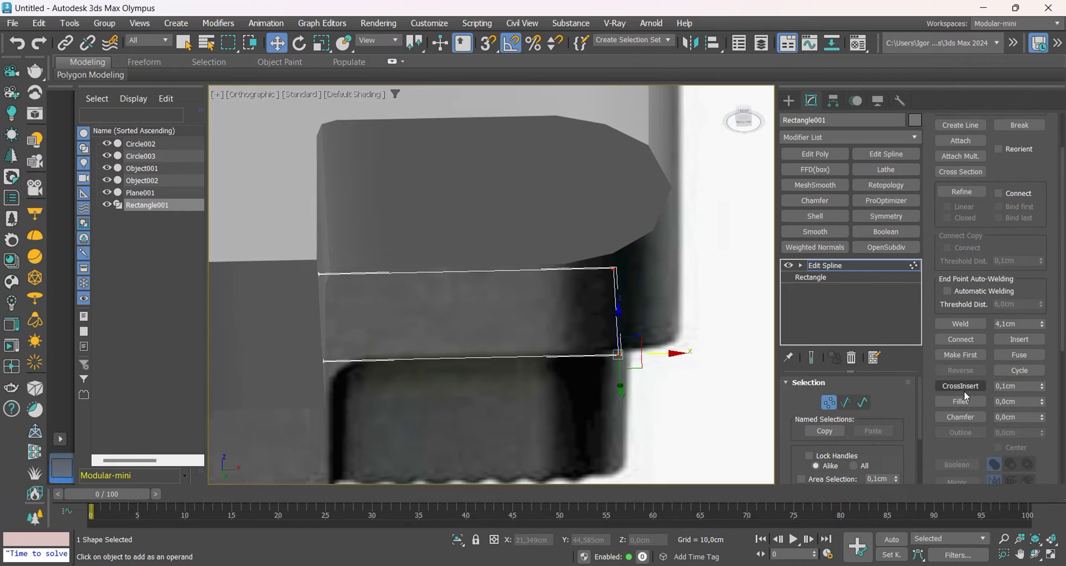
left_click_drag(496, 372, 488, 355)
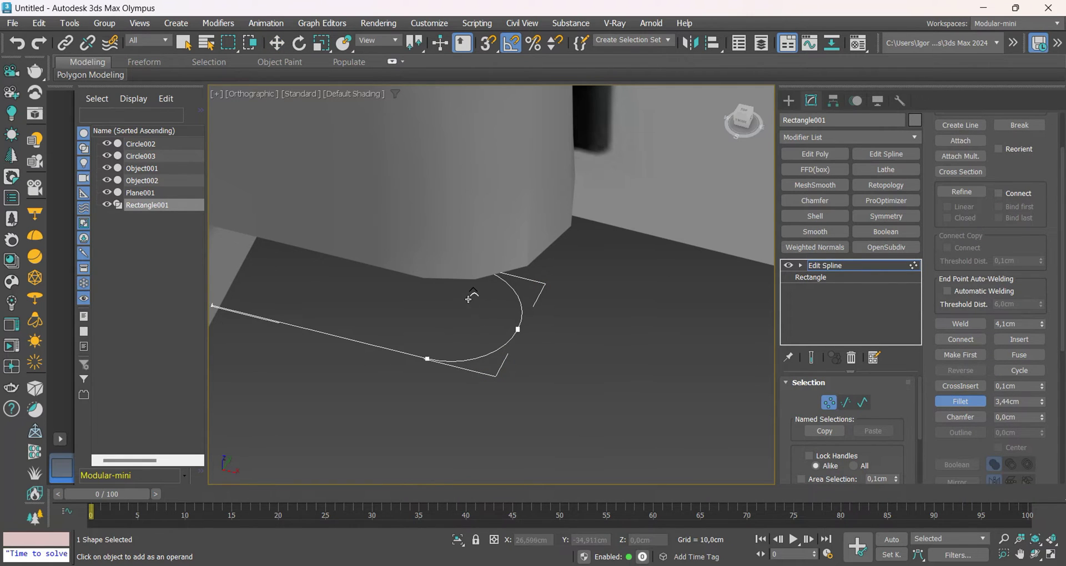
middle_click_drag(469, 299, 580, 343, "alt")
key("1")
Check the rounded rectangle against the reference button and convert it to an Editable Poly
key("f")
scroll(569, 321, "up", 4)
key("F3")
key("F3")
key("1")
key("1")
key("F3")
key("F3")
key("ctrl+t")
key("1")
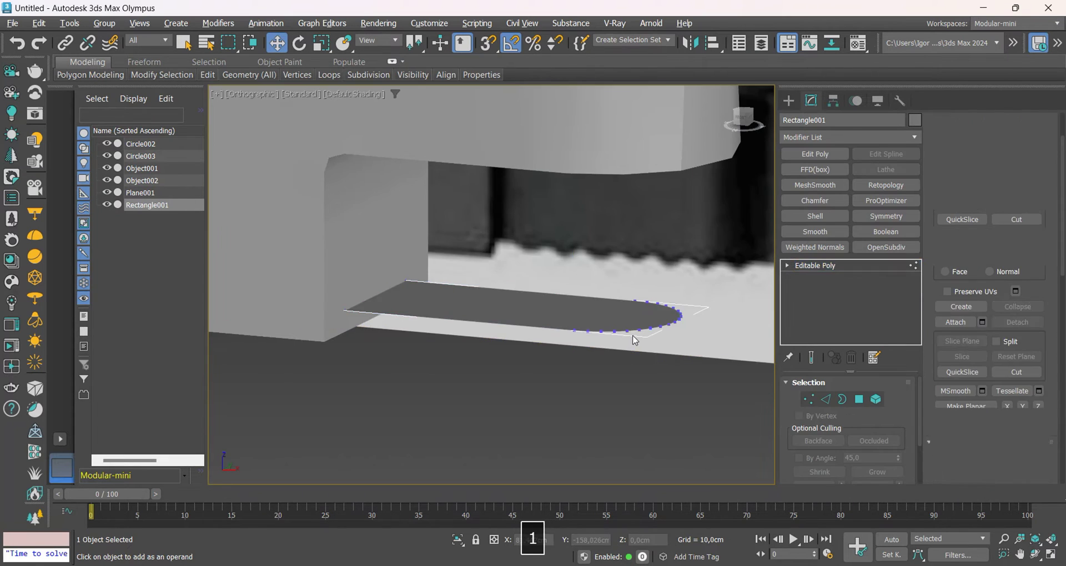
key("1")
Add a Shell modifier to the rounded shape, reset both amounts and set the Outer Amount to 7,24 cm
key("F3")
key("F3")
middle_click_drag(646, 319, 688, 283, "alt")
left_click(808, 218)
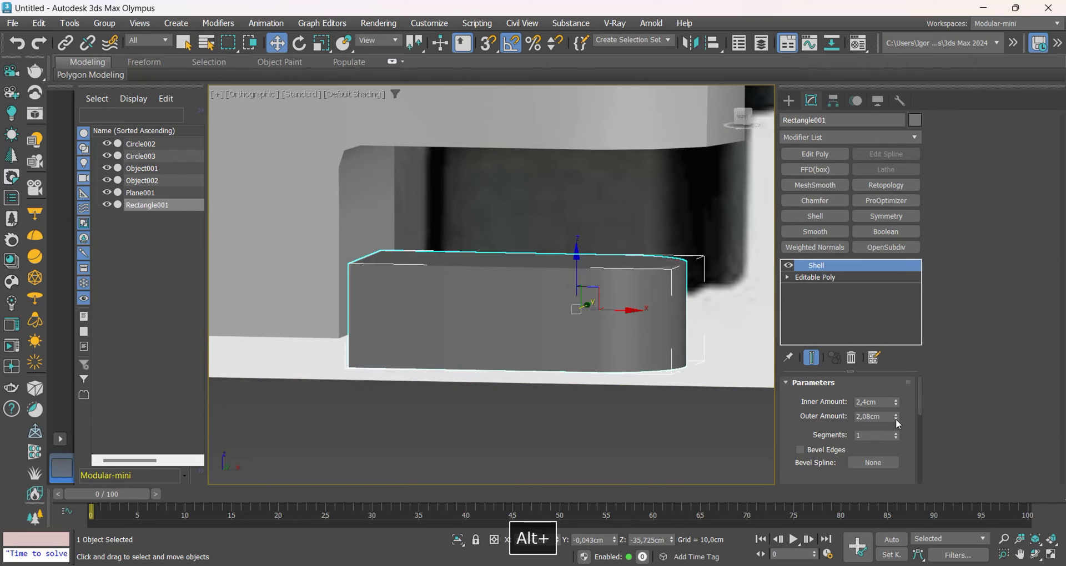
right_click(896, 402)
right_click(895, 416)
left_click_drag(896, 417, 874, 11)
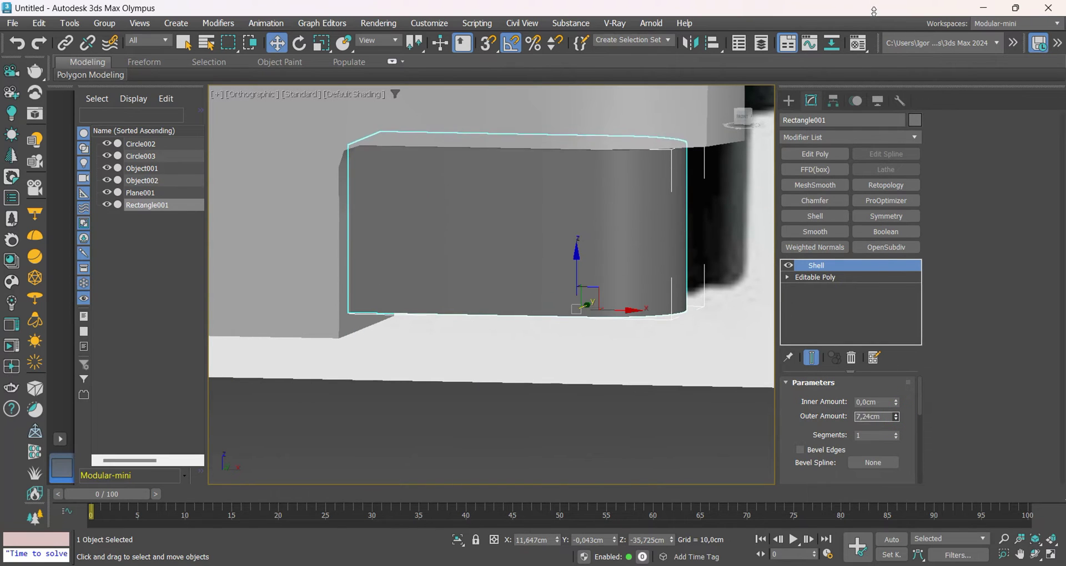
Convert the shelled button to an Editable Poly and raise its top vertices to the recess ceiling at Z -28,345 cm
middle_click_drag(524, 408, 516, 371, "alt")
key("F3")
key("F3")
scroll(588, 319, "down", 3)
key("f")
middle_click_drag(600, 311, 553, 314, "alt")
scroll(555, 314, "up", 4)
key("F3")
key("F3")
key("ctrl+t")
key("F3")
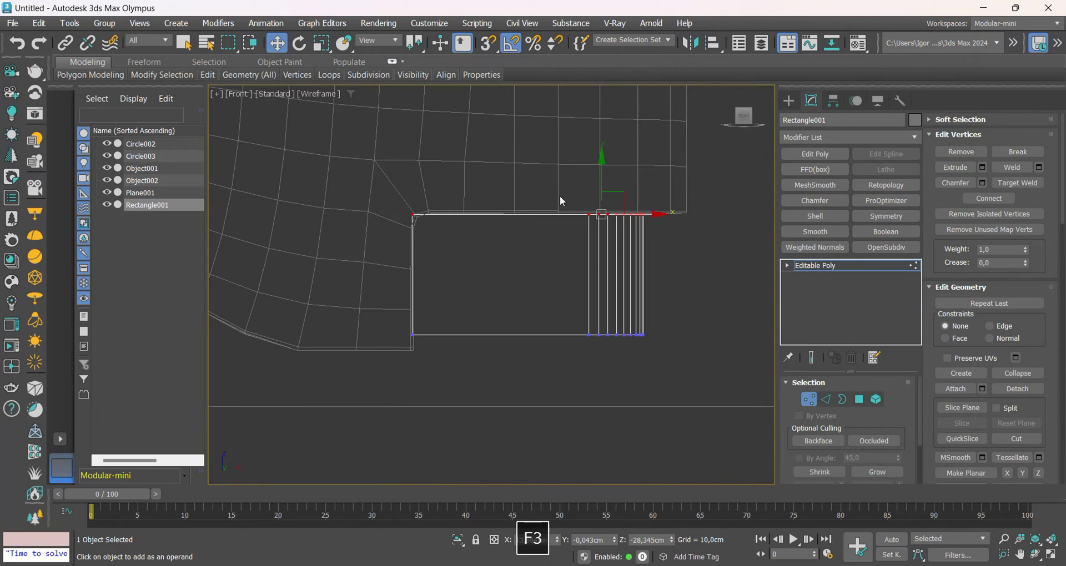
key("F3")
key("1")
Remove every second vertical edge, including its vertices, around the button's rounded end
key("F4")
key("F4")
middle_click_drag(555, 296, 554, 288)
key("F4")
mouse_move(536, 333)
middle_mouse_down("alt")
mouse_move(488, 299)
mouse_move(528, 312)
mouse_move(559, 295)
mouse_move(444, 260)
mouse_move(505, 217)
middle_mouse_up("alt")
key("F4")
scroll(533, 308, "up", 3)
key("2")
key("F4")
left_click(476, 198, "ctrl")
left_click(440, 198, "ctrl")
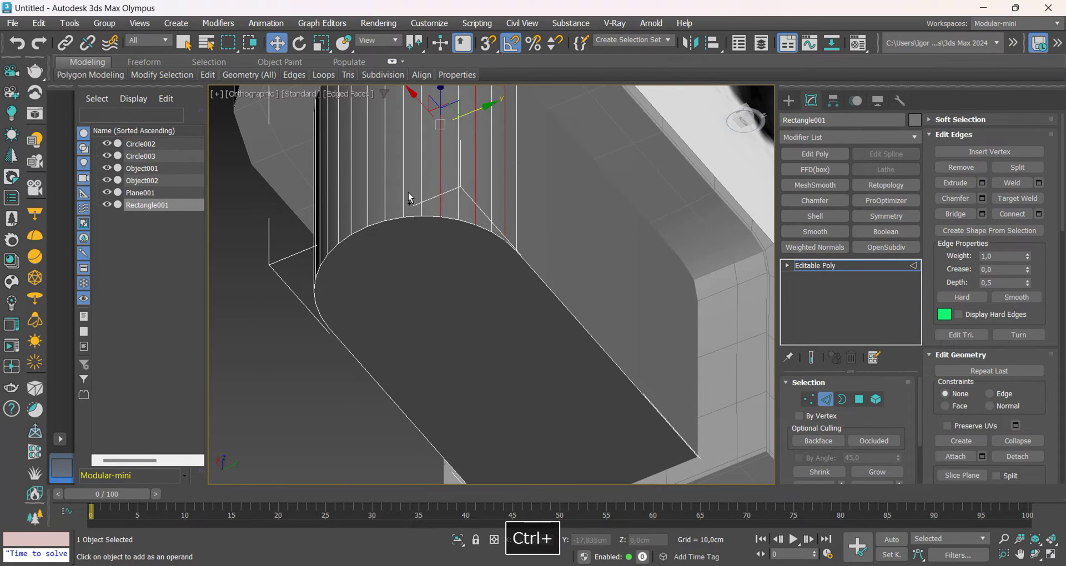
middle_click_drag(331, 282, 582, 367, "alt")
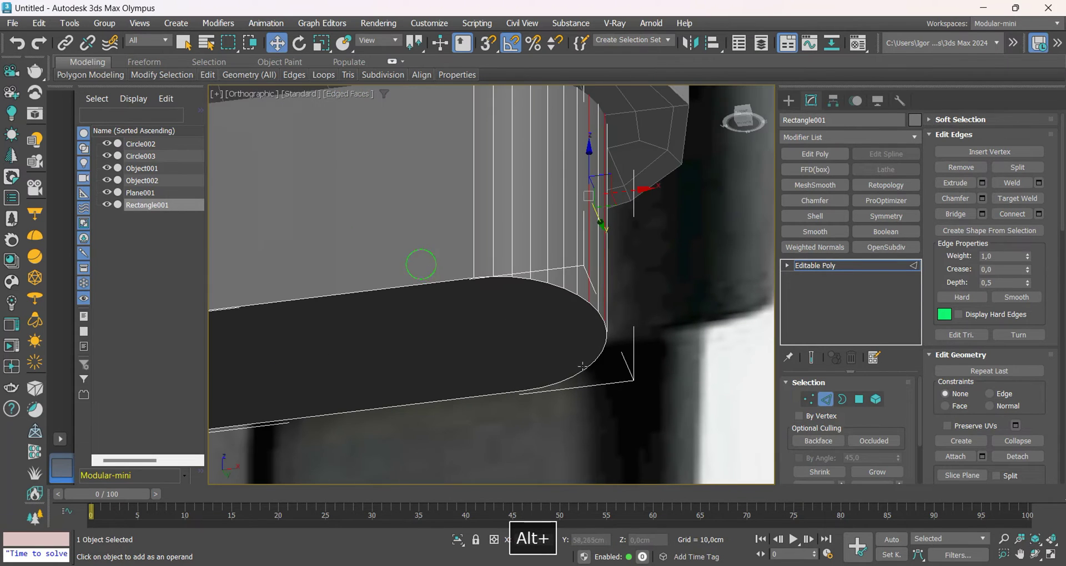
left_click(561, 259, "ctrl")
left_click(531, 254, "ctrl")
key("ctrl+BackSpace")
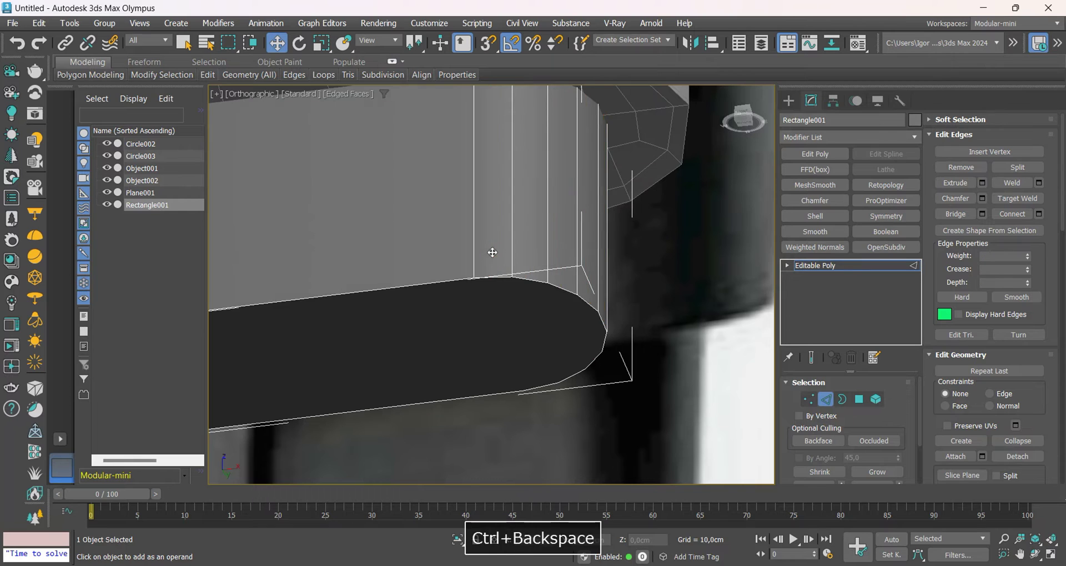
Connect the opposite vertices across the underside of the button's rounded end with parallel edges
key("1")
middle_click_drag(492, 251, 416, 192, "alt")
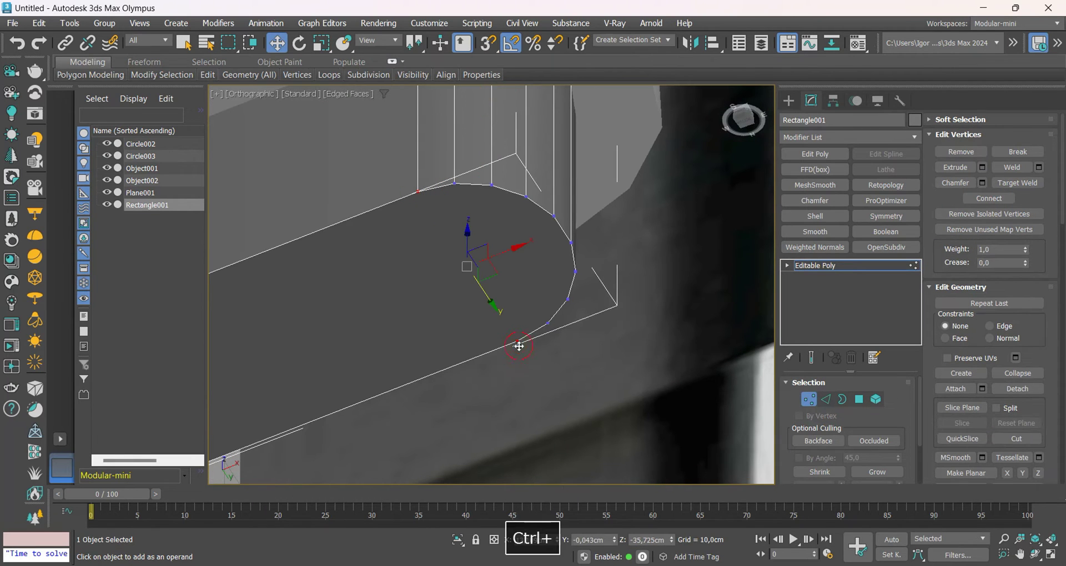
key("ctrl+shift+e")
left_click(453, 183, "ctrl")
key("ctrl+shift+e")
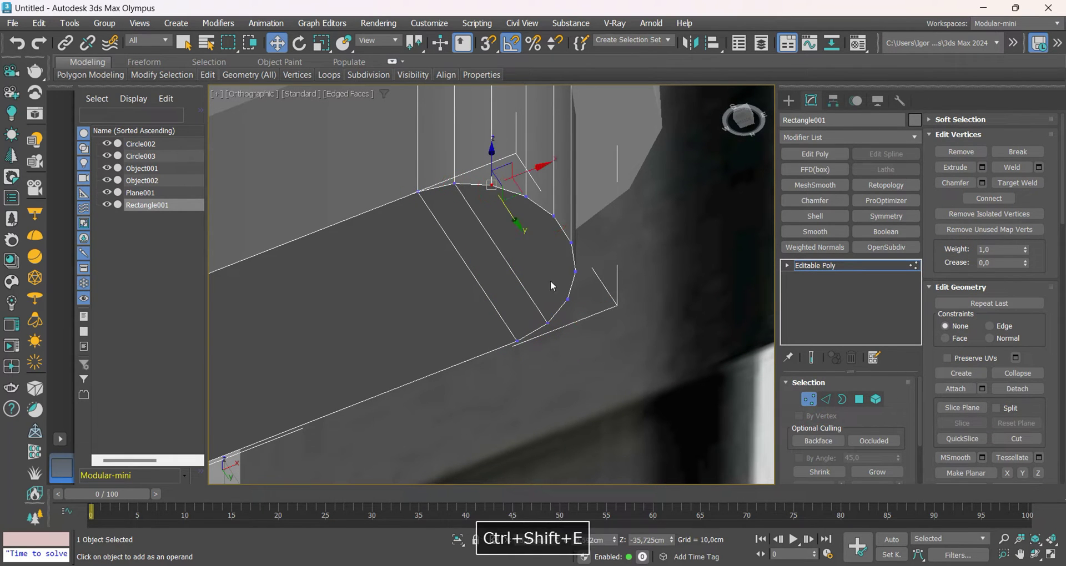
key("ctrl+shift+e")
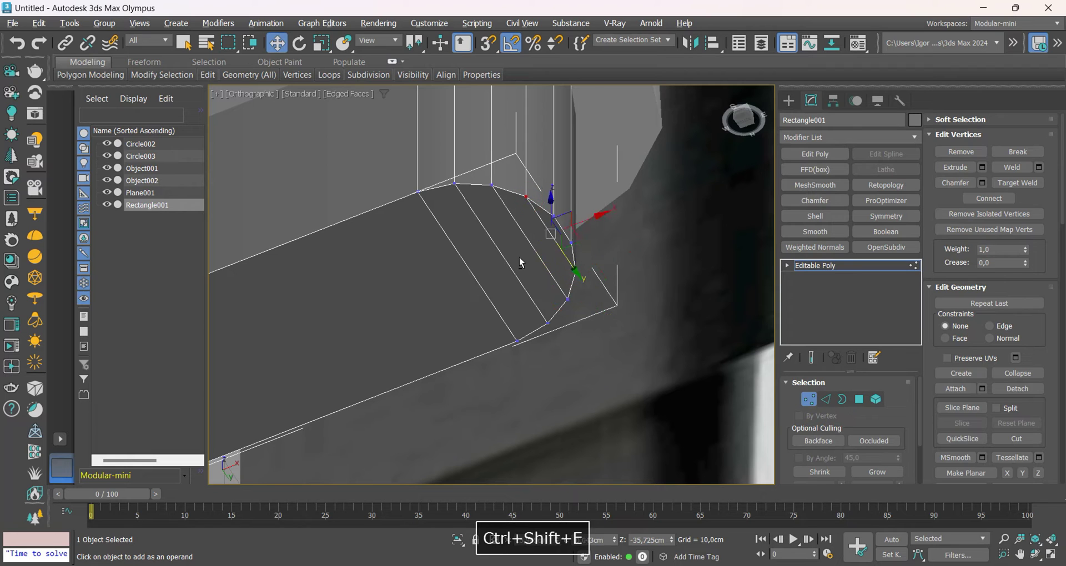
Examine the button's bottom edge in the front view against the serrations in the reference image
middle_click_drag(521, 262, 543, 309, "alt")
key("f")
key("F3")
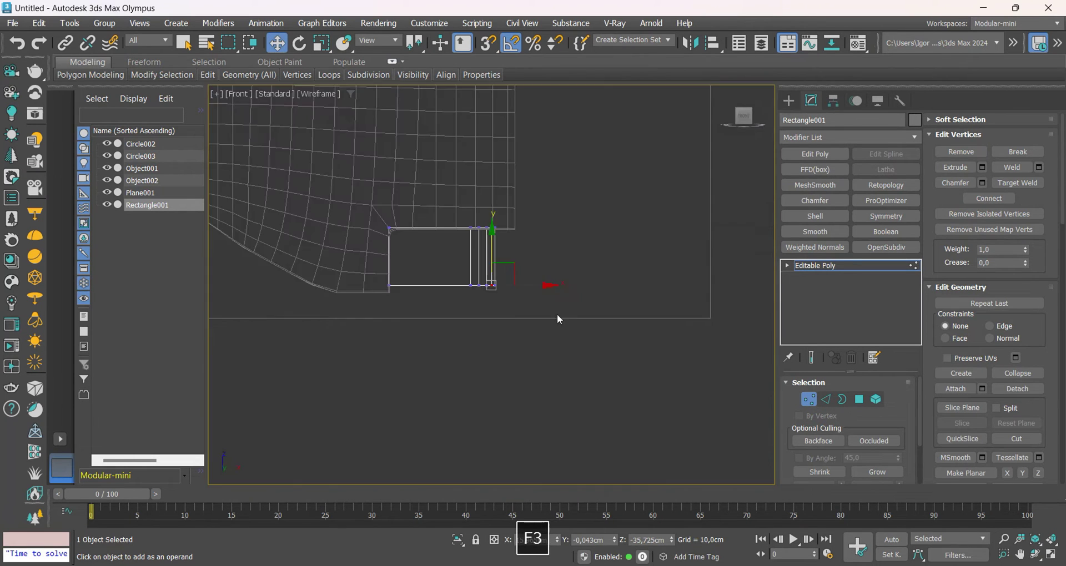
key("F3")
scroll(555, 313, "up", 4)
middle_click_drag(466, 309, 608, 312)
scroll(550, 310, "up", 1)
key("F3")
key("F3")
scroll(578, 318, "down", 2)
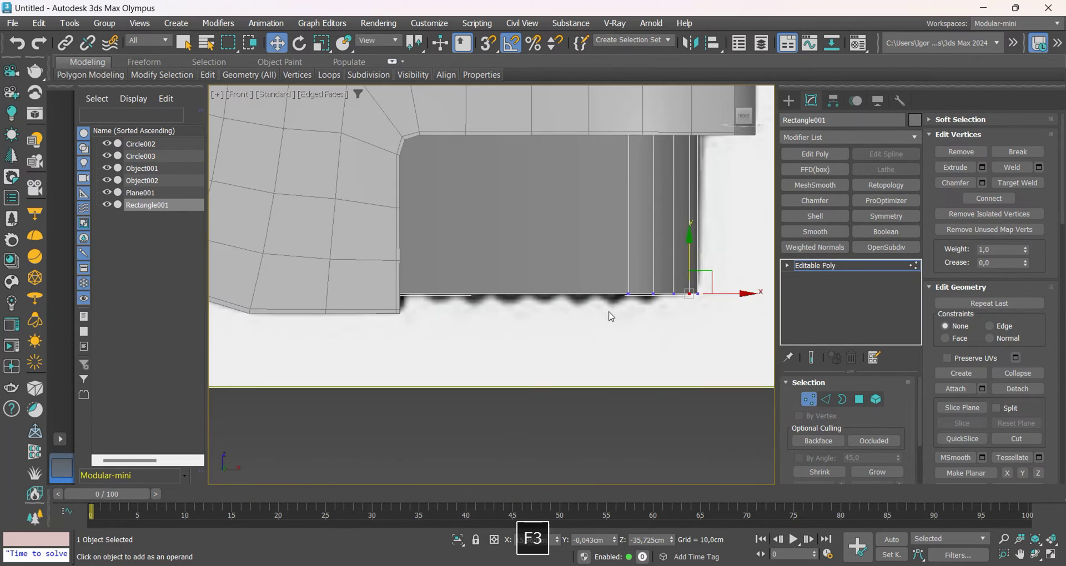
Connect the long straight edges of the button with 9 segments to divide its straight side into strips
key("2")
key("F3")
scroll(514, 335, "down", 3)
key("ctrl+c")
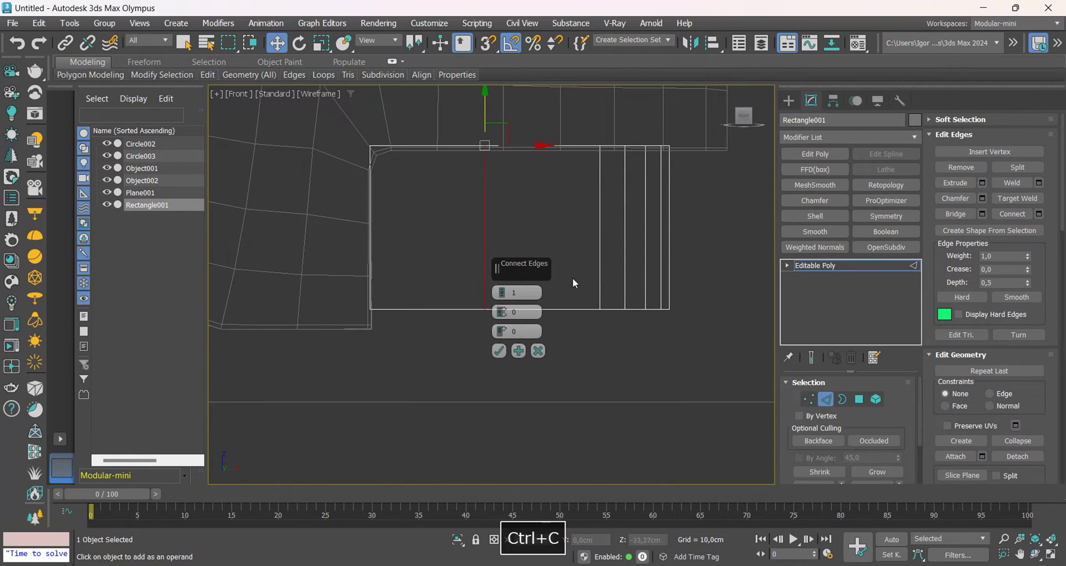
middle_click_drag(573, 279, 515, 273)
left_click_drag(501, 291, 491, 273)
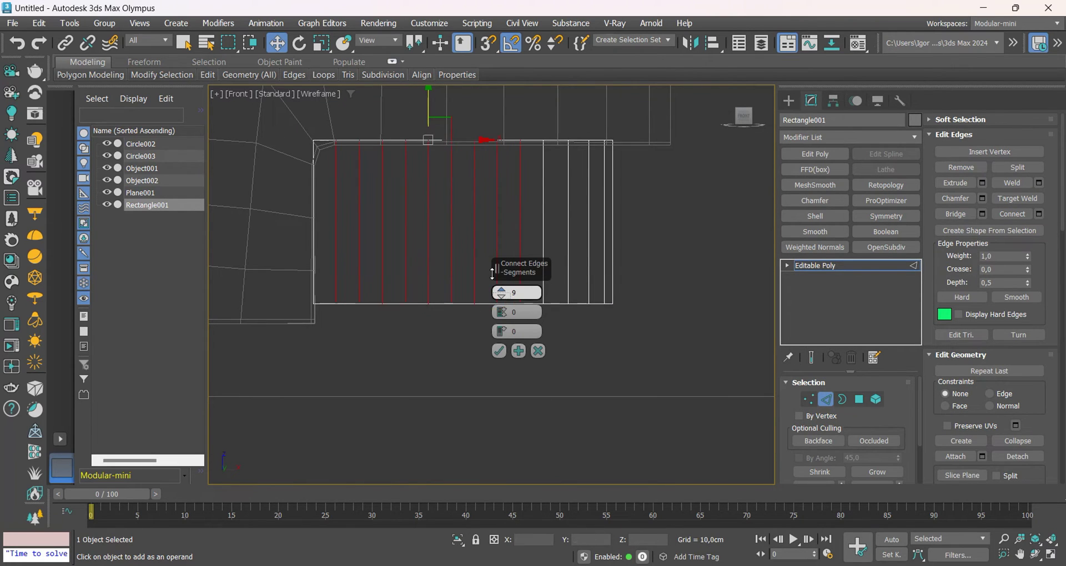
left_click(499, 351)
Subdivide each strip along the button's straight side, including the first strip of the curve, by connecting the ringed edges with 2 segments
key("F3")
key("F3")
key("F3")
middle_click_drag(398, 321, 409, 283)
key("F4")
key("F4")
middle_click_drag(466, 312, 456, 309)
scroll(336, 289, "up", 2)
left_click(330, 271)
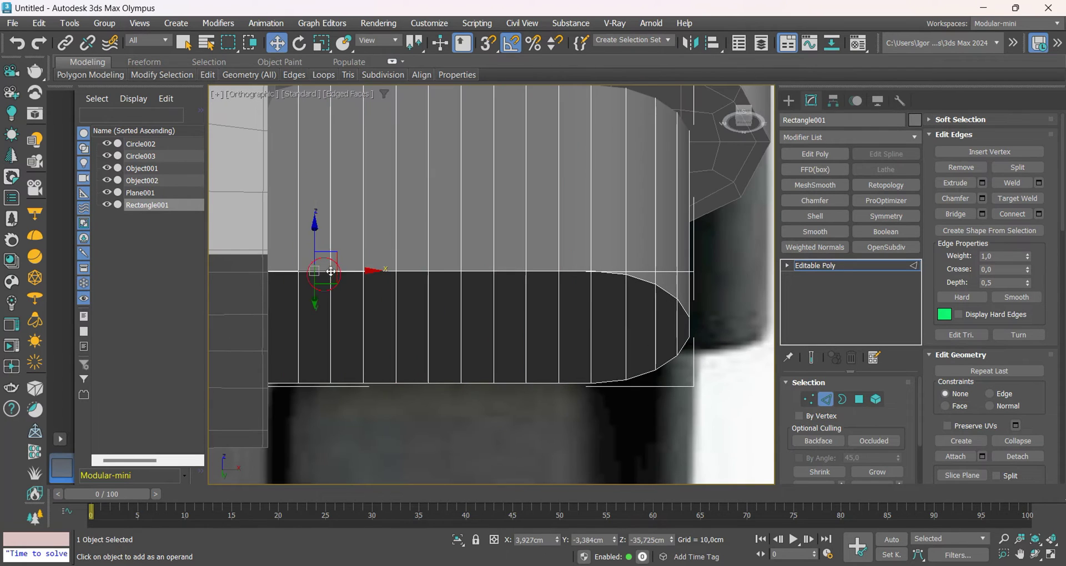
left_click(325, 271, "ctrl")
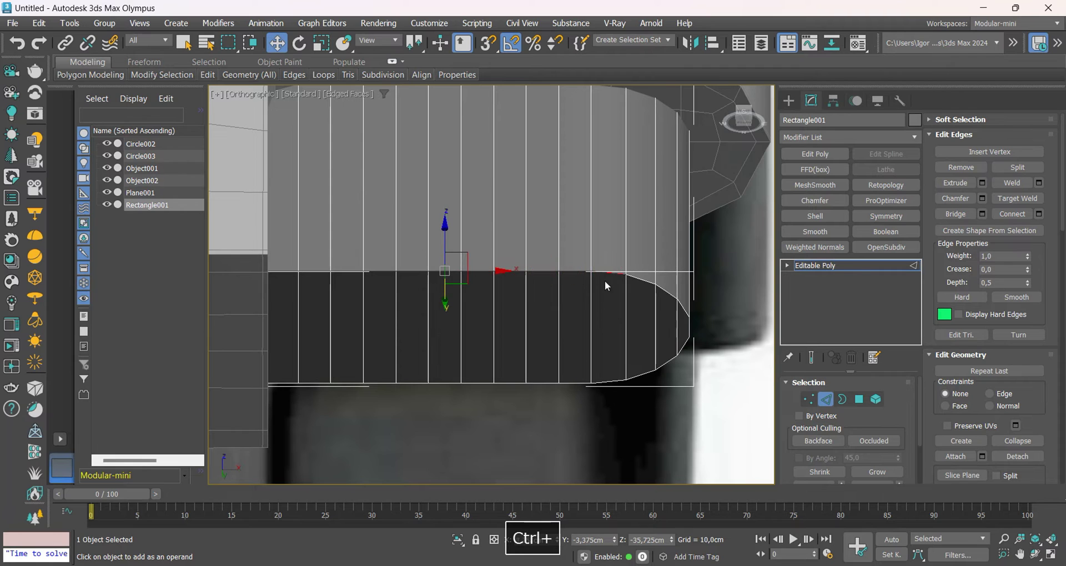
key("f")
key("z")
key("F3")
key("F3")
middle_click_drag(605, 318, 610, 278, "alt")
key("ctrl+c")
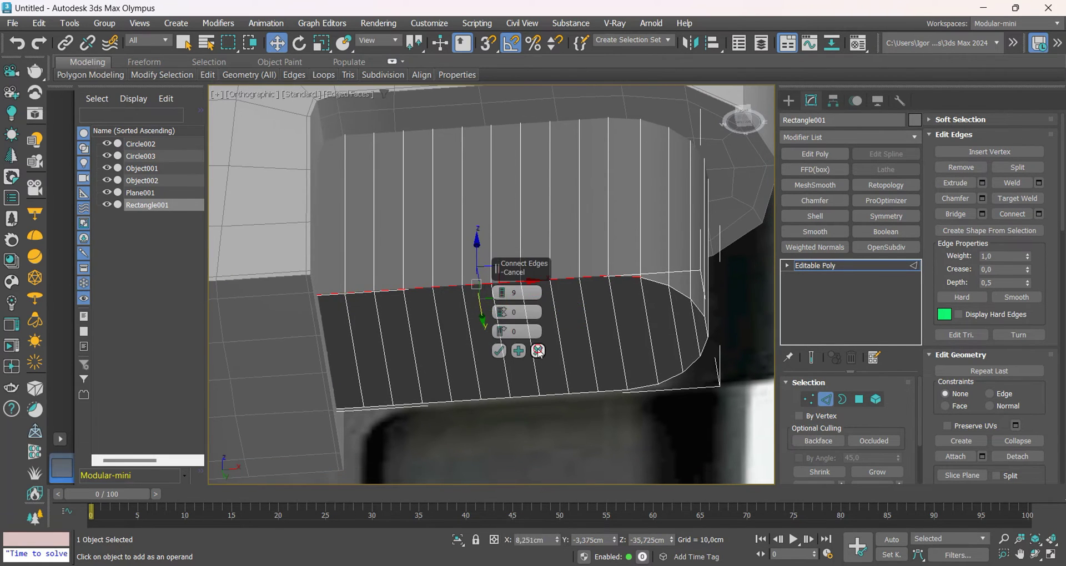
left_click(538, 350)
key("ctrl+x")
key("ctrl+c")
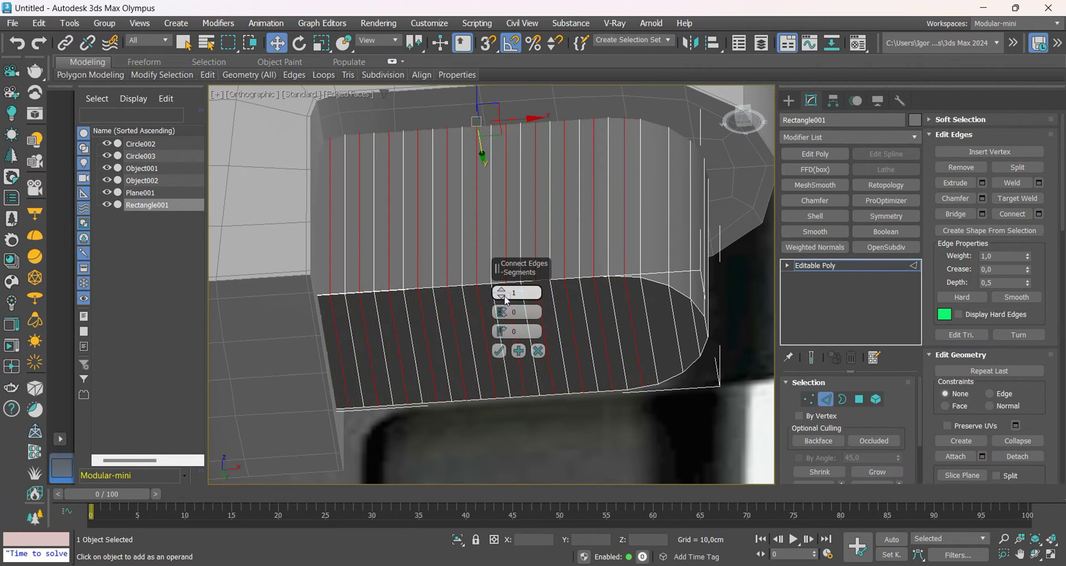
left_click(502, 292)
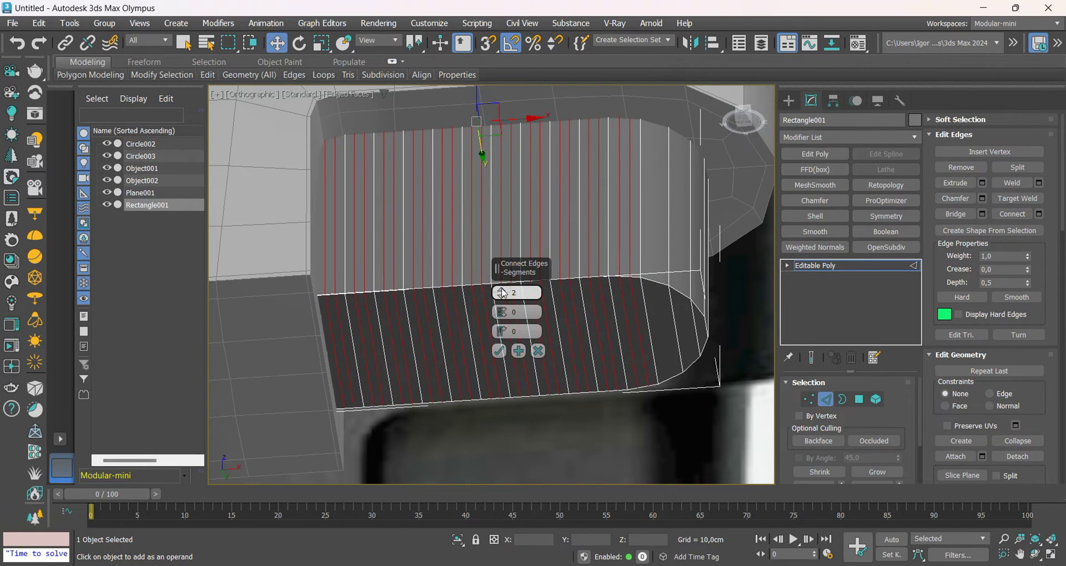
left_click(502, 351)
Select the middle polygon of every three-part strip along the button's underside, from the rounded end to the straight end
key("4")
left_click(664, 261)
left_click(621, 260, "ctrl")
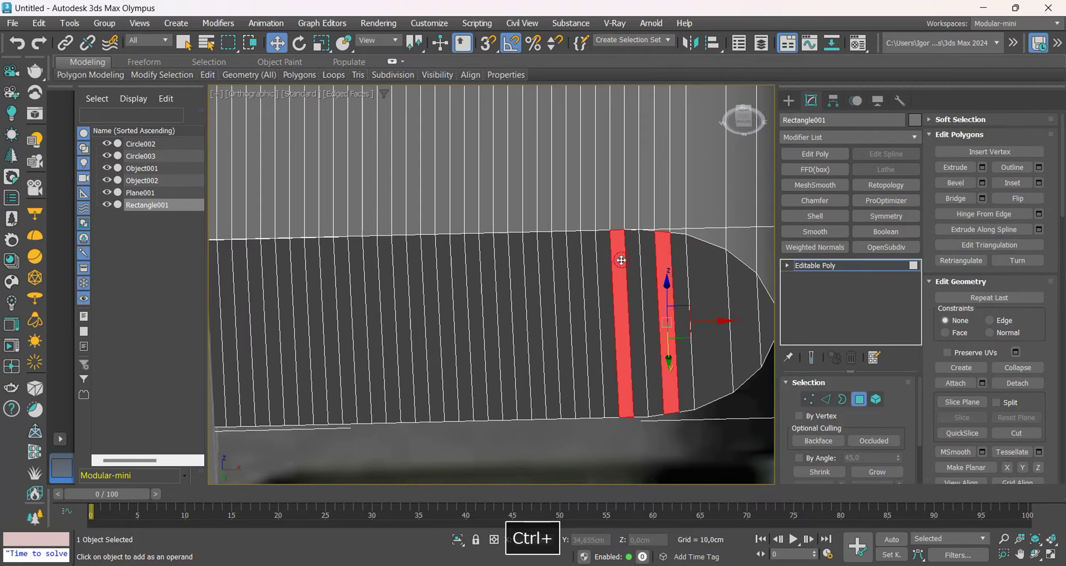
left_click(575, 262, "ctrl")
left_click(532, 265, "ctrl")
left_click(486, 268, "ctrl")
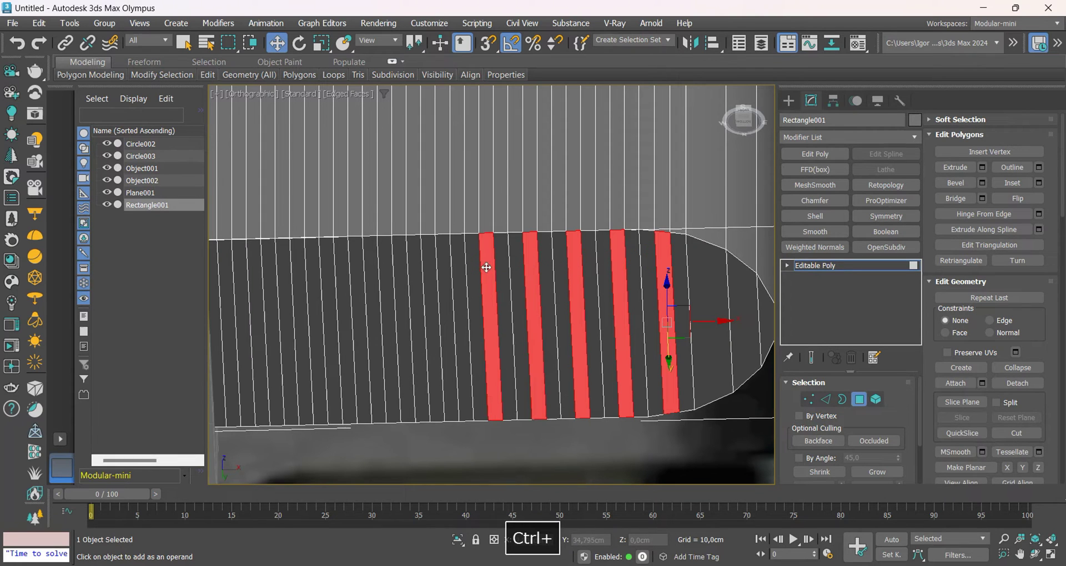
left_click(443, 269, "ctrl")
left_click(404, 278, "ctrl")
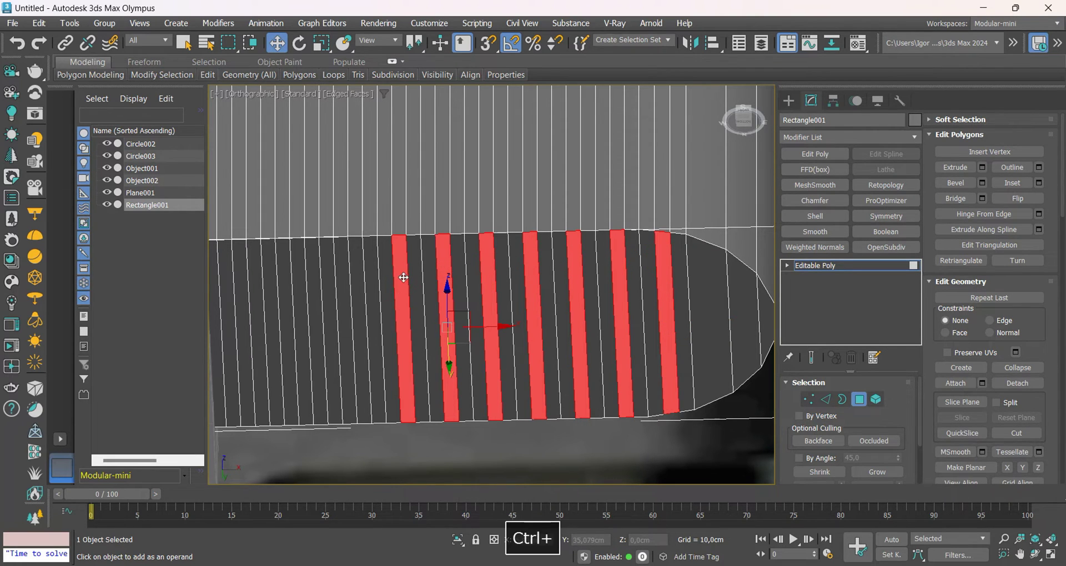
middle_click_drag(384, 288, 470, 281)
left_click(441, 280, "ctrl")
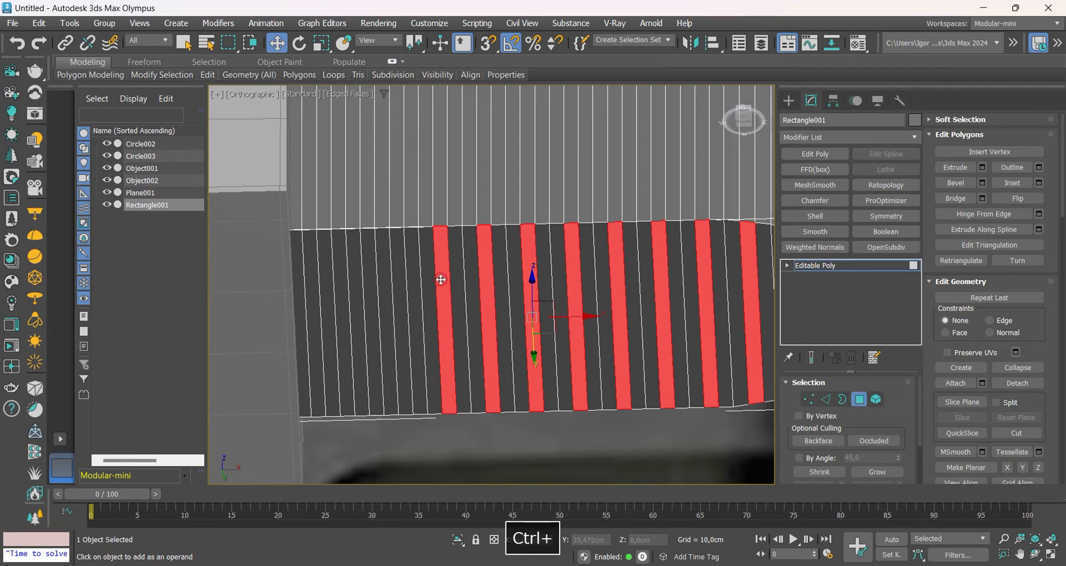
left_click(406, 282, "ctrl")
left_click(356, 283, "ctrl")
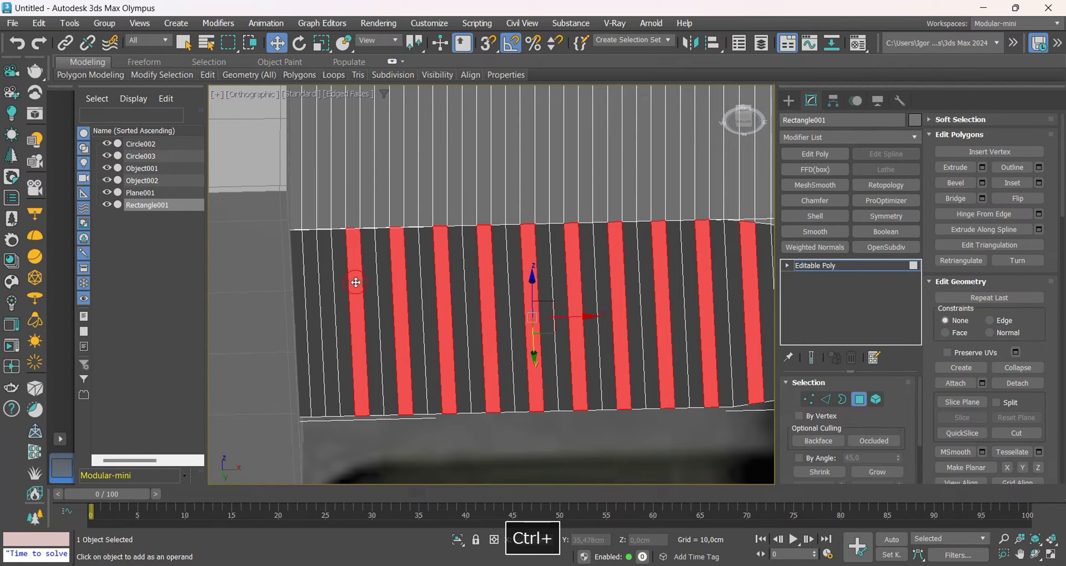
left_click(315, 283, "ctrl")
Bevel the selected underside strips with a height of about 0,093 cm and an outline of about -0,108 cm
key("F3")
key("F3")
scroll(401, 305, "down", 3)
key("f")
key("z")
key("F3")
key("F3")
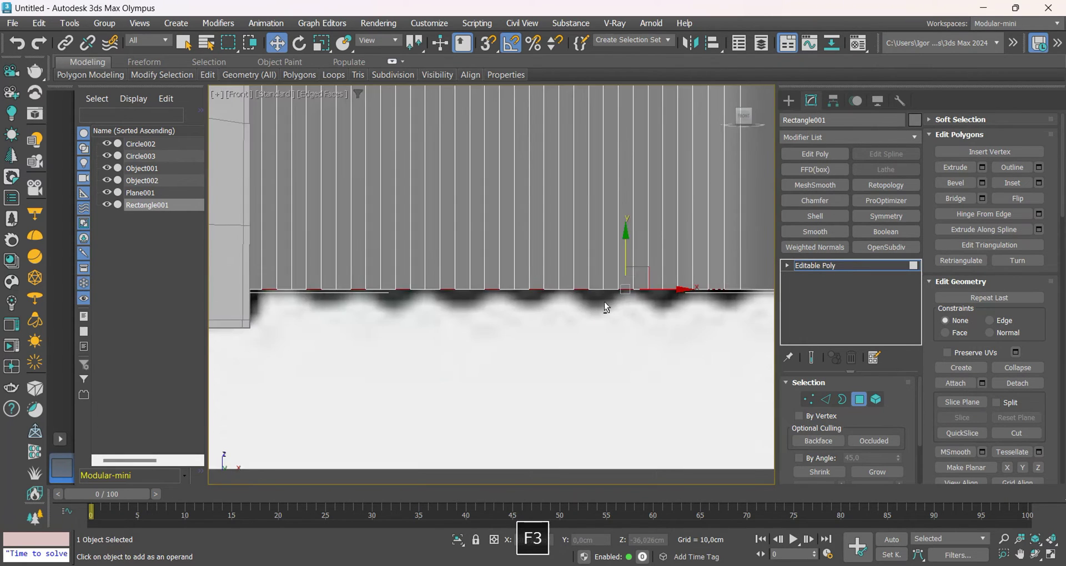
middle_click_drag(605, 307, 605, 277, "alt")
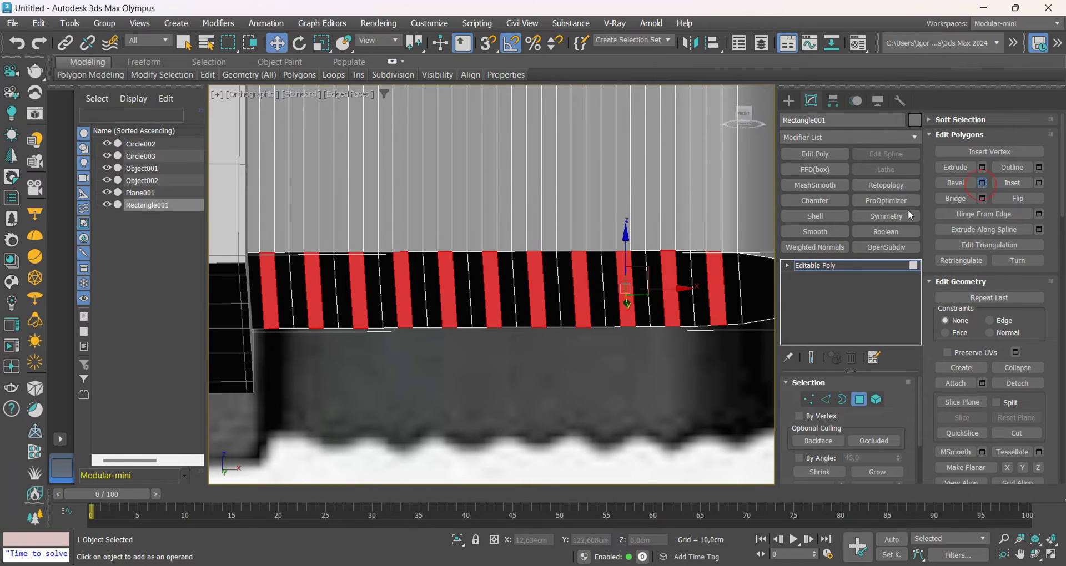
middle_click_drag(540, 318, 517, 290)
right_click(502, 312)
right_click(502, 332)
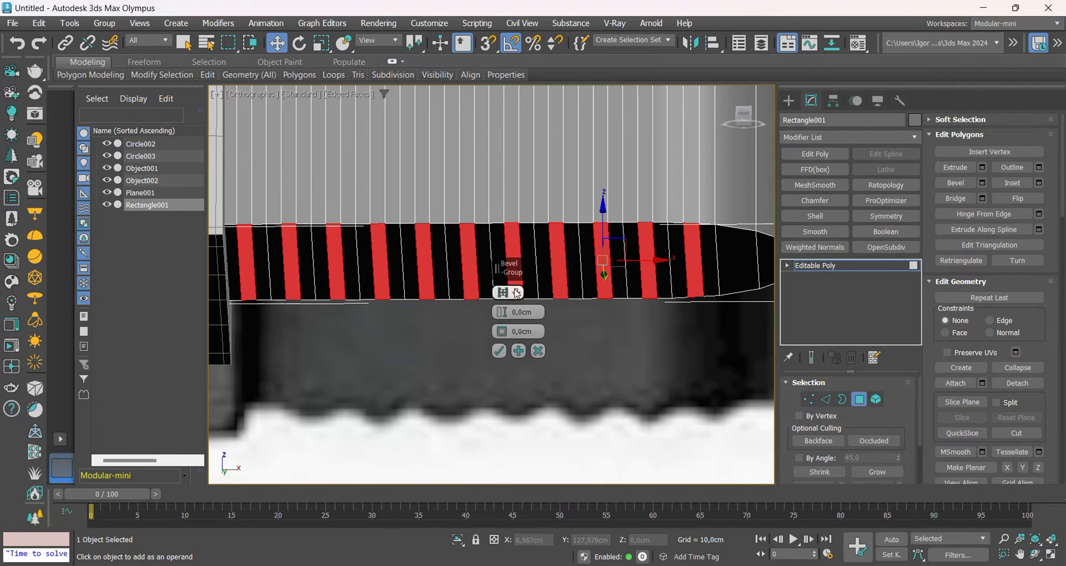
left_click(516, 293)
left_click(528, 311)
left_click_drag(499, 312, 496, 347)
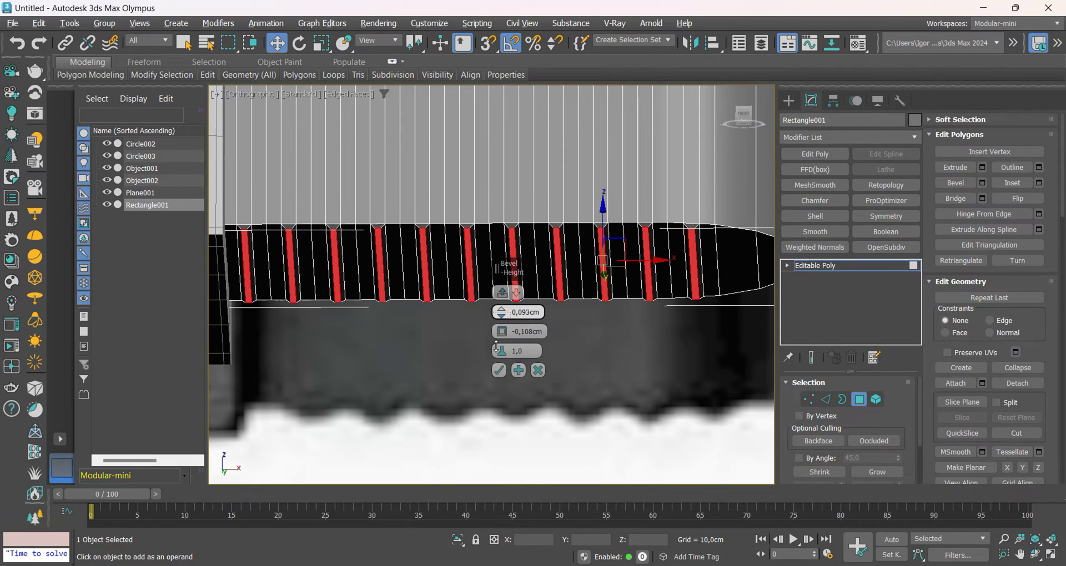
left_click(499, 371)
Select the vertices of all beveled ridges in the front view and lower them about 0,14 cm to match the reference serrations
key("z")
key("F3")
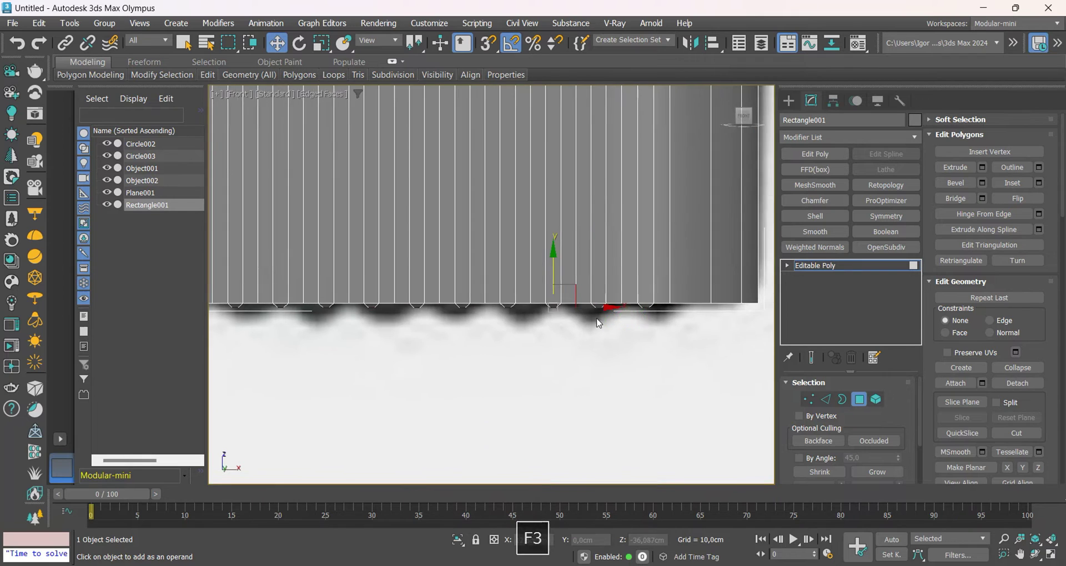
scroll(600, 313, "up", 6)
key("1")
scroll(619, 330, "down", 5)
key("F3")
scroll(678, 328, "up", 2)
left_click_drag(660, 318, 624, 288)
left_click_drag(593, 323, 492, 286, "ctrl")
middle_click_drag(478, 307, 554, 309)
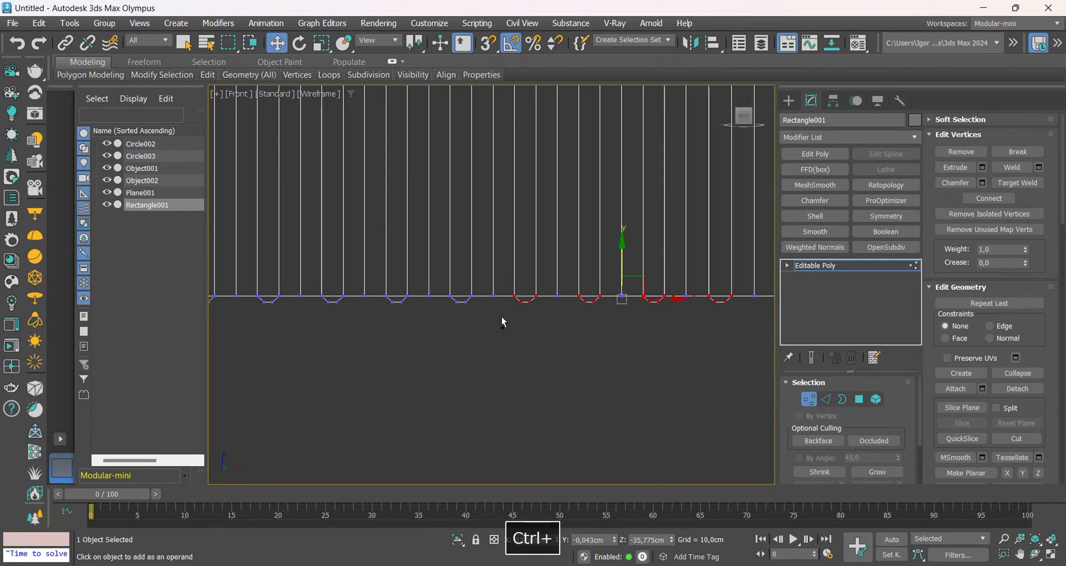
middle_click_drag(372, 312, 510, 294)
left_click_drag(537, 304, 510, 276, "ctrl")
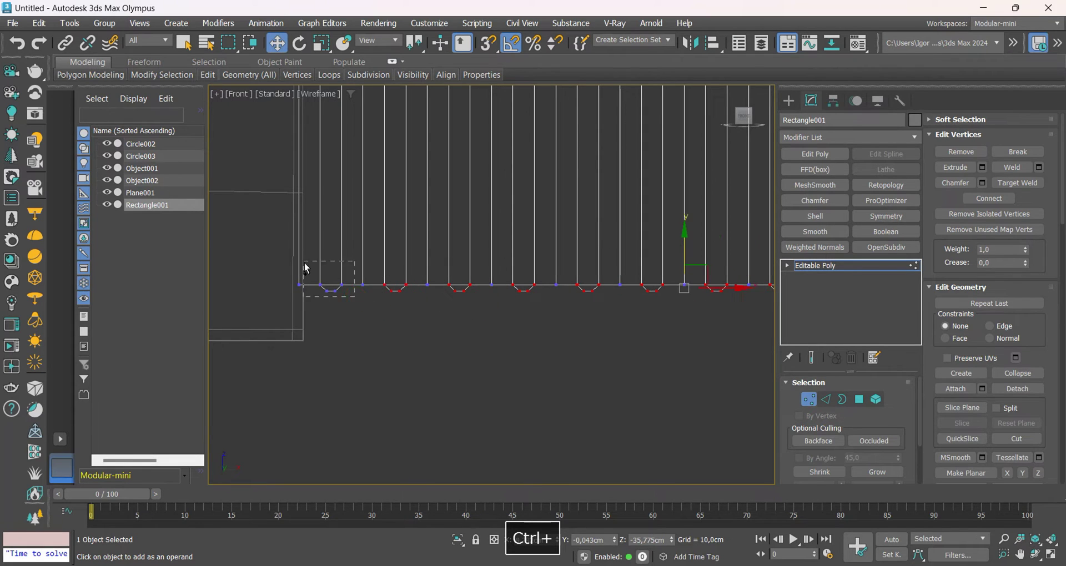
left_click_drag(304, 264, 303, 262, "ctrl")
middle_click_drag(339, 265, 311, 265)
key("F3")
left_click_drag(625, 250, 625, 258)
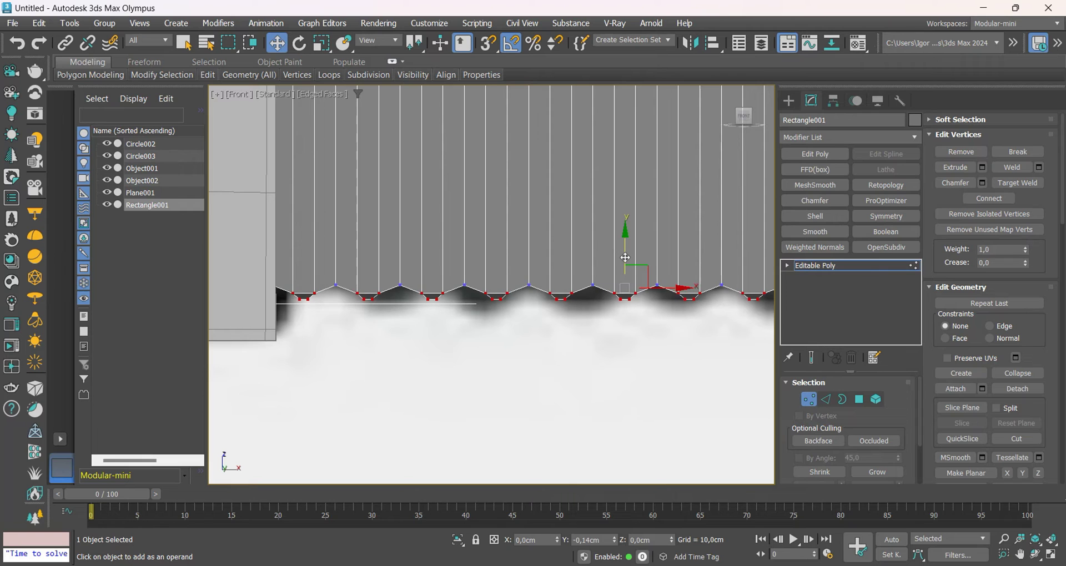
Finish vertex editing and isolate the button from the other objects
scroll(625, 258, "down", 3)
middle_click_drag(626, 258, 556, 311)
key("1")
key("alt+q")
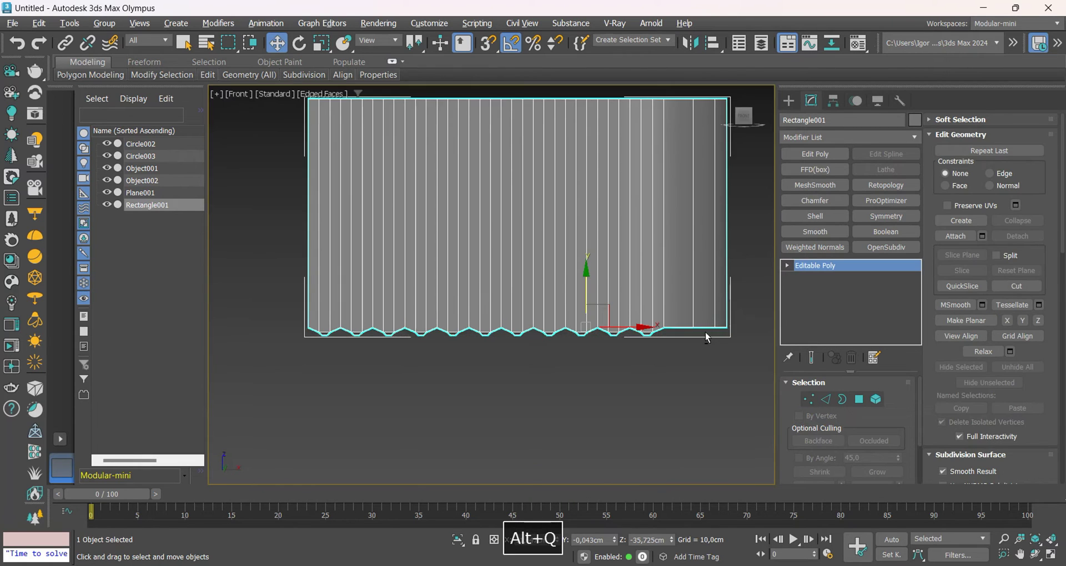
Insert supporting edge loops around the button's sides close to its bottom and top borders
key("F4")
middle_click_drag(706, 337, 662, 320, "alt")
key("F4")
scroll(661, 321, "up", 3)
key("alt+1")
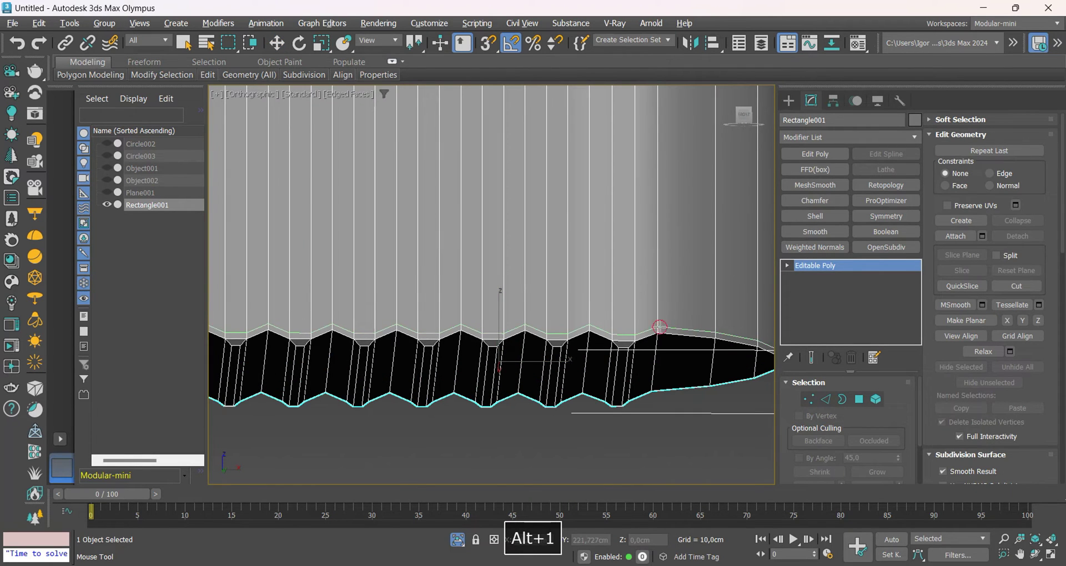
left_click(660, 327)
scroll(660, 326, "down", 4)
scroll(657, 172, "up", 3)
left_click(659, 169)
scroll(659, 170, "down", 3)
middle_click_drag(658, 172, 648, 250, "alt")
right_click(652, 233)
Connect the ring of vertical side edges around the button with 2 segments
scroll(649, 250, "up", 1)
key("2")
left_click(658, 235)
key("alt+r")
key("ctrl+c")
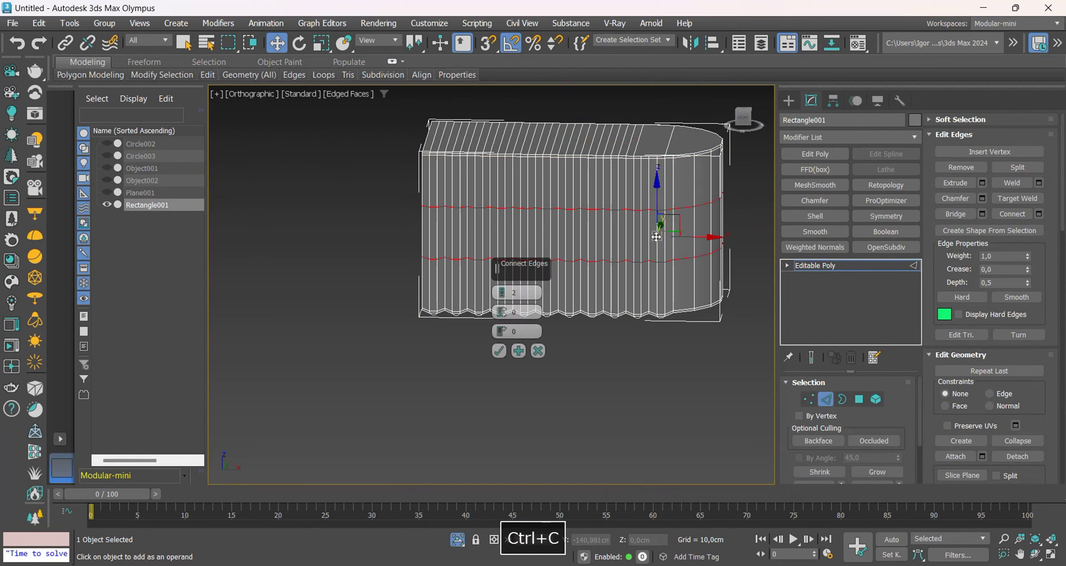
left_click(499, 351)
key("2")
Add an OpenSubdiv modifier to the button and set its Iterations to 2
left_click(886, 247)
key("F4")
scroll(740, 308, "up", 5)
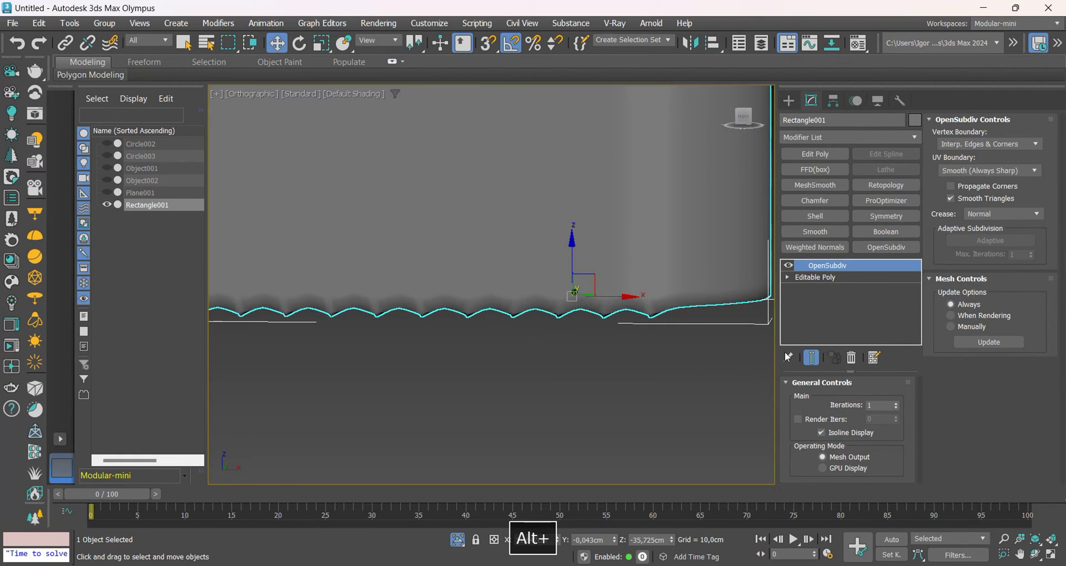
left_click(896, 403)
Inspect the smoothed serrations from below and disable the OpenSubdiv modifier
key("F4")
middle_click_drag(660, 343, 653, 221, "alt")
scroll(653, 221, "up", 4)
key("F4")
key("F4")
left_click(788, 266)
key("F4")
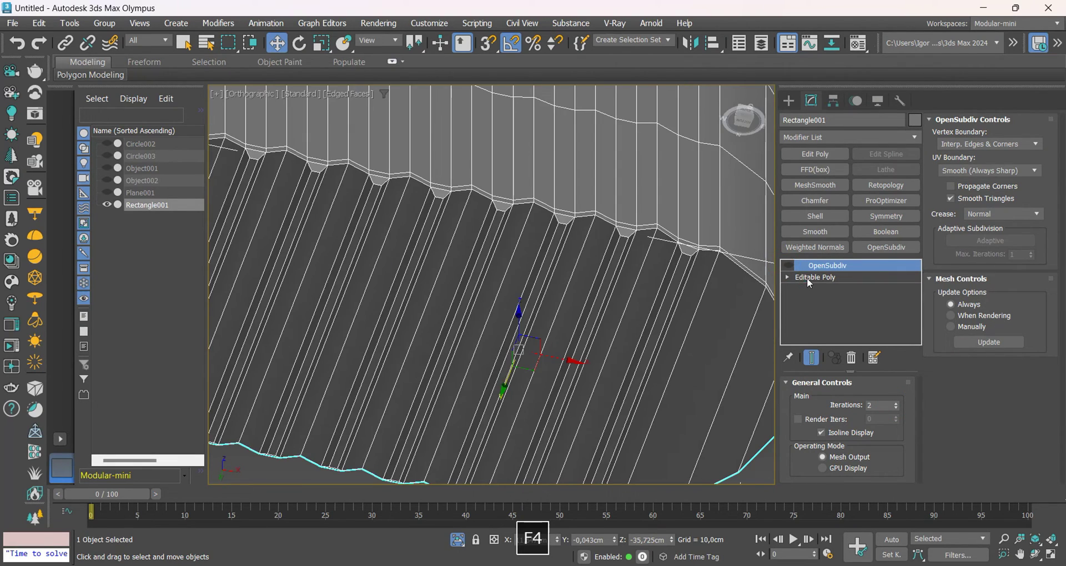
In the Editable Poly, connect the ring of edges running across the underside with 2 segments, pinched toward the outer borders
left_click(807, 277)
key("2")
scroll(669, 307, "down", 5)
middle_click_drag(668, 307, 633, 323, "alt")
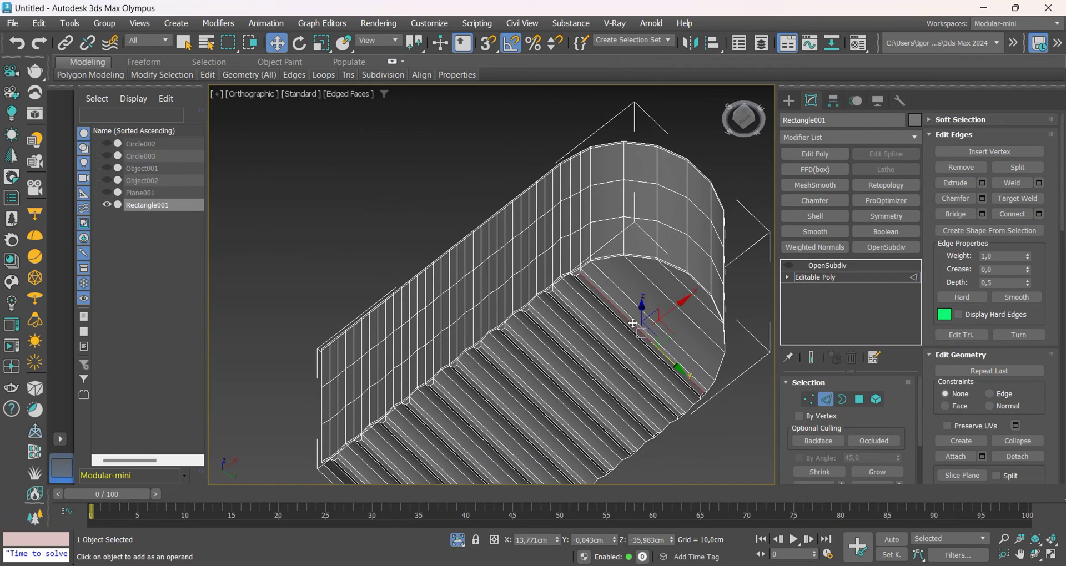
key("ctrl+r")
key("ctrl+c")
left_click_drag(504, 312, 488, 202)
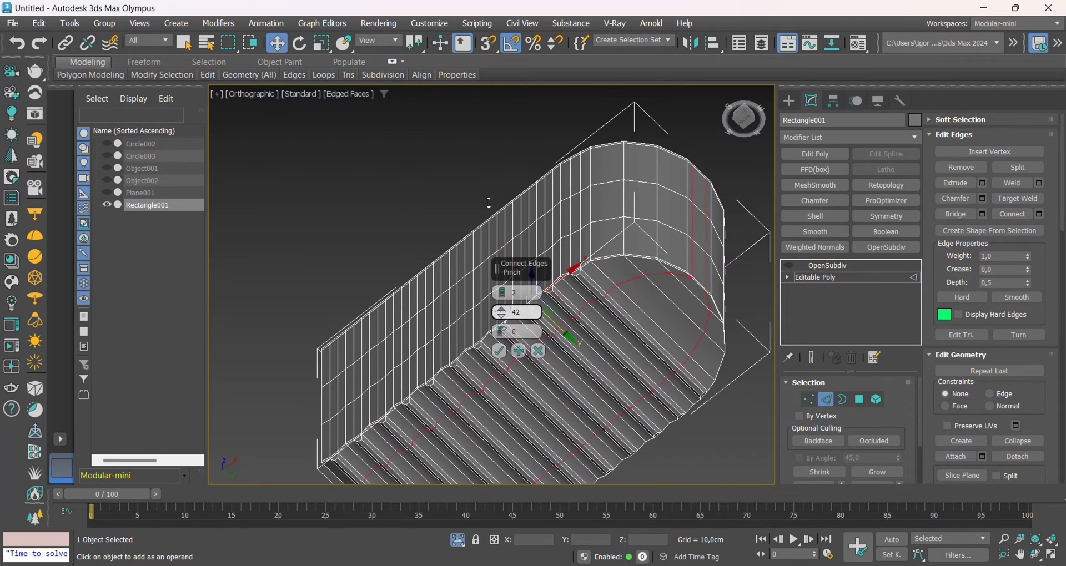
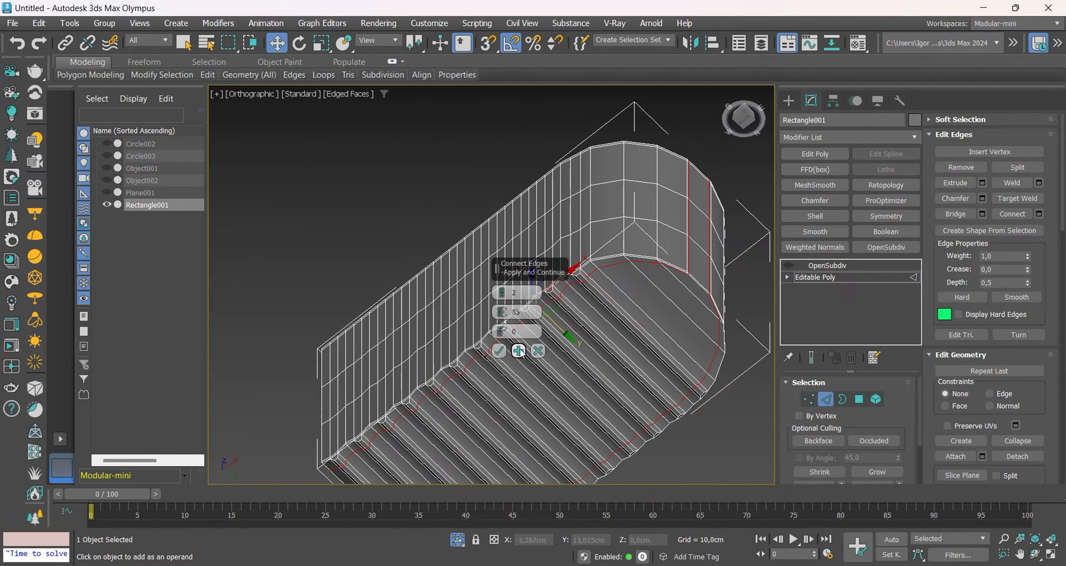
left_click(499, 351)
Remove the newly connected rim edges at the rounded end of the button's underside
scroll(674, 251, "up", 5)
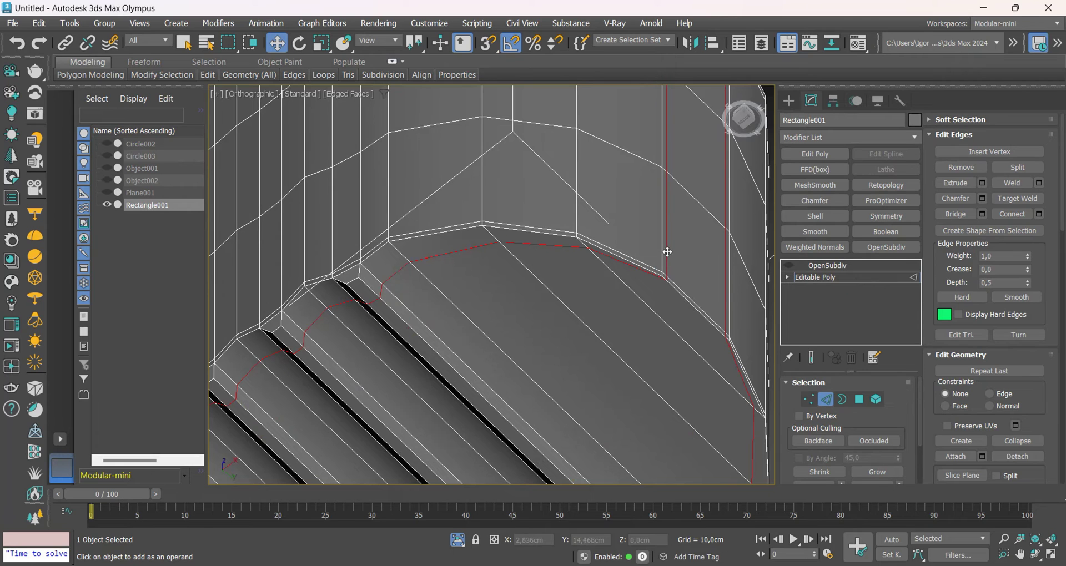
scroll(667, 282, "up", 3)
left_click(636, 263)
middle_click_drag(633, 272, 496, 208)
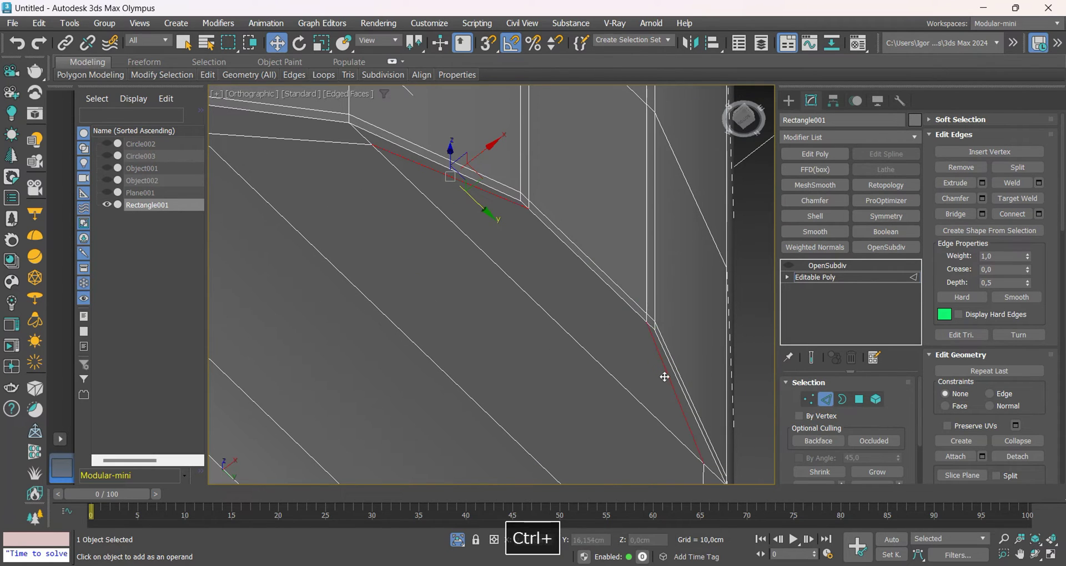
key("ctrl+BackSpace")
scroll(491, 180, "down", 3)
left_click(418, 161)
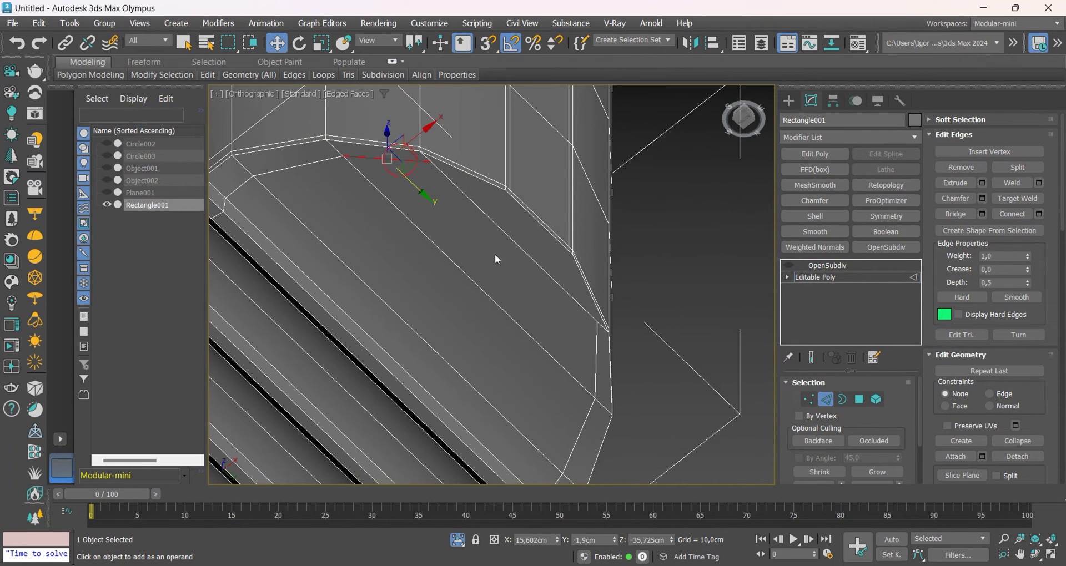
key("1")
key("2")
Remove the two extra vertical edge lines from the side wall of the rounded end
middle_click_drag(587, 245, 508, 361)
scroll(569, 233, "down", 4)
middle_click_drag(538, 161, 520, 221)
scroll(560, 259, "up", 4)
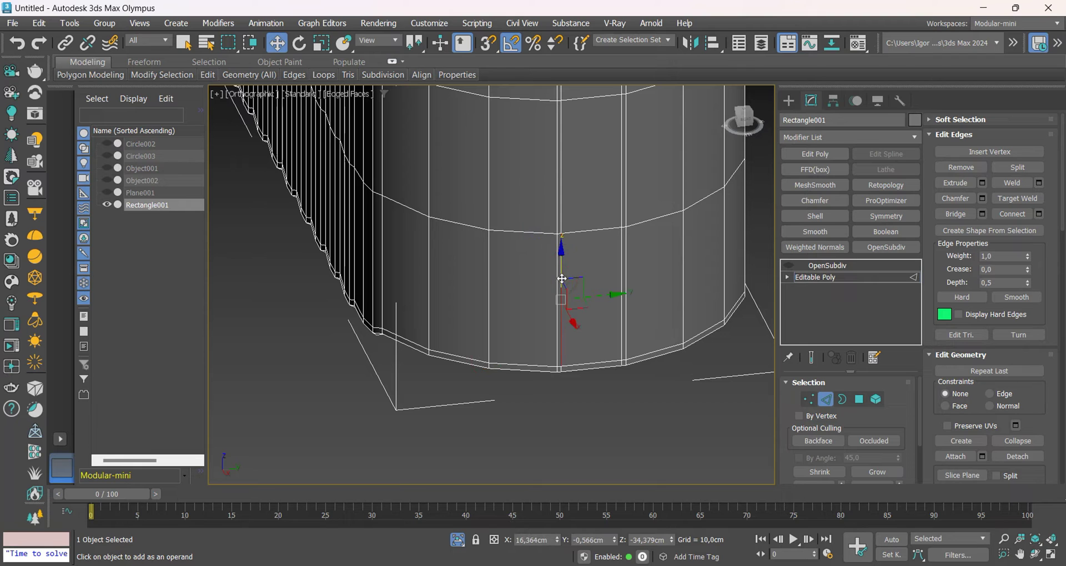
left_click(618, 293, "ctrl")
key("ctrl+BackSpace")
scroll(645, 331, "down", 6)
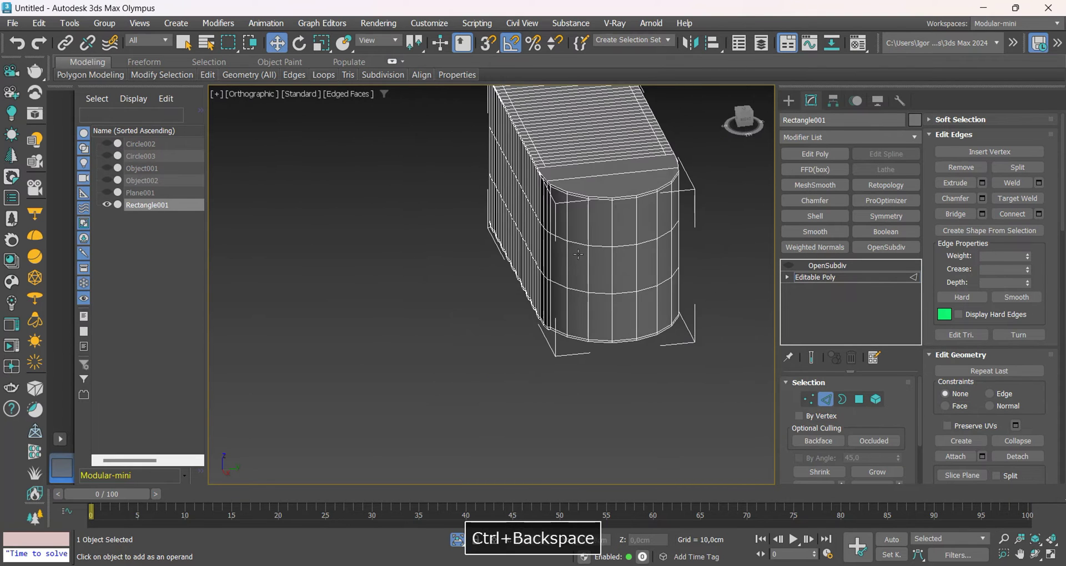
Cut an inset row of edges on the top face, following the rounded rim and tied to its corner vertices
middle_click_drag(606, 229, 641, 247, "alt")
scroll(535, 285, "up", 8)
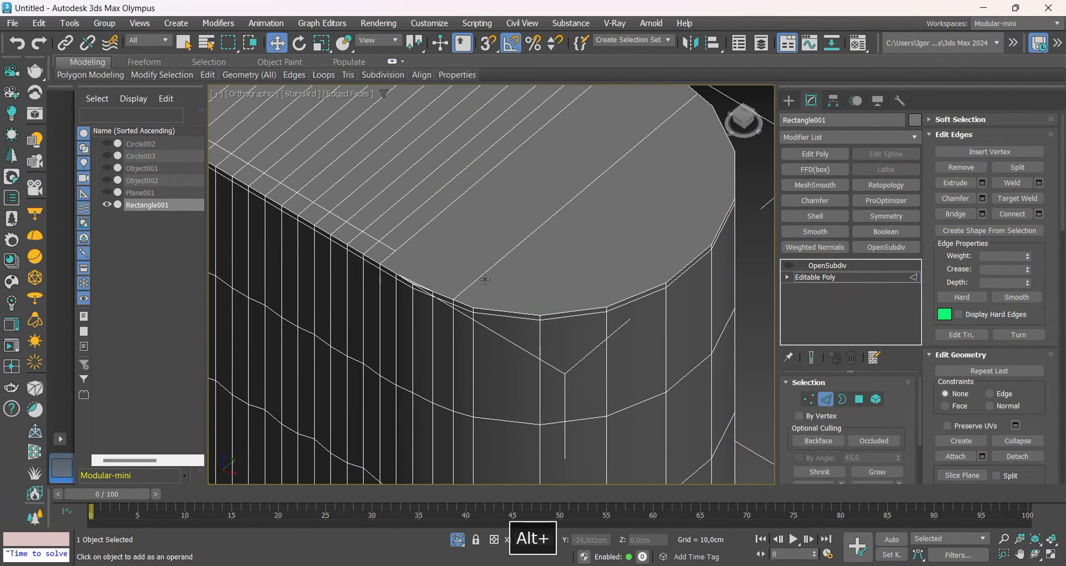
key("1")
key("alt+c")
left_click(365, 240)
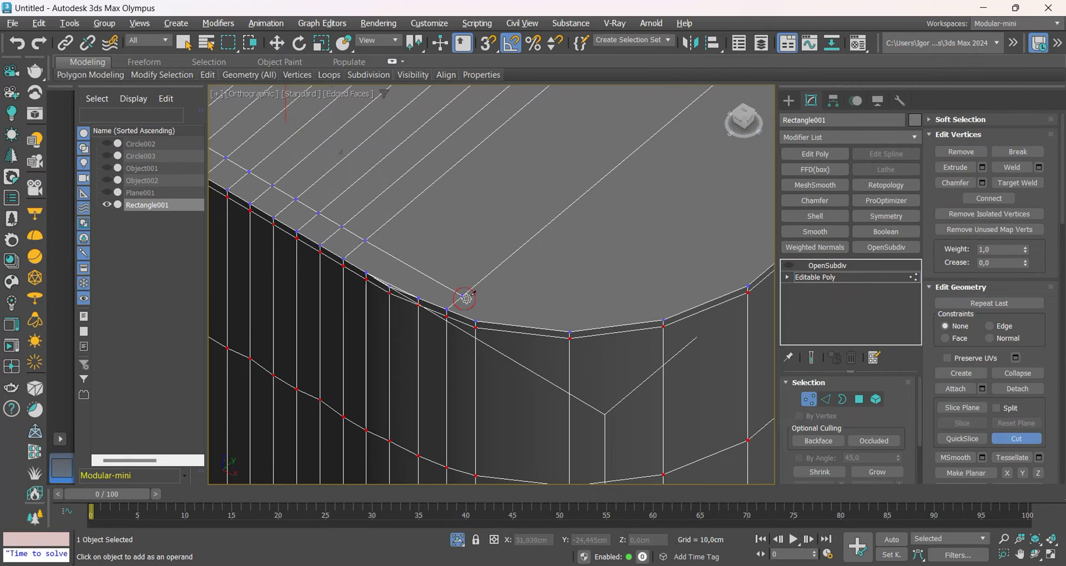
middle_click_drag(577, 308, 486, 361)
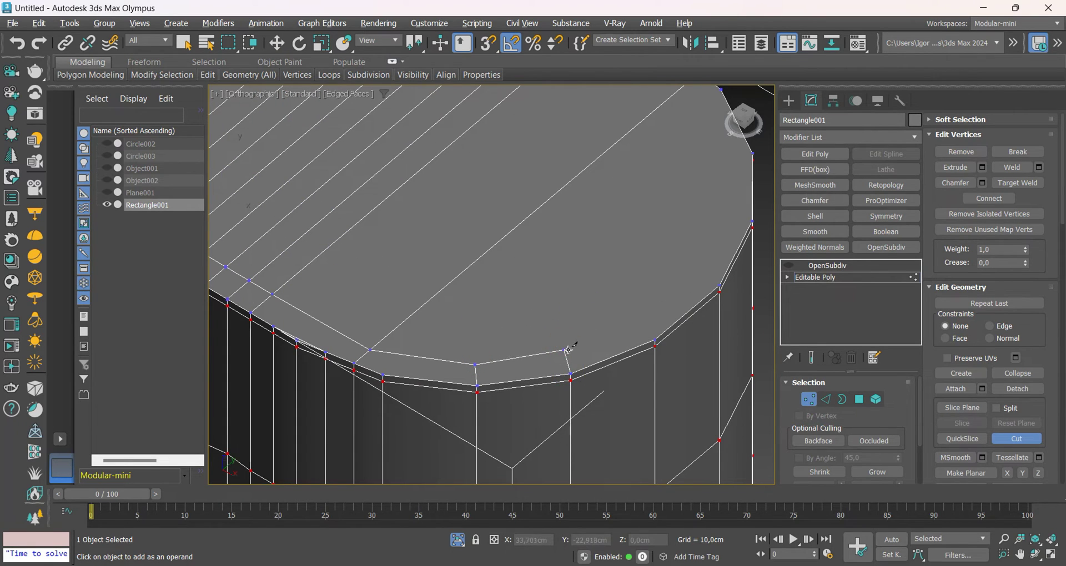
key("ctrl+z")
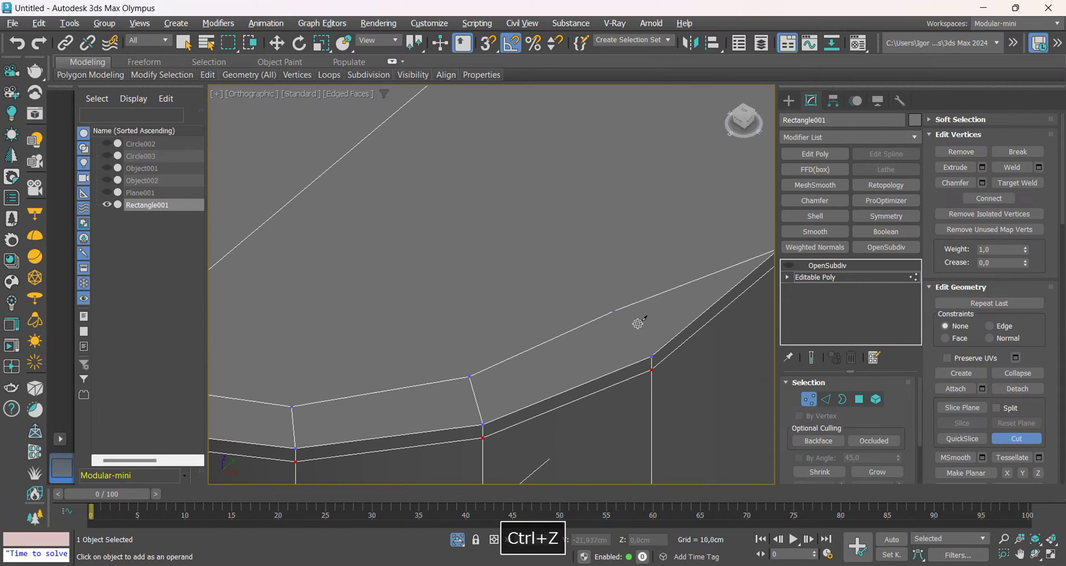
left_click(470, 375)
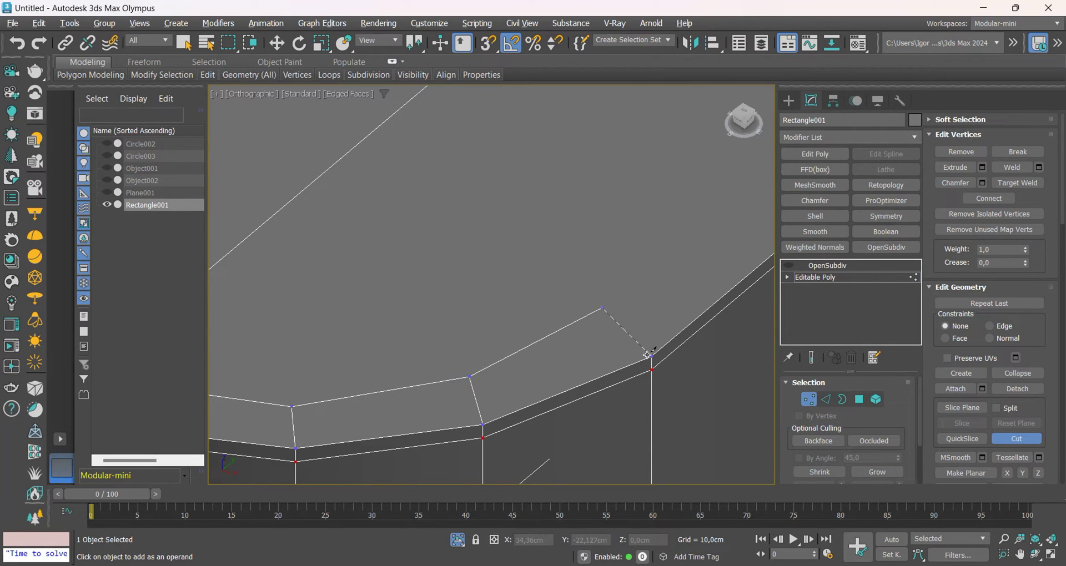
middle_click_drag(647, 319, 451, 392)
scroll(452, 392, "down", 3)
scroll(487, 344, "up", 3)
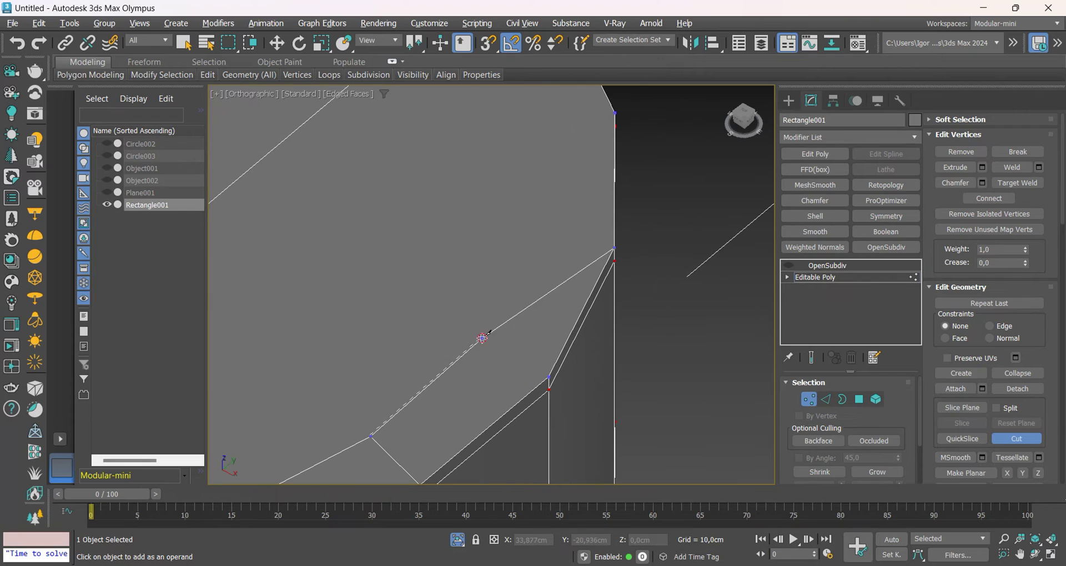
right_click(532, 312)
Remove the leftover connecting edges along the rounded rim of the button's underside
middle_click_drag(533, 313, 554, 256, "alt")
key("2")
left_click(534, 230)
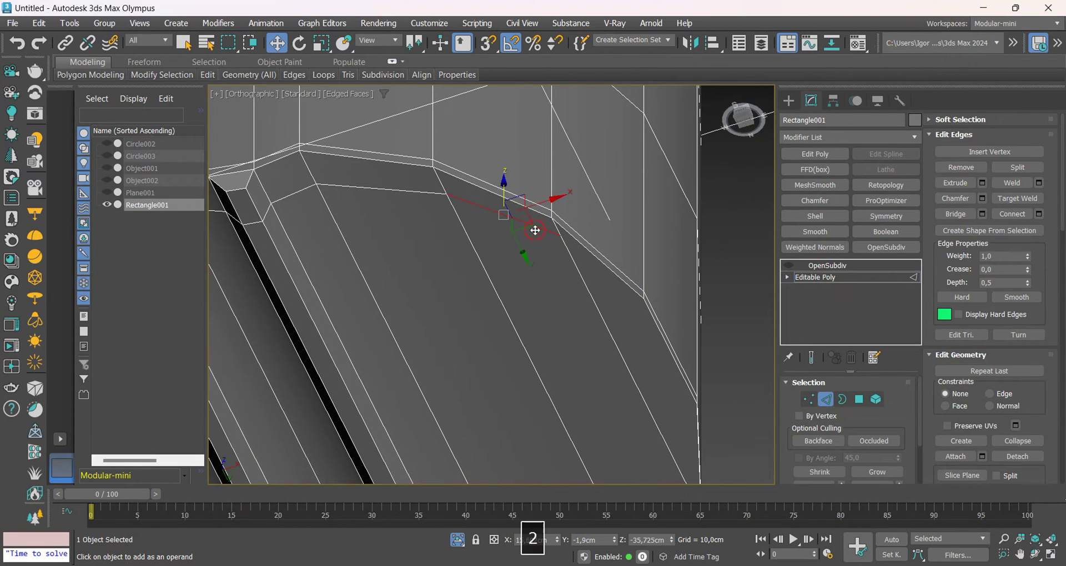
key("ctrl+BackSpace")
key("1")
middle_click_drag(465, 216, 434, 182, "alt")
key("2")
left_click(435, 172)
key("1")
Cut an inset row of edges around the underside's rounded rim and remove the surplus edge crossing it
key("alt+c")
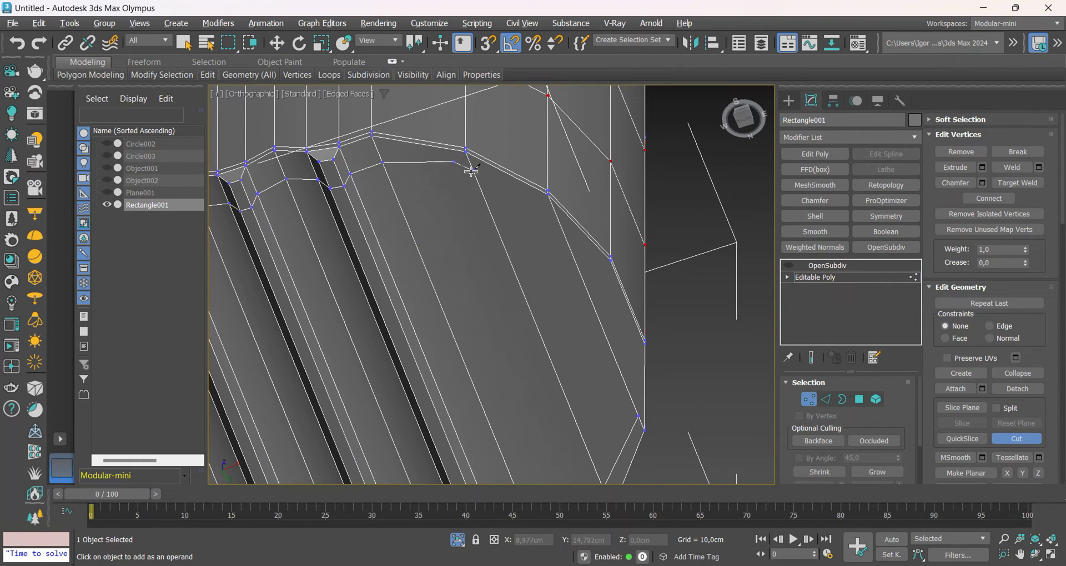
key("ctrl+z")
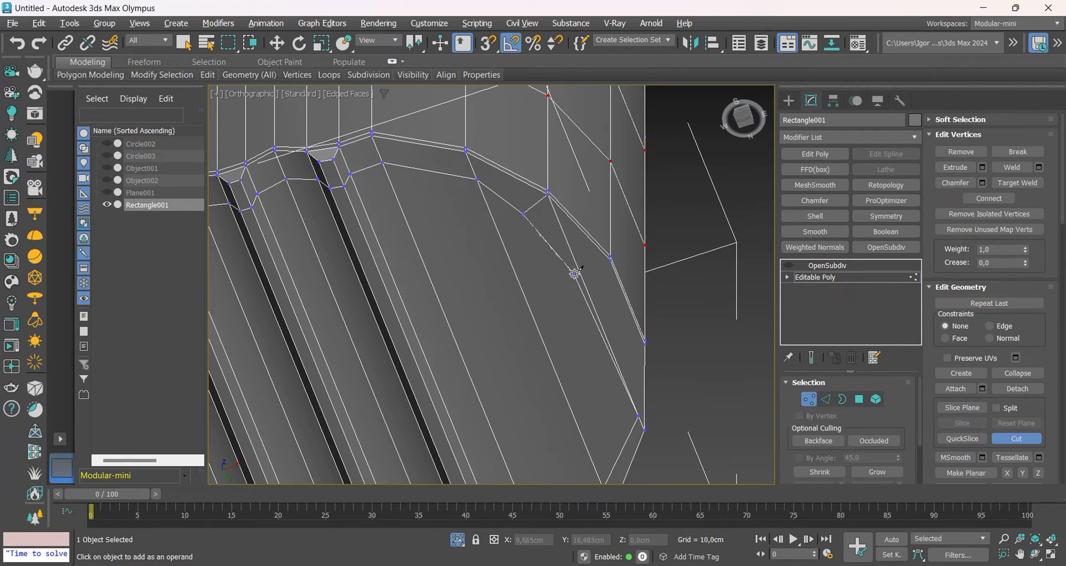
key("2")
left_click(562, 236)
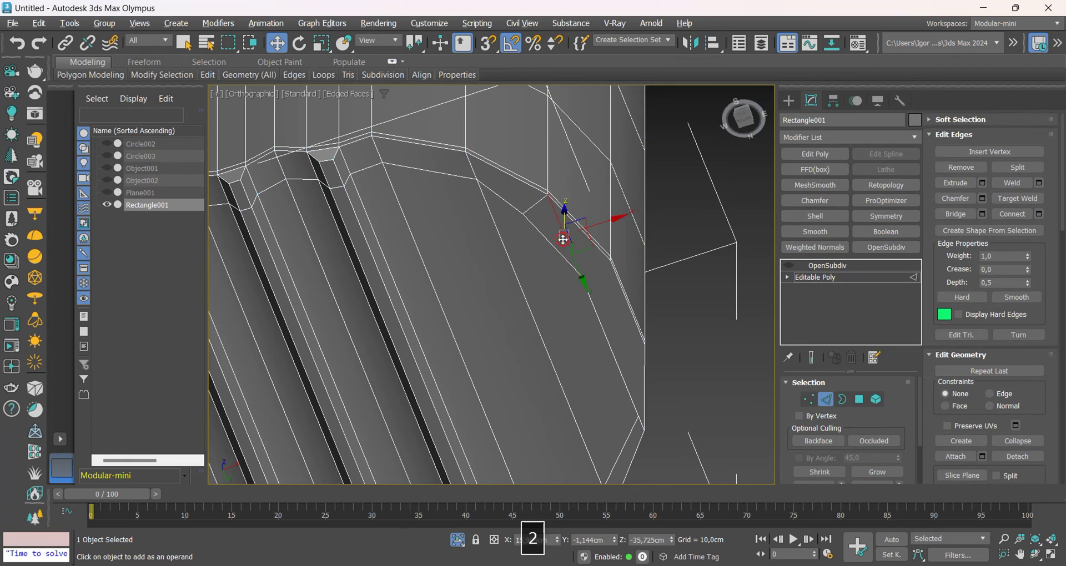
key("ctrl+BackSpace")
Center the button's pivot to the object
middle_click_drag(577, 283, 473, 311, "alt")
key("2")
scroll(473, 311, "down", 4)
scroll(455, 328, "up", 2)
key("1")
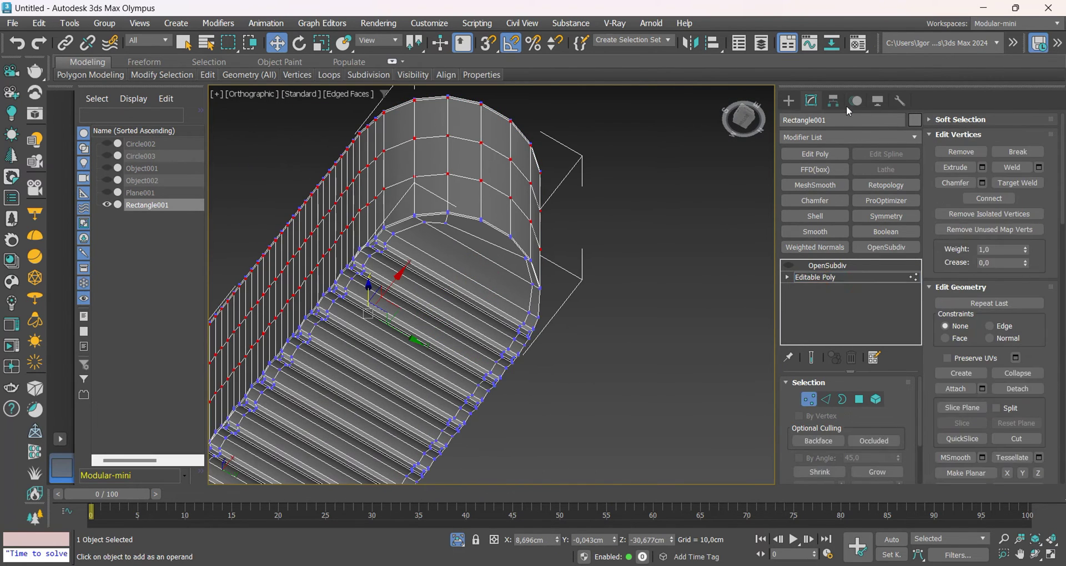
left_click(834, 102)
left_click(847, 193)
left_click(844, 261)
left_click(847, 190)
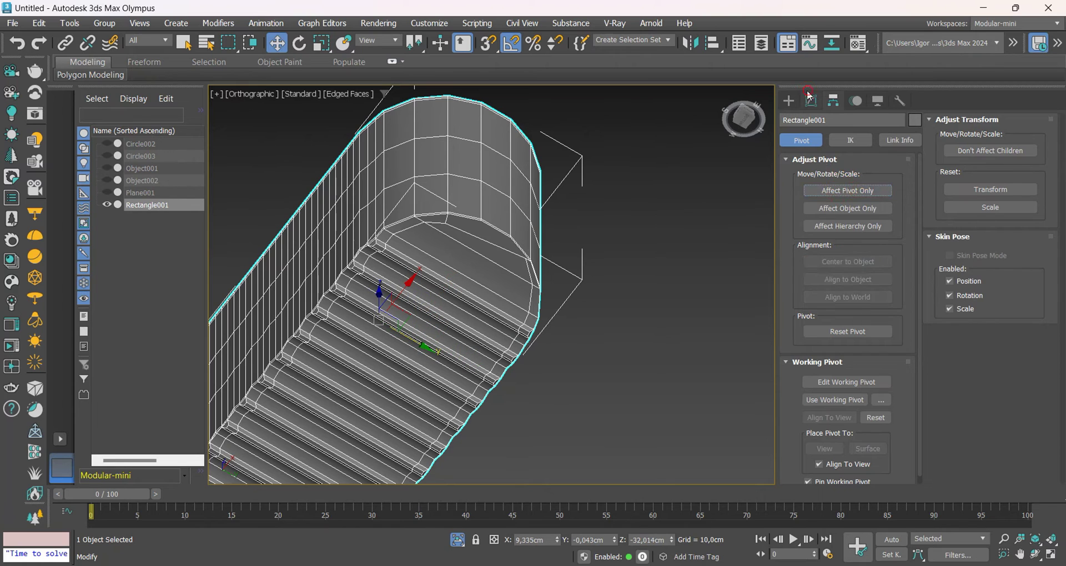
Add a Symmetry modifier between Editable Poly and OpenSubdiv, mirroring on Y with Flip enabled
left_click(811, 101)
left_click(831, 277)
left_click(876, 222)
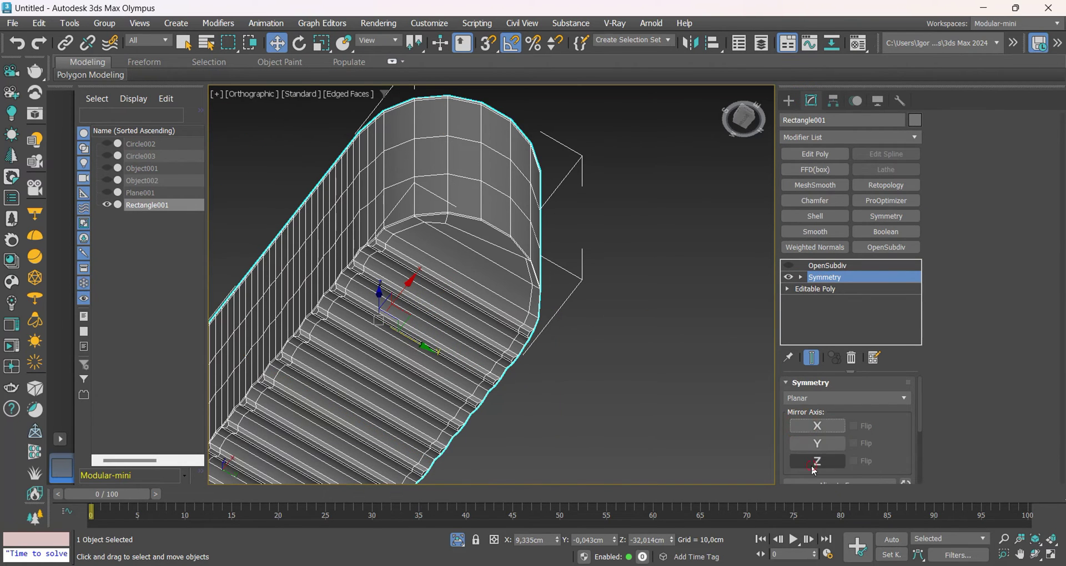
left_click(814, 462)
left_click(825, 435)
left_click(818, 444)
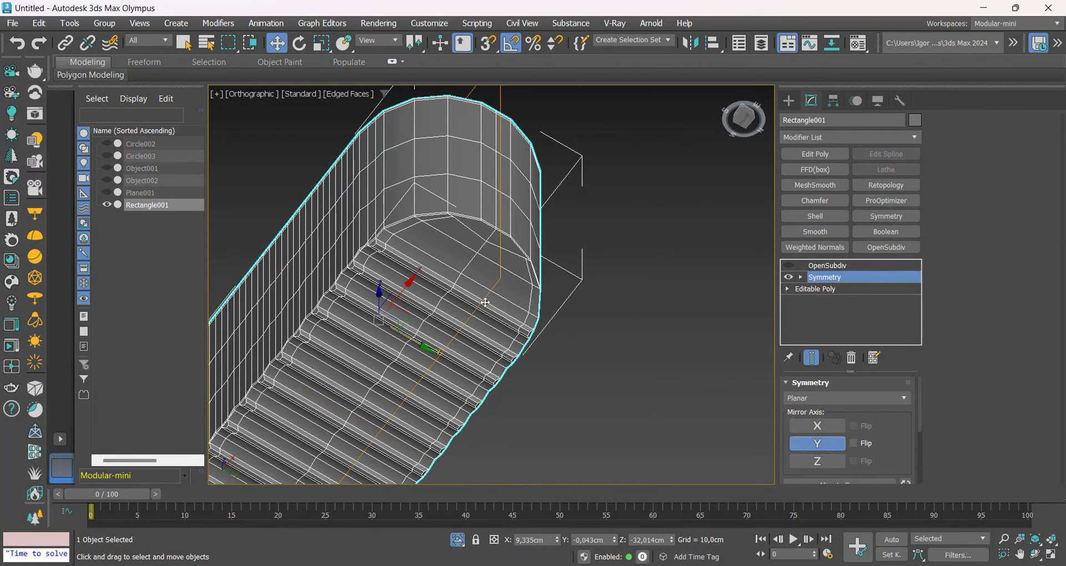
scroll(495, 242, "up", 6)
left_click(816, 289)
left_click(822, 277)
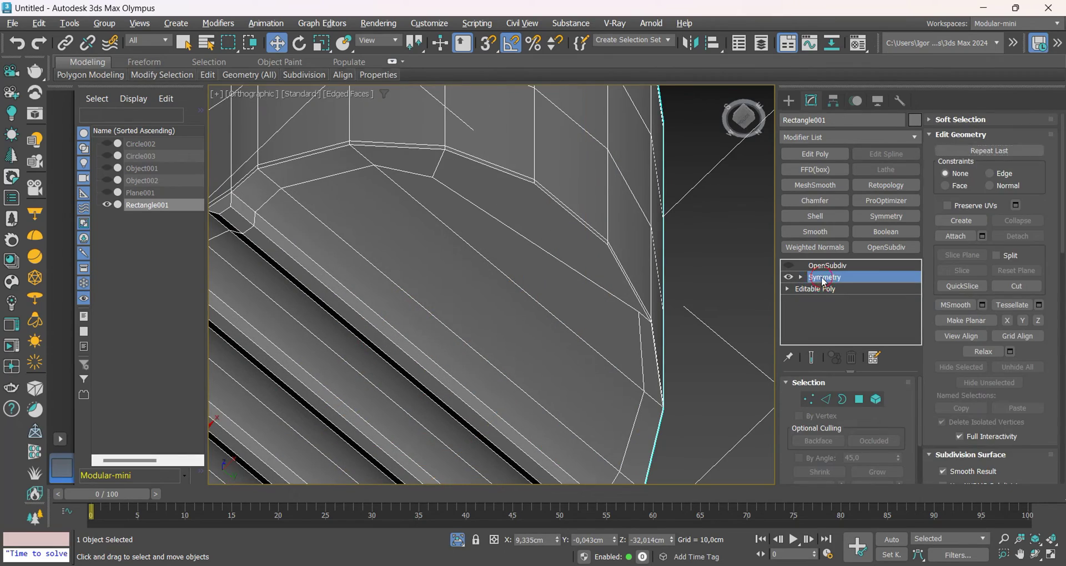
scroll(583, 281, "down", 3)
left_click(854, 443)
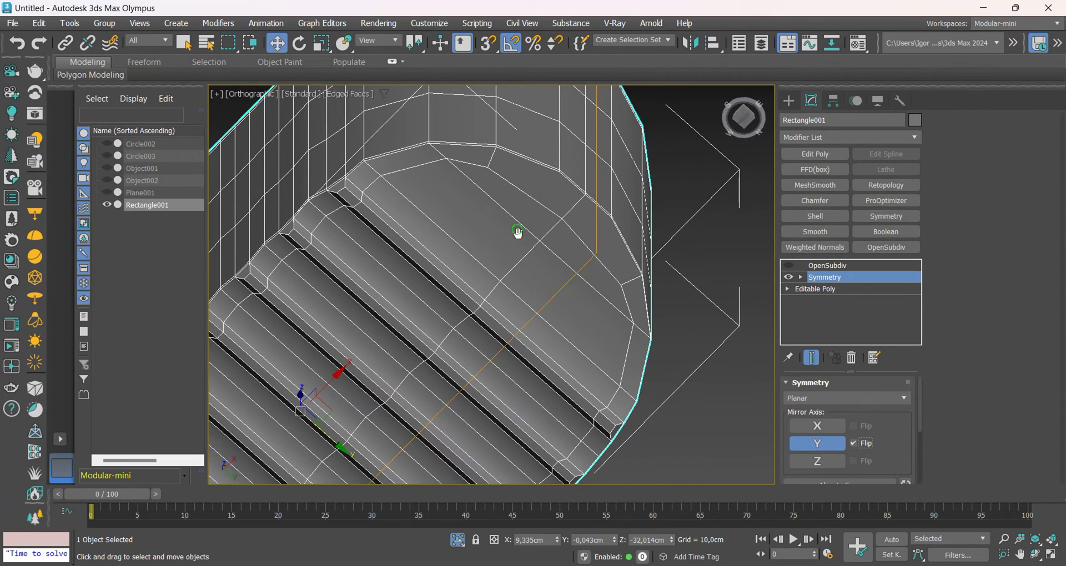
In the Editable Poly, cut edges on the top face from the rounded end's inset vertices to the long crosswise edge
middle_click_drag(517, 232, 566, 288, "alt")
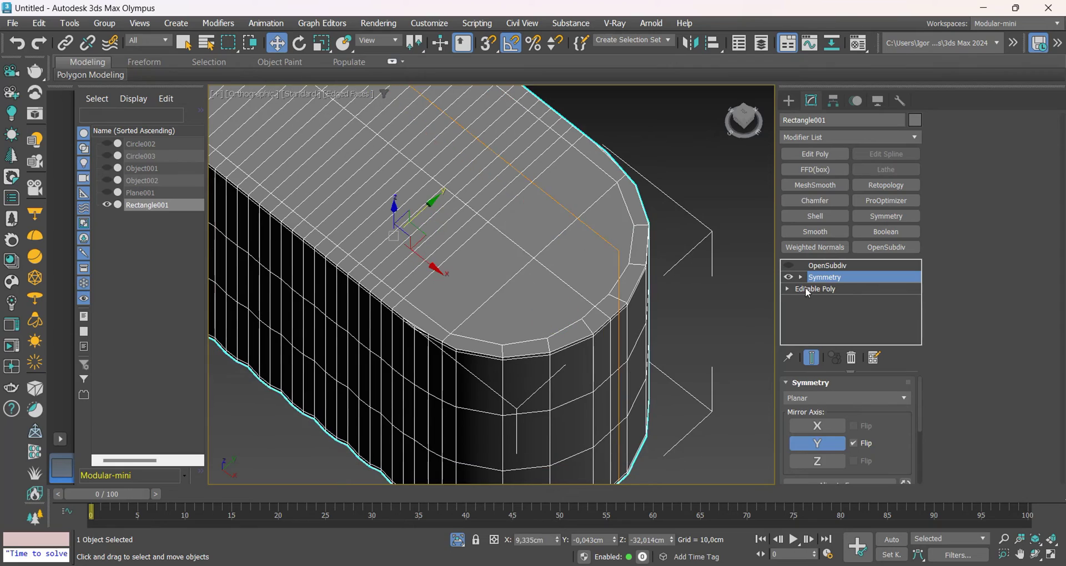
left_click(815, 289)
scroll(527, 286, "down", 1)
key("alt+1")
scroll(497, 245, "down", 3)
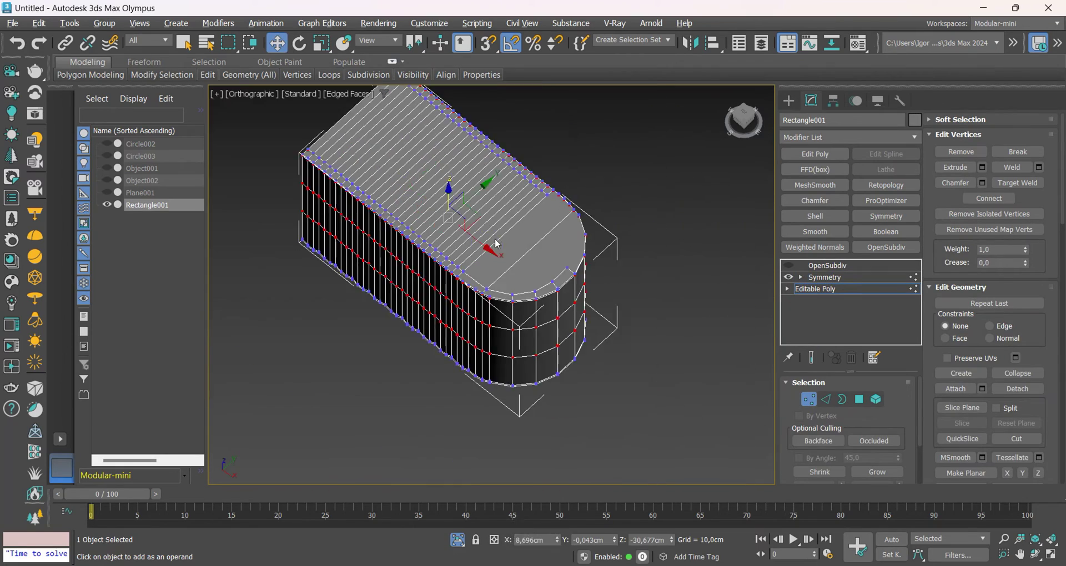
middle_click_drag(497, 244, 518, 258, "alt")
scroll(604, 327, "up", 5)
key("alt+c")
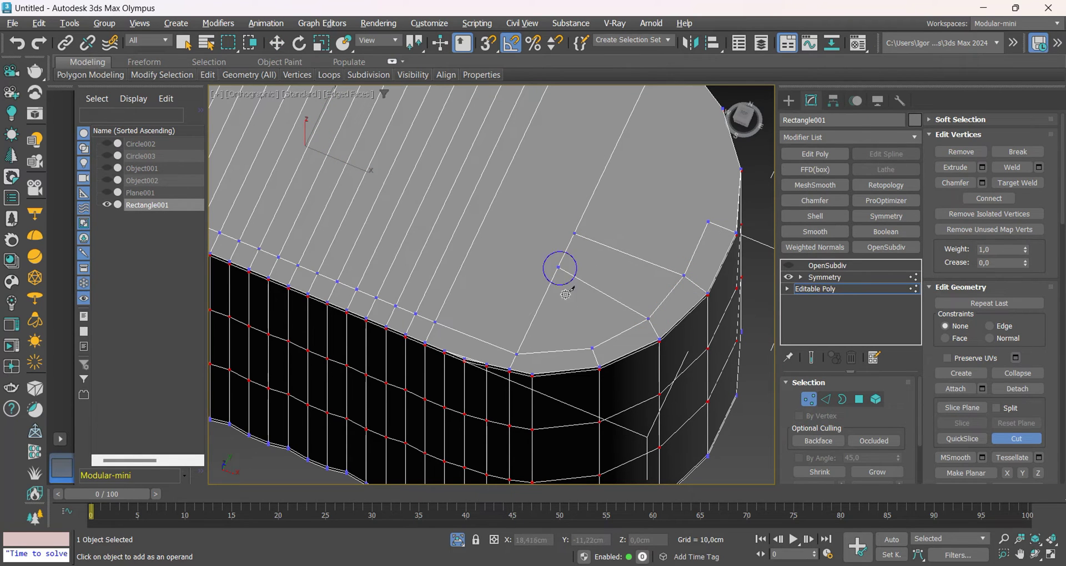
right_click(568, 297)
key("1")
Examine the mirrored button with OpenSubdiv switched on, checking the smoothed serrations and rounded end from below
left_click(814, 277)
key("F4")
key("F4")
scroll(609, 307, "down", 4)
middle_click_drag(605, 311, 559, 224, "alt")
key("F4")
key("F4")
scroll(559, 223, "up", 4)
left_click(788, 265)
key("F4")
key("F4")
scroll(626, 228, "up", 5)
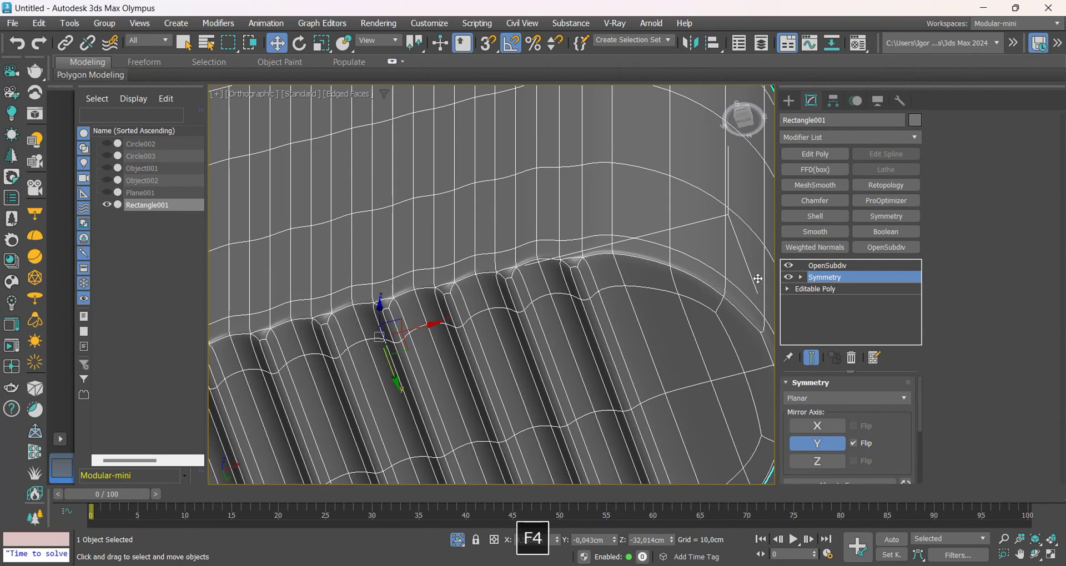
left_click(788, 267)
In the Editable Poly, reposition the rim vertices of the groove nearest the rounded end from a bottom wireframe view
left_click(812, 289)
middle_click_drag(647, 364, 641, 272, "alt")
left_click(744, 115)
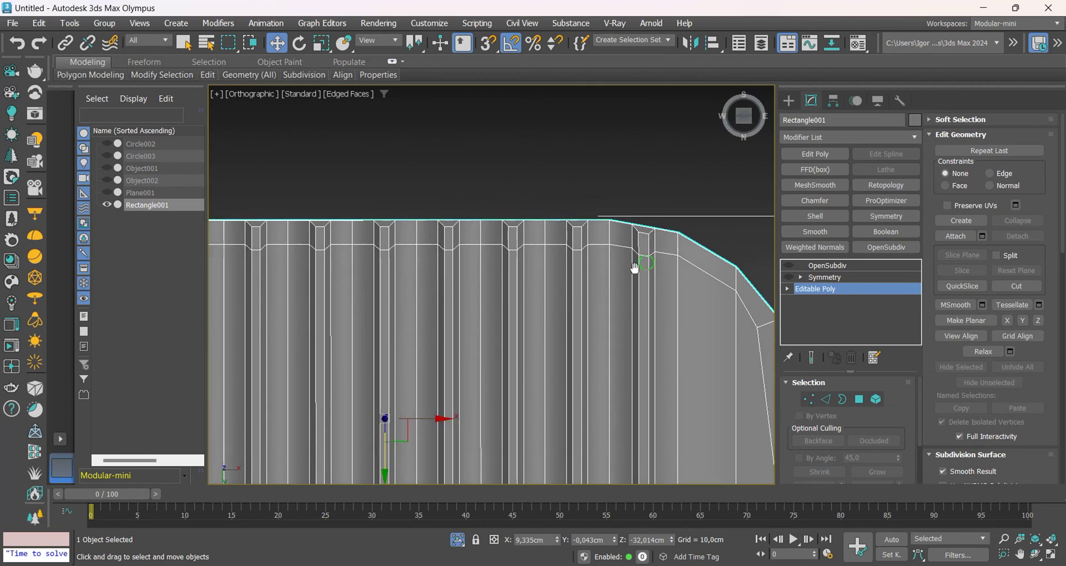
key("1")
key("F3")
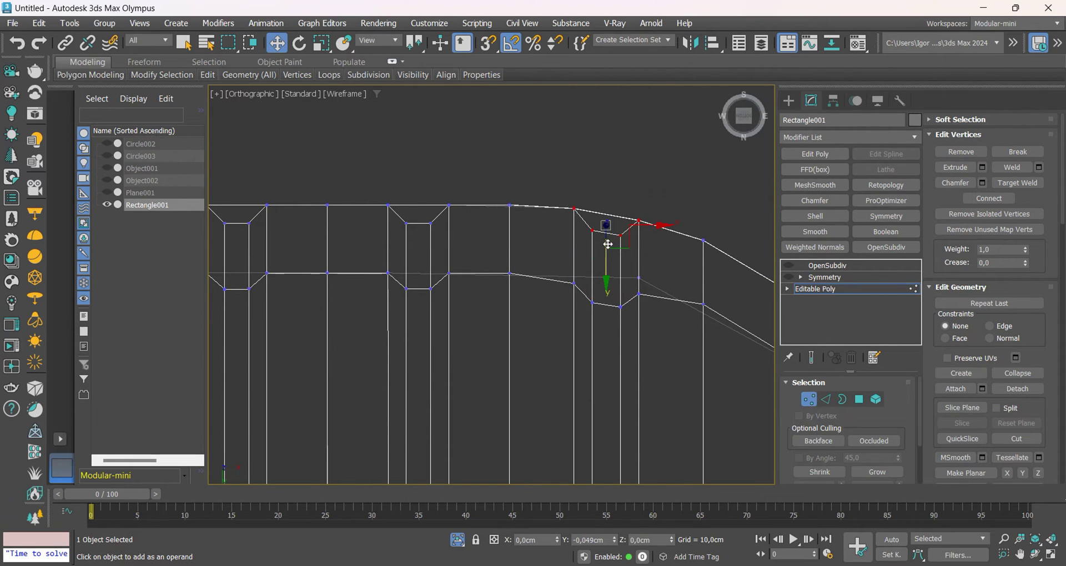
key("F3")
key("1")
Re-enable Symmetry and OpenSubdiv on the button and exit isolation to show the whole lighter
scroll(717, 272, "up", 3)
left_click(789, 277)
left_click(788, 266)
key("F4")
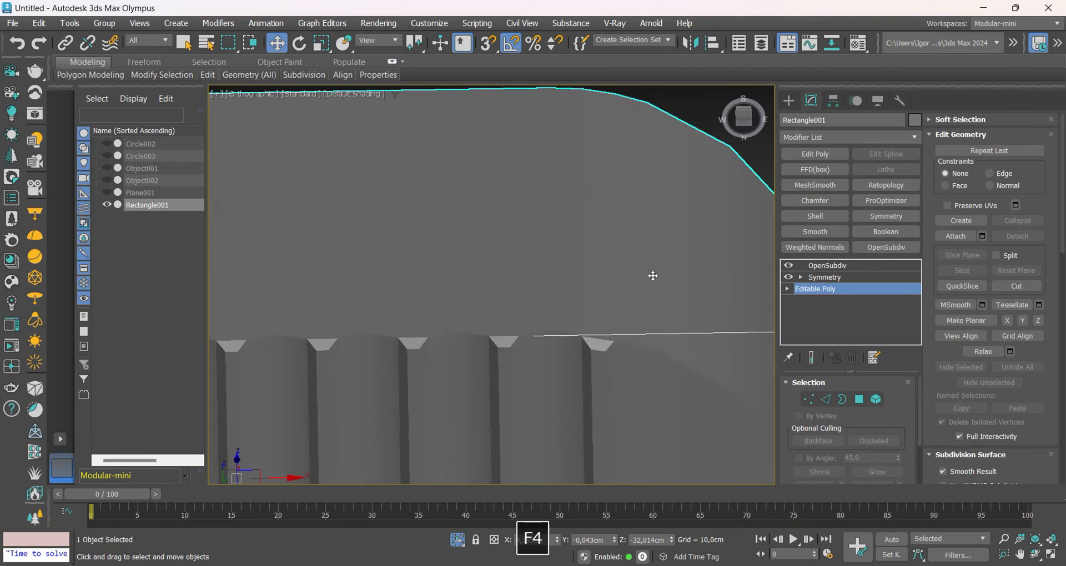
scroll(654, 276, "down", 5)
middle_click_drag(654, 276, 594, 242, "alt")
left_click(823, 267)
key("alt+q")
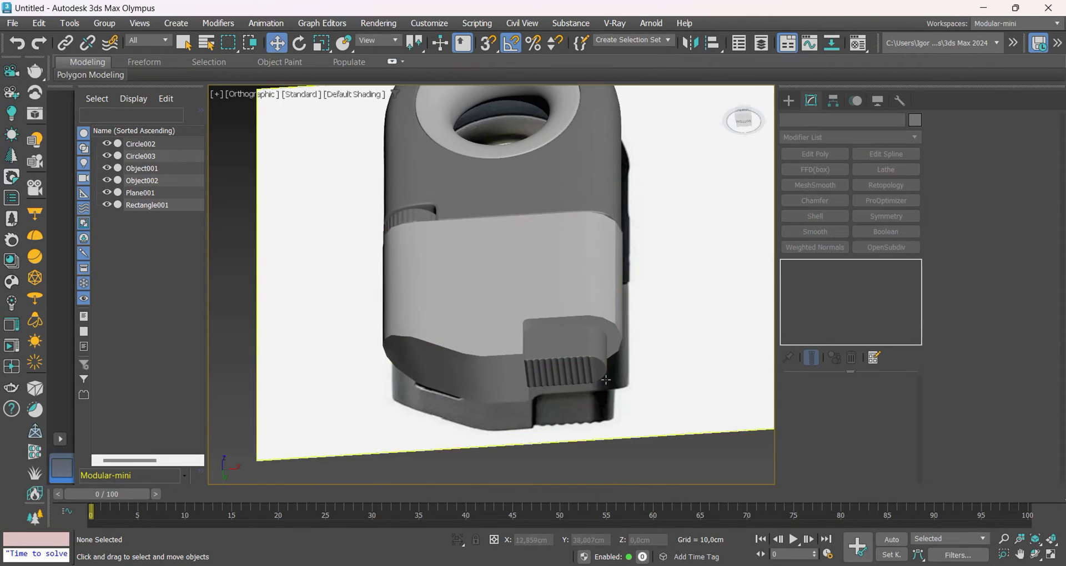
Set the OpenSubdiv Iterations of the lighter's lower body to 2
scroll(604, 387, "up", 4)
left_click(601, 393)
left_click(592, 339)
left_click(619, 257)
key("F4")
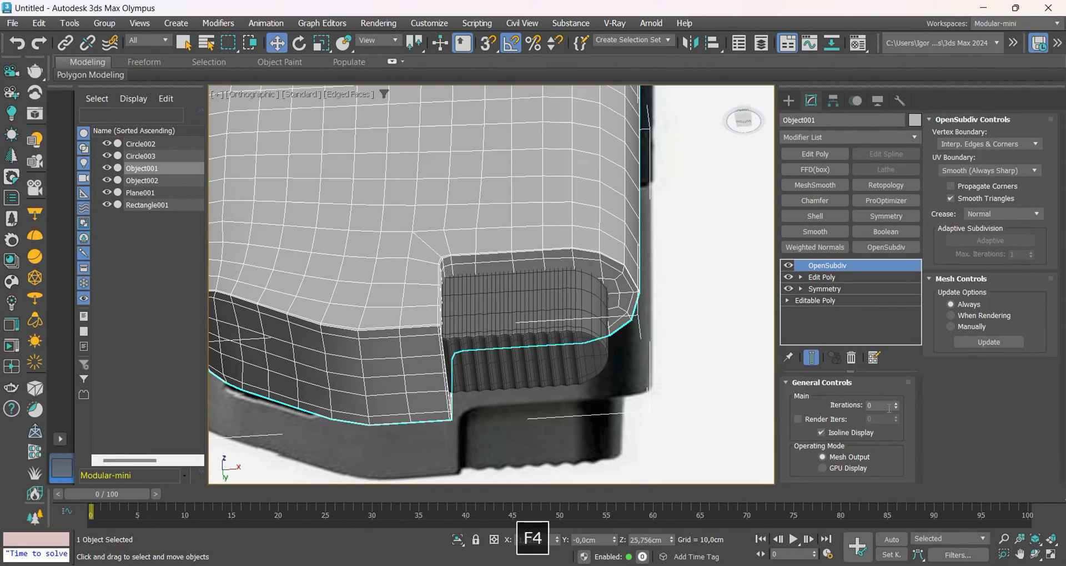
left_click(896, 403)
left_click(896, 403)
key("F4")
Clone the lower body in place from the front view
scroll(540, 291, "down", 5)
middle_click_drag(540, 290, 550, 356, "alt")
key("f")
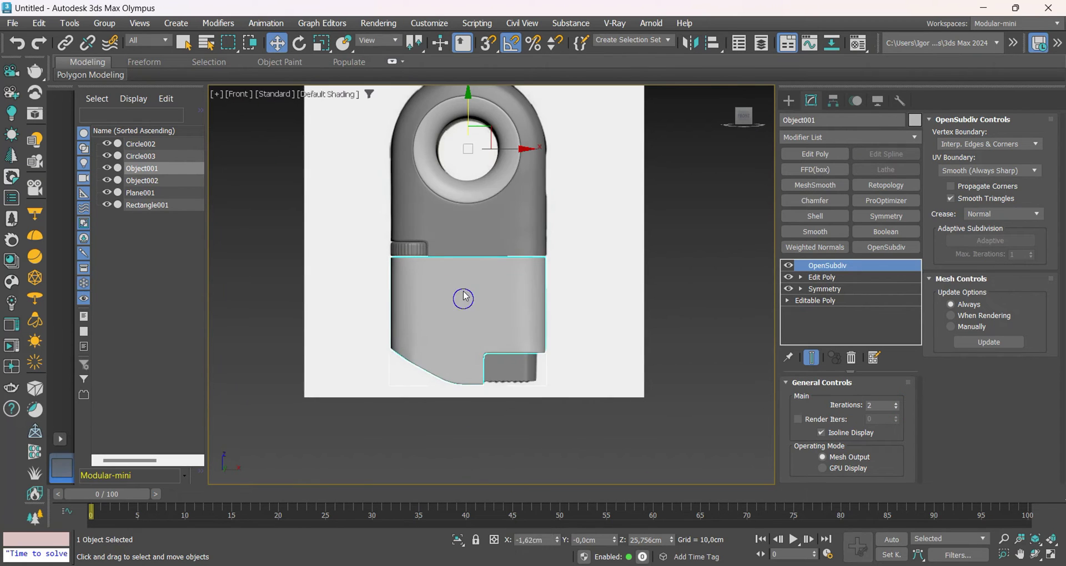
right_click(463, 297)
left_click(490, 425)
left_click(492, 341)
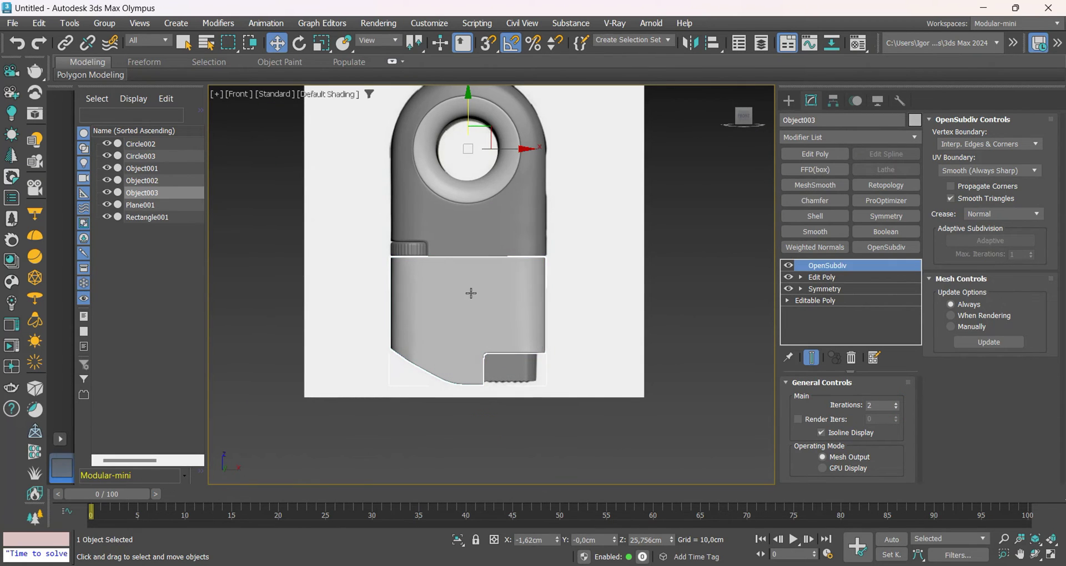
Isolate the cloned lower body and add an Edit Poly modifier above its OpenSubdiv
key("alt+q")
key("F4")
left_click(473, 307)
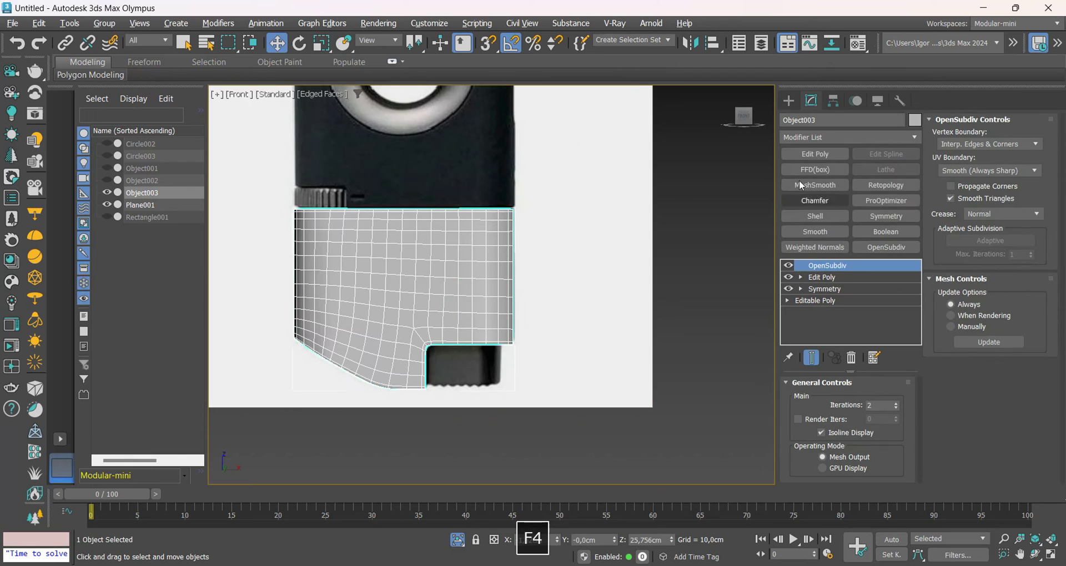
left_click(814, 154)
scroll(505, 362, "up", 3)
scroll(436, 314, "down", 2)
Make the cloned body see-through with edge display off and frame the reference's DISSIM lettering and slanted slot
key("alt+x")
key("F4")
scroll(436, 314, "up", 5)
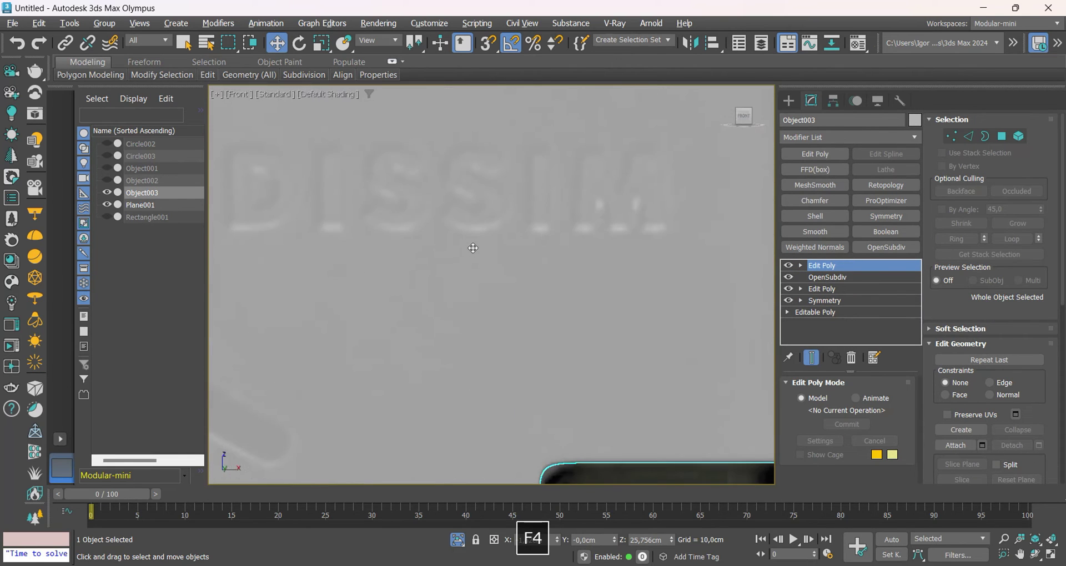
scroll(471, 248, "down", 2)
mouse_move(338, 227)
middle_mouse_down()
mouse_move(428, 266)
mouse_move(355, 268)
mouse_move(361, 288)
middle_mouse_up()
scroll(400, 267, "down", 2)
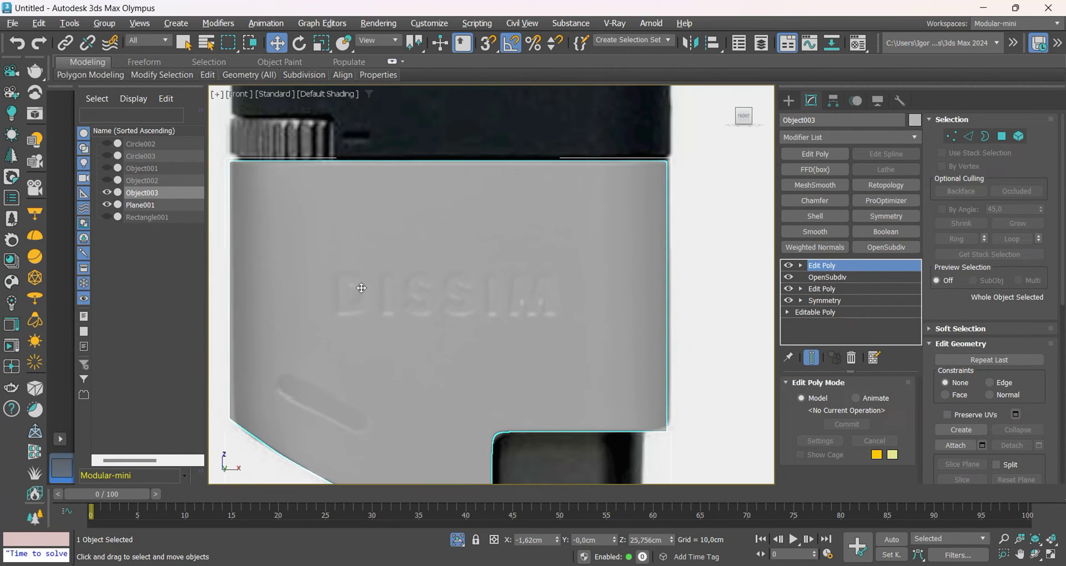
Place a new Text spline over the lighter's lower body in the front view
left_click(789, 101)
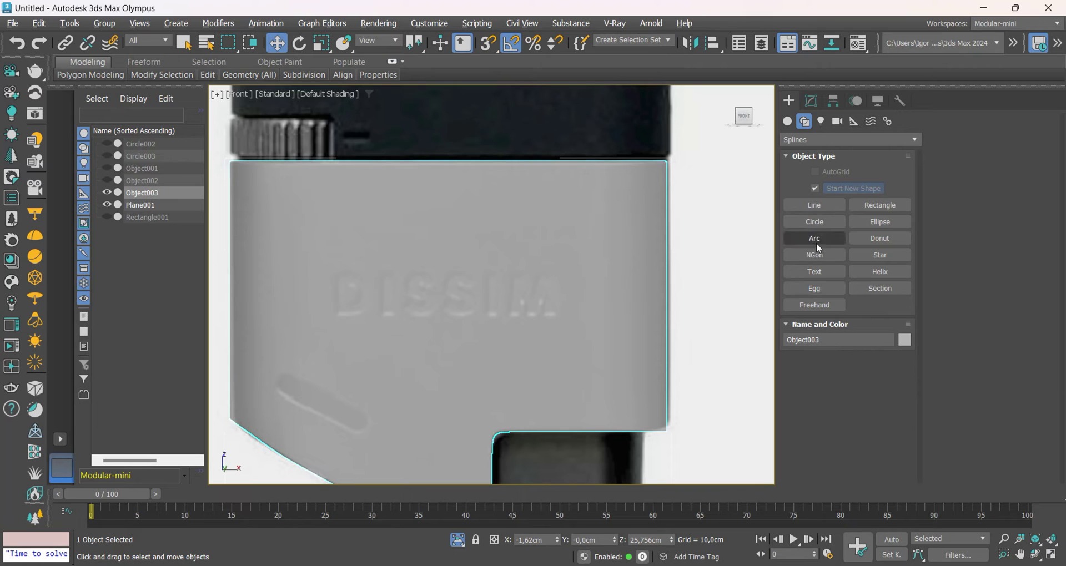
left_click(828, 272)
scroll(504, 392, "down", 5)
scroll(493, 376, "up", 2)
middle_click_drag(493, 376, 480, 336)
left_click(469, 332)
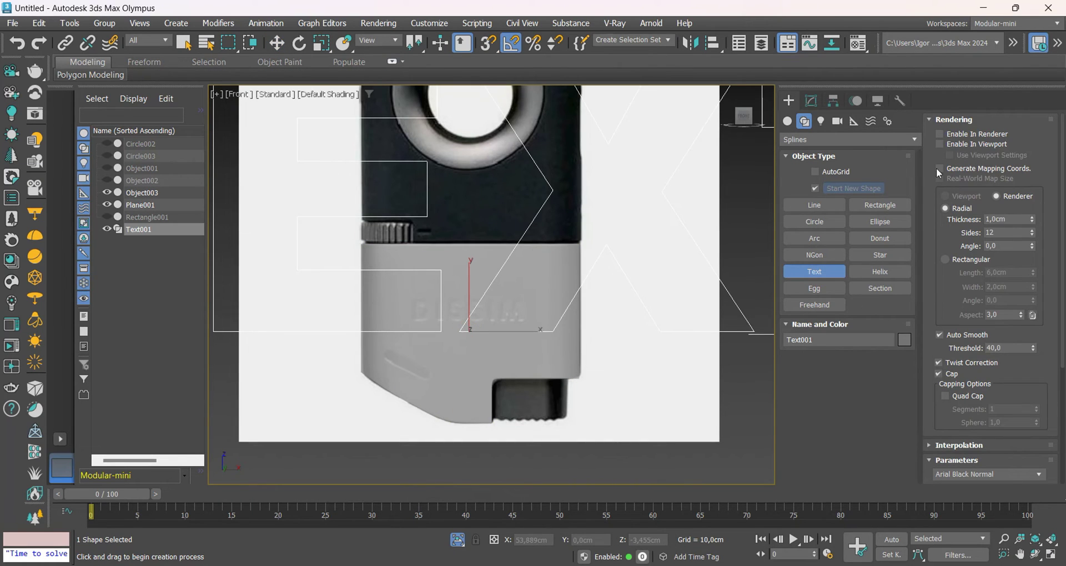
Change the new spline's text to DISSIM, keeping the Arial Black font
left_click(804, 100)
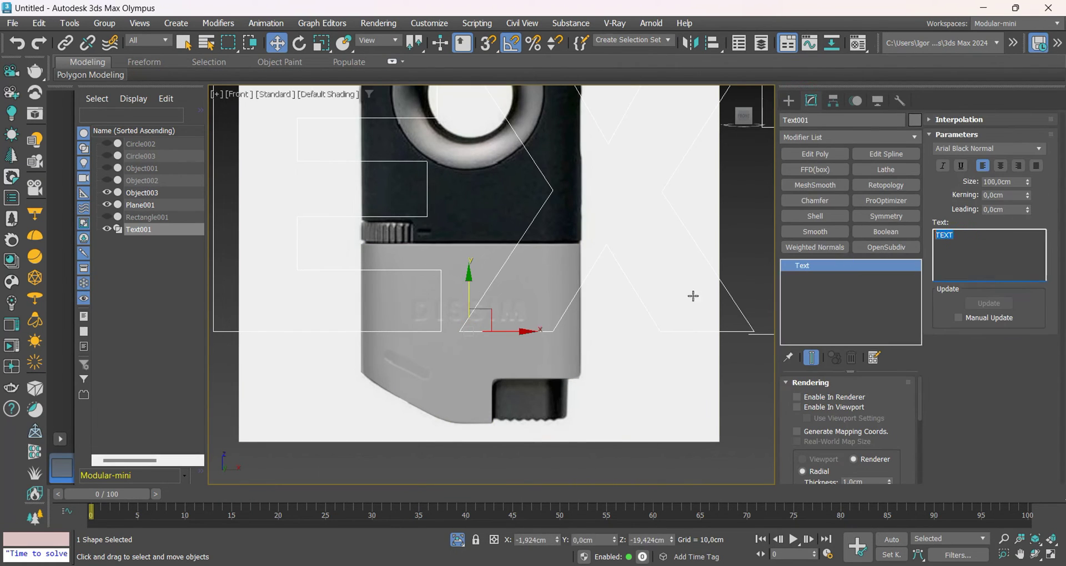
scroll(498, 357, "up", 4)
middle_click_drag(498, 357, 491, 285)
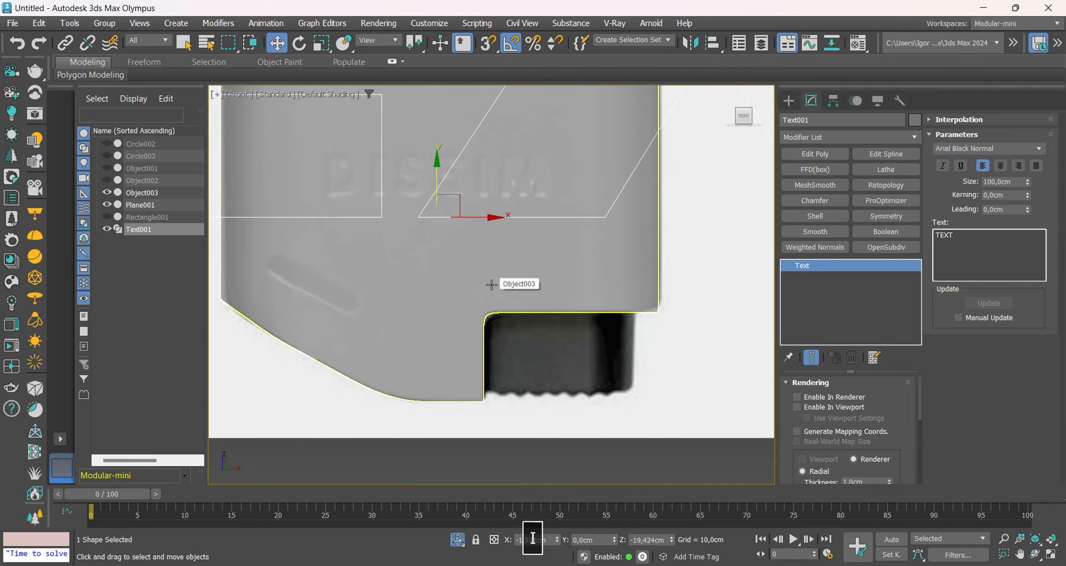
type("D")
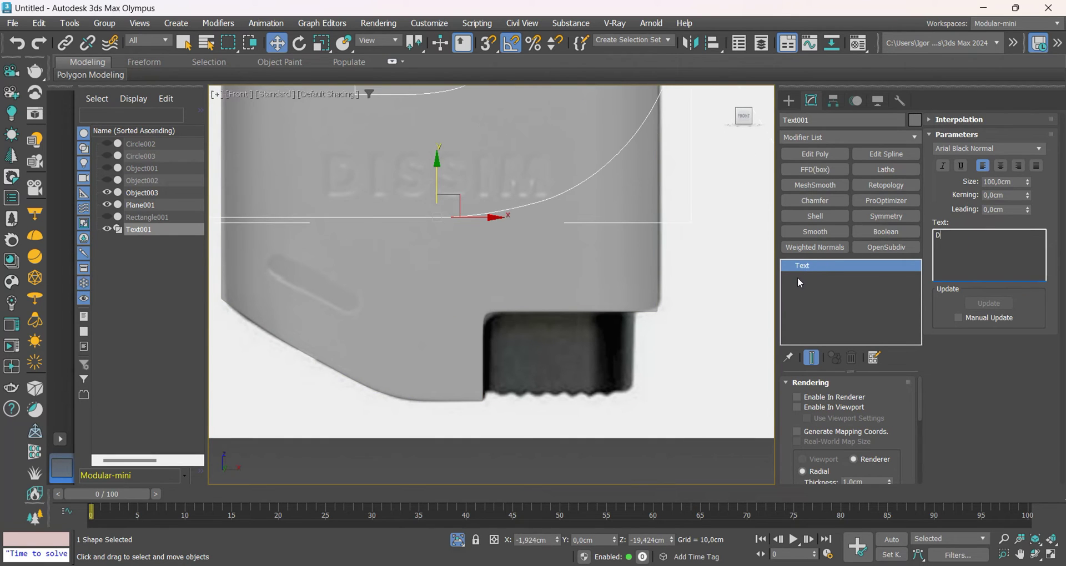
type("ISSIM")
Scale the DISSIM text down uniformly to the size of the reference lettering
scroll(491, 167, "down", 2)
middle_click_drag(490, 166, 521, 237)
key("r")
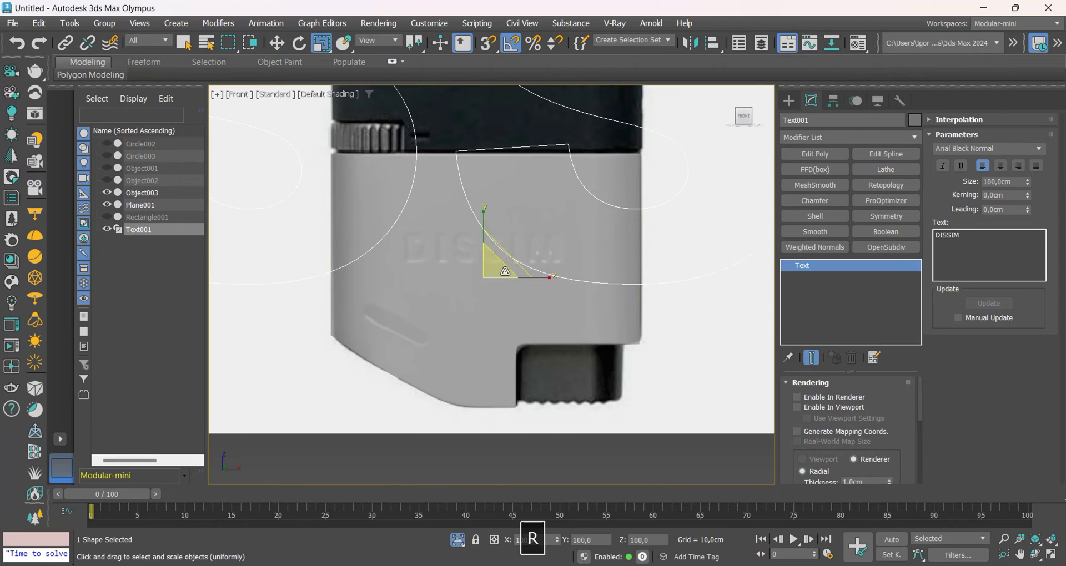
scroll(505, 271, "up", 4)
left_click_drag(494, 228, 489, 352)
Move the DISSIM text up so it lines up with the lettering in the reference image
key("e")
key("w")
left_click_drag(490, 230, 489, 203)
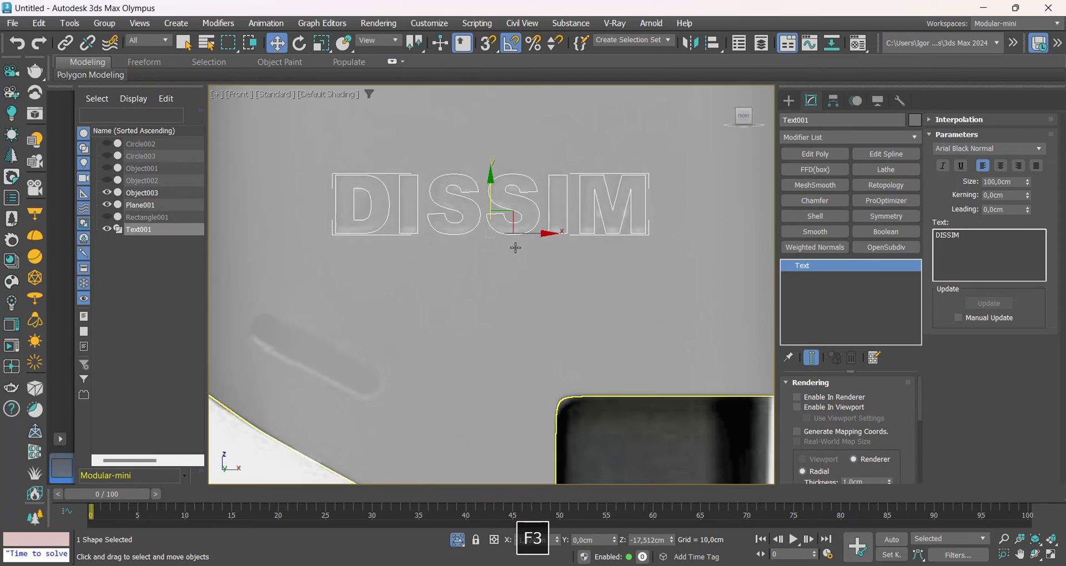
scroll(594, 190, "up", 6)
key("F3")
scroll(577, 203, "down", 3)
key("F3")
scroll(526, 191, "down", 3)
key("F4")
Move the DISSIM text out in front of the lower body, to about -12 cm in Y
middle_click_drag(465, 217, 497, 233, "alt")
key("F4")
left_click_drag(492, 236, 488, 261)
key("ctrl+z")
left_click(466, 232)
key("Caps_Lock")
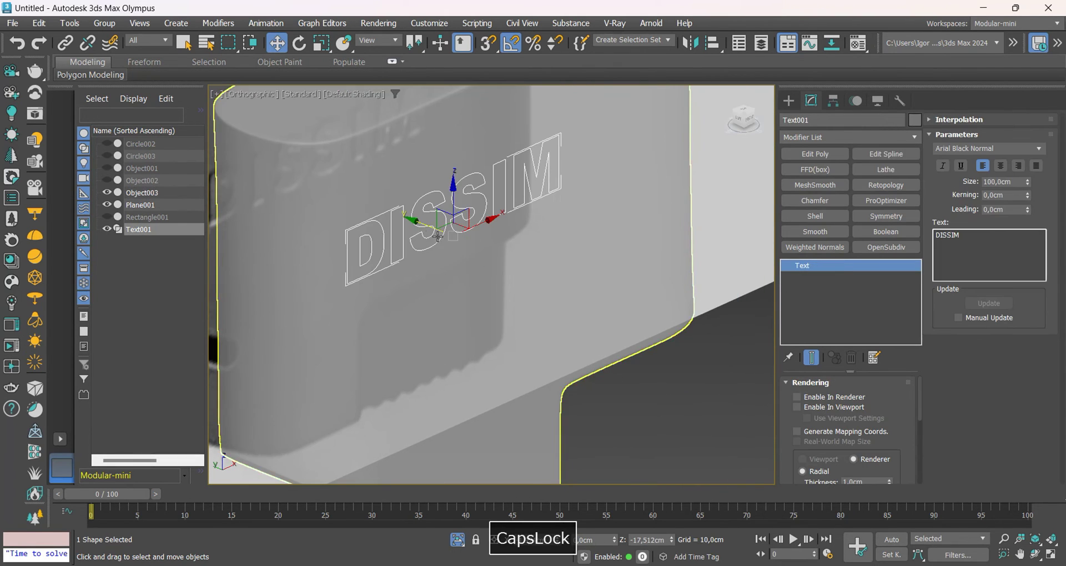
left_click_drag(435, 229, 568, 283)
Convert the DISSIM text to an Editable Poly and isolate it with edged faces and polygon statistics displayed
key("alt+x")
scroll(534, 290, "up", 3)
key("F4")
mouse_move(564, 313)
middle_mouse_down("alt")
mouse_move(534, 291)
mouse_move(571, 311)
mouse_move(542, 304)
mouse_move(562, 313)
middle_mouse_up("alt")
key("alt+q")
key("7")
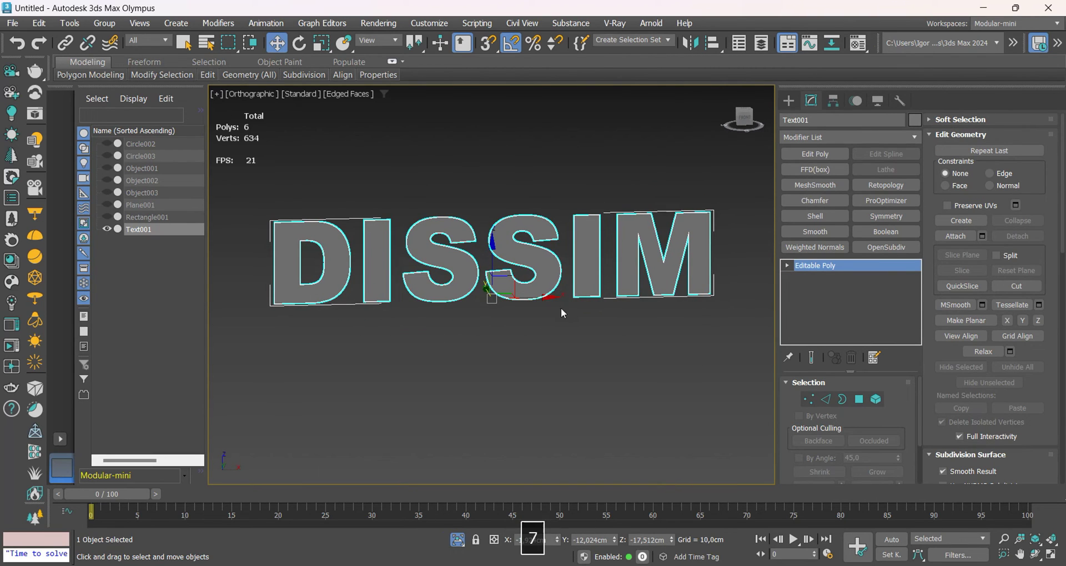
Retopologize the text with the ReForm Retopology modifier at a face count of 900 and collapse it to Editable Poly
left_click(886, 187)
key("f")
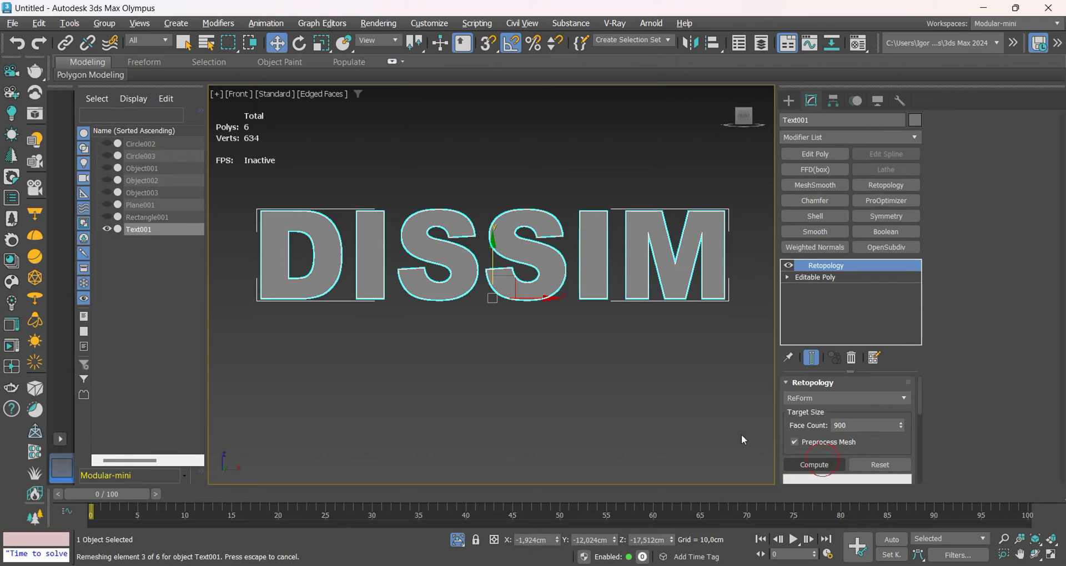
key("ctrl+t")
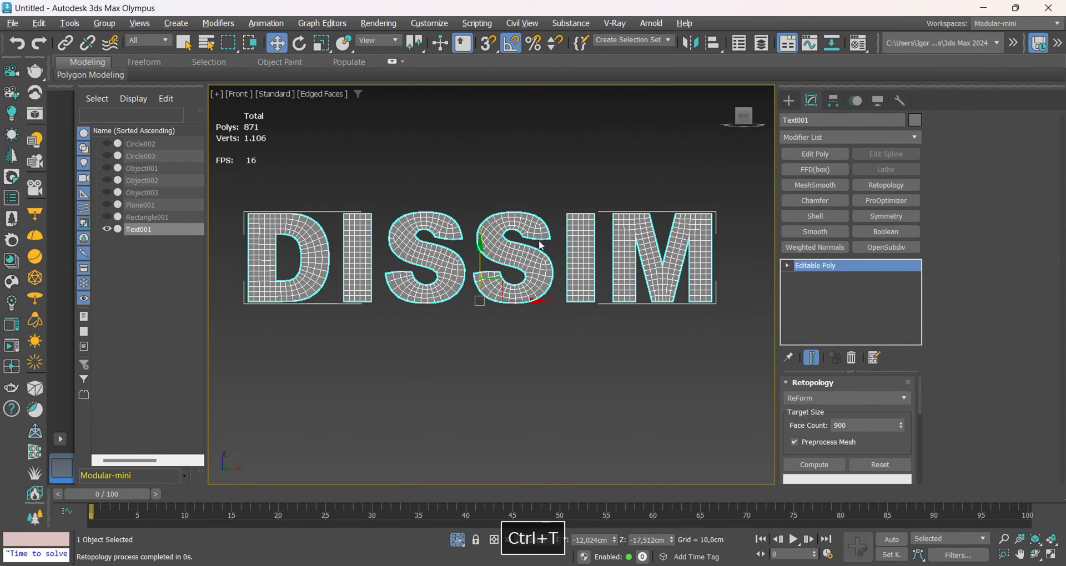
Select the end edges of the second S's upper terminal and make them planar in Z
key("1")
scroll(543, 245, "up", 5)
key("2")
left_click(569, 239)
left_click(538, 238, "ctrl")
left_click(512, 236, "ctrl")
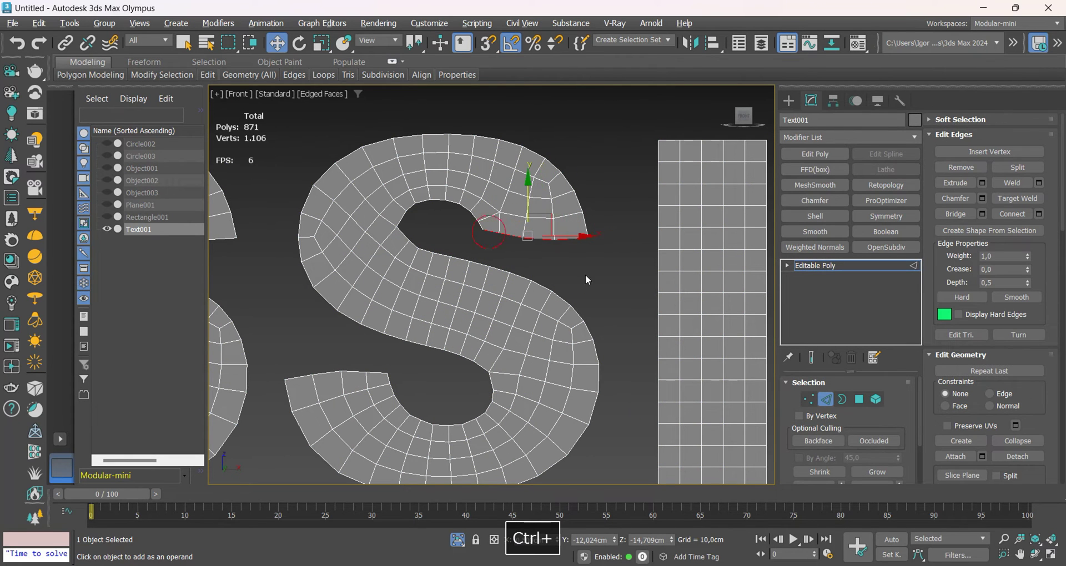
scroll(1023, 333, "down", 6)
left_click(1037, 359)
Make the remaining terminal ends of both S letters planar in Z, one edge set at a time
scroll(563, 240, "down", 3)
middle_click_drag(562, 241, 644, 250)
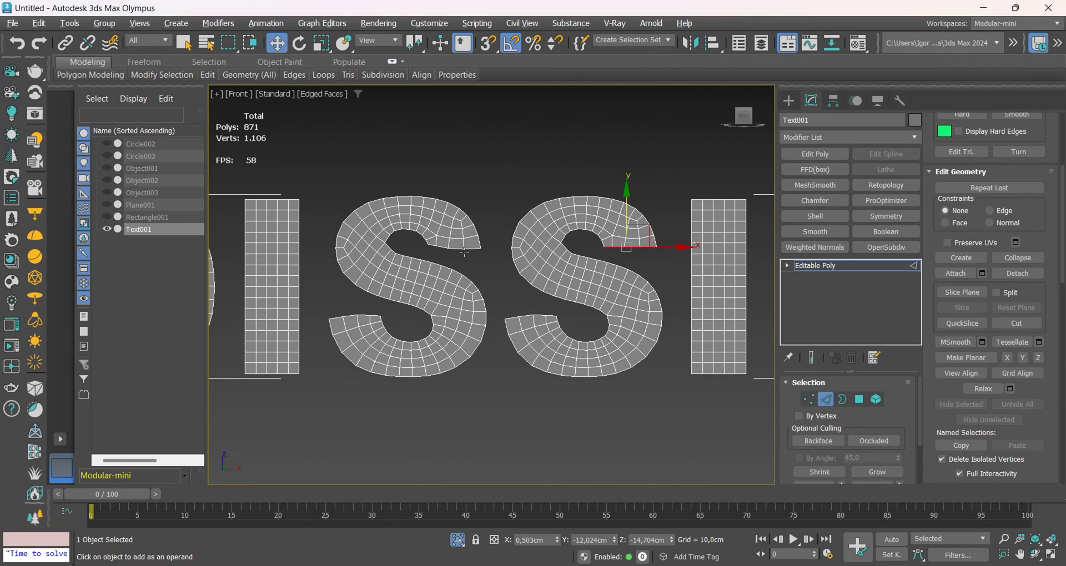
left_click(453, 251)
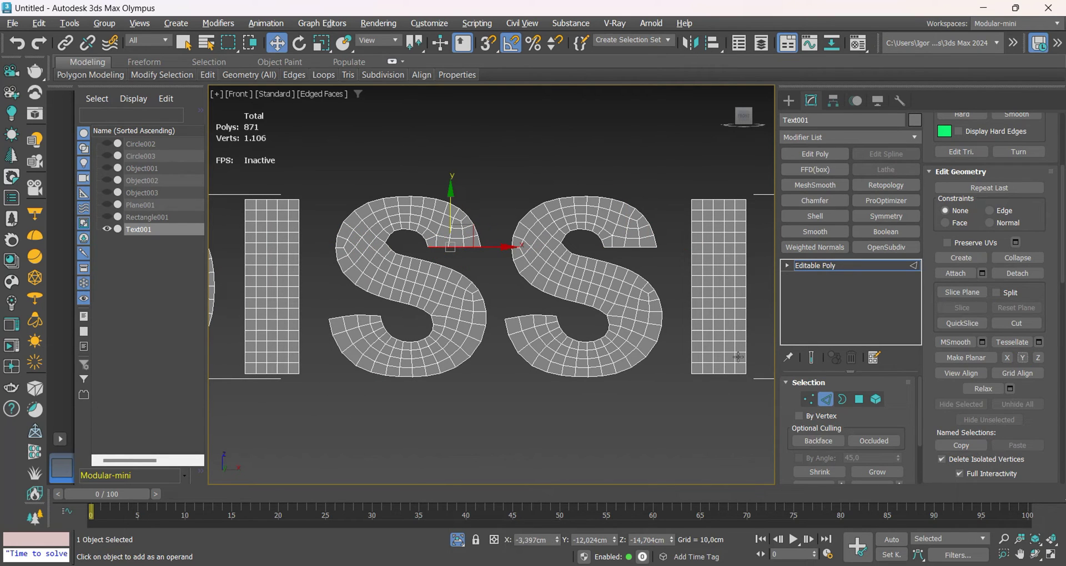
left_click(553, 317)
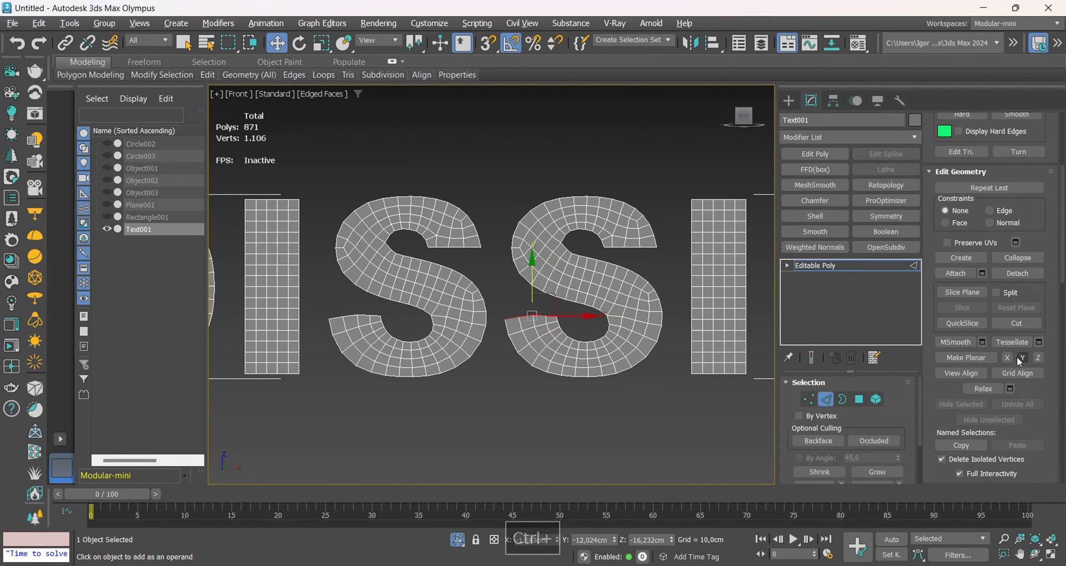
left_click(1037, 358)
middle_click_drag(368, 314, 408, 320)
left_click(414, 322)
left_click(403, 321, "ctrl")
left_click(391, 321, "ctrl")
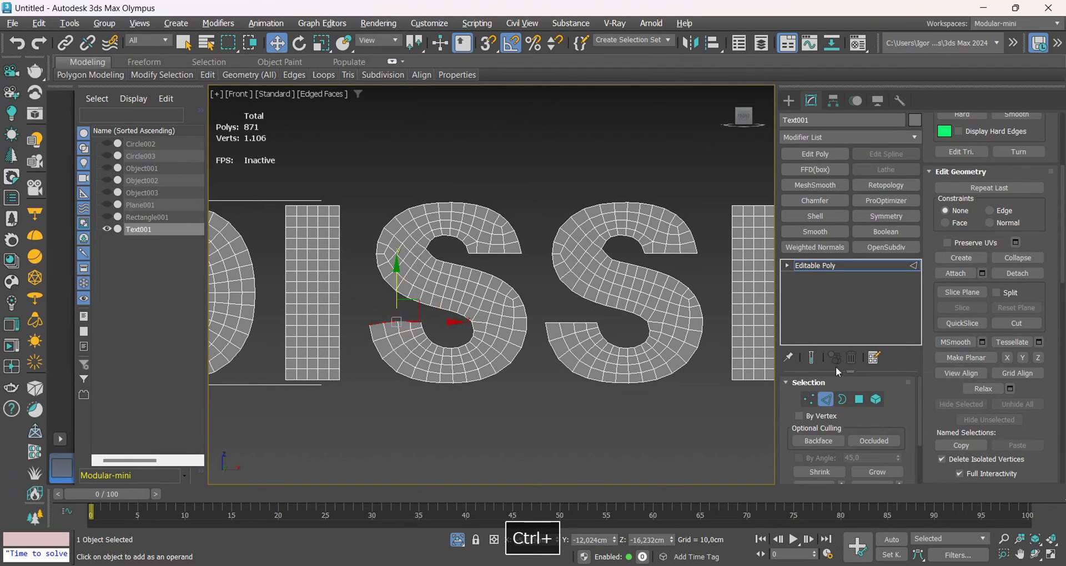
Leave the isolation and move the lettering back against the lower body's front, to about -6.2 cm in Y
key("F4")
scroll(536, 362, "down", 3)
middle_click_drag(422, 278, 510, 324, "alt")
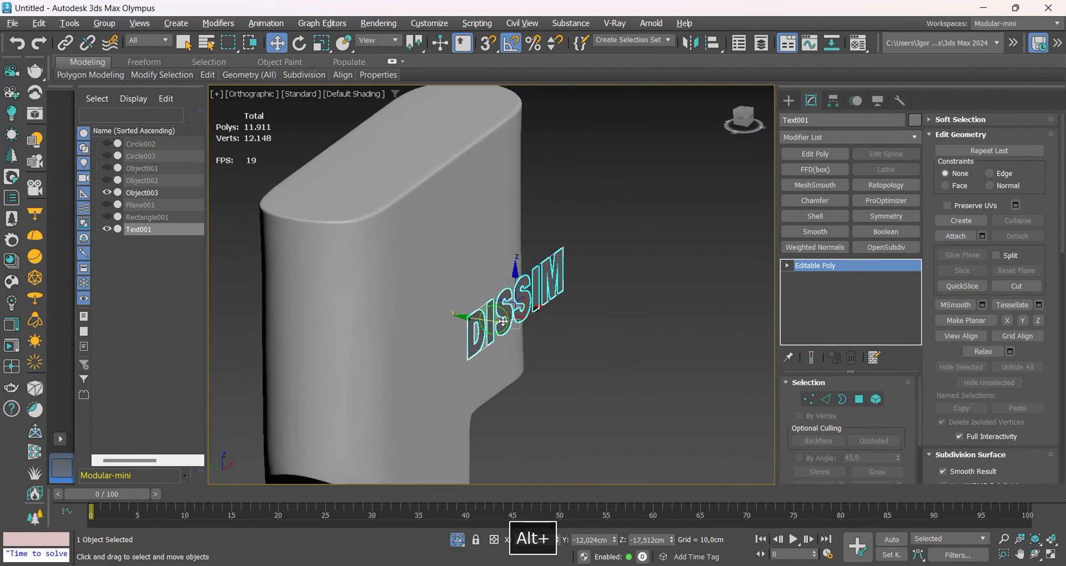
scroll(511, 324, "up", 2)
left_click_drag(482, 326, 391, 313)
Thicken the lettering with a Shell modifier, with Outer Amount 0 and Inner Amount 13,23 cm
middle_click_drag(400, 312, 389, 311, "alt")
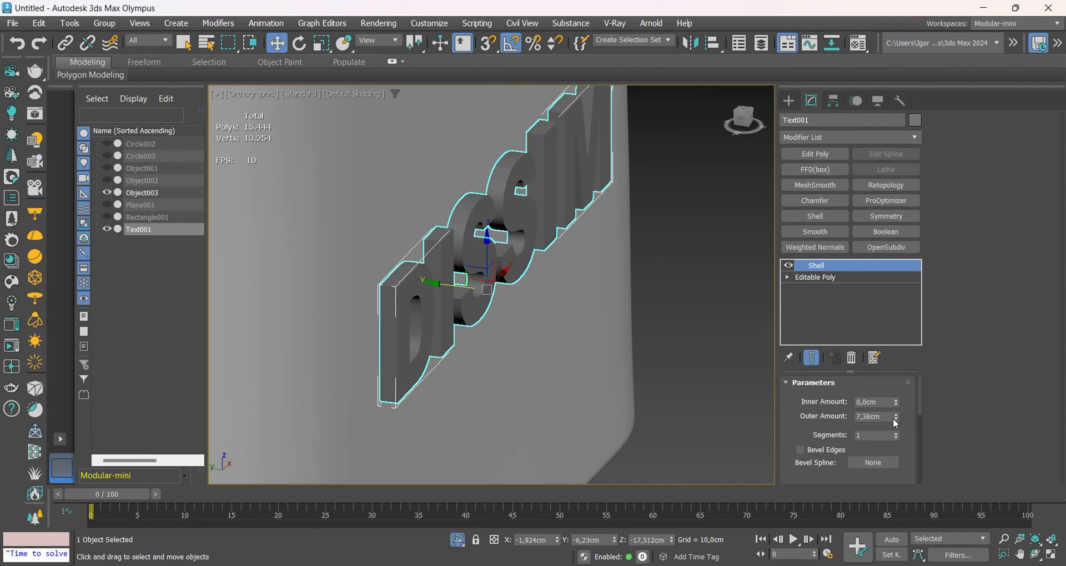
right_click(896, 416)
left_click_drag(895, 401, 819, 77)
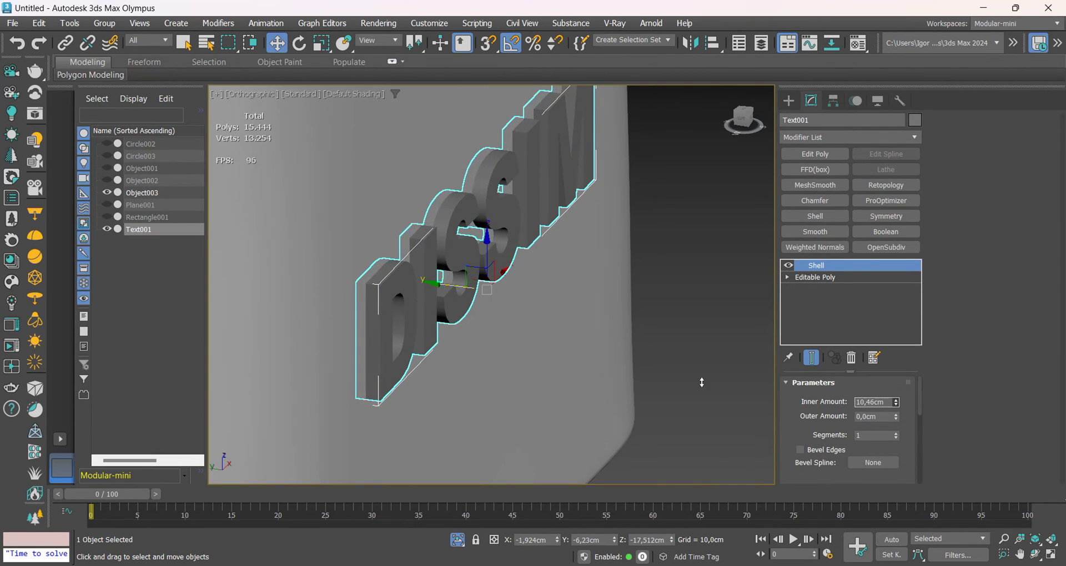
Examine how the thickened lettering sits in the lower body in wireframe, edged and shaded display
key("F3")
key("F3")
scroll(455, 194, "down", 2)
key("F4")
scroll(429, 211, "up", 5)
scroll(433, 238, "down", 4)
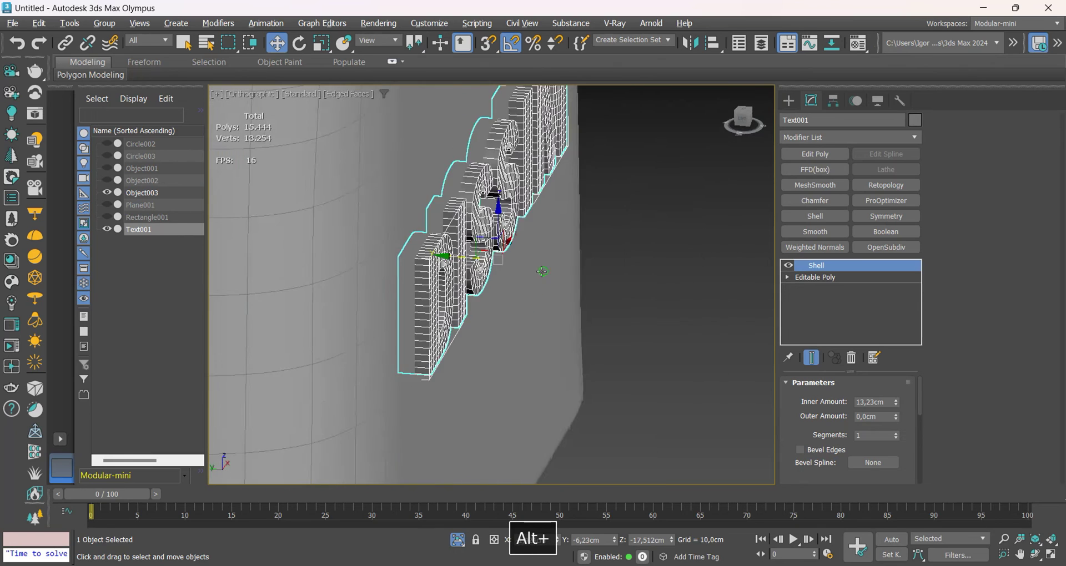
key("F4")
scroll(496, 279, "down", 6)
mouse_move(542, 269)
middle_mouse_down("alt")
mouse_move(490, 288)
mouse_move(528, 269)
middle_mouse_up("alt")
key("F4")
key("F4")
scroll(492, 287, "down", 2)
Deselect the lettering and show the reference plane behind the lower body in the front view
left_click(611, 388)
key("f")
key("z")
scroll(532, 300, "down", 2)
left_click(105, 205)
middle_click_drag(385, 328, 260, 295)
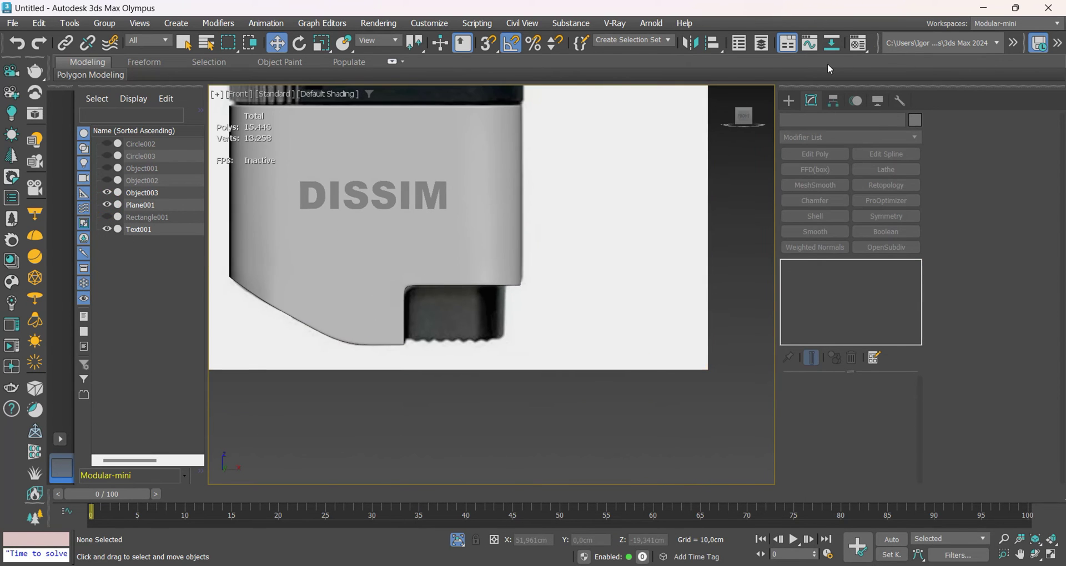
Draw a narrow horizontal rectangle spline in the empty space below the lighter
left_click(788, 101)
middle_click_drag(451, 424, 437, 383)
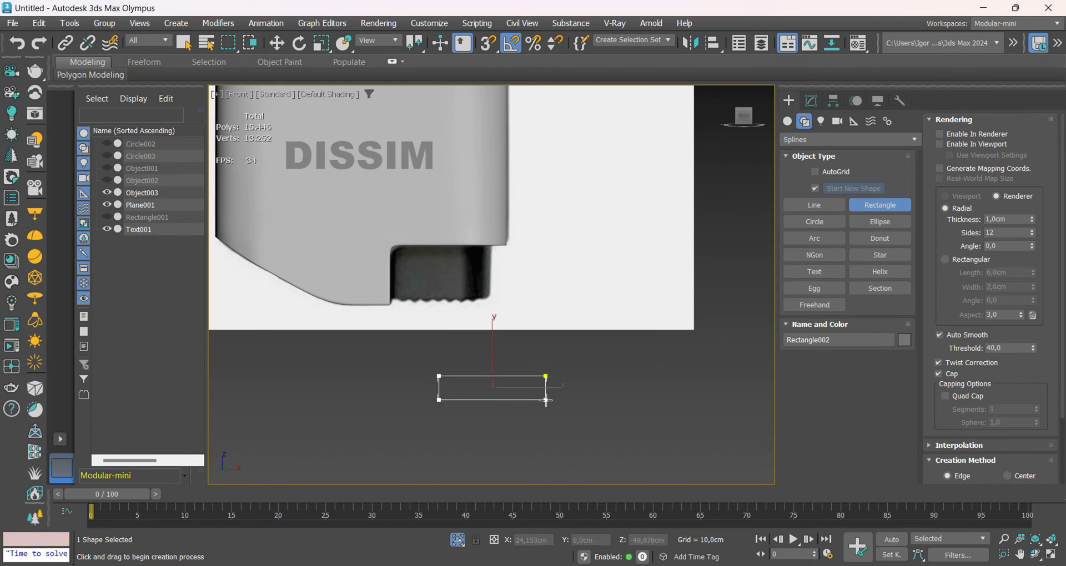
key("w")
scroll(557, 405, "up", 3)
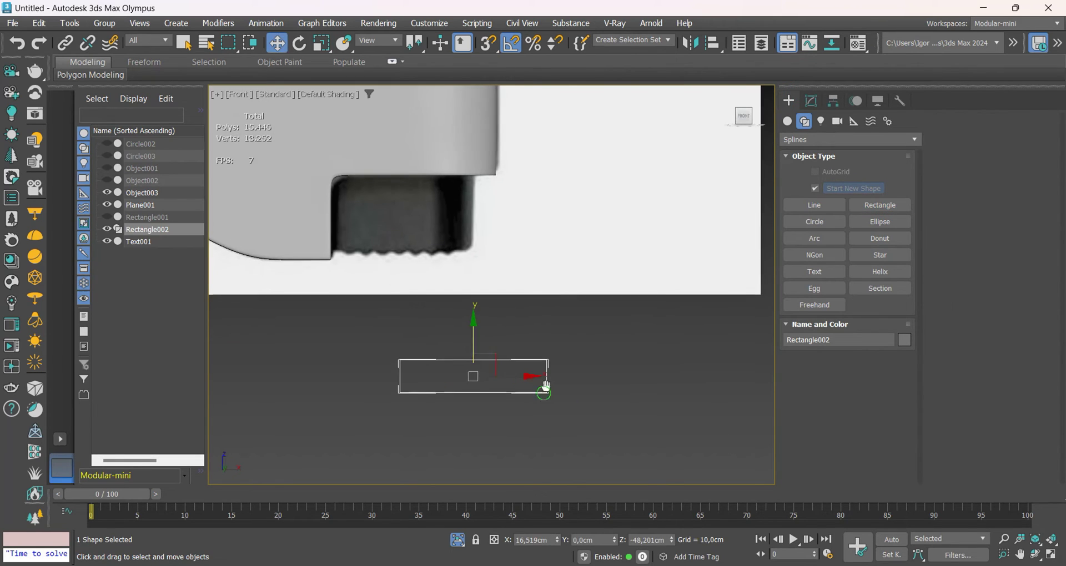
Add an Edit Spline modifier to the rectangle, fillet all corners into rounded ends and weld the overlapping end vertices
left_click(810, 101)
left_click(886, 154)
key("1")
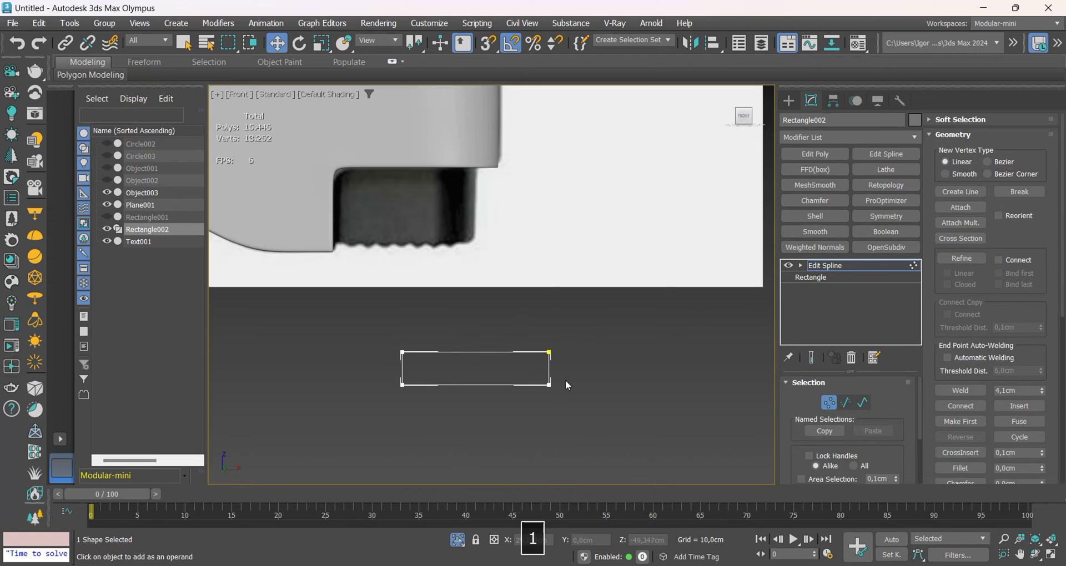
key("ctrl+a")
right_click(547, 285)
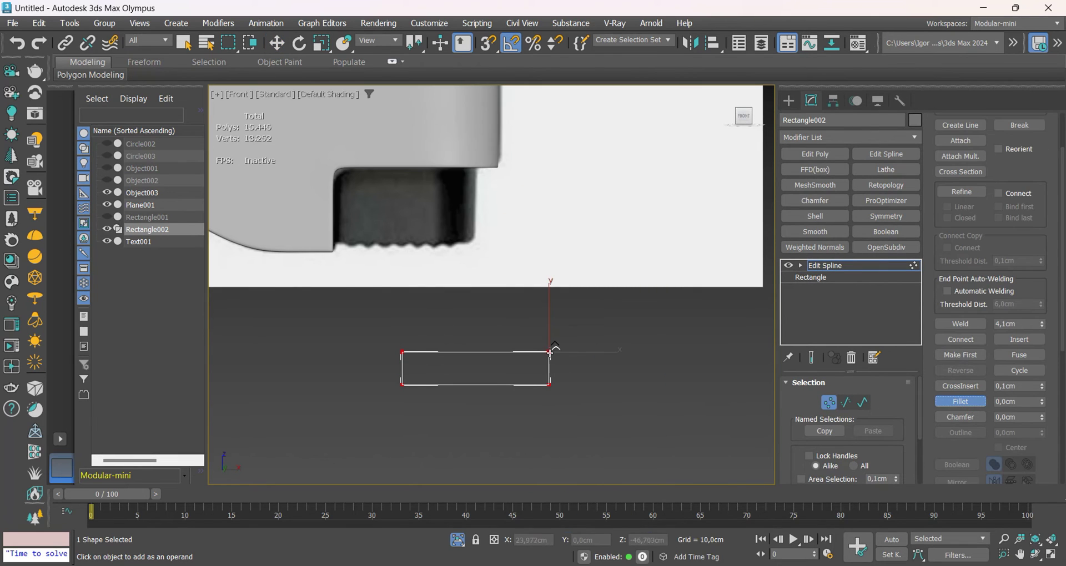
scroll(560, 372, "up", 3)
right_click(559, 376)
middle_click_drag(479, 347, 622, 343)
left_click_drag(427, 371, 365, 367, "ctrl")
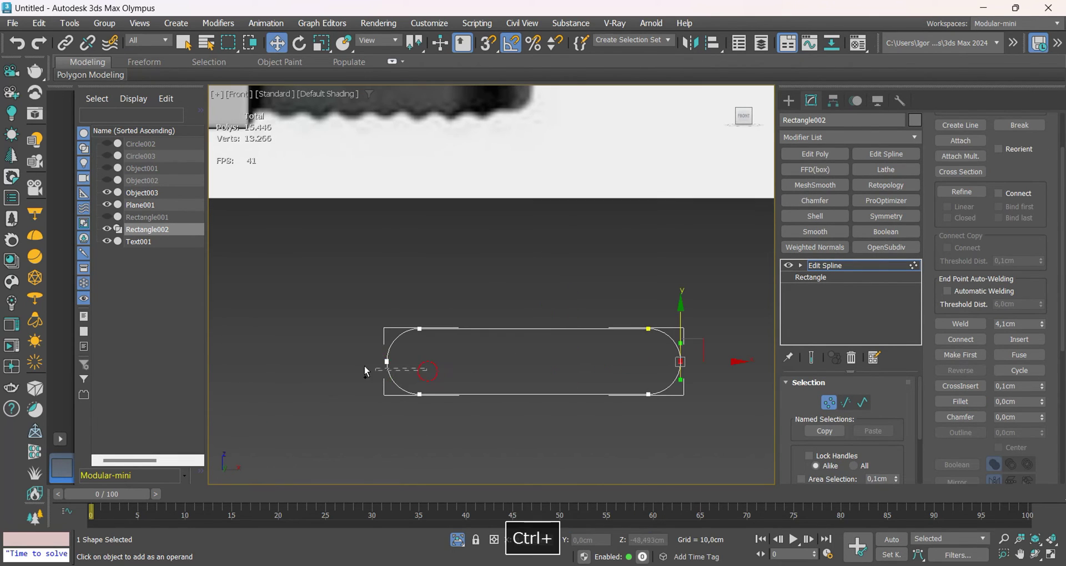
Move the rounded slot outline onto the lower body and make the body see-through
scroll(552, 352, "down", 5)
key("F3")
left_click(550, 356)
key("F3")
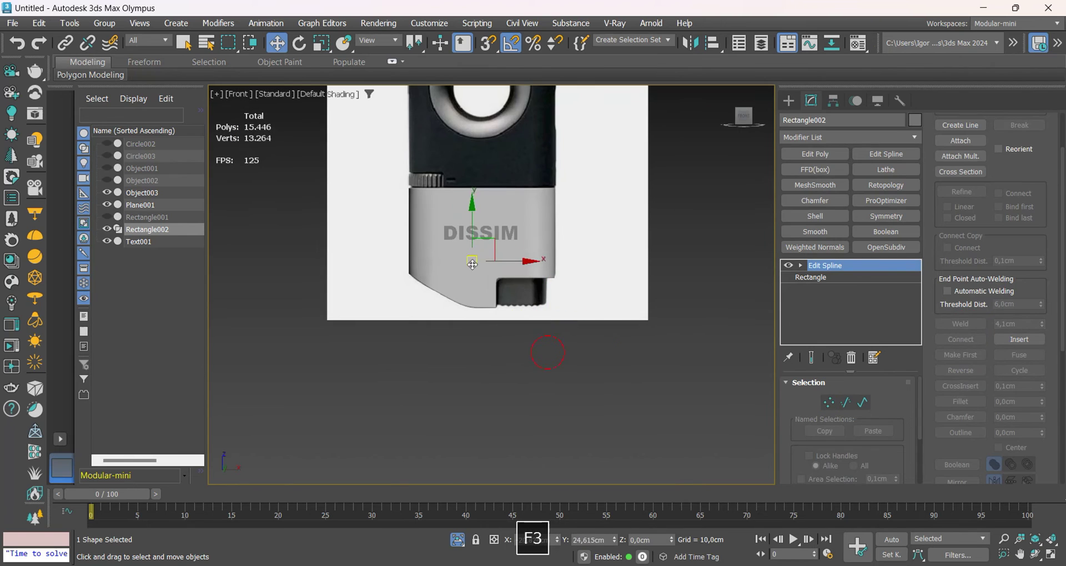
left_click(481, 266)
key("alt+x")
scroll(455, 267, "up", 5)
Scale, rotate and position the slot outline to match the slanted slot in the reference image
key("F3")
left_click(451, 272)
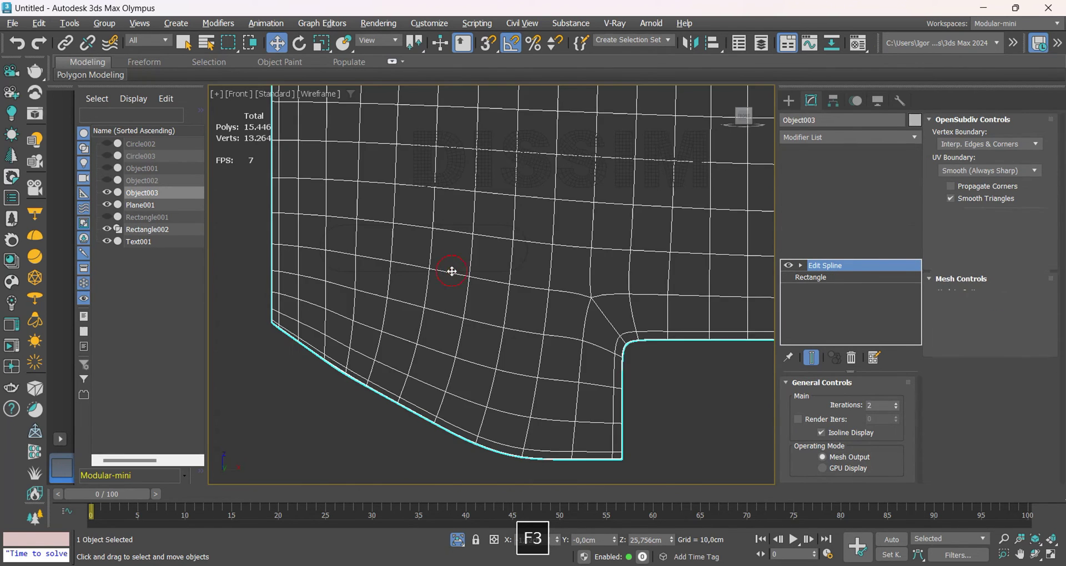
key("F3")
key("r")
left_click_drag(429, 244, 425, 264)
key("w")
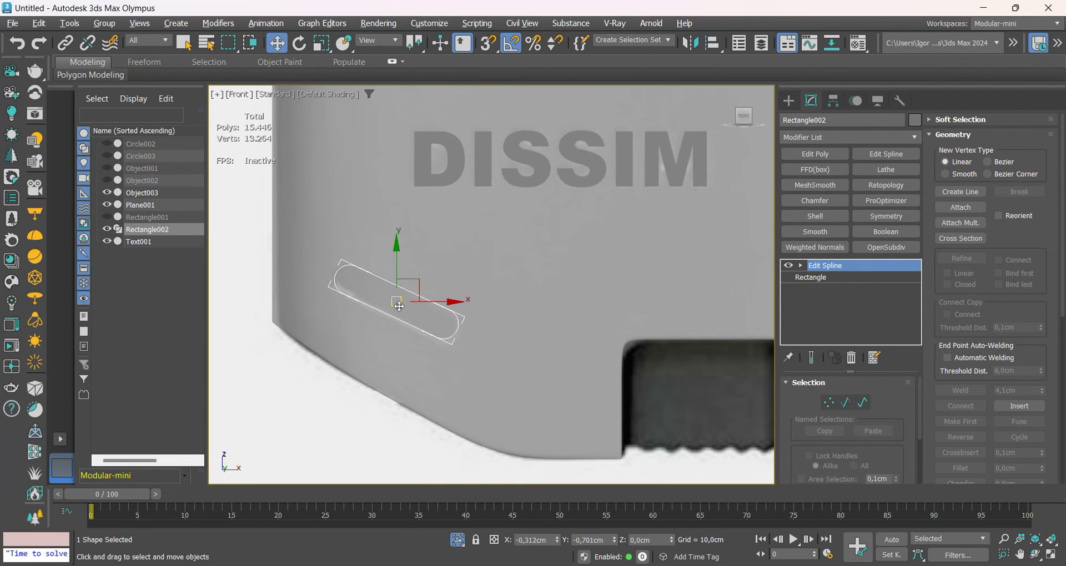
Convert the slot outline to Editable Poly and thicken it with a Shell modifier at Inner Amount 13,23 cm
middle_click_drag(429, 333, 450, 316, "alt")
key("ctrl+t")
scroll(455, 333, "up", 2)
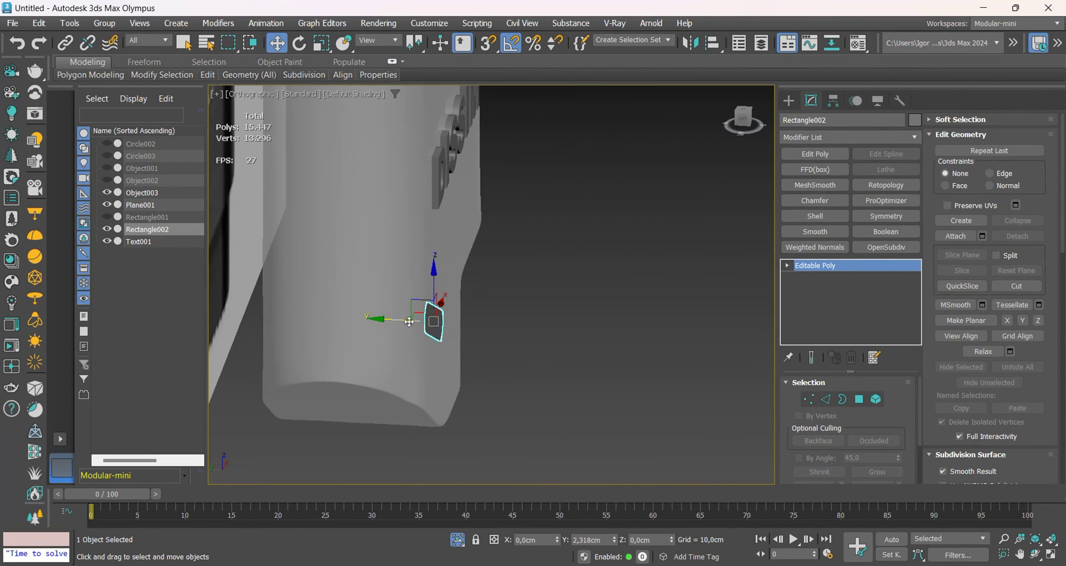
left_click(823, 221)
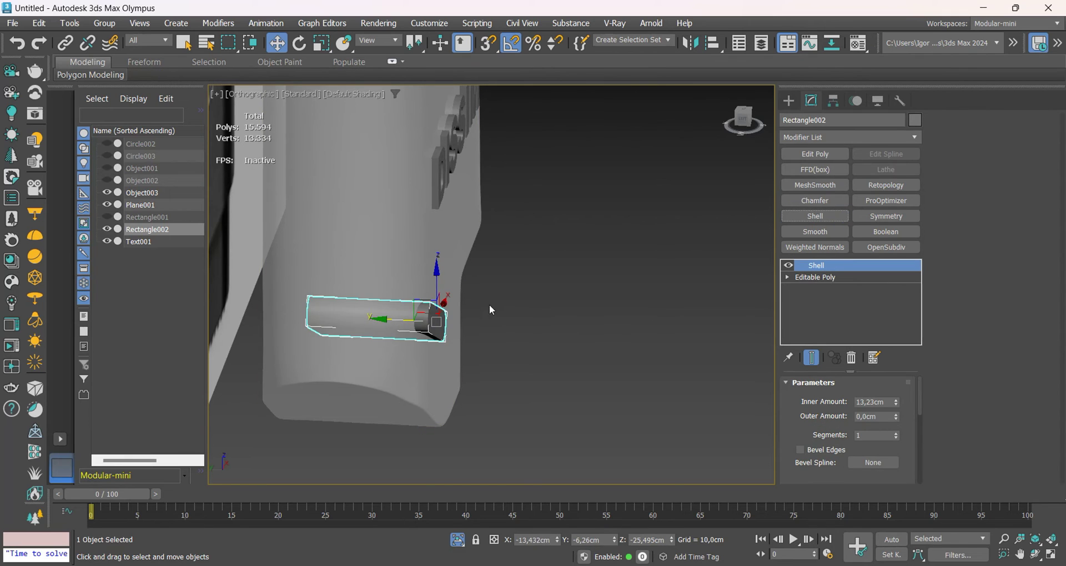
middle_click_drag(493, 310, 500, 311, "alt")
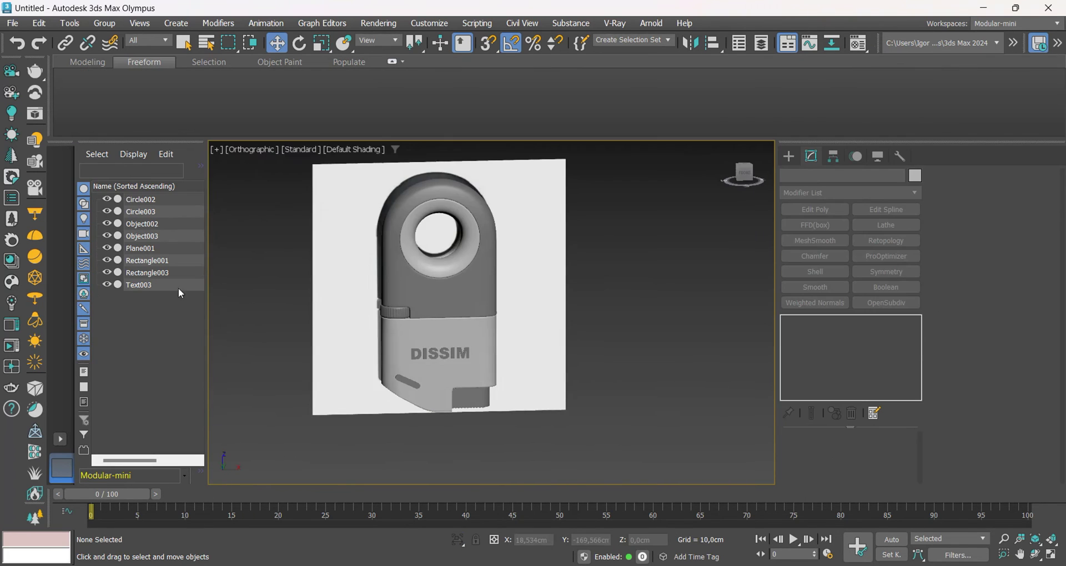
Select the lower body and examine its DISSIM lettering and slanted slot with edges shown and hidden
key("F4")
key("z")
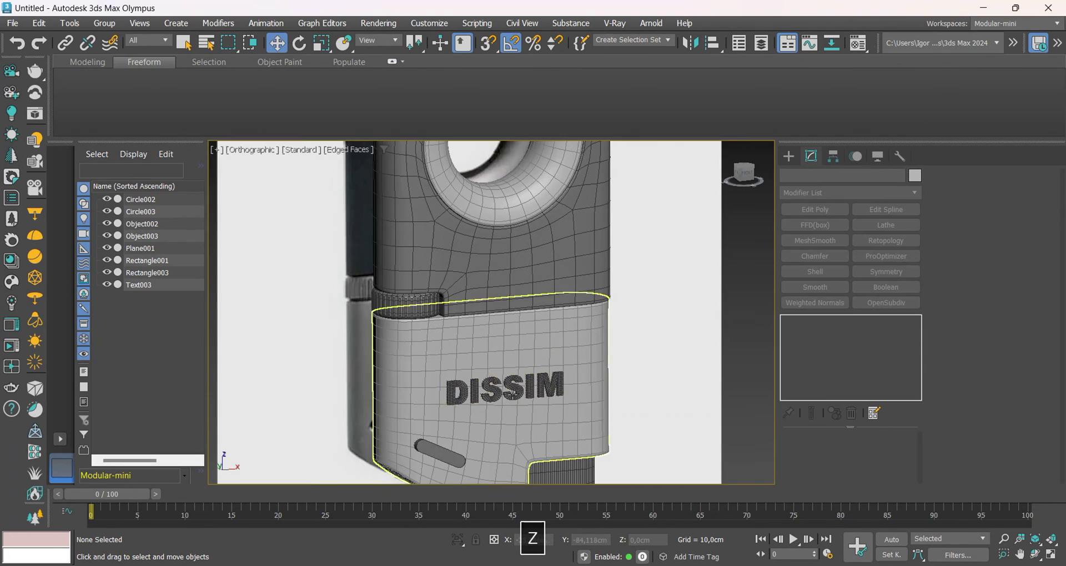
left_click(512, 394)
key("F4")
middle_click_drag(508, 433, 567, 333)
scroll(510, 401, "up", 3)
left_click(509, 401)
key("F4")
key("F4")
scroll(518, 394, "down", 2)
key("F4")
key("F4")
scroll(566, 333, "up", 5)
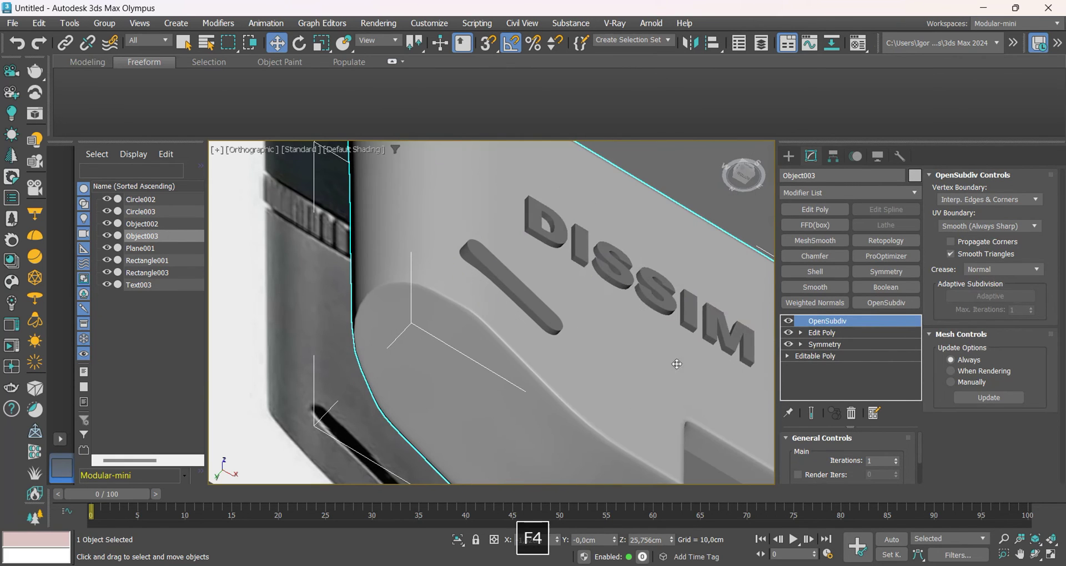
Turn off the lower body's OpenSubdiv and enter polygon editing in its Edit Poly modifier, facing the underside
left_click(788, 321)
left_click(825, 334)
key("4")
mouse_move(404, 397)
middle_mouse_down("alt")
mouse_move(490, 291)
mouse_move(491, 265)
middle_mouse_up("alt")
key("F4")
middle_click_drag(485, 313, 494, 342, "alt")
Clone the six polygons of the round patch on the lower body's underside upward into the body
key("ctrl+shift+r")
key("w")
left_click_drag(495, 284, 506, 180, "shift")
key("F3")
middle_click_drag(487, 308, 493, 283, "alt")
scroll(494, 286, "up", 4)
key("F3")
key("F3")
scroll(1027, 418, "down", 6)
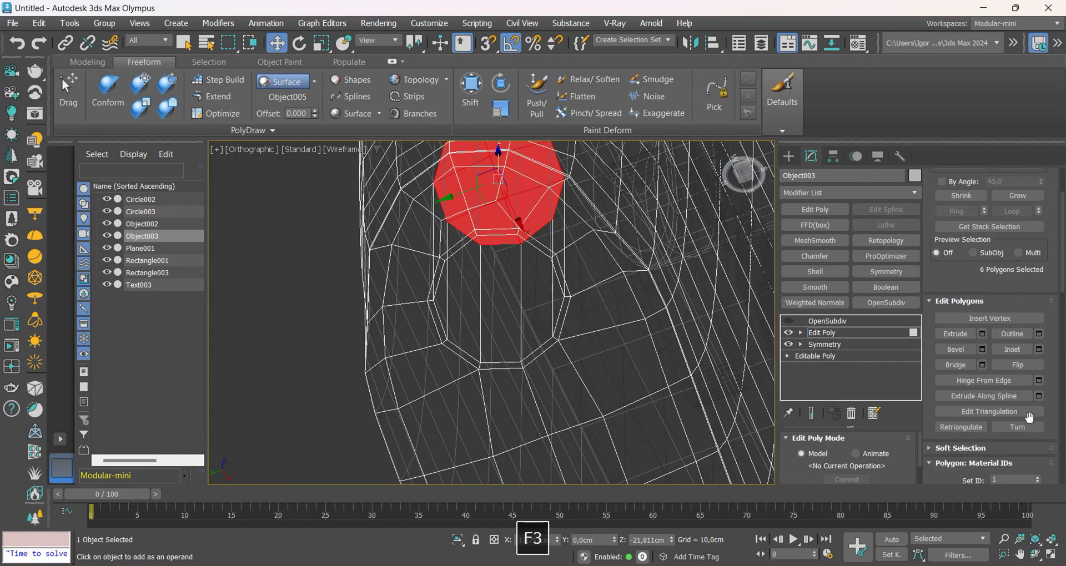
Make the six polygons at the inner end of the underside's round recess planar and scale them slightly with cloning to add a ring
scroll(1022, 425, "down", 6)
key("F3")
key("F3")
left_click(1023, 338)
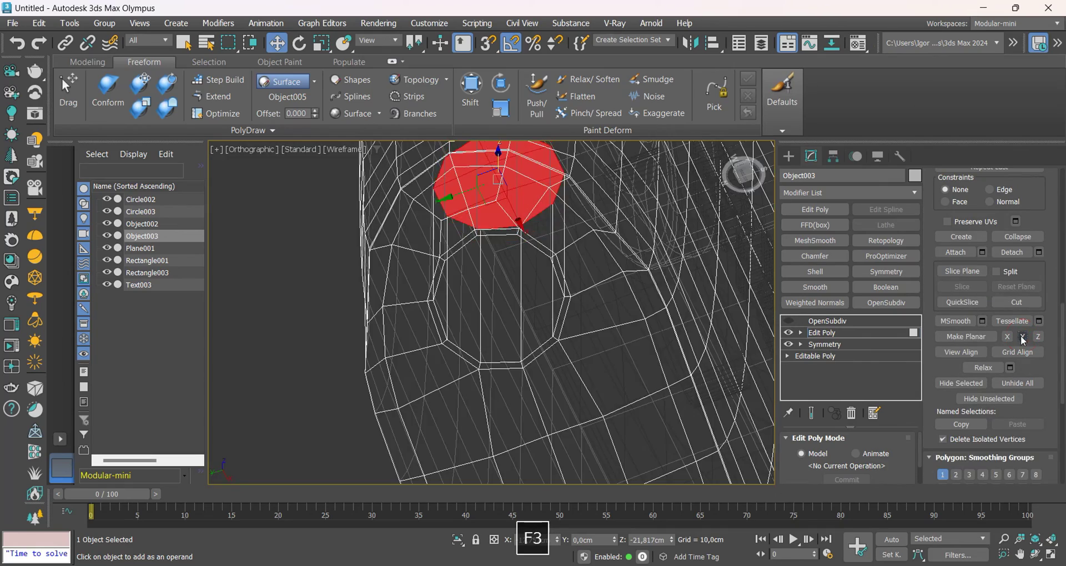
key("F3")
middle_click_drag(531, 347, 515, 393, "alt")
key("F3")
key("r")
scroll(488, 279, "up", 3)
left_click_drag(488, 278, 492, 282, "shift")
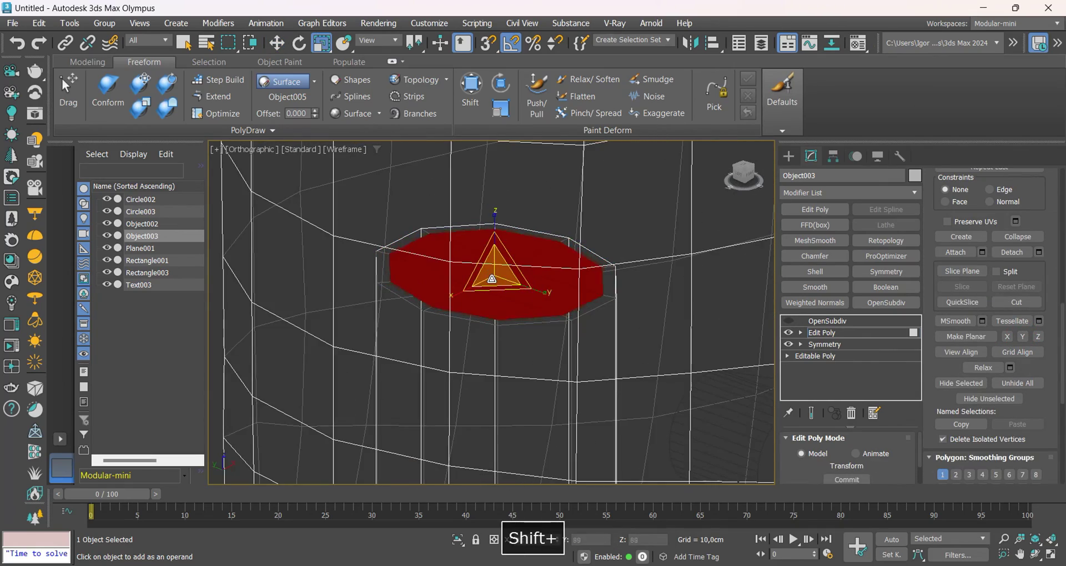
Connect the edges of the round recess's wall with 2 segments and a pinch of 74
scroll(494, 283, "down", 6)
middle_click_drag(524, 389, 540, 331, "alt")
key("F3")
scroll(527, 340, "up", 2)
key("2")
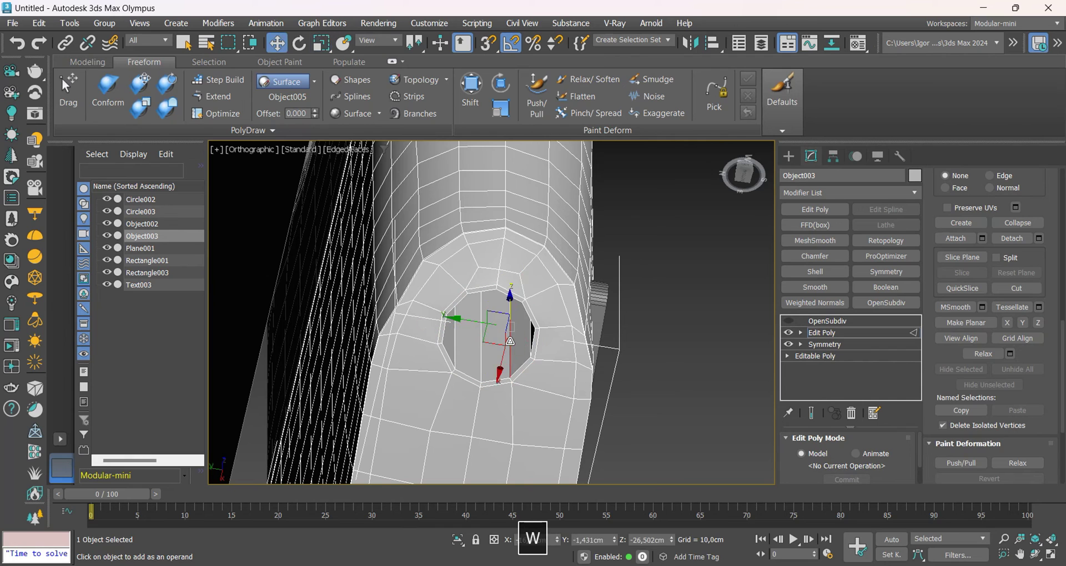
key("ctrl+c")
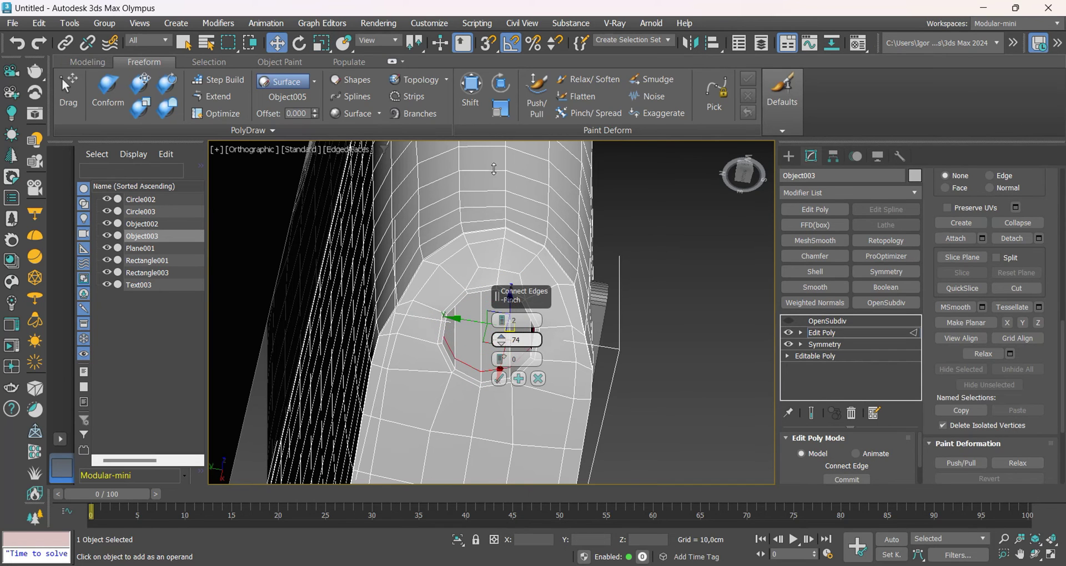
left_click(499, 378)
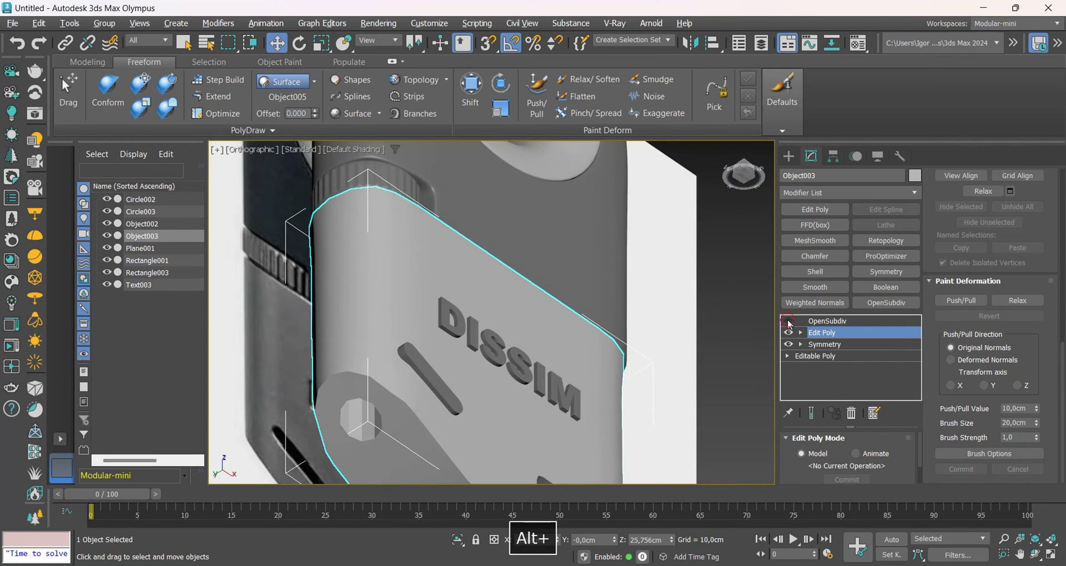
Turn the lower body's OpenSubdiv back on and inspect the smoothed round hole with edges shown and hidden
left_click(788, 321)
left_click(827, 321)
key("F4")
key("F4")
middle_click_drag(403, 417, 510, 402)
key("F4")
key("F4")
scroll(431, 384, "down", 2)
key("F4")
key("F4")
left_click(485, 377)
left_click(454, 299)
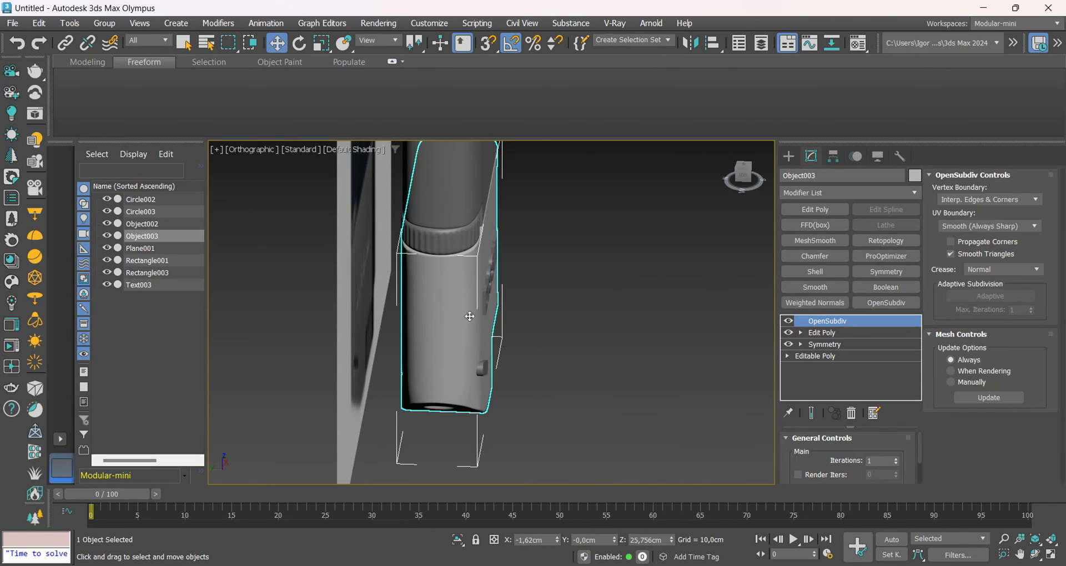
scroll(519, 356, "down", 4)
mouse_move(519, 357)
middle_mouse_down("alt")
mouse_move(507, 366)
mouse_move(522, 368)
middle_mouse_up("alt")
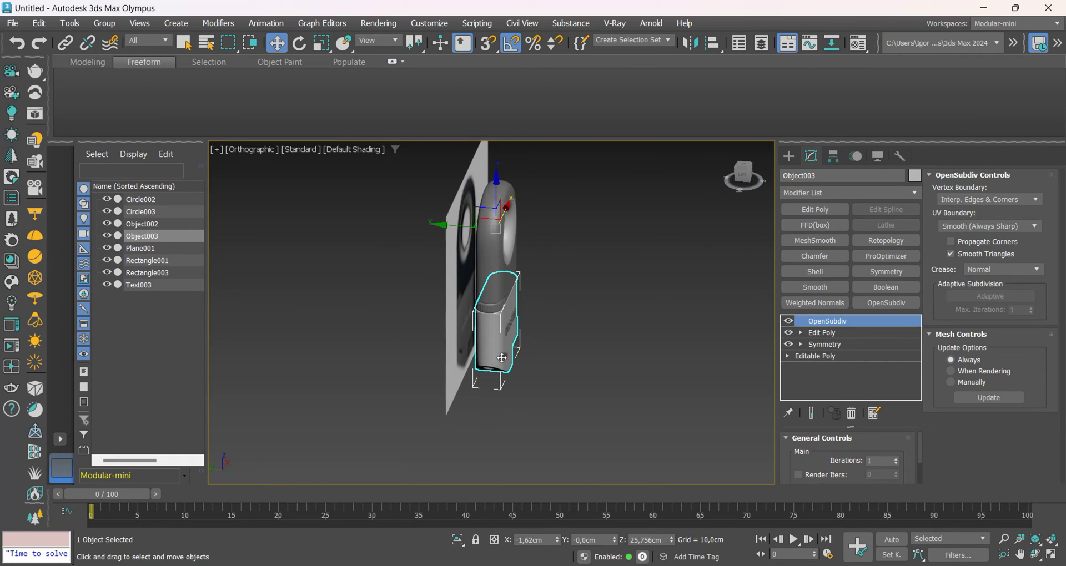
Mirror the slanted slot to the body's opposite side with a Symmetry modifier on Z, placing the mirror plane at Y 0 cm
left_click(502, 358)
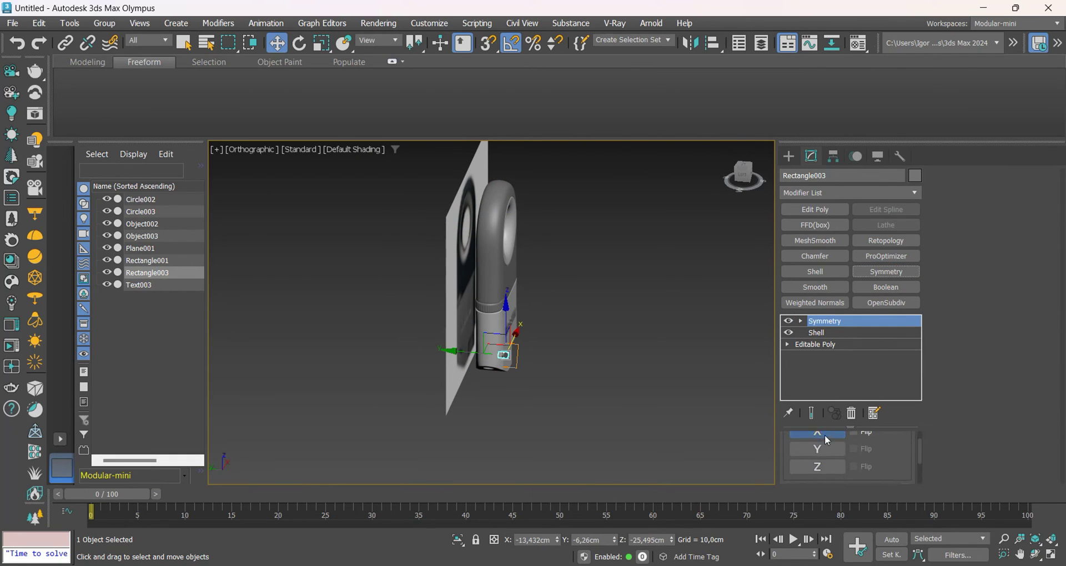
scroll(508, 362, "up", 5)
middle_click_drag(509, 362, 579, 352)
middle_click_drag(579, 352, 591, 349, "alt")
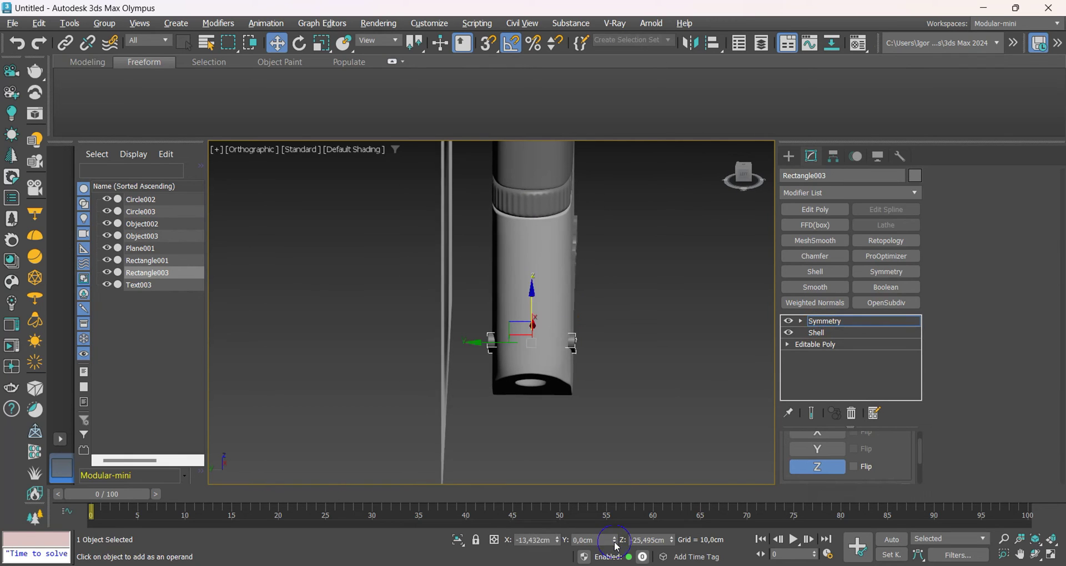
key("F3")
key("F3")
middle_click_drag(608, 396, 558, 389, "alt")
left_click(829, 323)
middle_click_drag(673, 331, 668, 355)
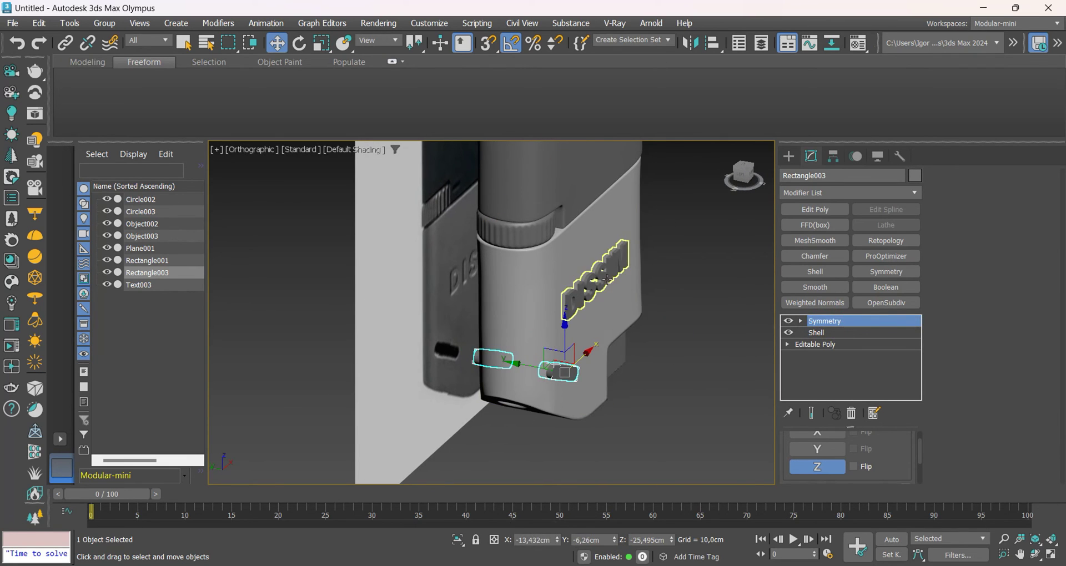
Isolate the lower body together with the slanted slot and the DISSIM lettering
left_click(609, 296, "ctrl")
left_click(603, 282, "ctrl")
key("alt+q")
Mirror the DISSIM lettering to the body's opposite side with a Symmetry modifier on Z, placing the mirror plane at Y 0 cm
left_click(617, 319)
scroll(609, 276, "up", 4)
middle_click_drag(604, 273, 627, 277, "alt")
left_click(613, 269)
scroll(613, 269, "down", 5)
left_click(886, 271)
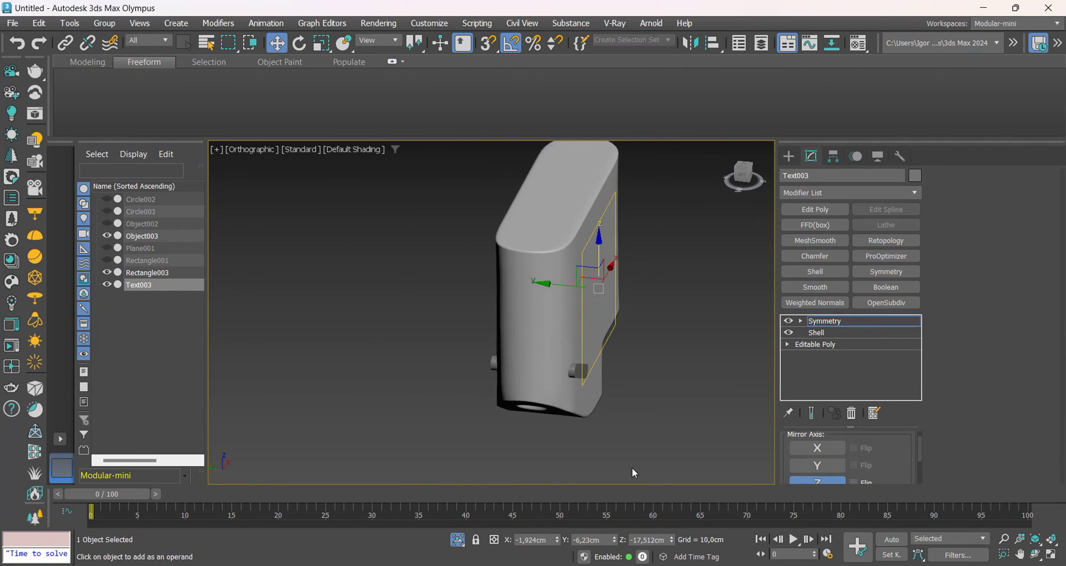
middle_click_drag(588, 368, 630, 331, "alt")
scroll(584, 307, "up", 3)
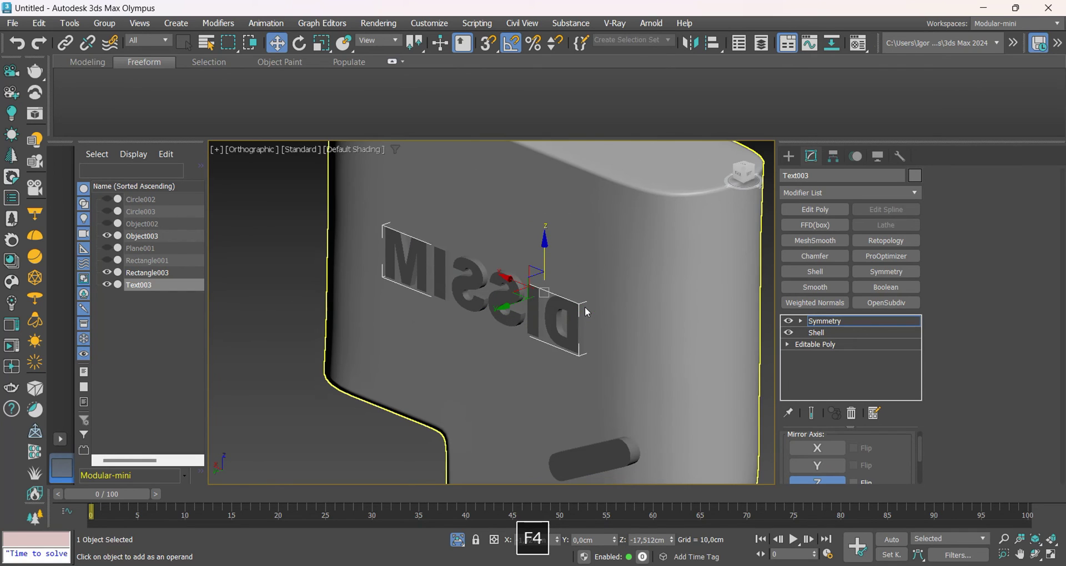
Convert the lettering to Editable Poly and rotate the reversed letter elements 180° about Z so DISSIM reads correctly on the far side
key("ctrl+t")
left_click(875, 458)
left_click(546, 326)
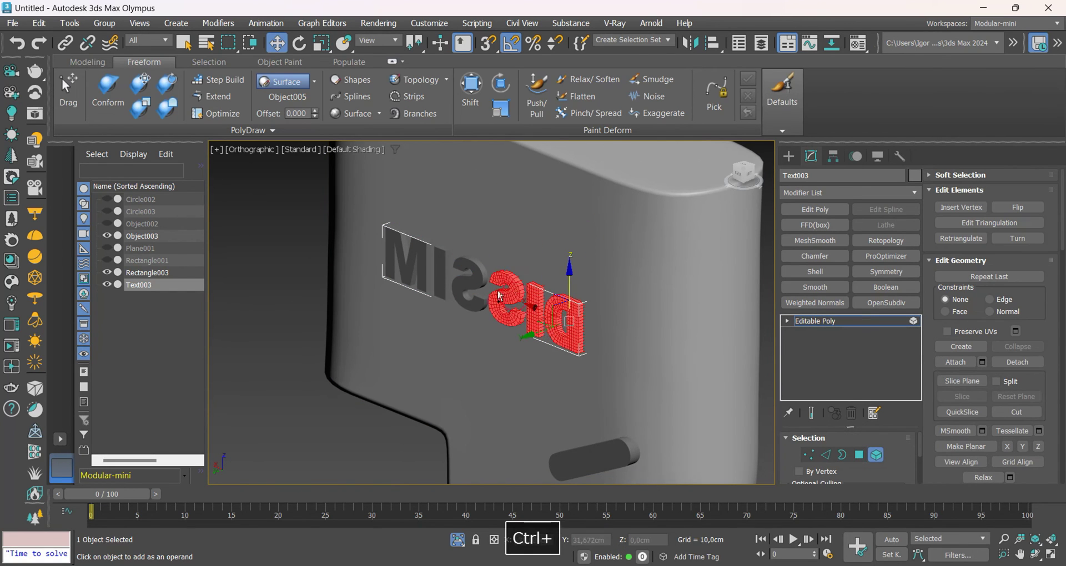
left_click(416, 82)
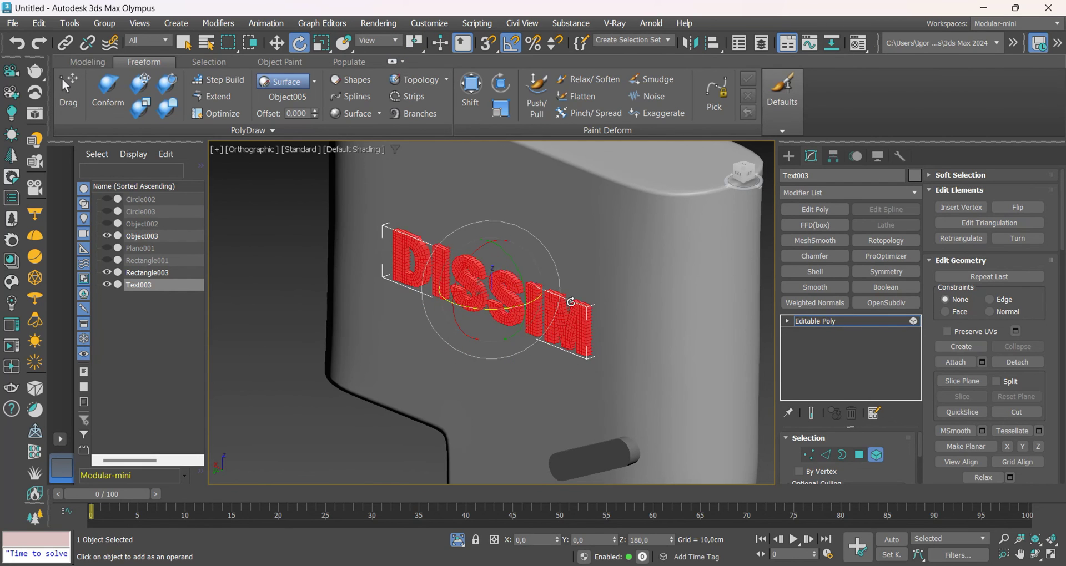
key("w")
key("f")
key("F3")
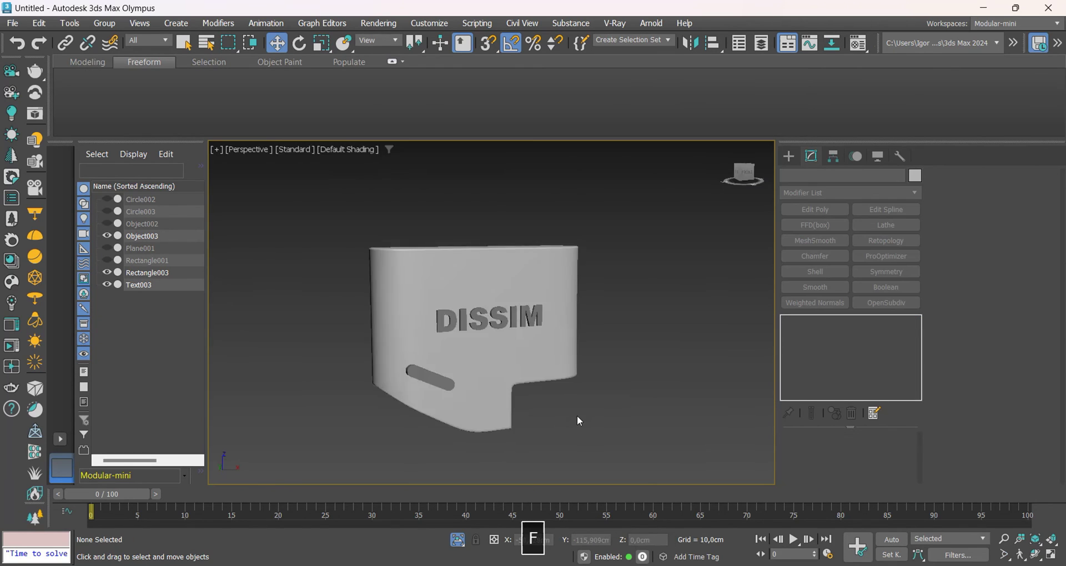
key("f")
key("F4")
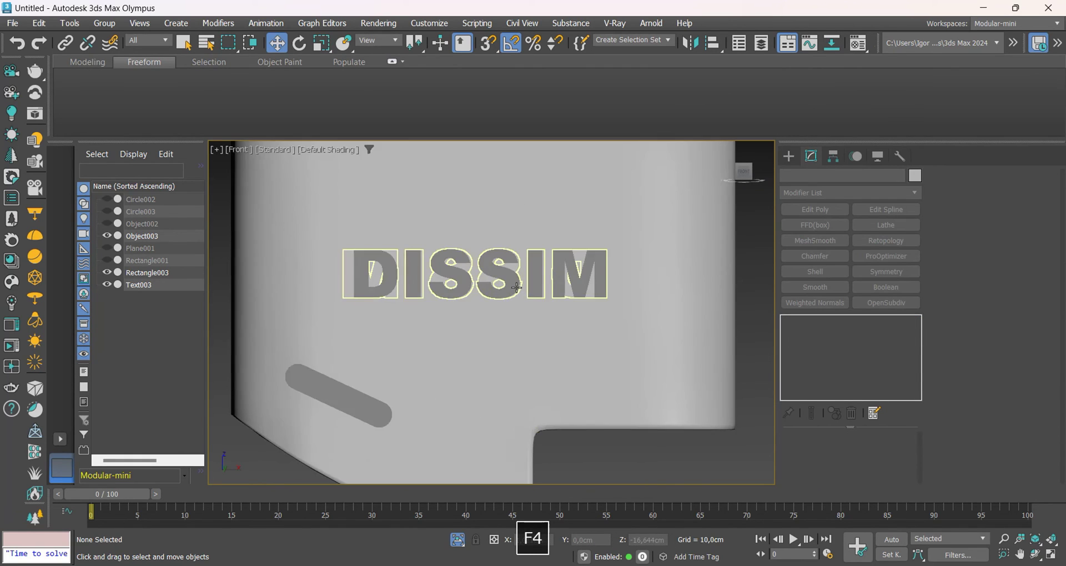
Select the lower body, turn off its OpenSubdiv and return to its Edit Poly modifier, facing the flat tip of the underside
left_click(504, 344)
middle_click_drag(504, 344, 522, 361, "alt")
scroll(461, 388, "up", 5)
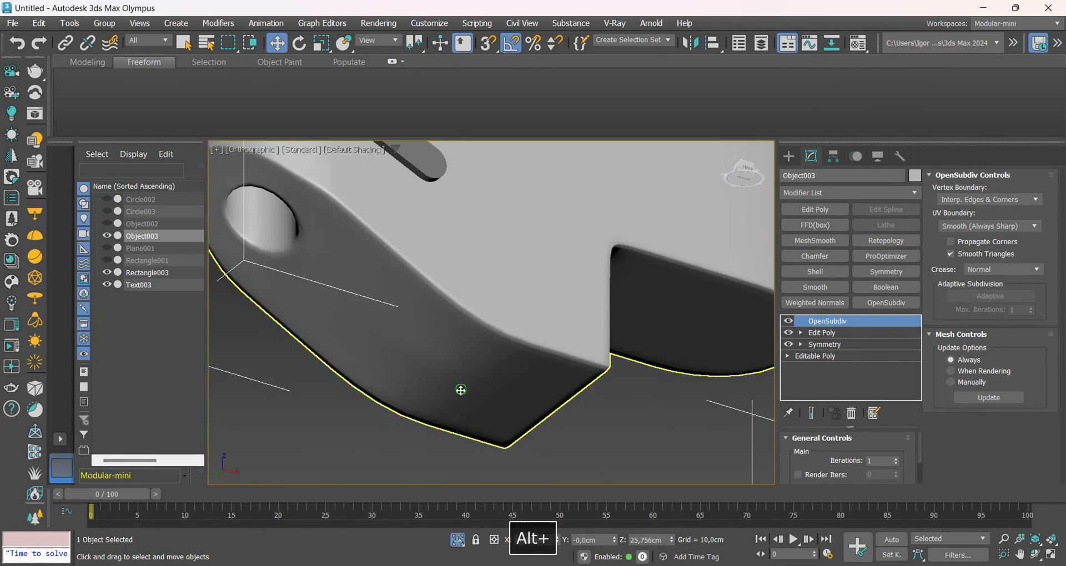
key("F4")
key("F4")
left_click(789, 322)
key("F4")
key("F4")
left_click(822, 333)
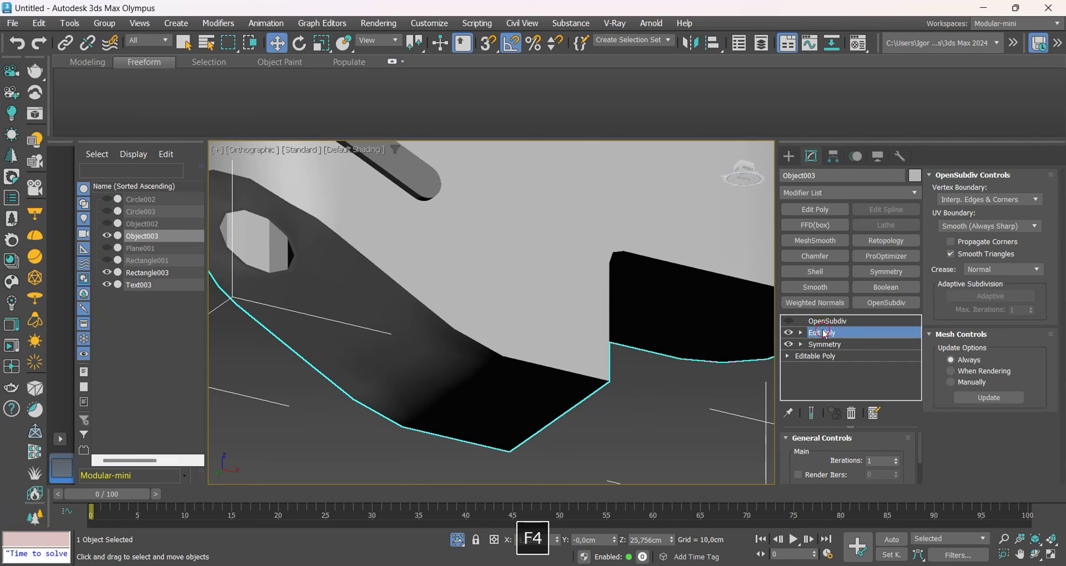
Select the polygons of the lower body's flat underside tip beside the notch and make them planar
key("4")
key("F4")
middle_click_drag(520, 371, 278, 410, "alt")
left_click(578, 362)
middle_click_drag(575, 364, 537, 377, "alt")
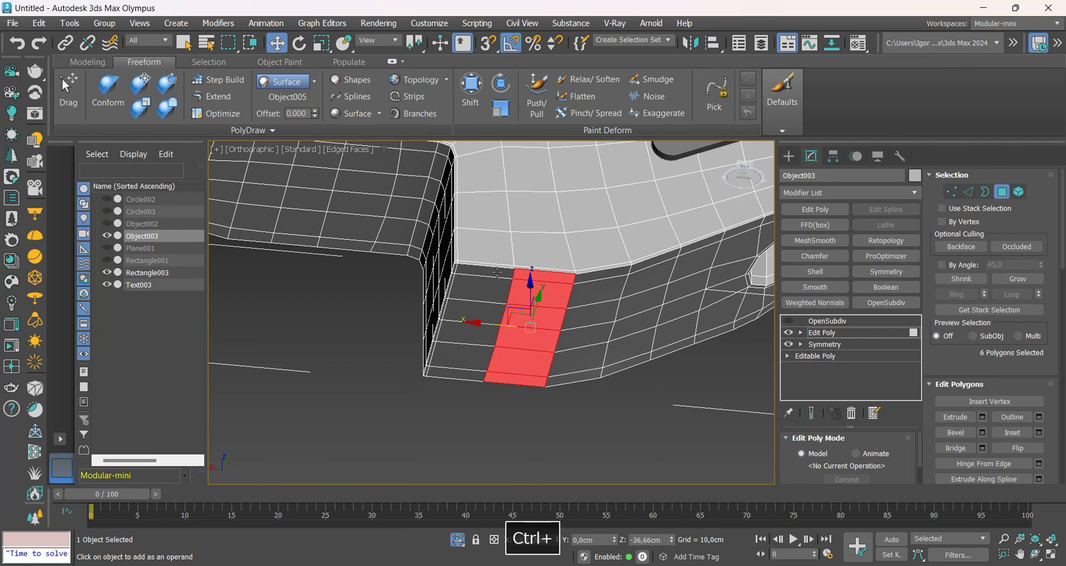
scroll(465, 349, "up", 3)
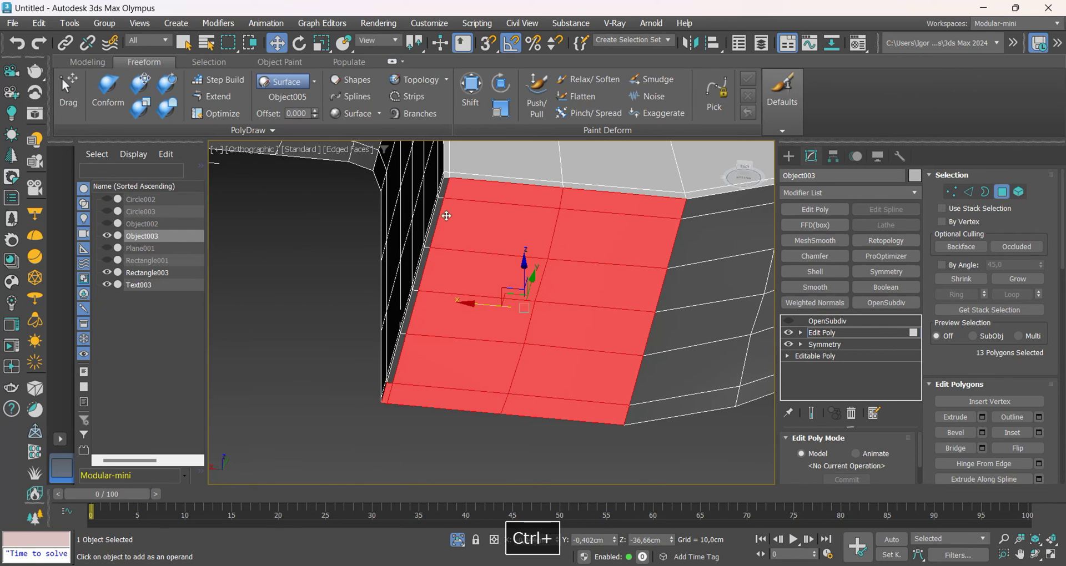
scroll(441, 200, "down", 2)
scroll(1013, 424, "down", 6)
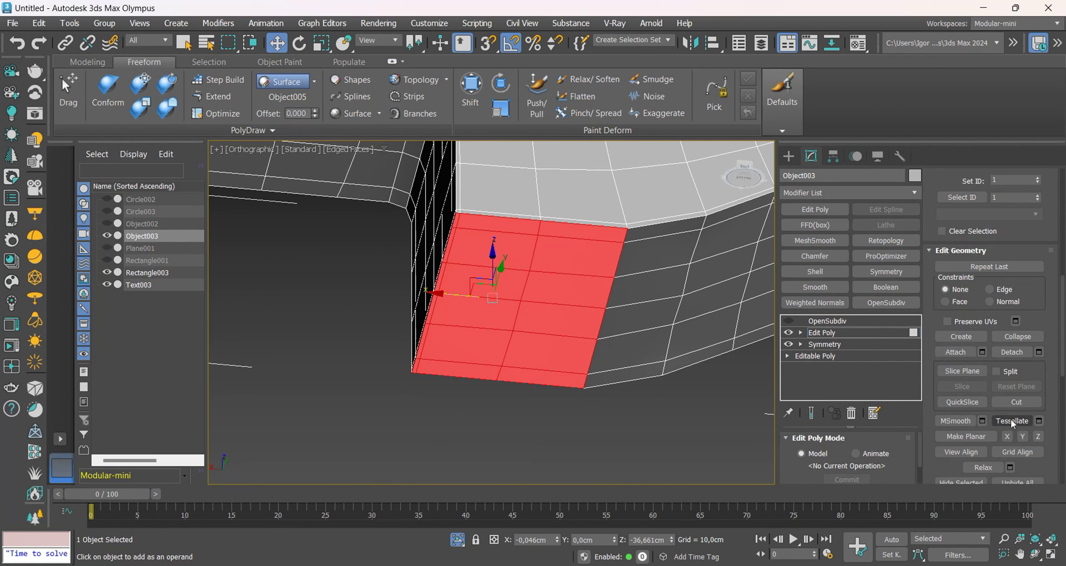
mouse_move(619, 347)
middle_mouse_down("alt")
mouse_move(549, 393)
mouse_move(605, 433)
mouse_move(605, 419)
middle_mouse_up("alt")
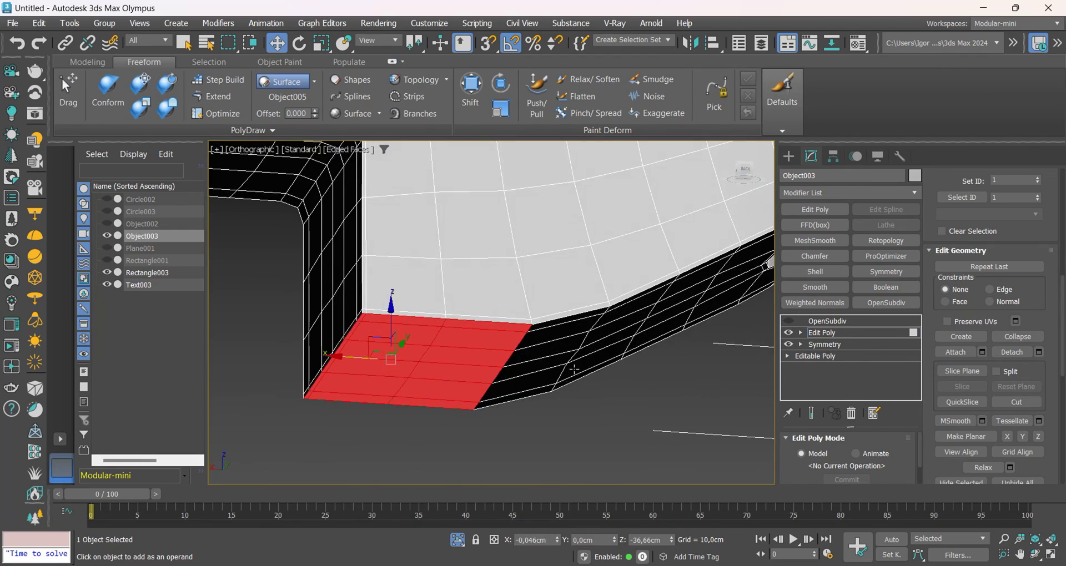
scroll(537, 390, "up", 2)
middle_click_drag(537, 390, 562, 383, "alt")
Level the vertices on both sides of the underside's centre line near the round hole, snapping them to the centre vertices
key("1")
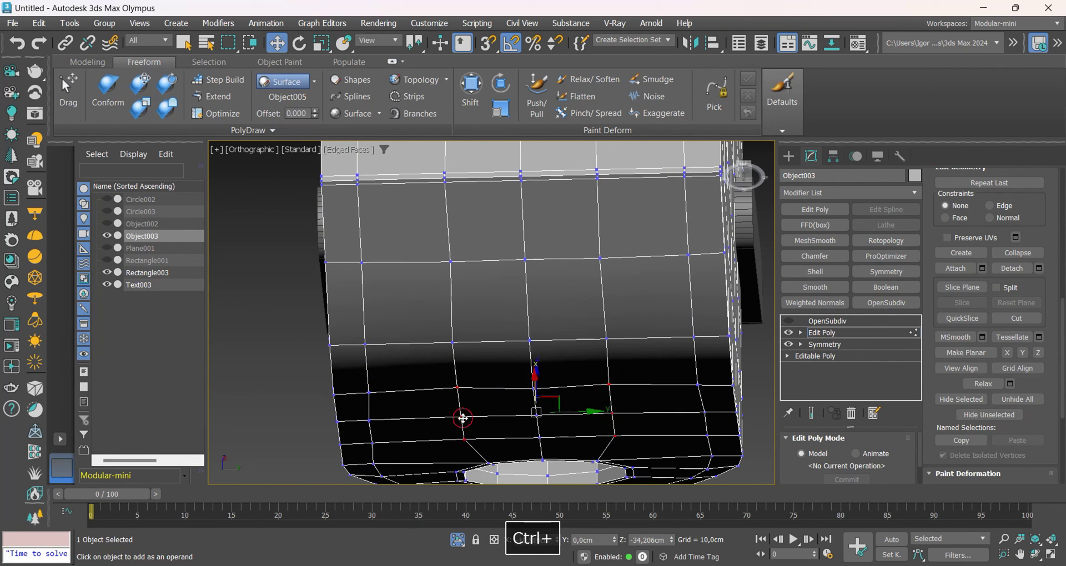
scroll(523, 383, "down", 2)
mouse_move(523, 383)
middle_mouse_down("alt")
mouse_move(519, 408)
mouse_move(564, 335)
middle_mouse_up("alt")
left_click(744, 172)
scroll(547, 418, "up", 2)
key("F3")
key("F3")
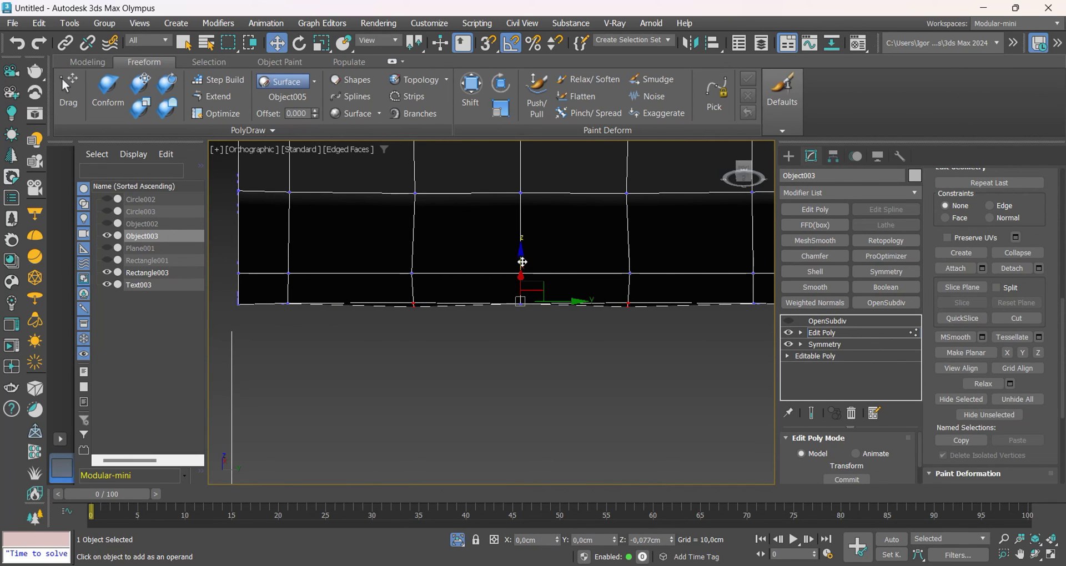
scroll(511, 272, "up", 2)
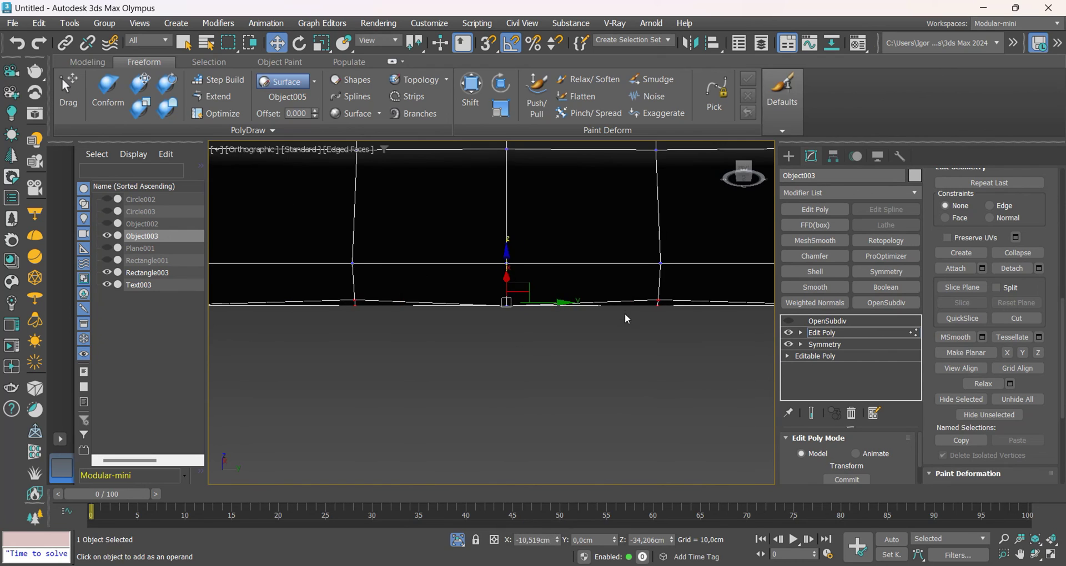
middle_click_drag(627, 318, 658, 286, "alt")
left_click_drag(563, 256, 489, 291)
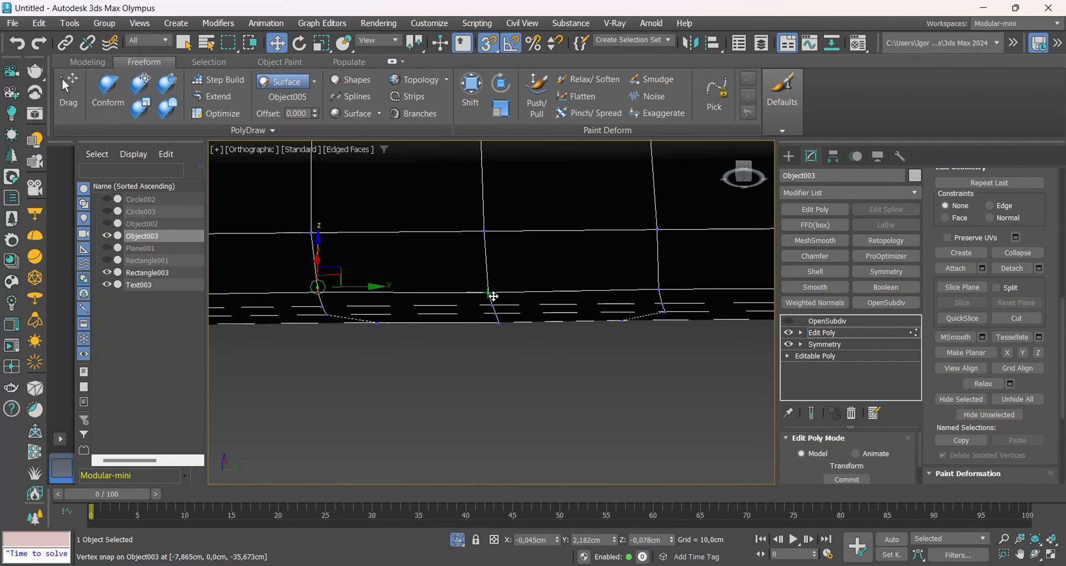
middle_click_drag(493, 296, 751, 383, "alt")
Turn the lower body's OpenSubdiv back on, switch snapping off and inspect the underside with edges shown and hidden
left_click(821, 332)
left_click(819, 321)
left_click(788, 321)
key("s")
scroll(483, 357, "down", 4)
key("F4")
mouse_move(484, 367)
middle_mouse_down("alt")
mouse_move(466, 386)
mouse_move(472, 358)
mouse_move(469, 371)
mouse_move(489, 374)
middle_mouse_up("alt")
key("F4")
key("F4")
key("F4")
key("F4")
scroll(593, 420, "down", 3)
middle_click_drag(595, 421, 559, 409, "alt")
scroll(559, 409, "up", 3)
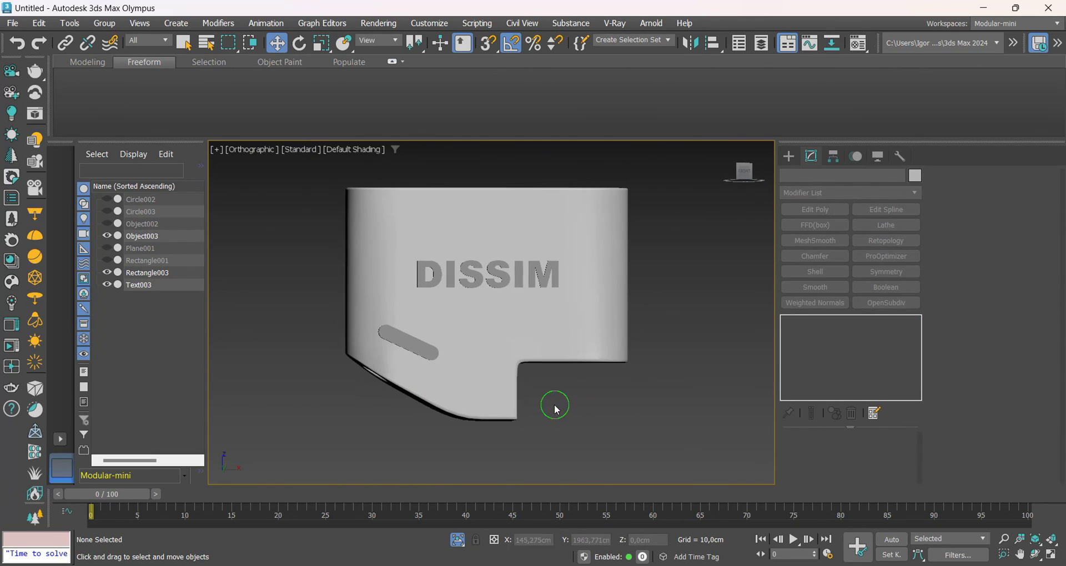
Subtract the DISSIM lettering and the slanted slots from the lower body with a Boolean modifier and end the isolation
left_click(888, 290)
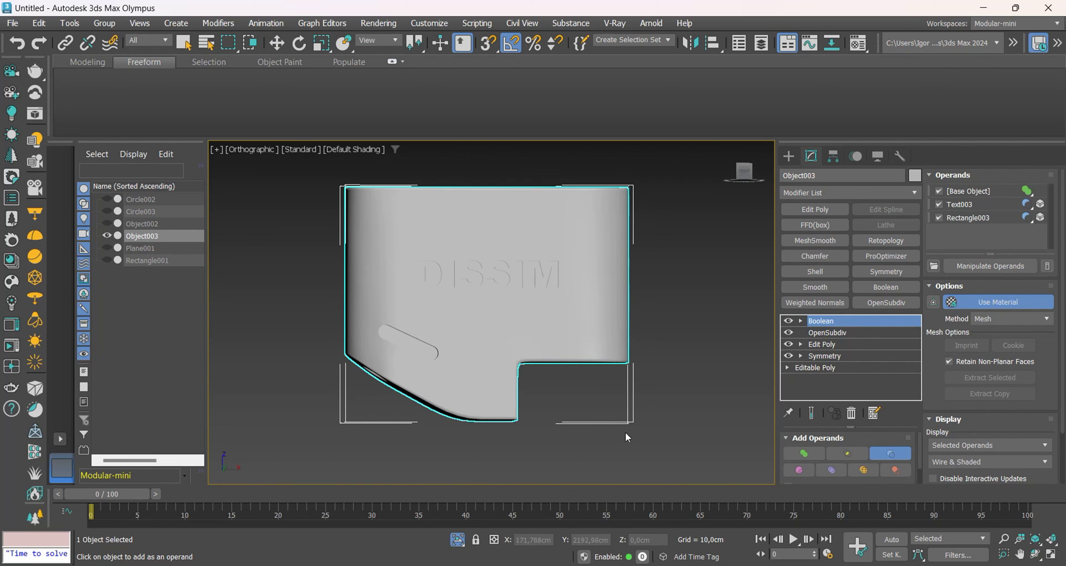
middle_click_drag(633, 423, 623, 420)
key("alt+q")
middle_click_drag(545, 408, 578, 423, "alt")
scroll(552, 418, "down", 2)
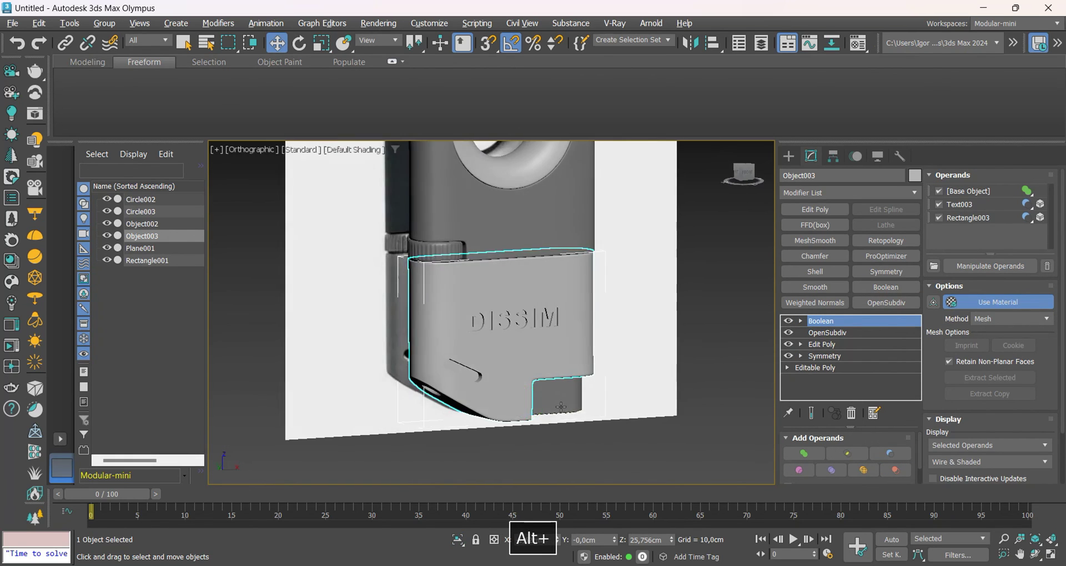
left_click(566, 401, "ctrl")
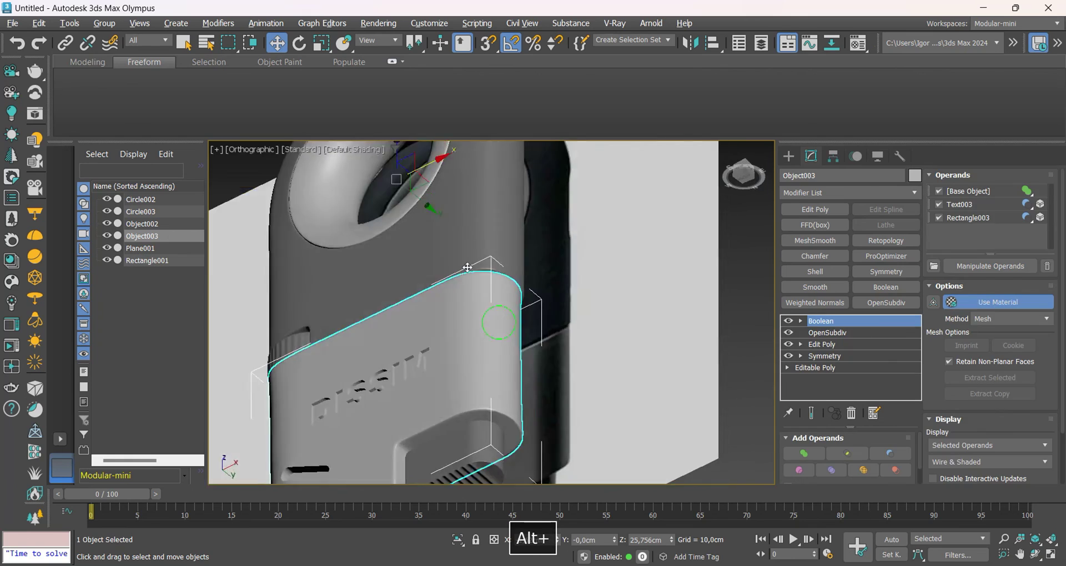
Select the upper body, turn off its OpenSubdiv and enter edge editing near its seam with the lower body
middle_click_drag(500, 313, 513, 255, "alt")
scroll(514, 255, "up", 4)
left_click(522, 238)
key("F4")
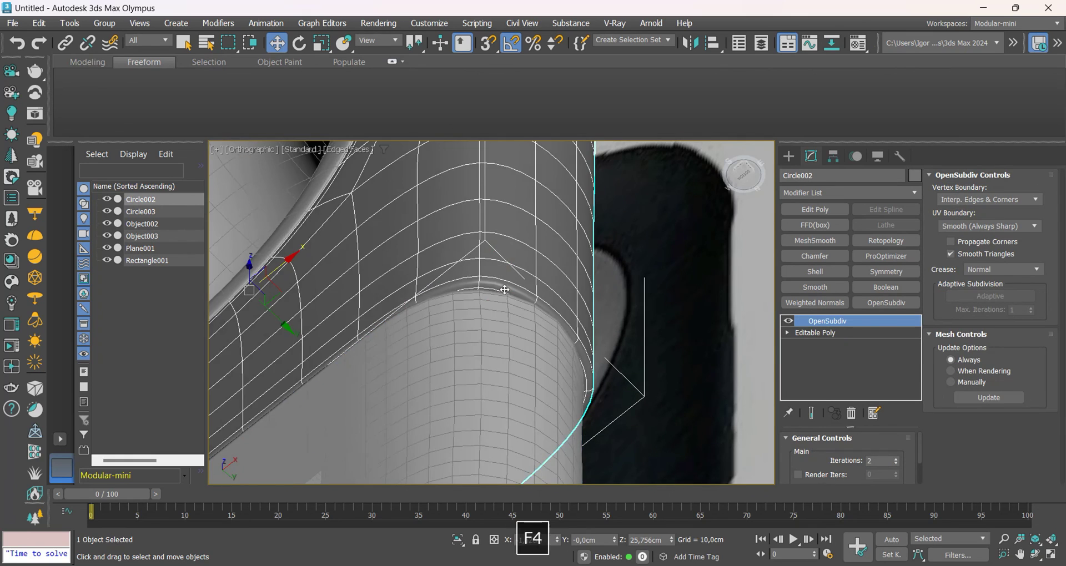
middle_click_drag(655, 311, 757, 315, "alt")
left_click(789, 321)
scroll(616, 333, "down", 5)
middle_click_drag(616, 333, 682, 325, "alt")
key("2")
scroll(588, 288, "up", 4)
Refine the edge loop along the upper body's rim at the seam and turn its OpenSubdiv back on
double_click(557, 245)
scroll(572, 277, "up", 3)
scroll(519, 225, "down", 4)
key("F3")
key("F3")
scroll(537, 305, "up", 4)
key("alt+2")
key("2")
left_click(798, 321)
key("F4")
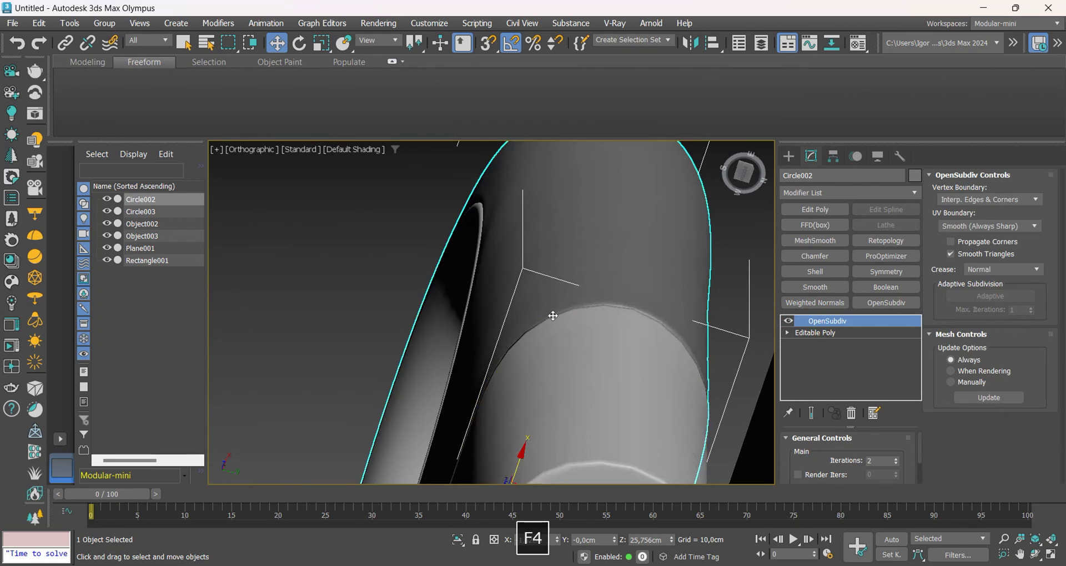
mouse_move(552, 314)
middle_mouse_down("alt")
mouse_move(654, 383)
mouse_move(566, 326)
mouse_move(593, 322)
mouse_move(540, 369)
mouse_move(547, 333)
middle_mouse_up("alt")
scroll(593, 321, "down", 3)
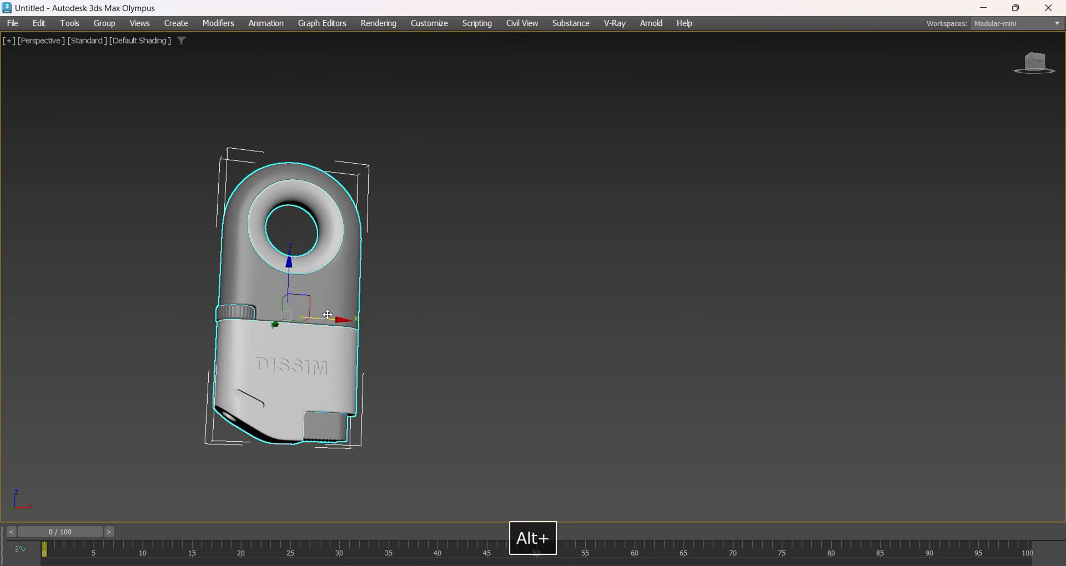
Copy the lighter group along X and pose the two lighters tilted, one showing its front and the other its back
left_click_drag(337, 319, 553, 322, "shift")
key("space")
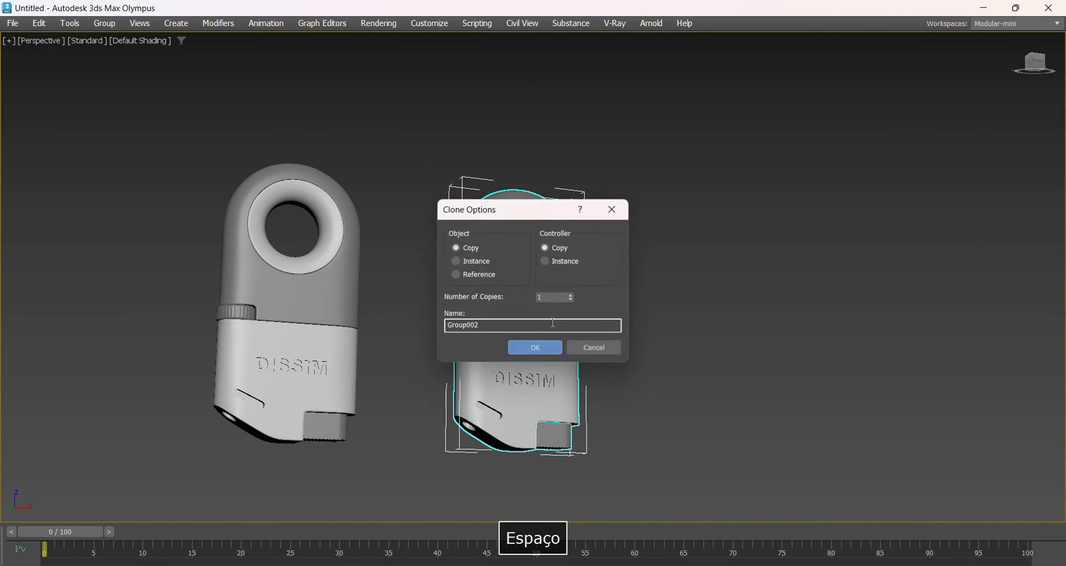
key("e")
scroll(500, 356, "up", 4)
left_click_drag(497, 358, 483, 258)
left_click_drag(528, 319, 381, 307)
scroll(381, 322, "down", 3)
middle_click_drag(382, 338, 365, 338, "alt")
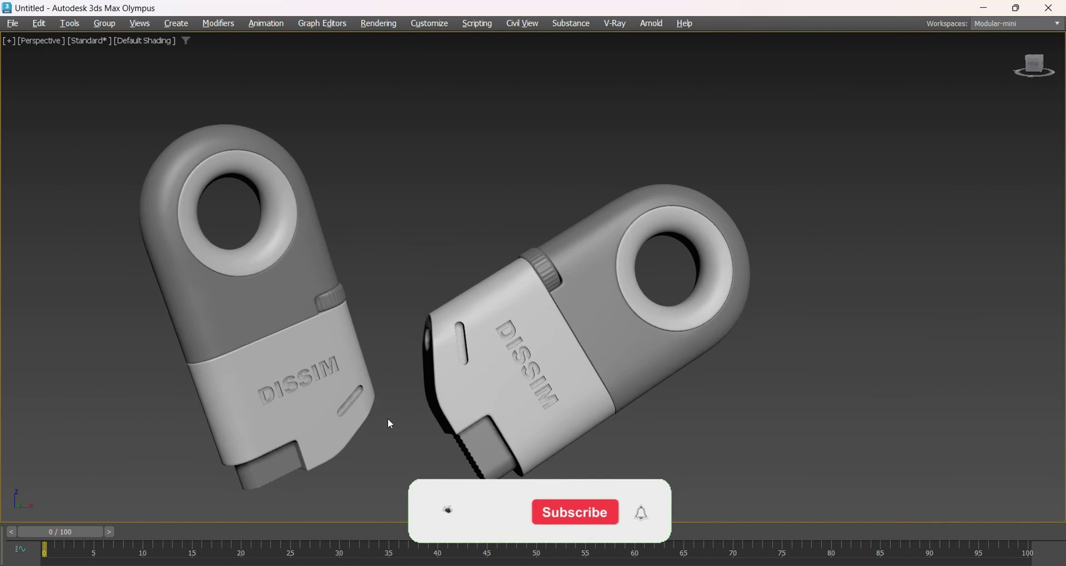
middle_click_drag(388, 421, 416, 431, "alt")
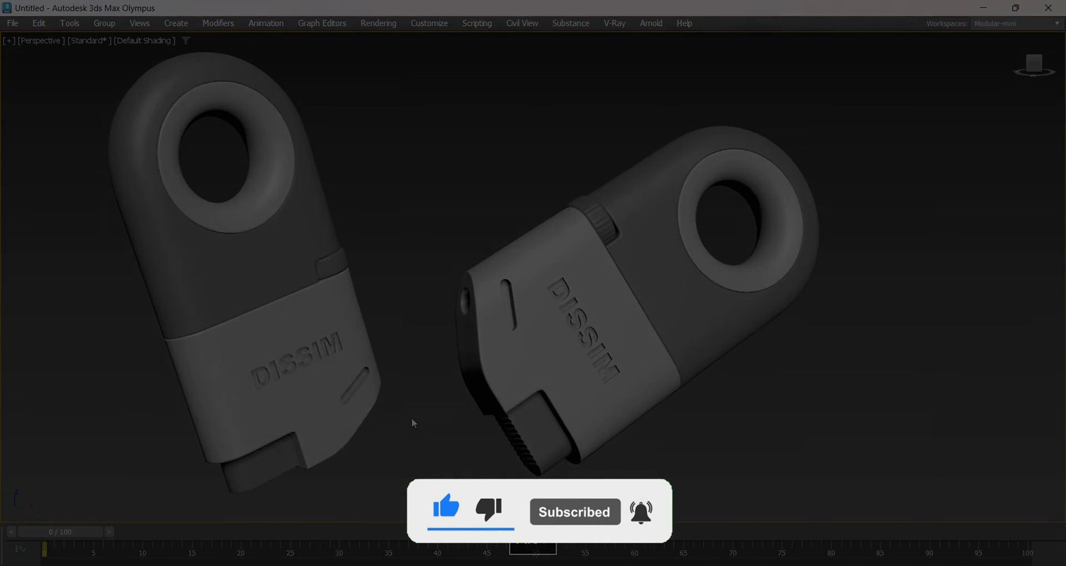